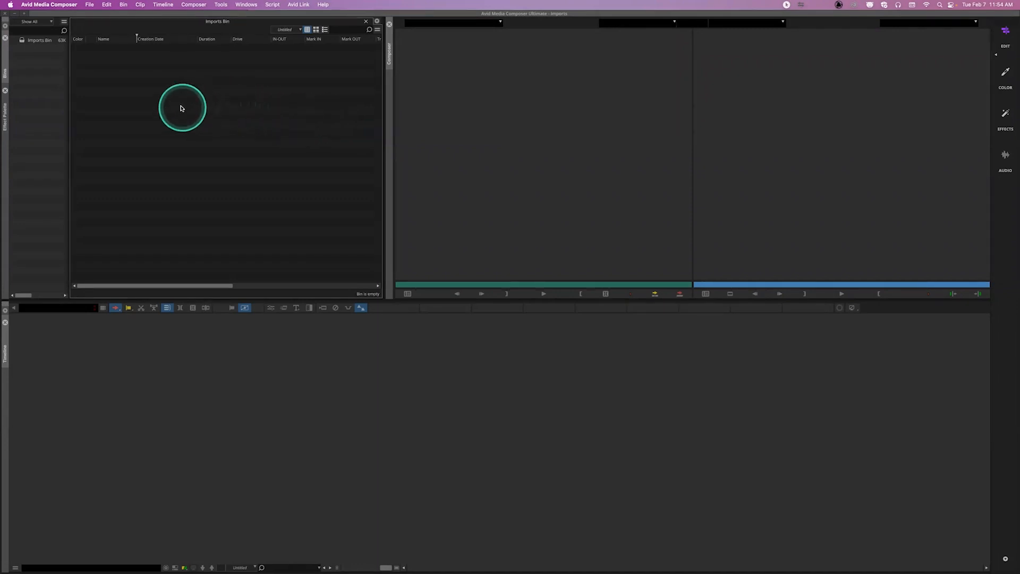
# Open the Source Browser and review the image import settings without changing them.
pyautogui.click(90, 5)
pyautogui.moveTo(170, 118)
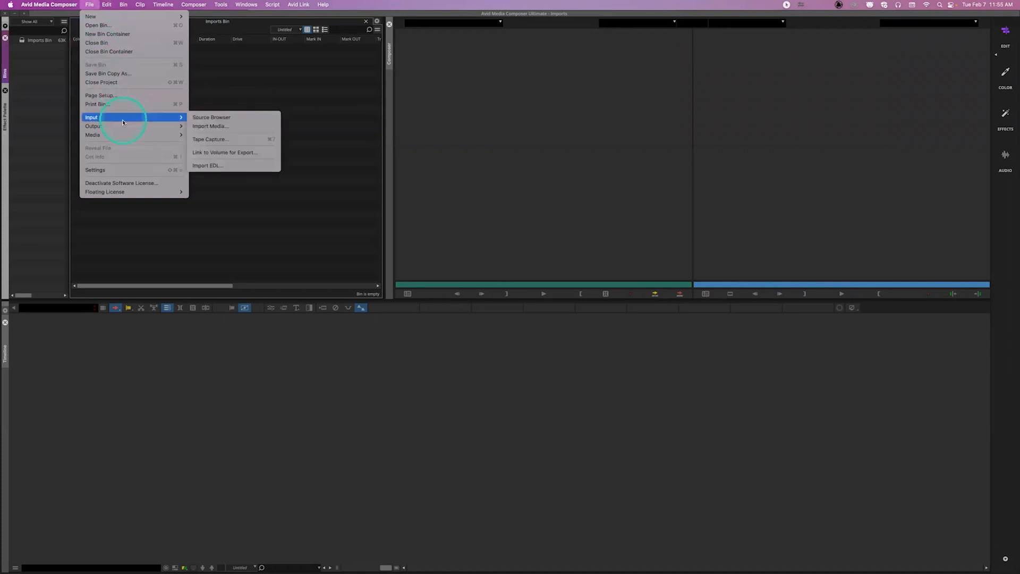
pyautogui.click(201, 118)
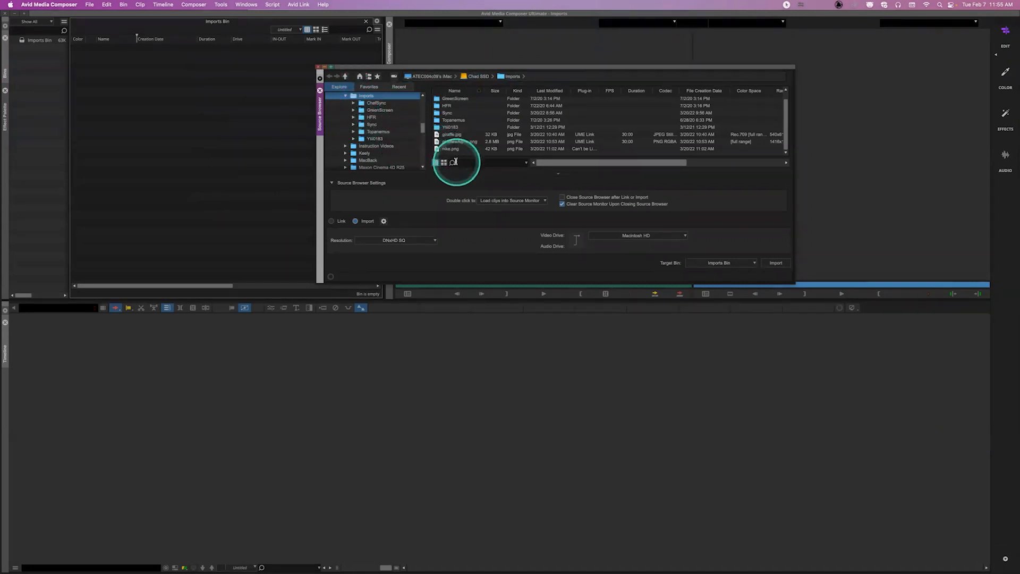
pyautogui.click(383, 222)
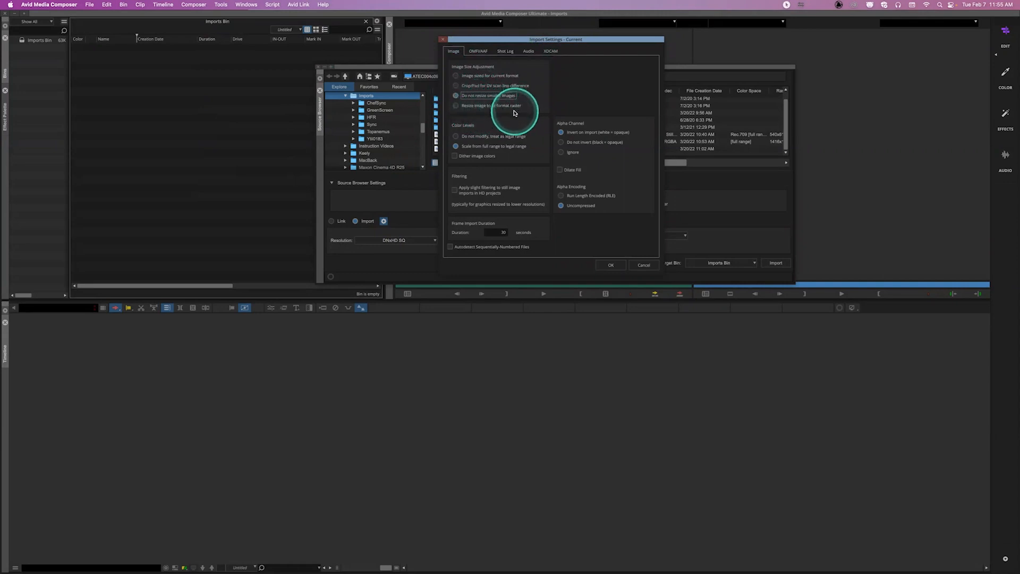
pyautogui.click(641, 265)
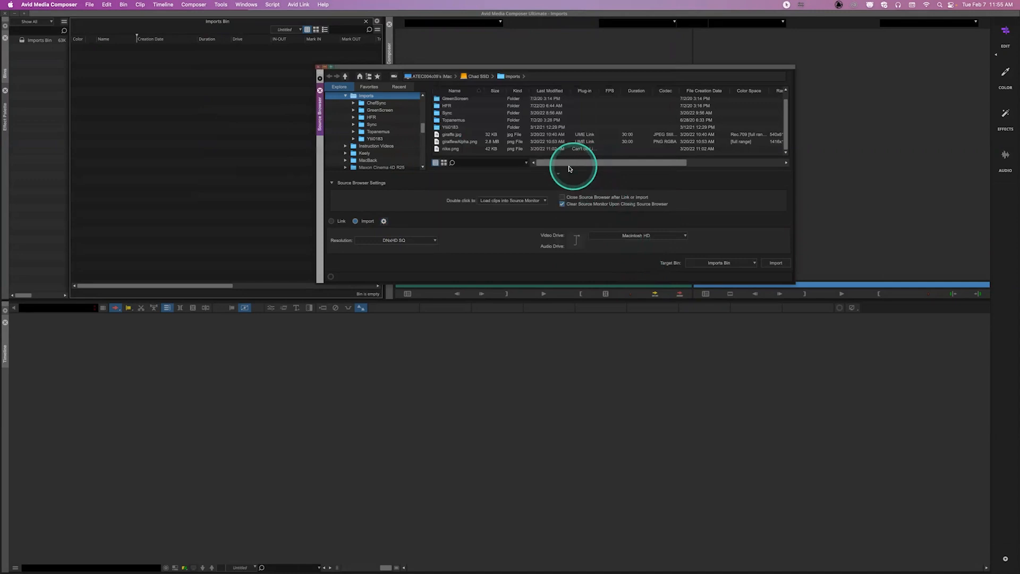
# Select giraffe.jpg in the Source Browser, then switch to Finder and preview the same image from the SSD's Imports folder.
pyautogui.click(441, 136)
pyautogui.moveTo(262, 562)
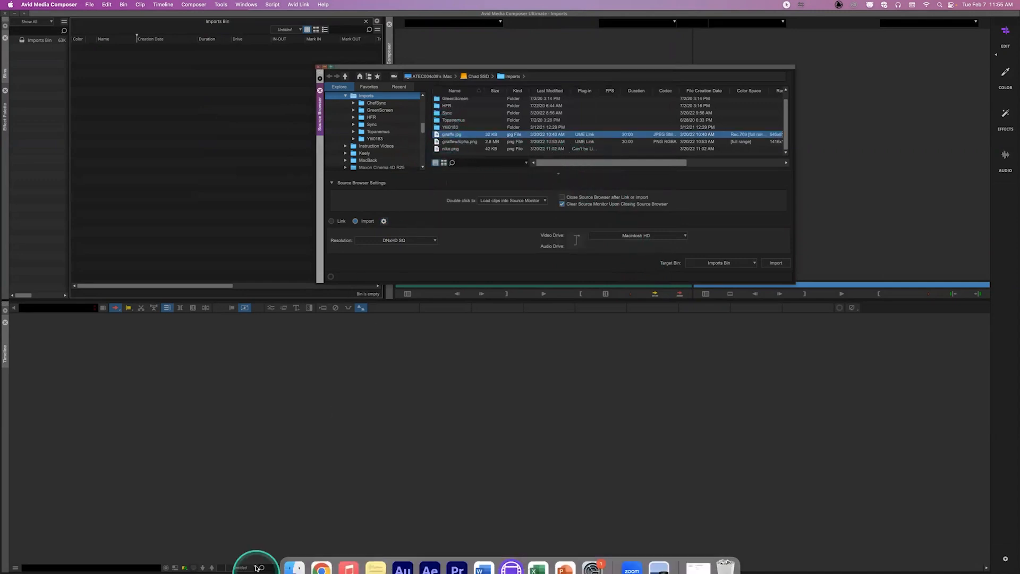
pyautogui.click(296, 557)
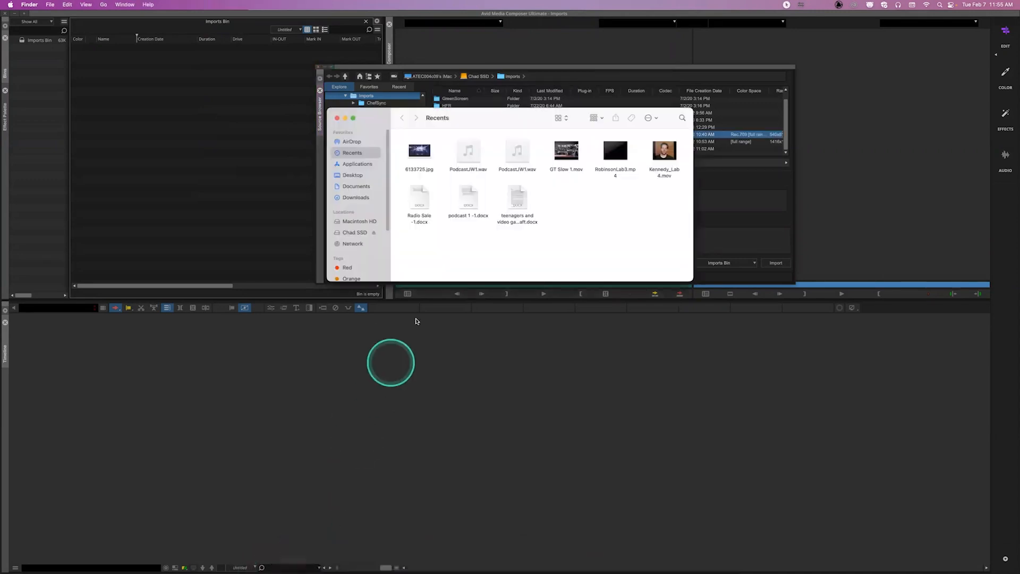
pyautogui.click(356, 232)
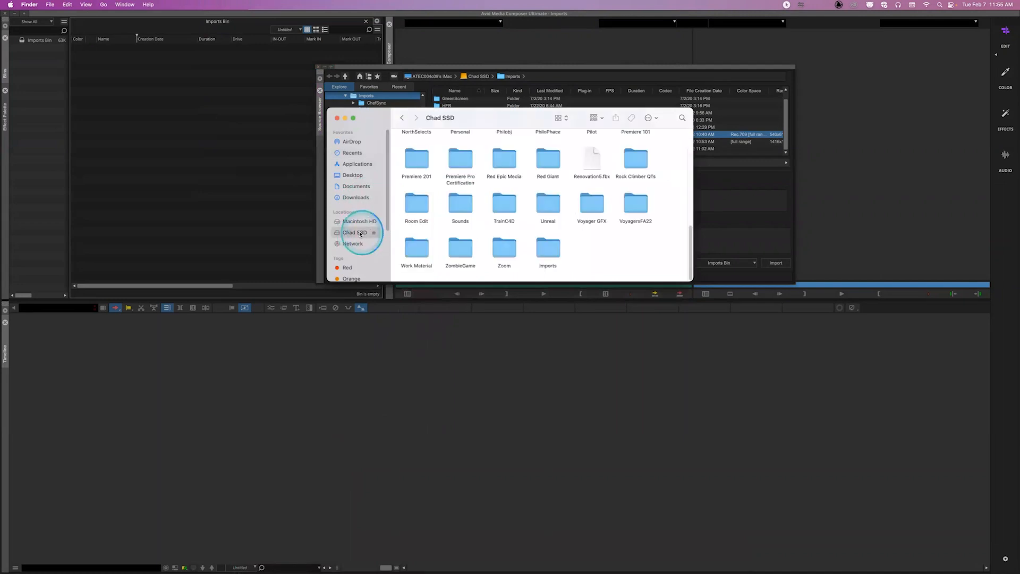
pyautogui.scroll(-5, 537, 200)
pyautogui.scroll(3, 538, 200)
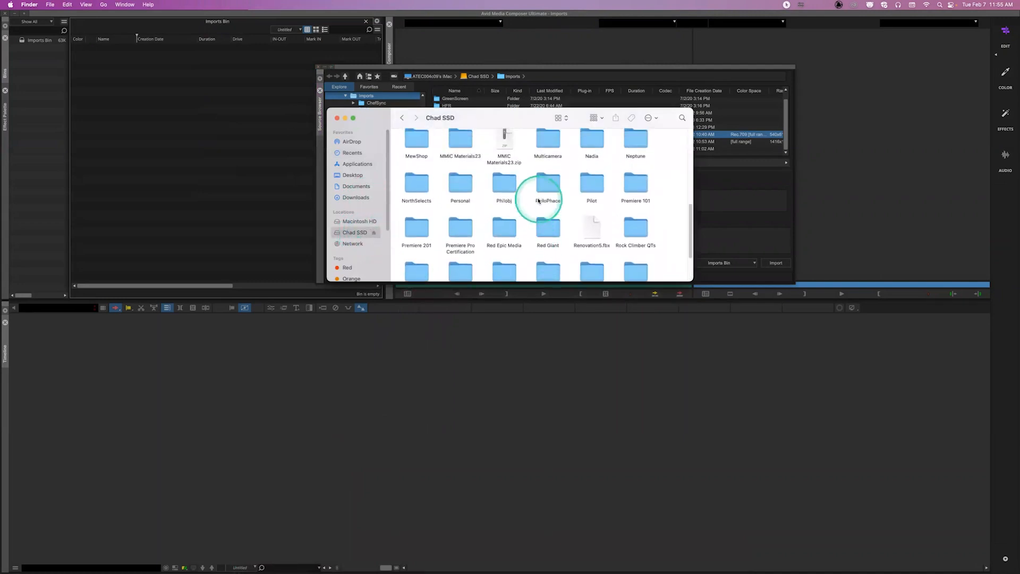
pyautogui.scroll(-4, 547, 210)
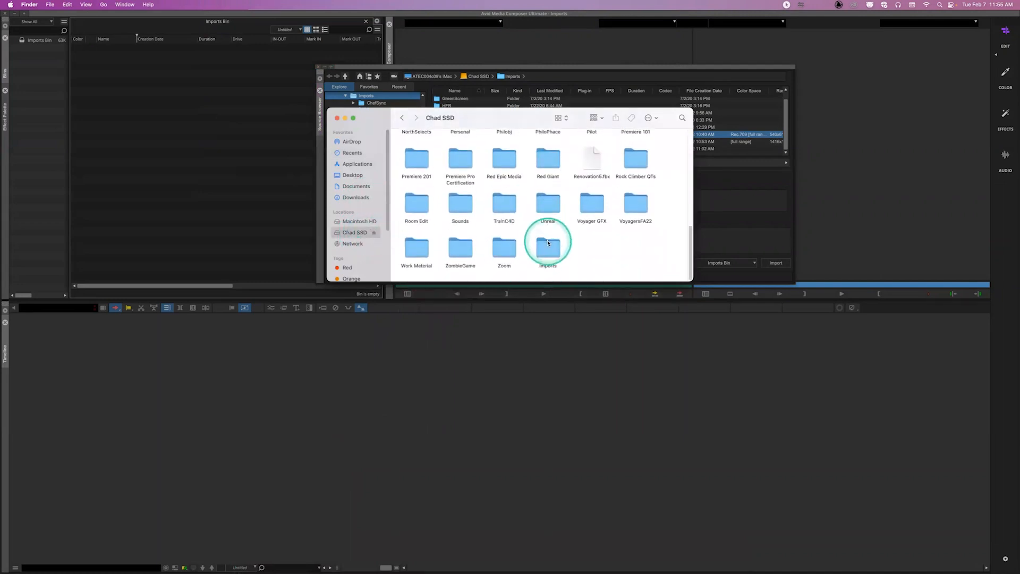
pyautogui.doubleClick(547, 240)
pyautogui.click(459, 149)
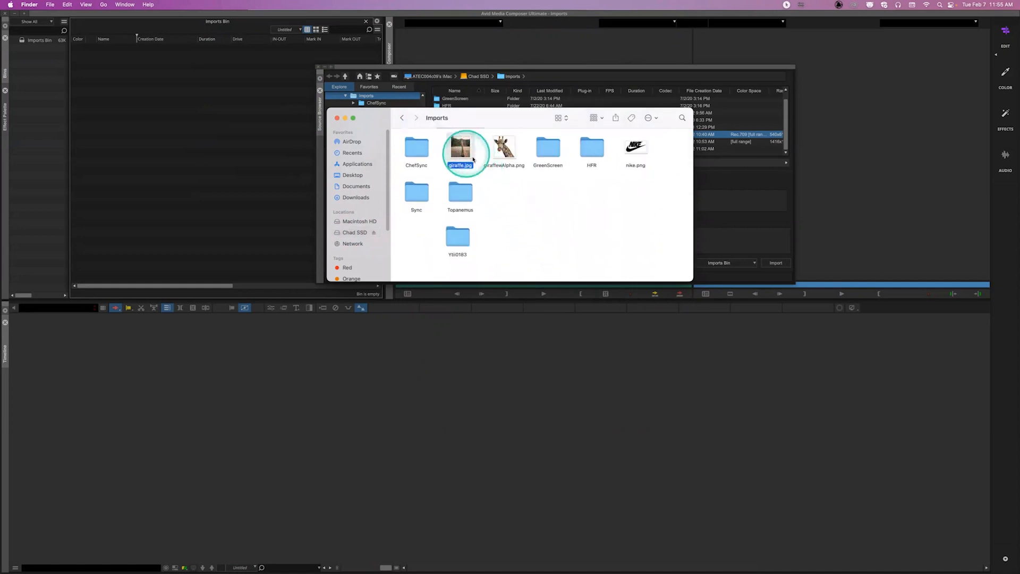
pyautogui.press('space')
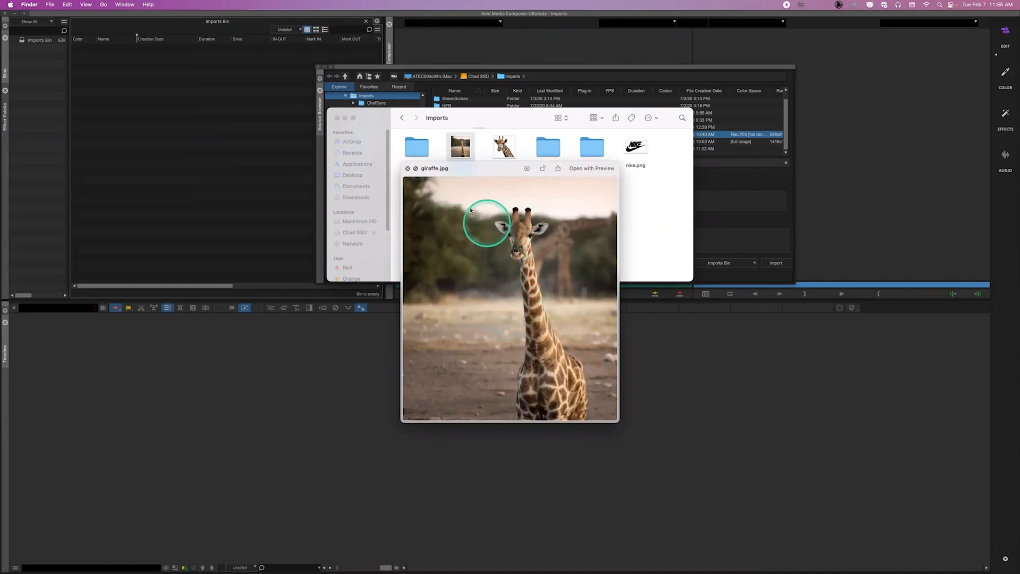
pyautogui.click(408, 168)
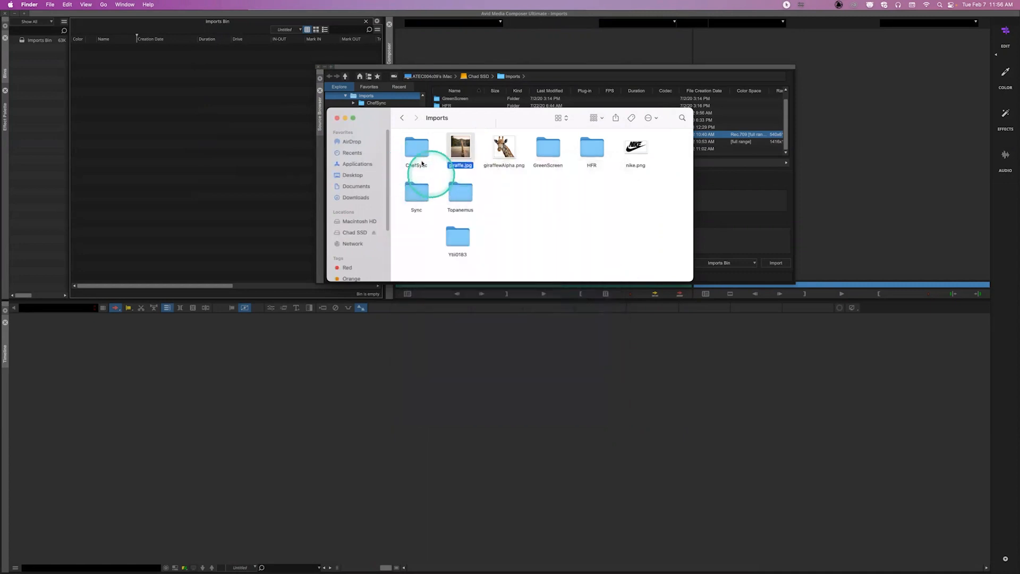
# Return to the Source Browser in Media Composer and check the raster dimensions of giraffe.jpg.
pyautogui.click(478, 63)
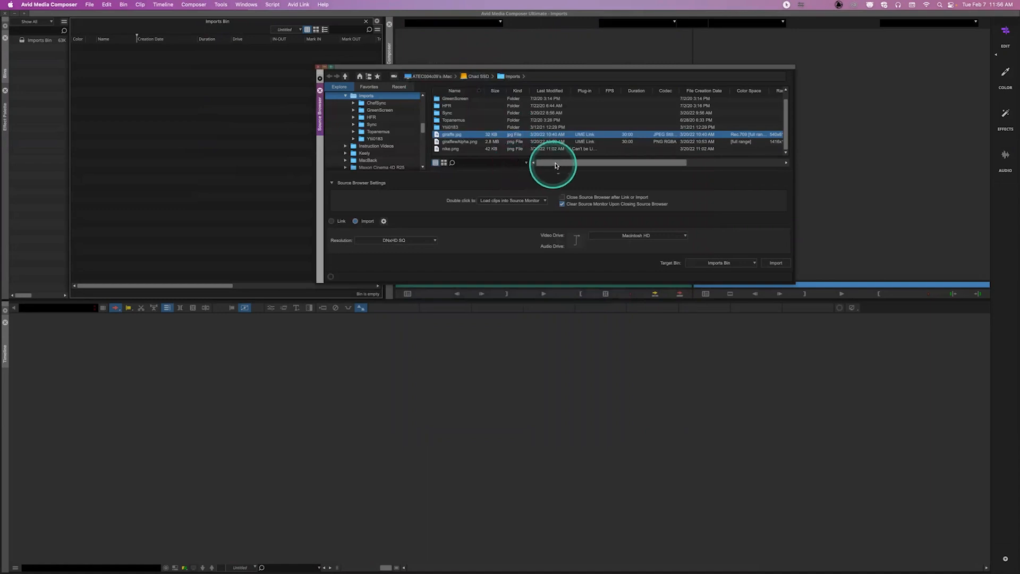
pyautogui.moveTo(571, 162); pyautogui.dragTo(614, 163)
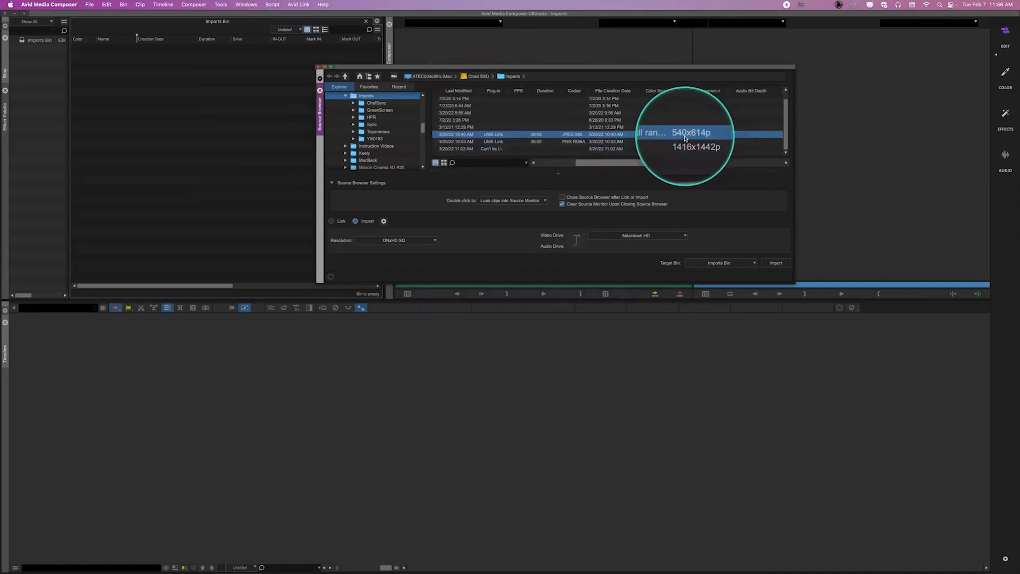
pyautogui.moveTo(635, 164); pyautogui.dragTo(573, 166)
# Set the import Image Size Adjustment to Image sized for current format.
pyautogui.click(384, 221)
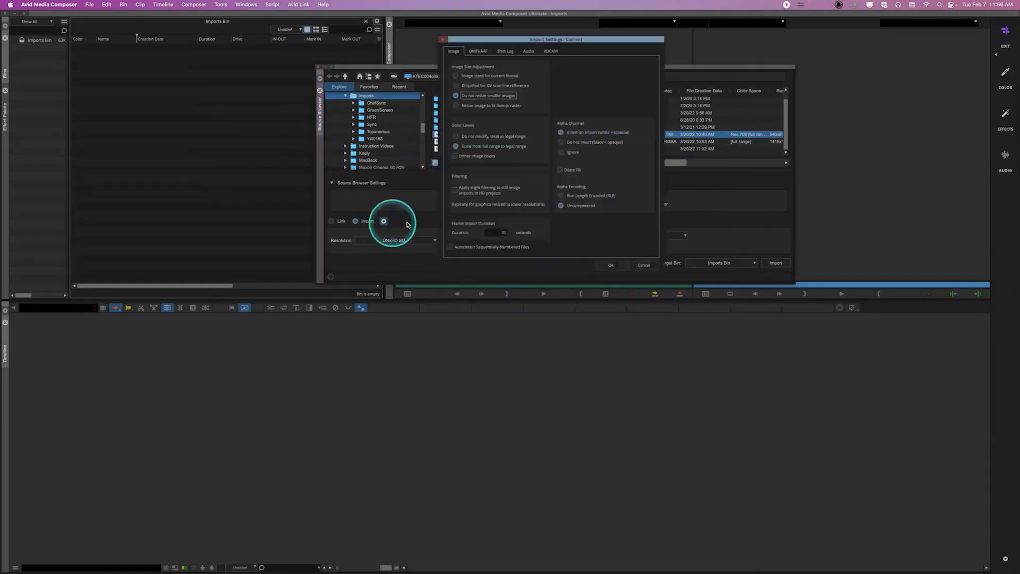
pyautogui.click(502, 76)
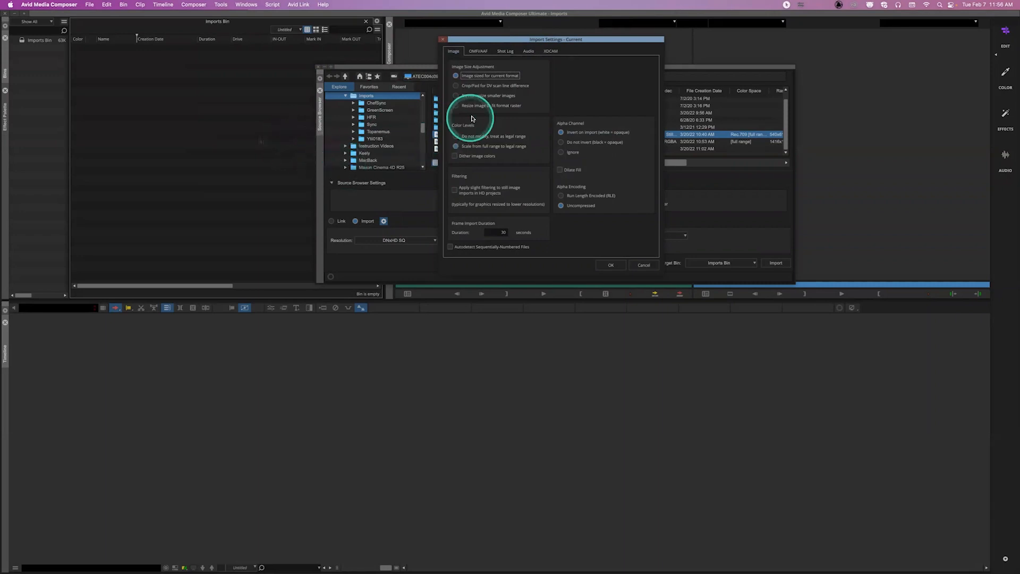
pyautogui.click(479, 77)
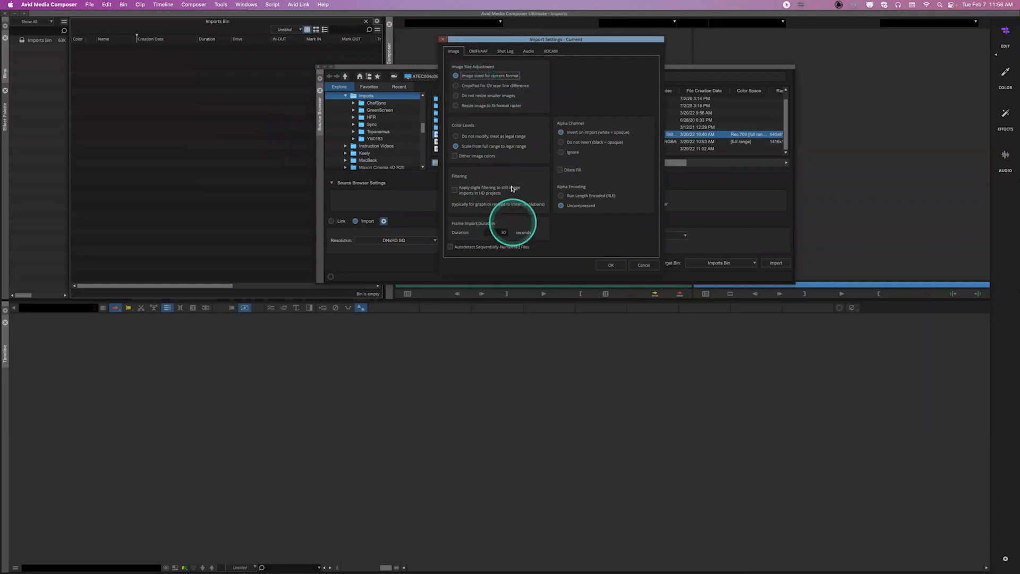
pyautogui.click(611, 265)
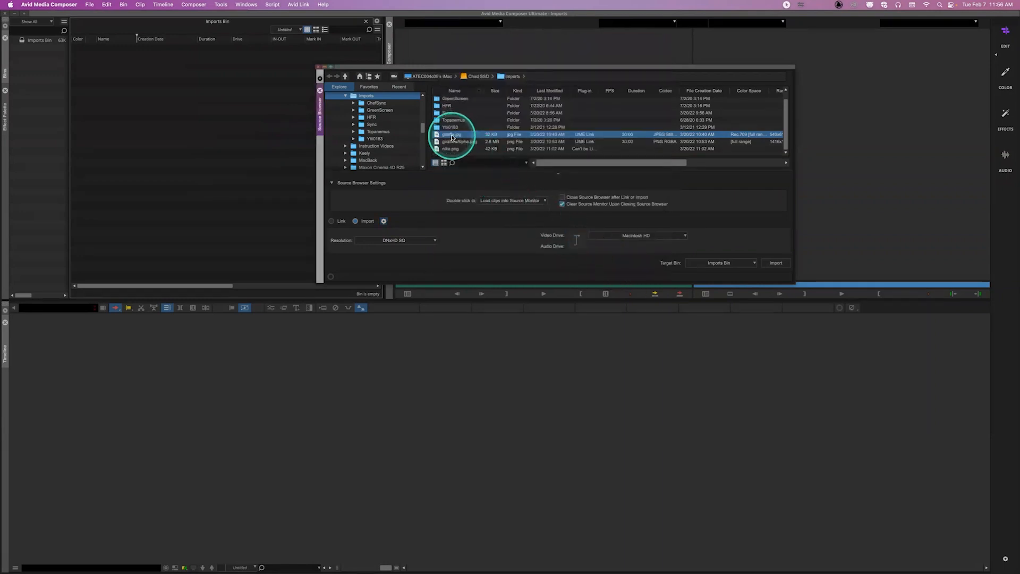
# Import giraffe.jpg into the Imports Bin and view the clip in the Source Monitor, clear of the Source Browser.
pyautogui.click(773, 264)
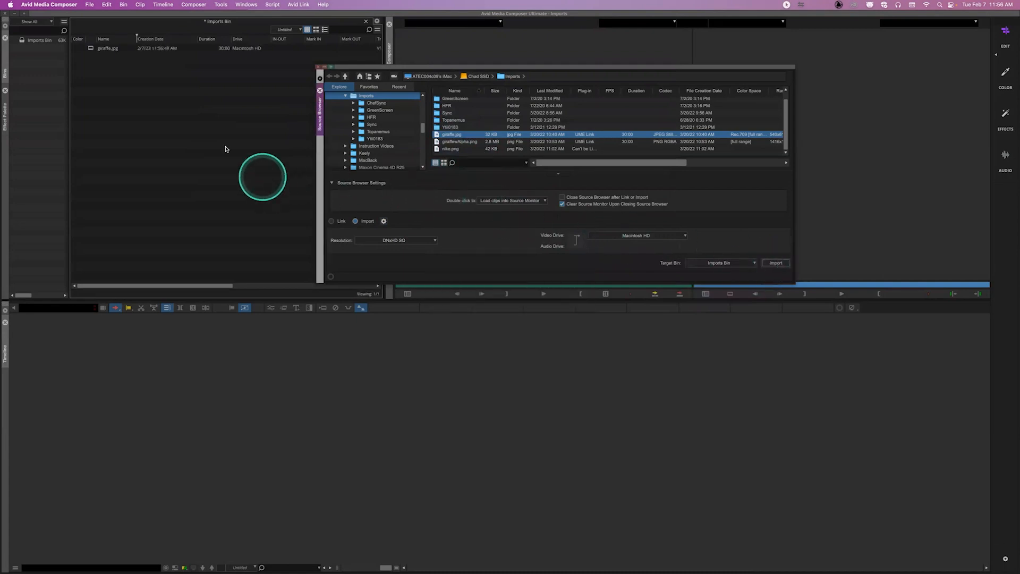
pyautogui.doubleClick(101, 48)
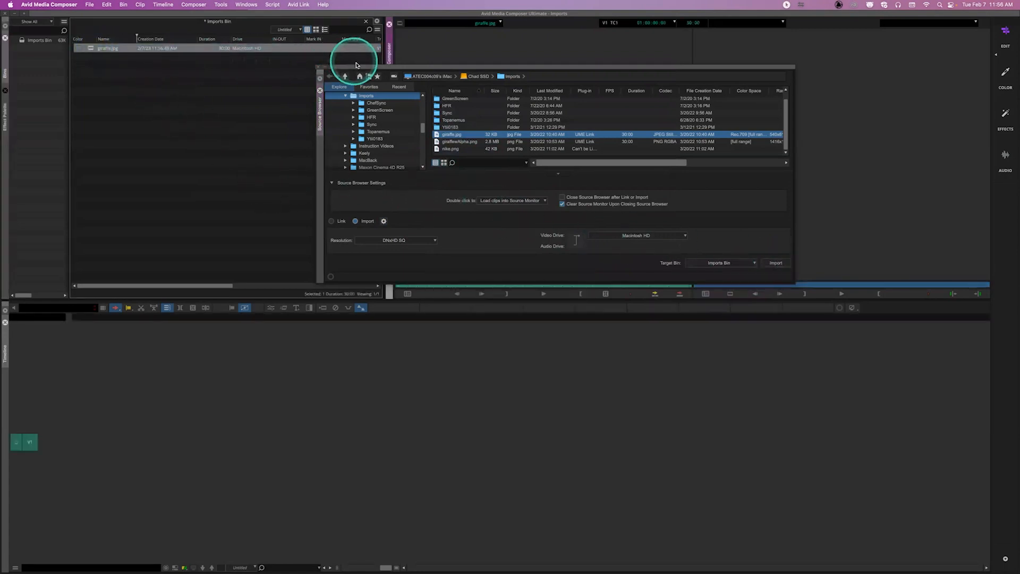
pyautogui.moveTo(355, 68); pyautogui.dragTo(339, 286)
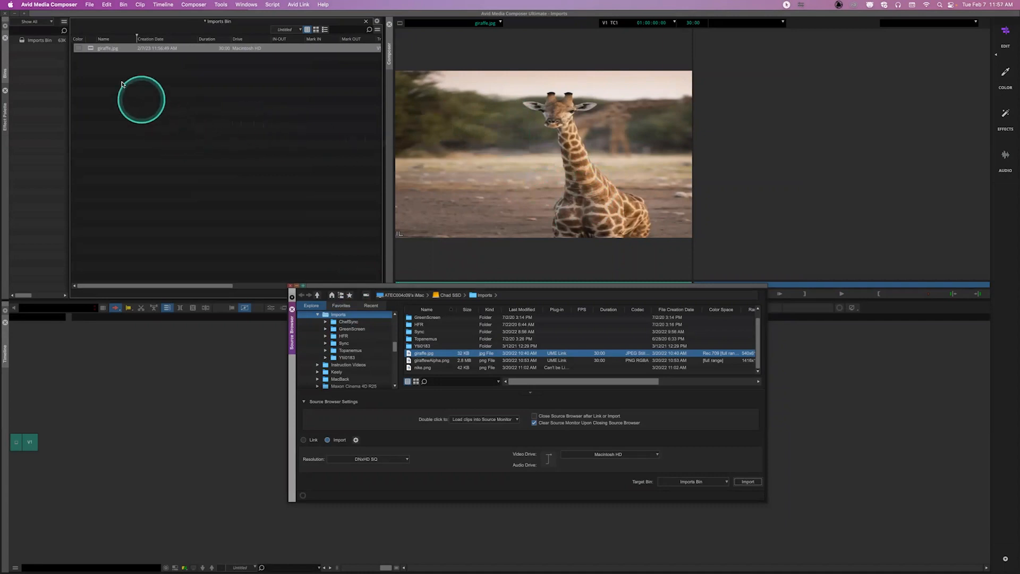
# Delete the giraffe.jpg master clip from the Imports Bin along with its associated media file.
pyautogui.click(90, 49)
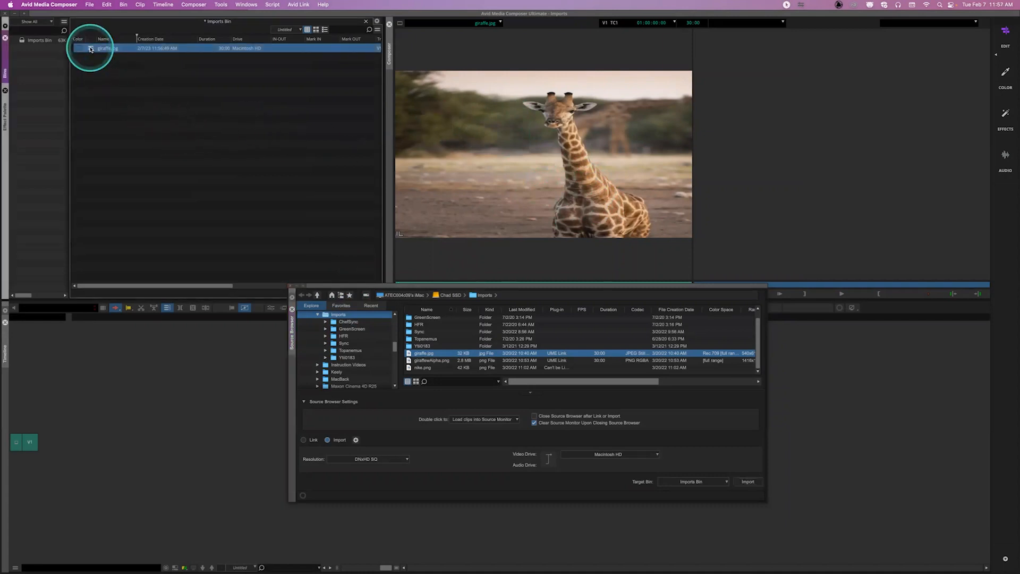
pyautogui.press('Delete')
pyautogui.click(478, 242)
pyautogui.click(478, 249)
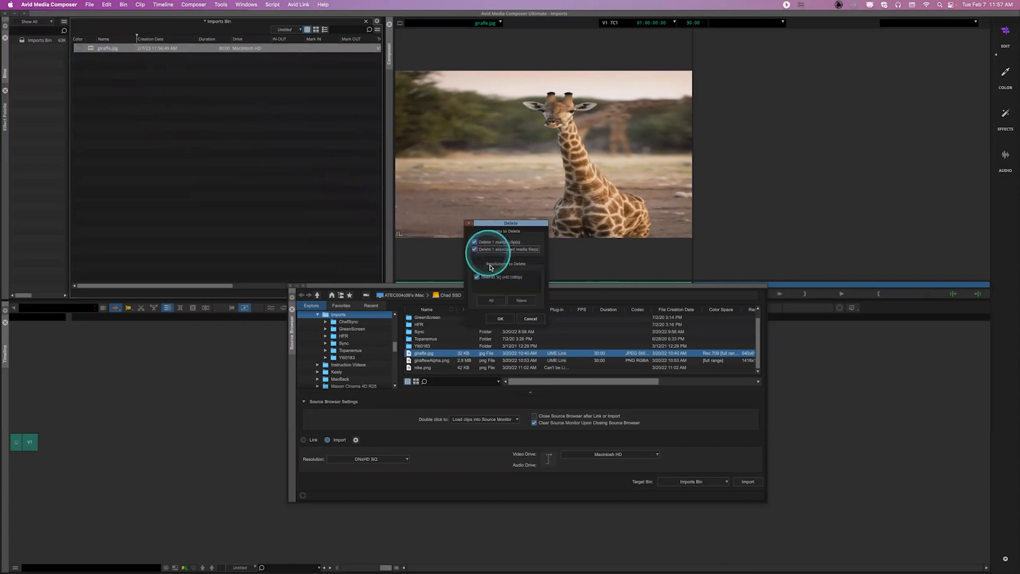
pyautogui.click(498, 318)
pyautogui.click(499, 298)
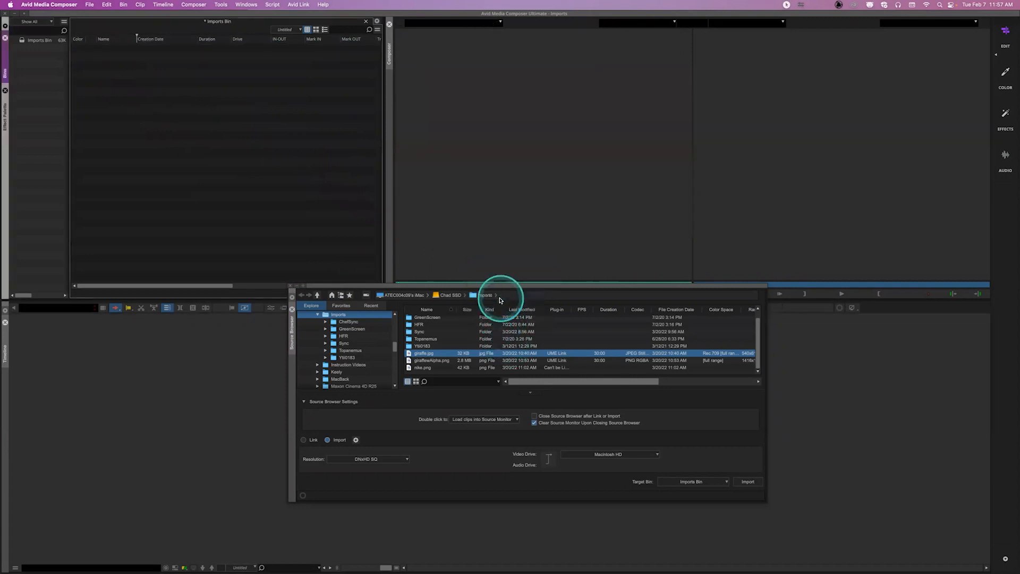
# Change the import Image Size Adjustment to Do not resize smaller images.
pyautogui.click(355, 440)
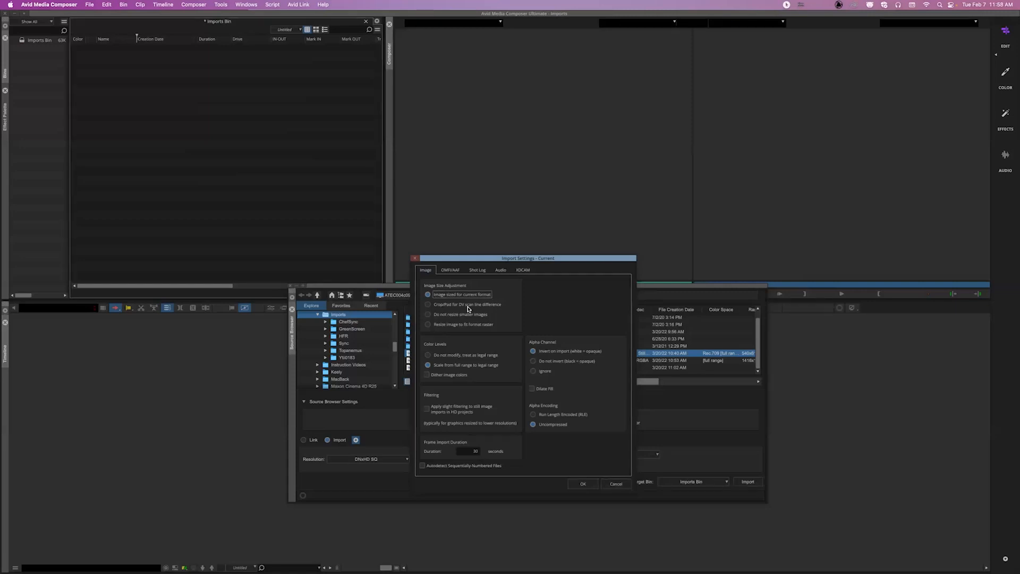
pyautogui.click(430, 305)
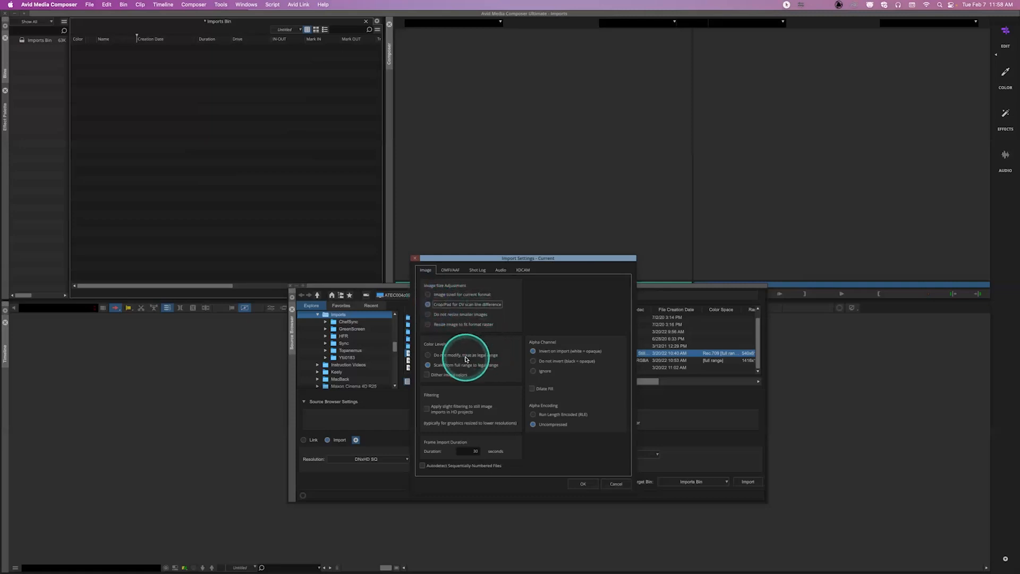
pyautogui.click(428, 296)
pyautogui.click(429, 305)
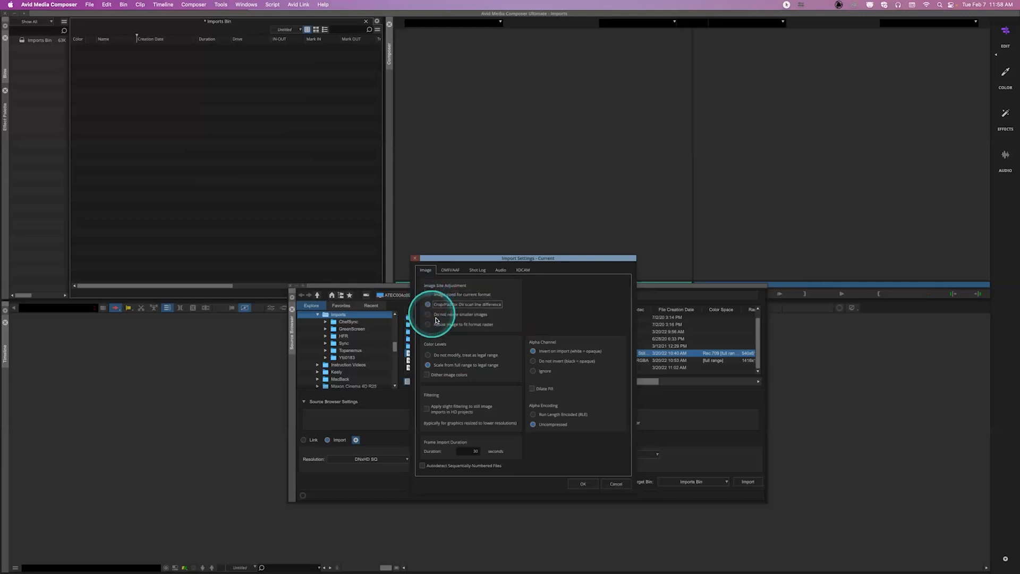
pyautogui.click(464, 314)
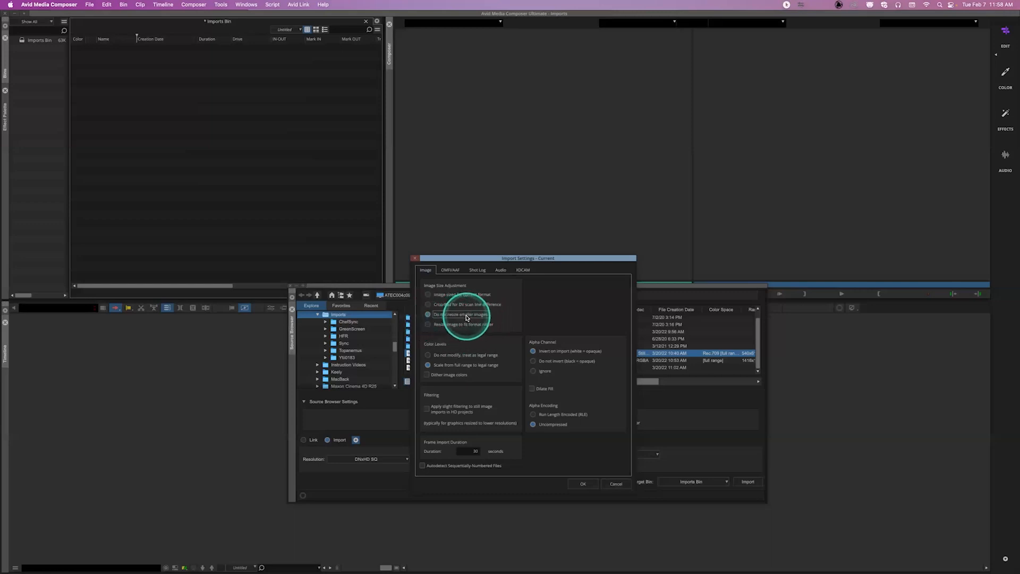
pyautogui.click(582, 484)
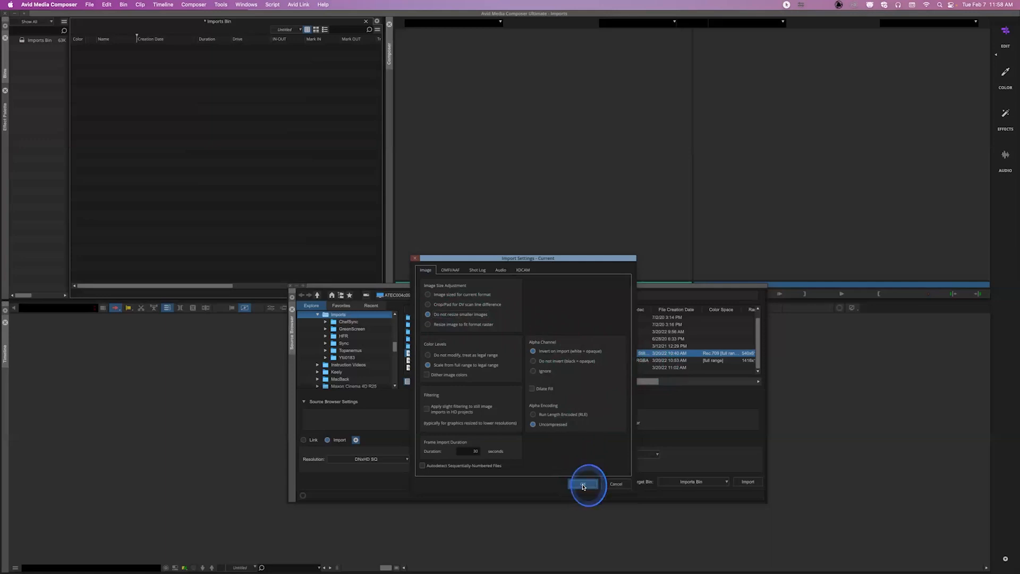
# Import giraffe.jpg again into the Imports Bin and load the new clip in the Source Monitor.
pyautogui.click(748, 483)
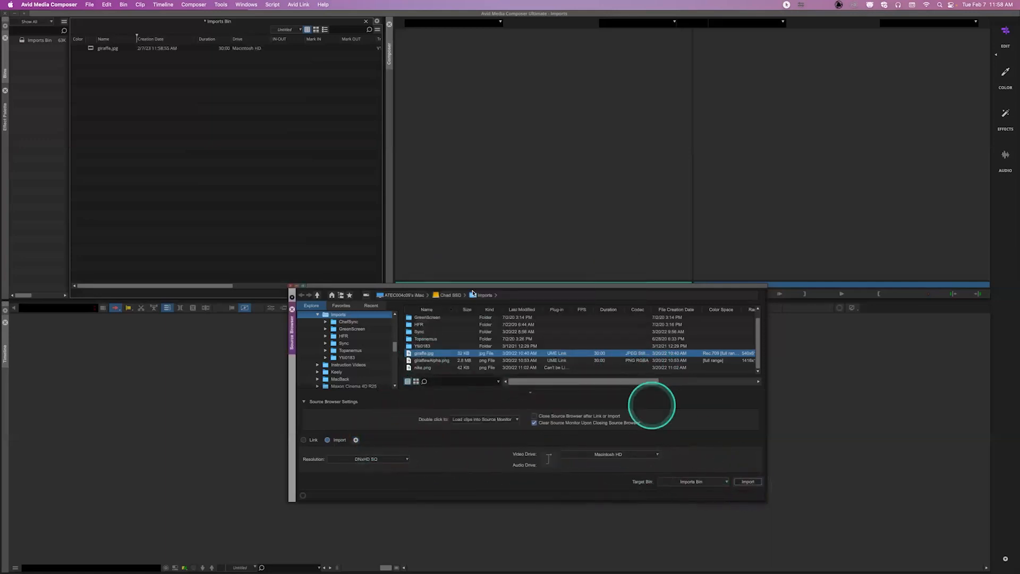
pyautogui.doubleClick(91, 49)
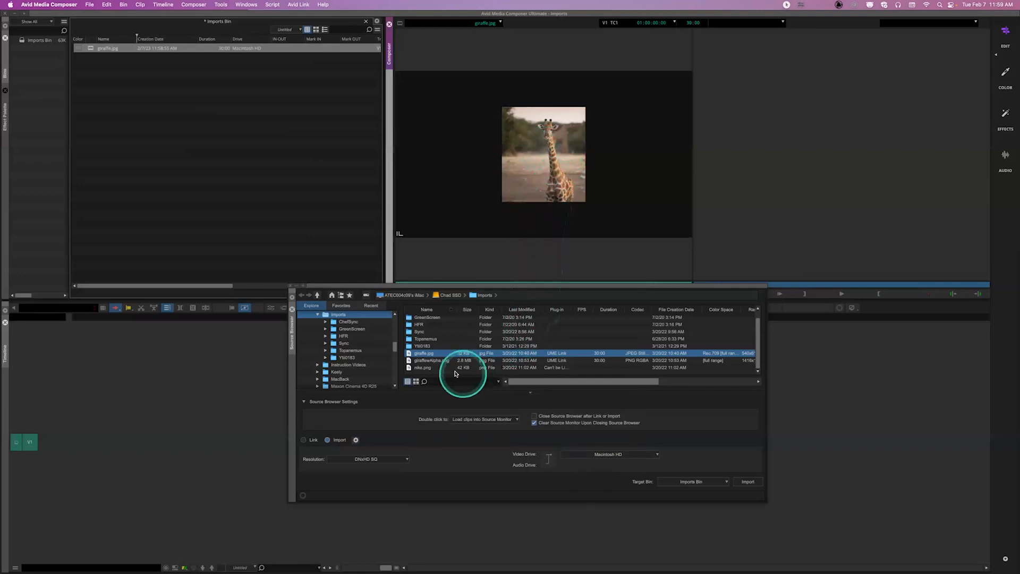
# Delete the re-imported giraffe.jpg master clip and its associated media file from the Imports Bin.
pyautogui.click(90, 49)
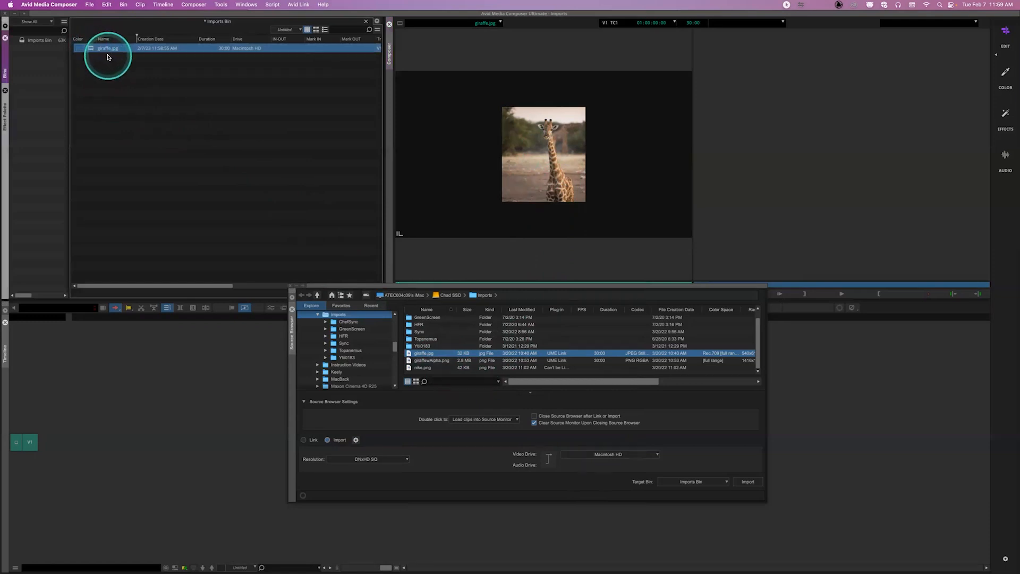
pyautogui.press('Delete')
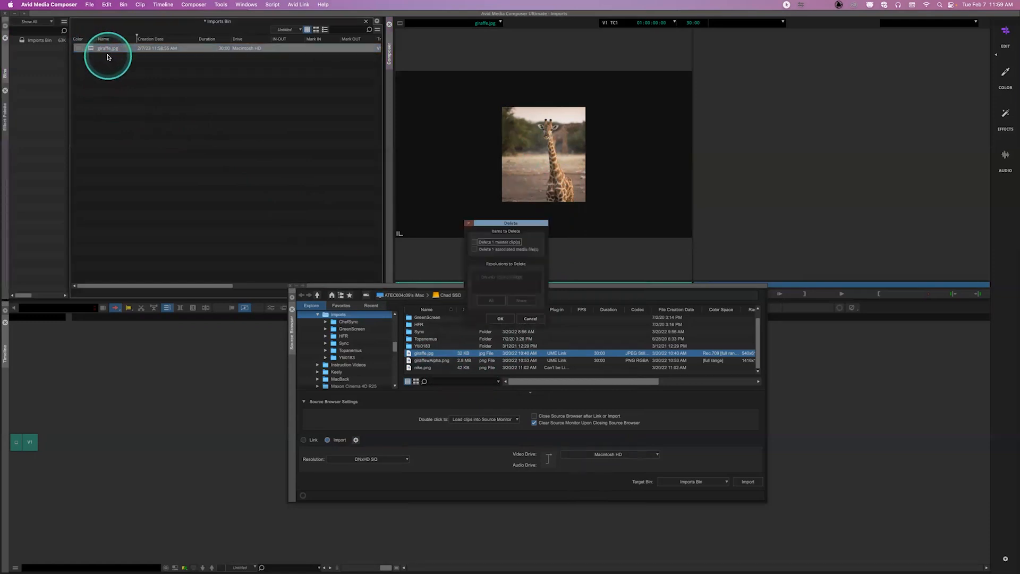
pyautogui.click(484, 242)
pyautogui.click(488, 249)
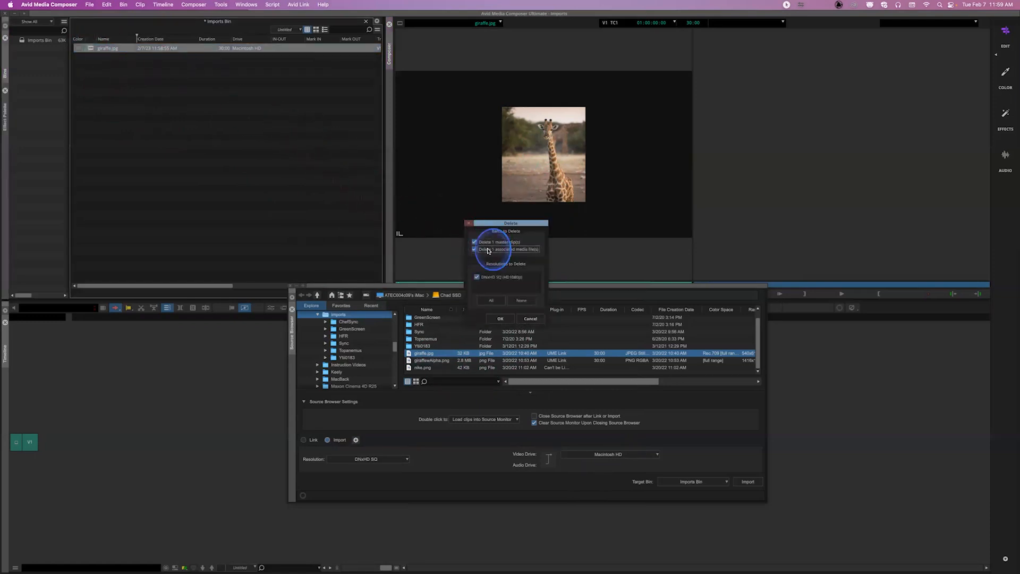
pyautogui.click(501, 318)
pyautogui.click(493, 298)
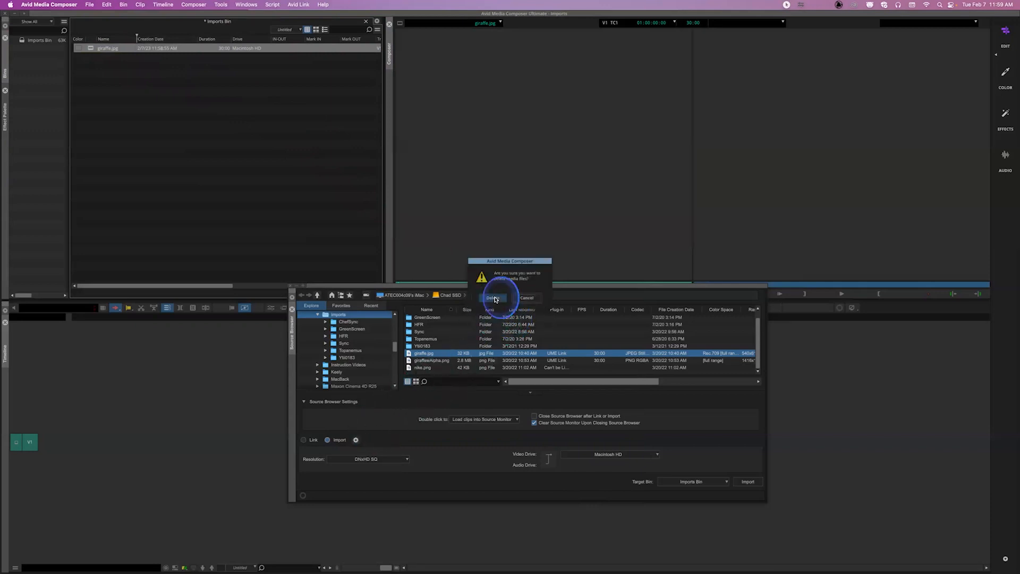
# Change the import Image Size Adjustment to Resize image to fit format raster.
pyautogui.click(356, 439)
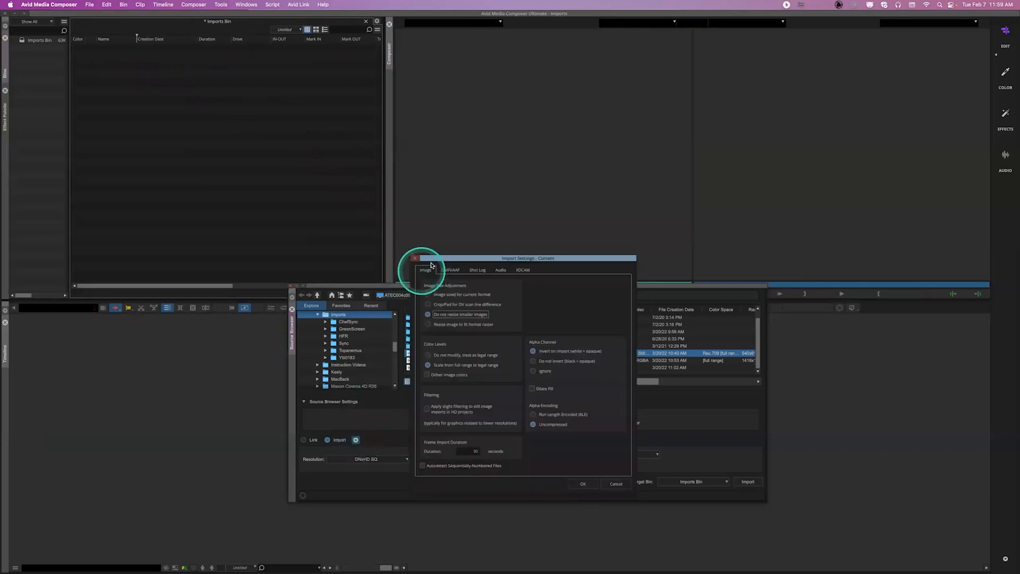
pyautogui.moveTo(451, 258); pyautogui.dragTo(360, 99)
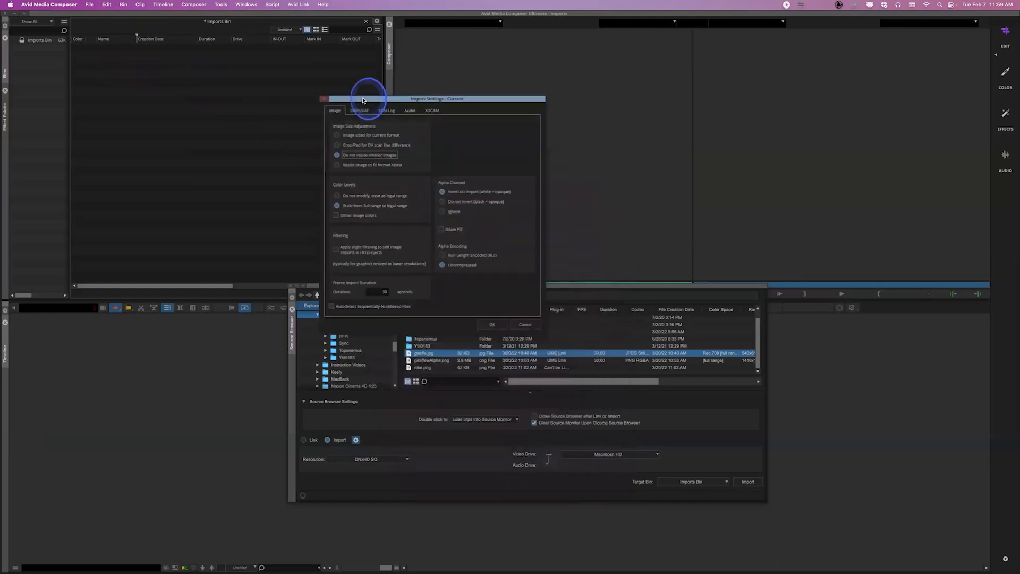
pyautogui.click(371, 165)
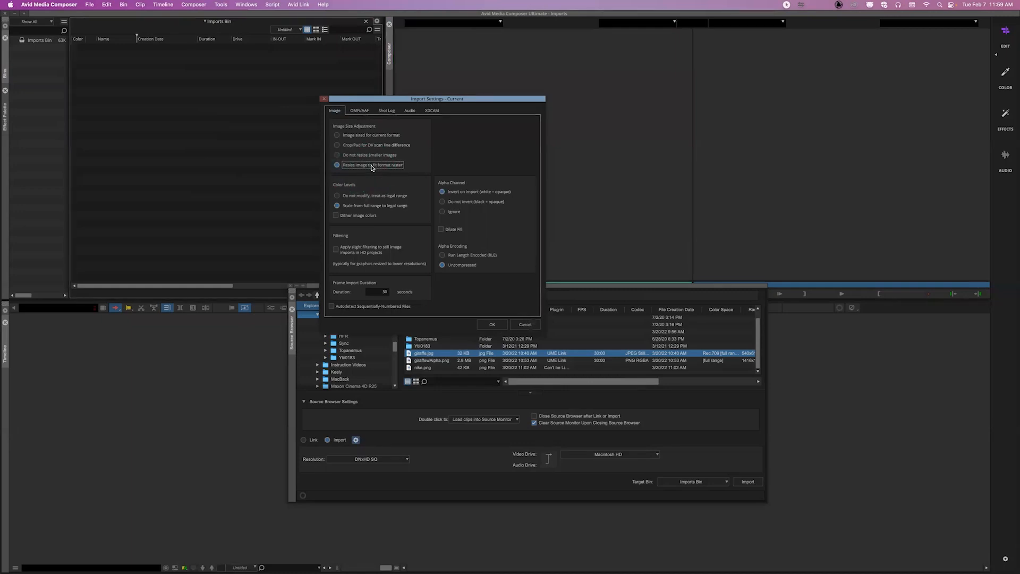
pyautogui.moveTo(371, 98); pyautogui.dragTo(183, 120)
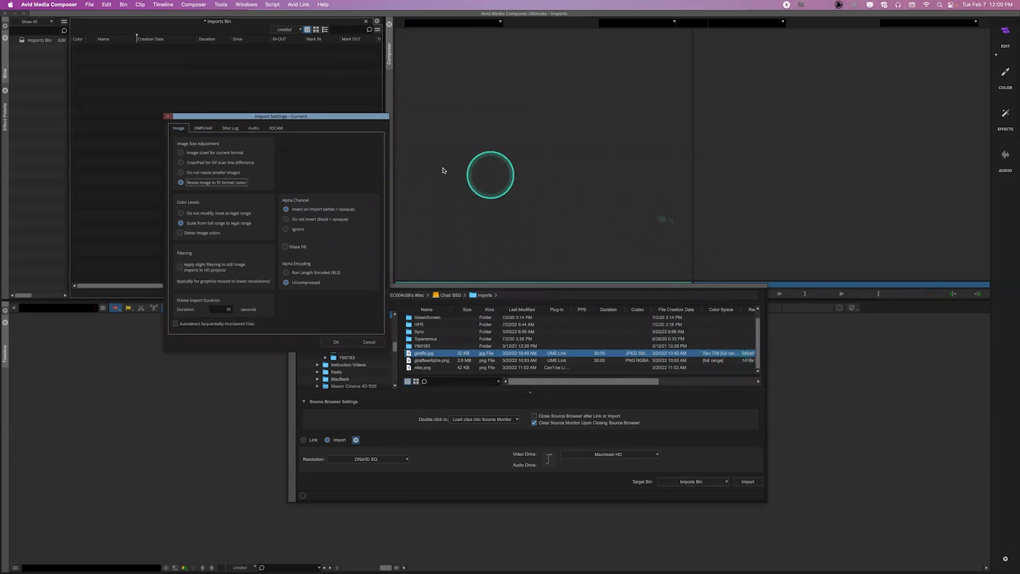
pyautogui.click(238, 155)
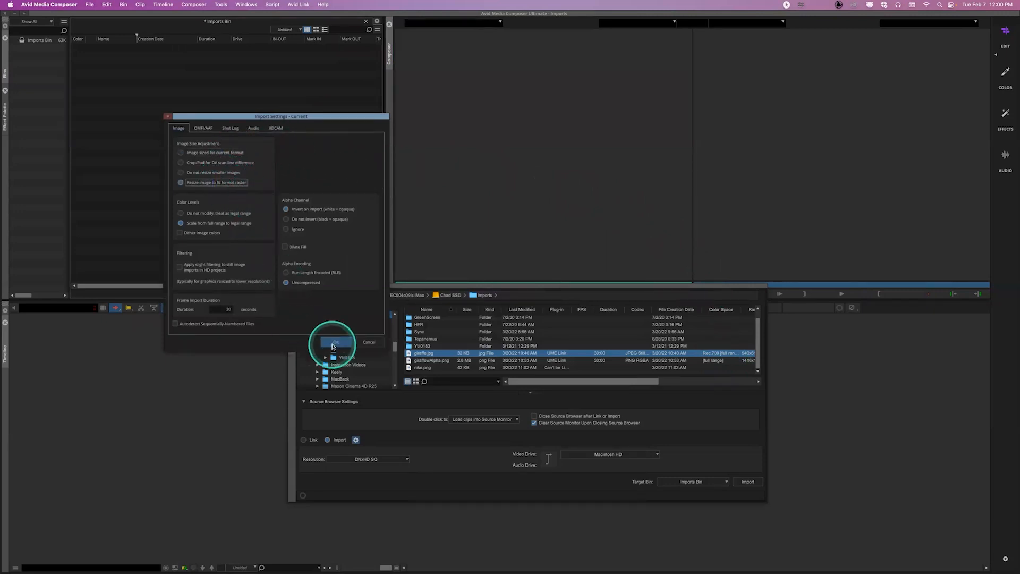
pyautogui.click(336, 342)
# Import giraffe.jpg into the Imports Bin using the raster-fit setting and load the clip in the Source Monitor.
pyautogui.click(744, 483)
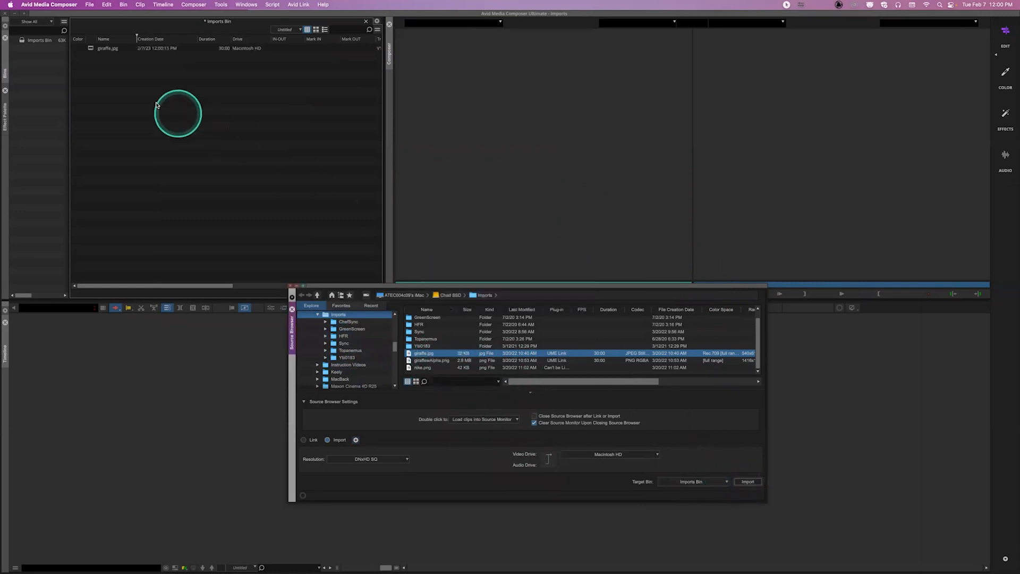
pyautogui.doubleClick(93, 46)
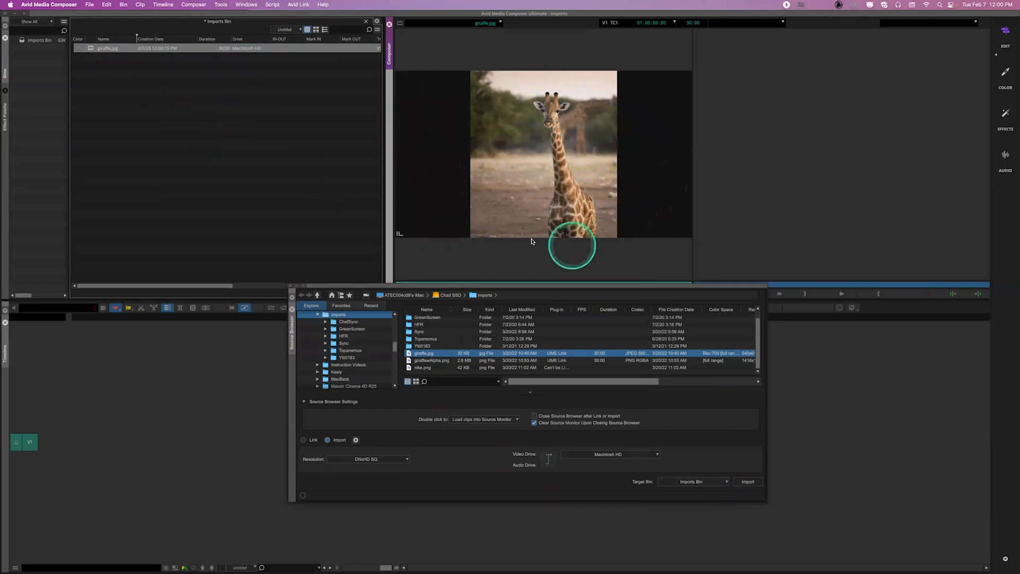
# Delete the giraffe.jpg master clip from the Imports Bin together with its associated media file.
pyautogui.click(91, 49)
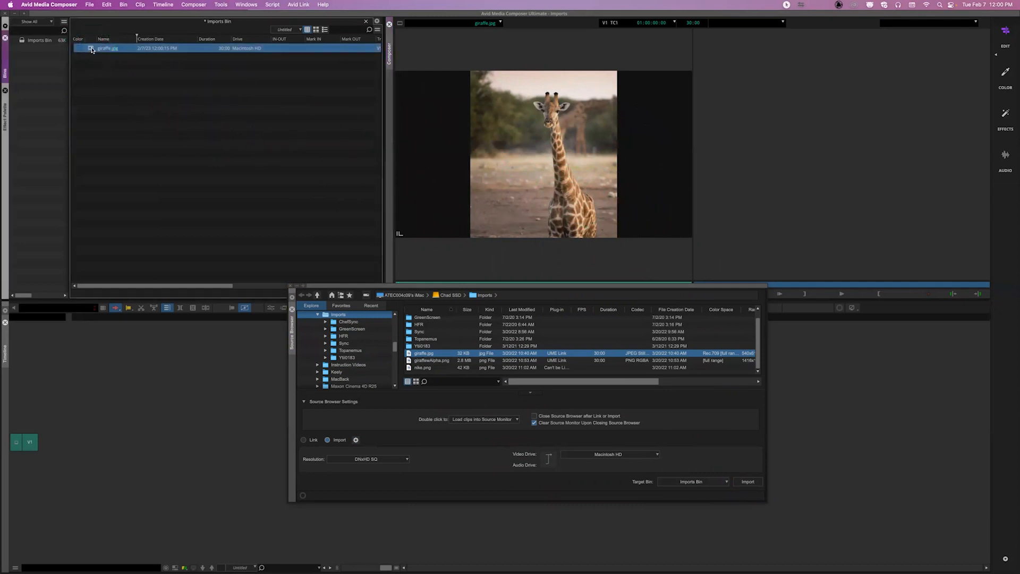
pyautogui.press('Delete')
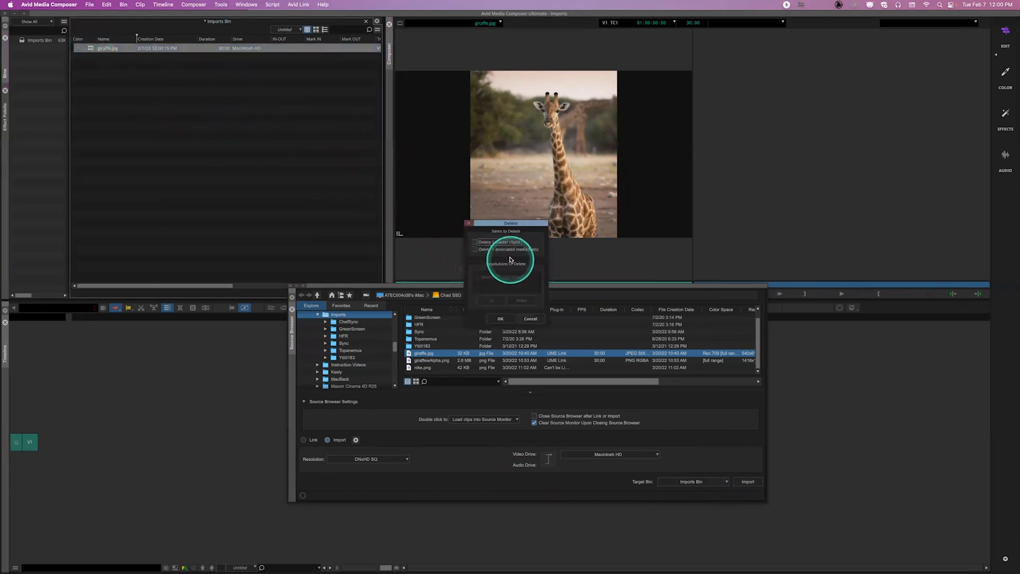
pyautogui.click(496, 242)
pyautogui.click(496, 249)
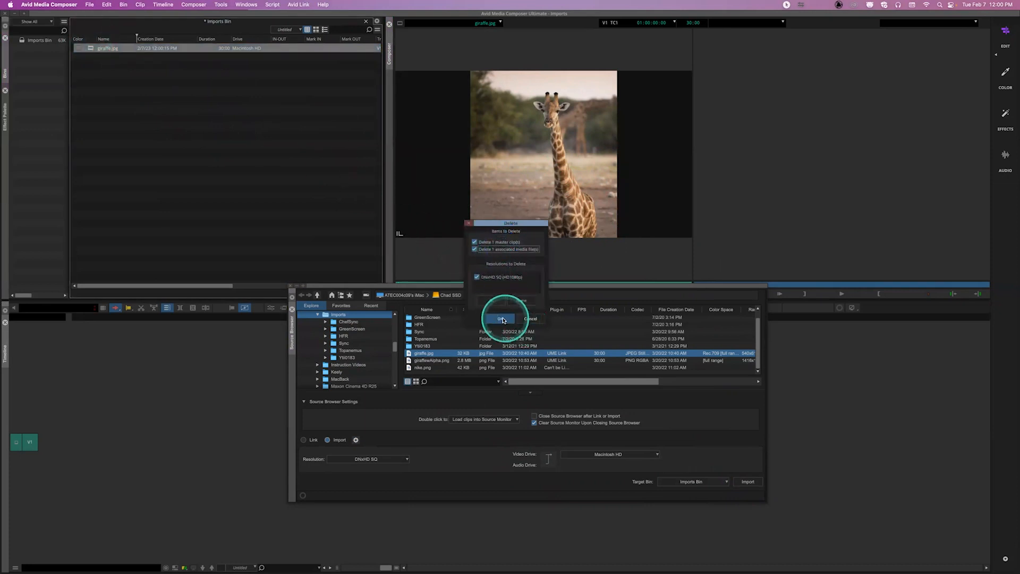
pyautogui.click(503, 321)
pyautogui.click(493, 297)
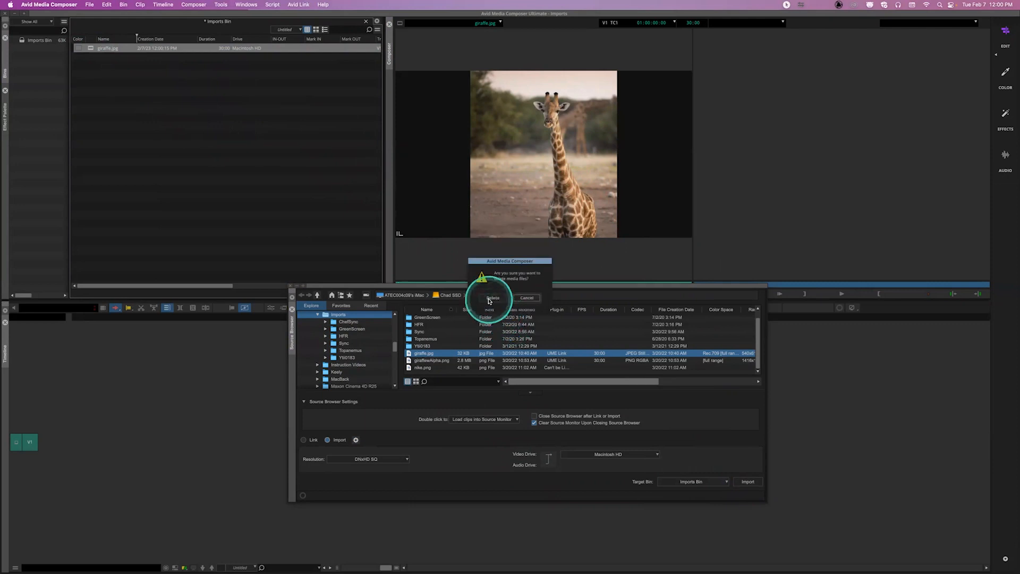
pyautogui.click(356, 440)
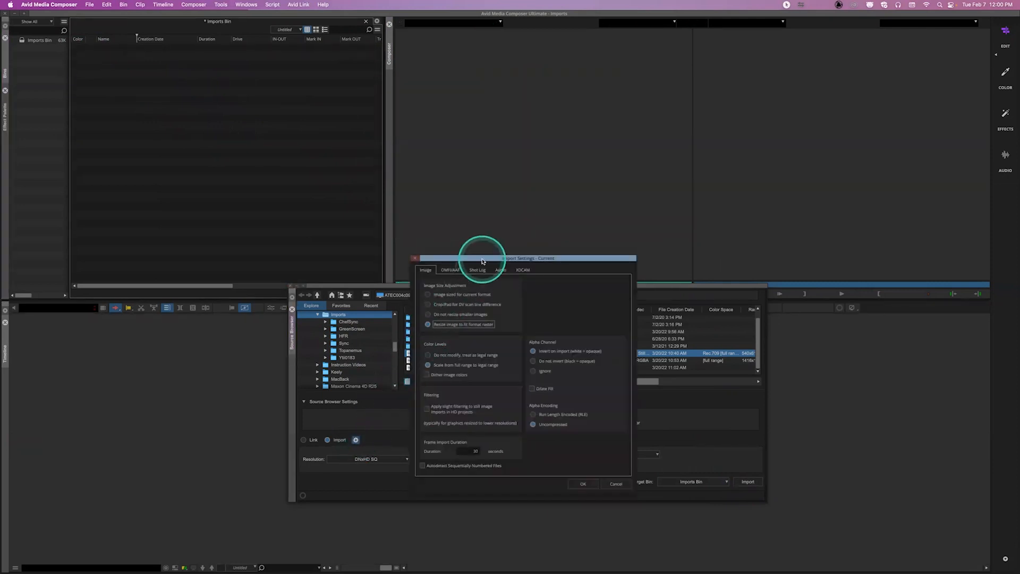
pyautogui.moveTo(481, 258); pyautogui.dragTo(467, 131)
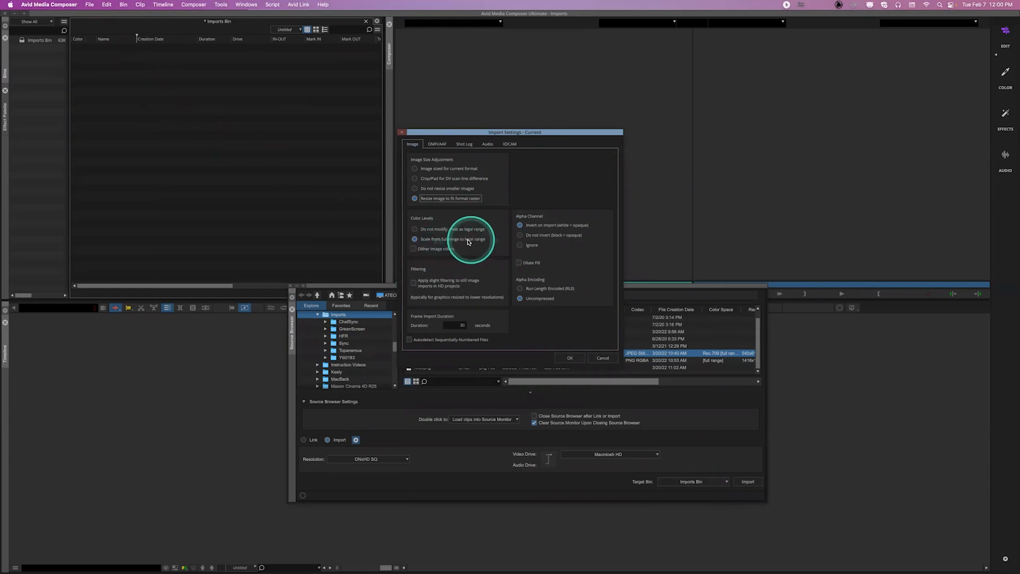
pyautogui.click(436, 232)
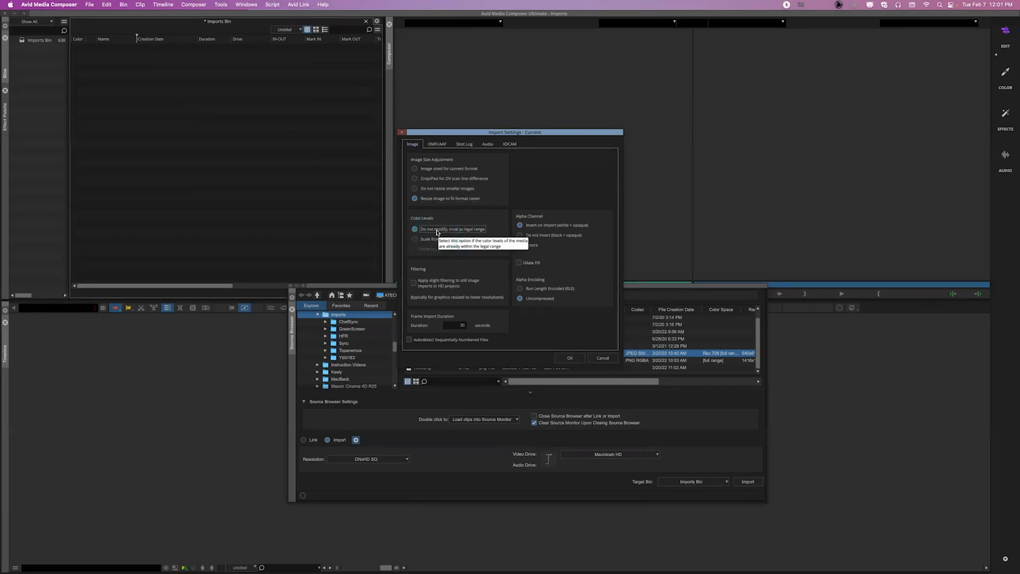
pyautogui.click(441, 240)
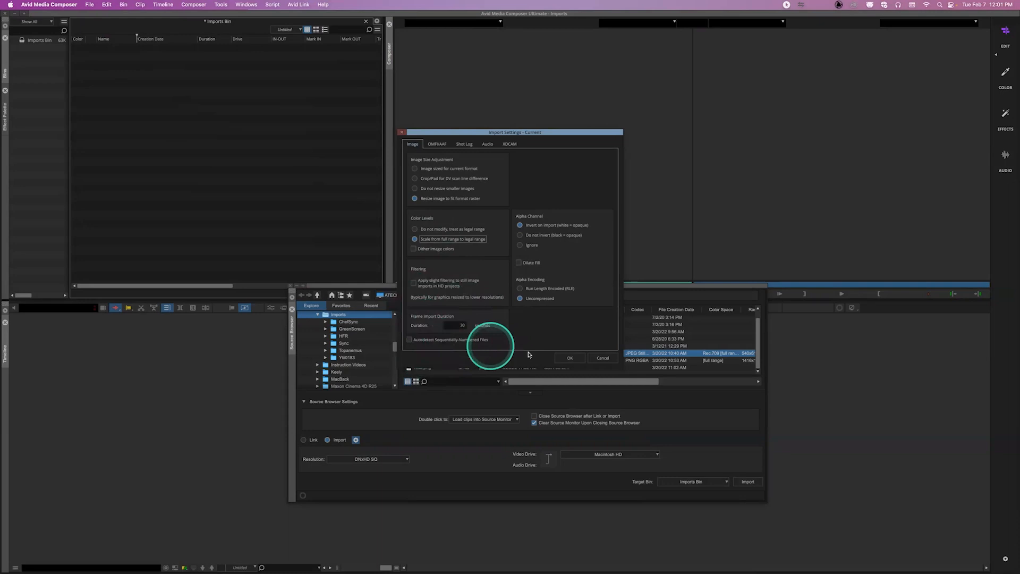
pyautogui.click(593, 359)
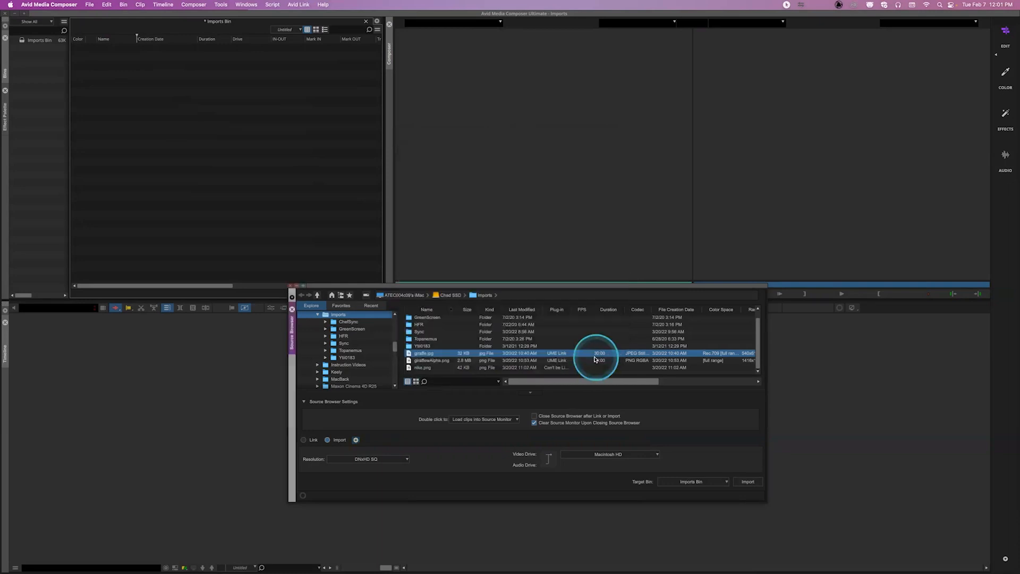
# Set the Frame Import Duration for still images to 10 seconds in the import settings.
pyautogui.click(356, 440)
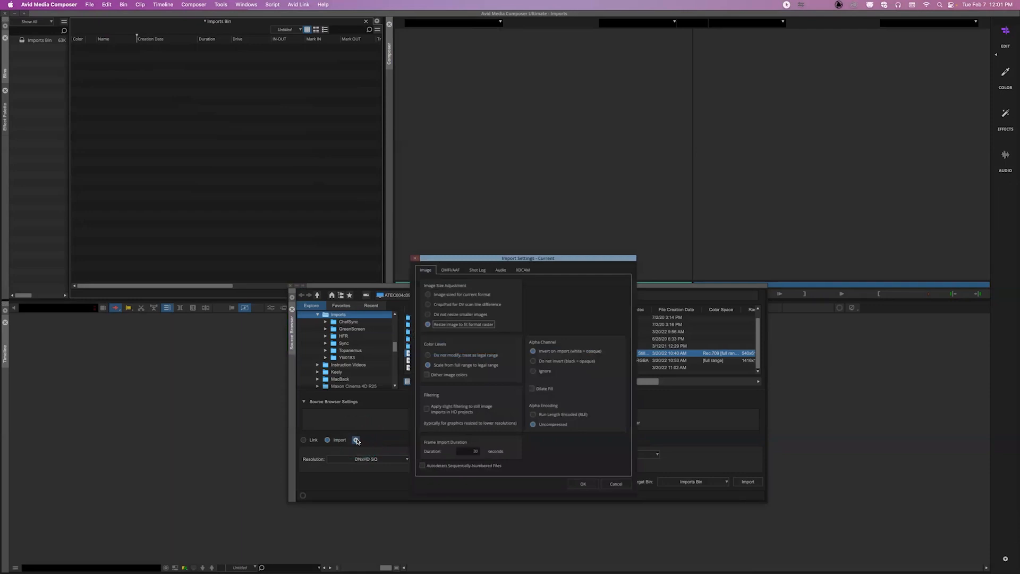
pyautogui.click(468, 452)
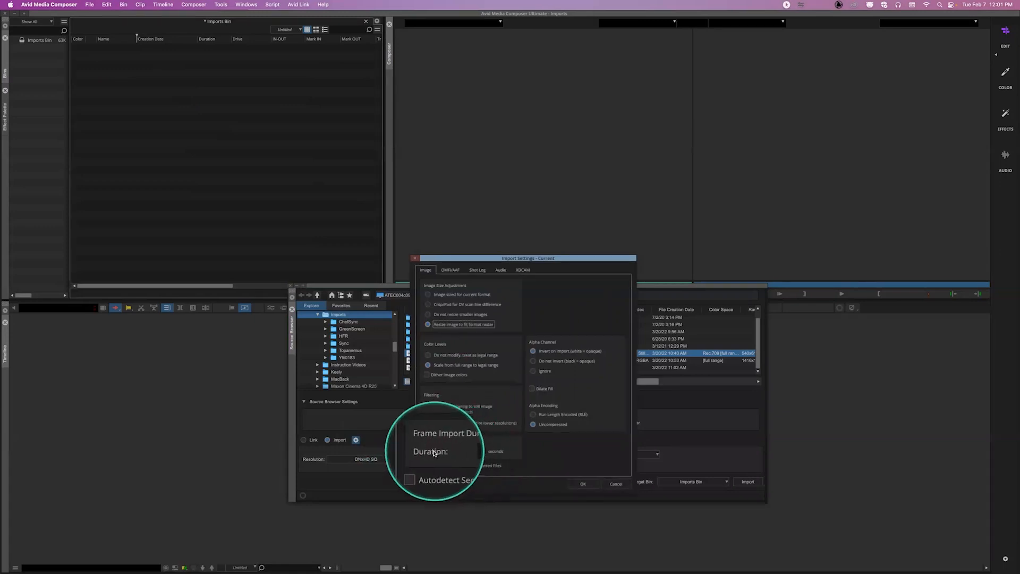
pyautogui.doubleClick(470, 452)
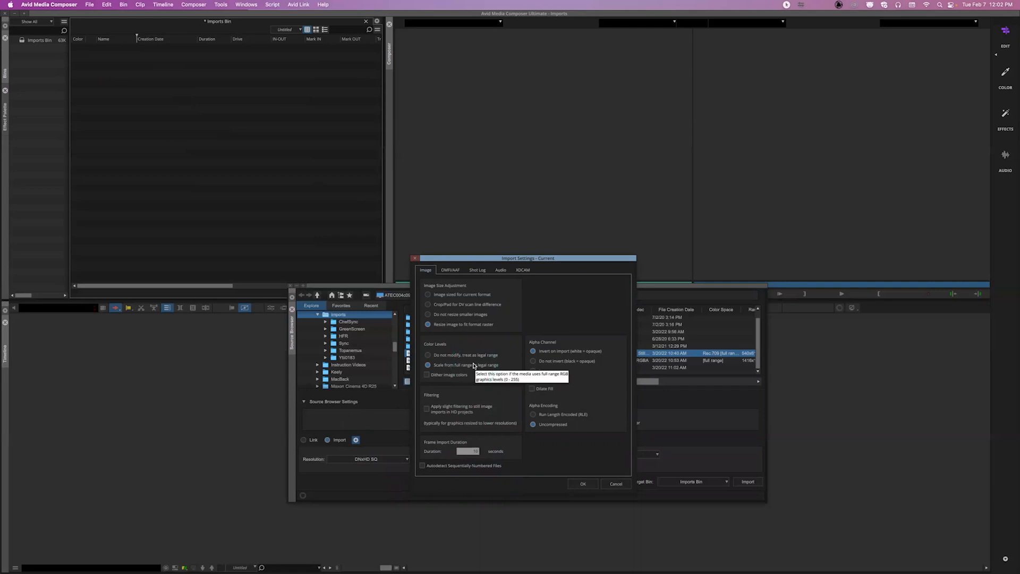
pyautogui.click(584, 484)
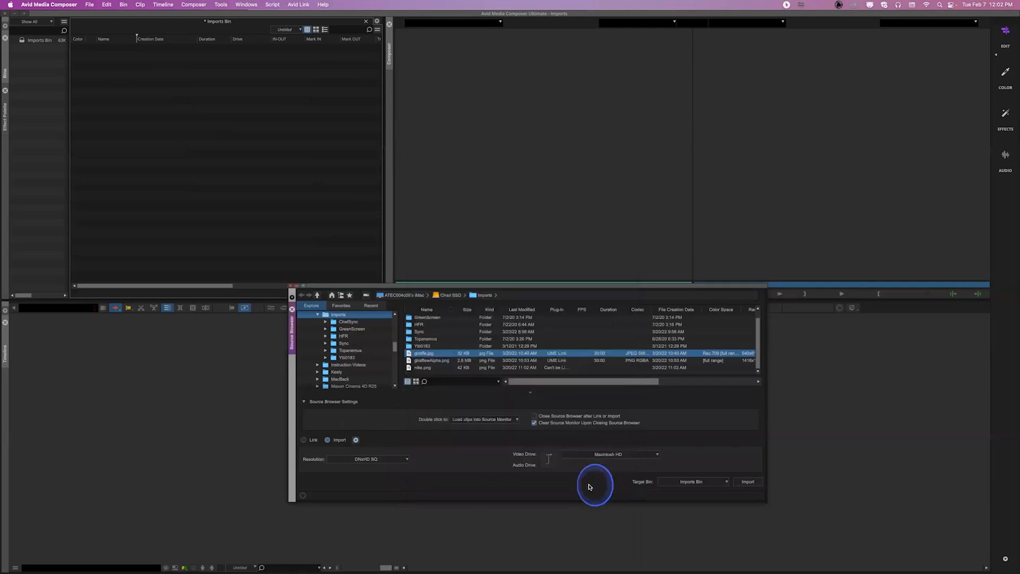
# Import giraffe.jpg into the Imports Bin as a 10-second clip and load it in the Source Monitor.
pyautogui.click(741, 481)
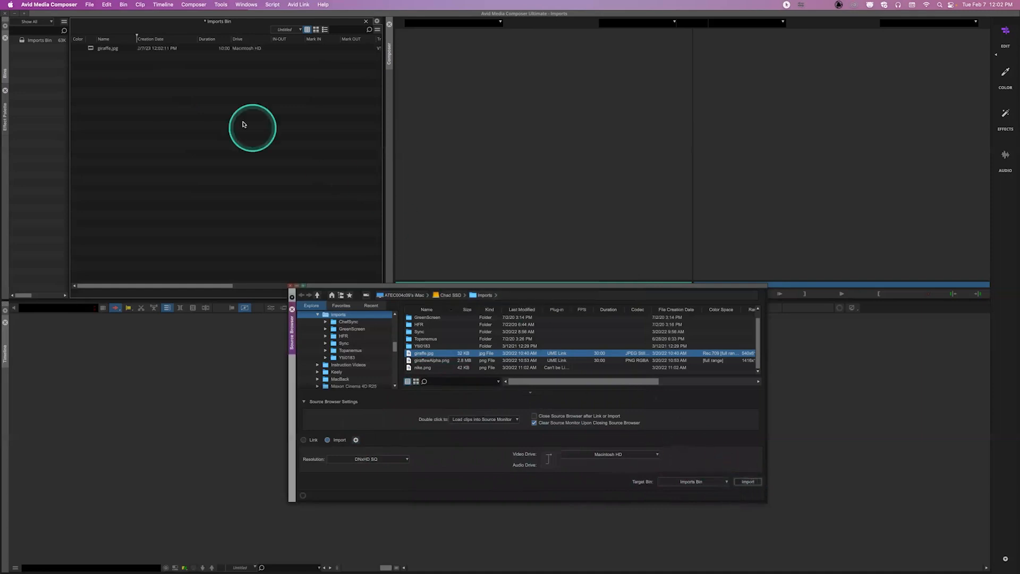
pyautogui.click(91, 49)
pyautogui.doubleClick(91, 49)
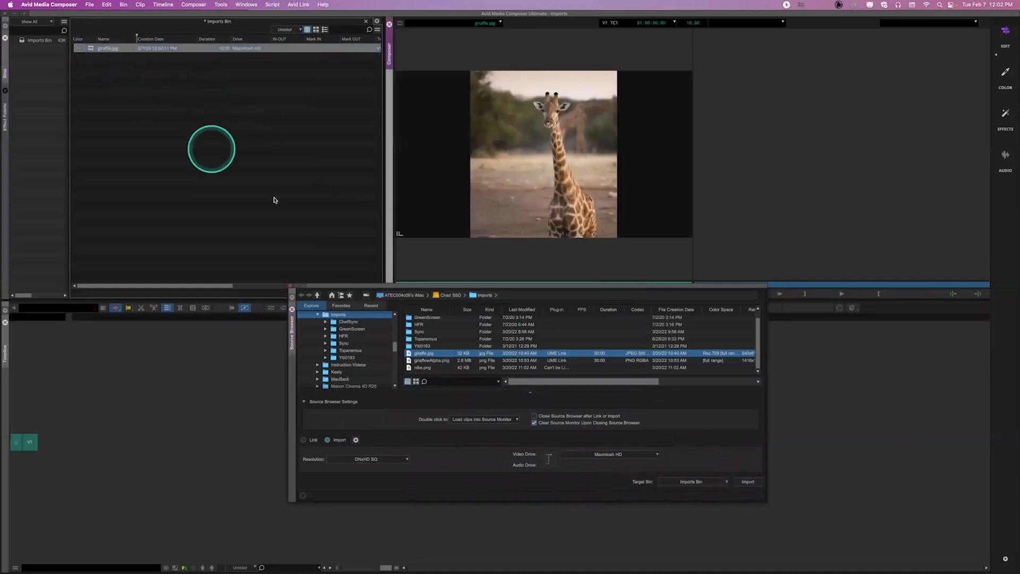
# Reveal the giraffe.jpg clip's media file in Finder and play the clip briefly in the Source Monitor.
pyautogui.moveTo(365, 288); pyautogui.dragTo(360, 335)
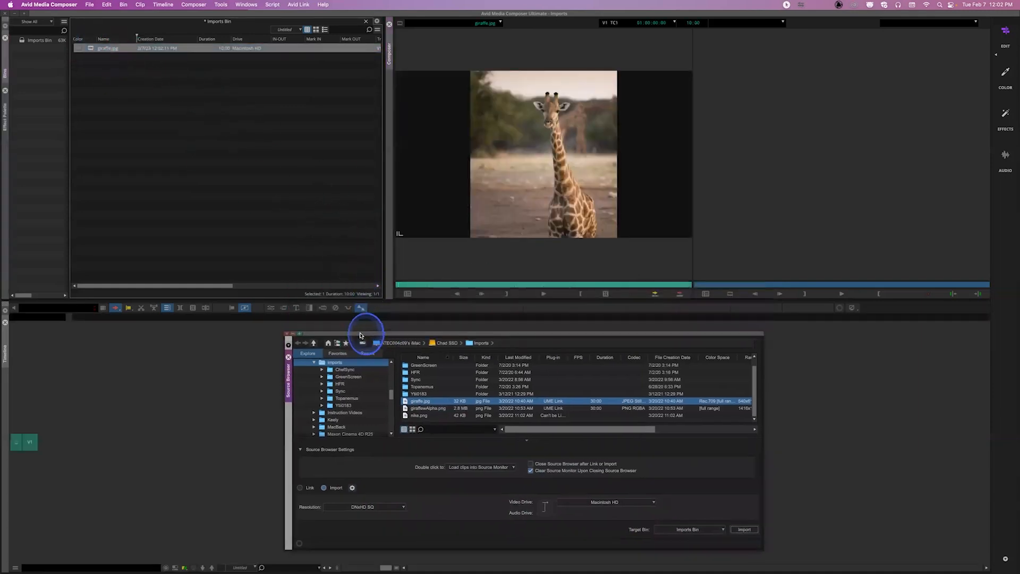
pyautogui.rightClick(92, 49)
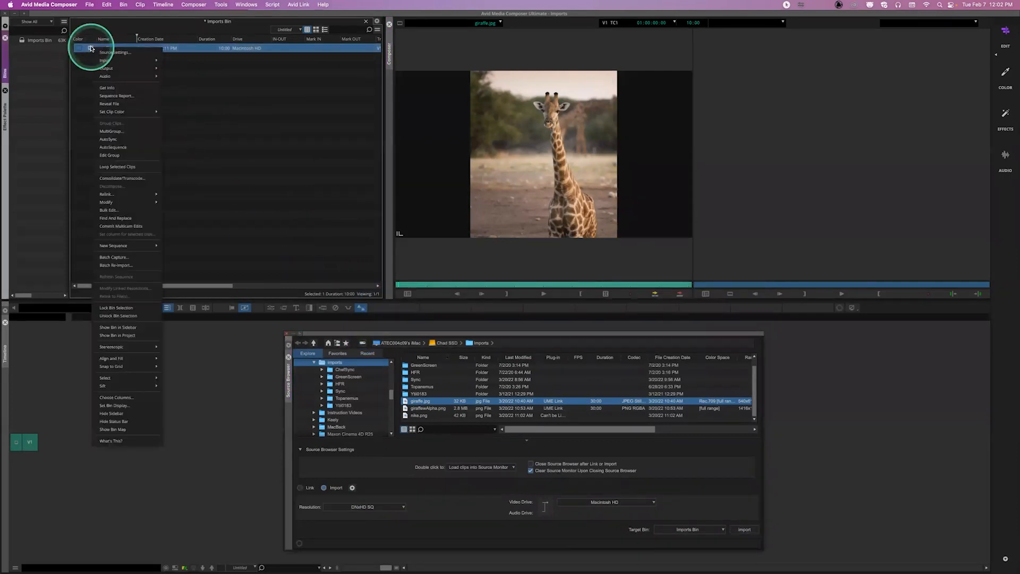
pyautogui.click(123, 103)
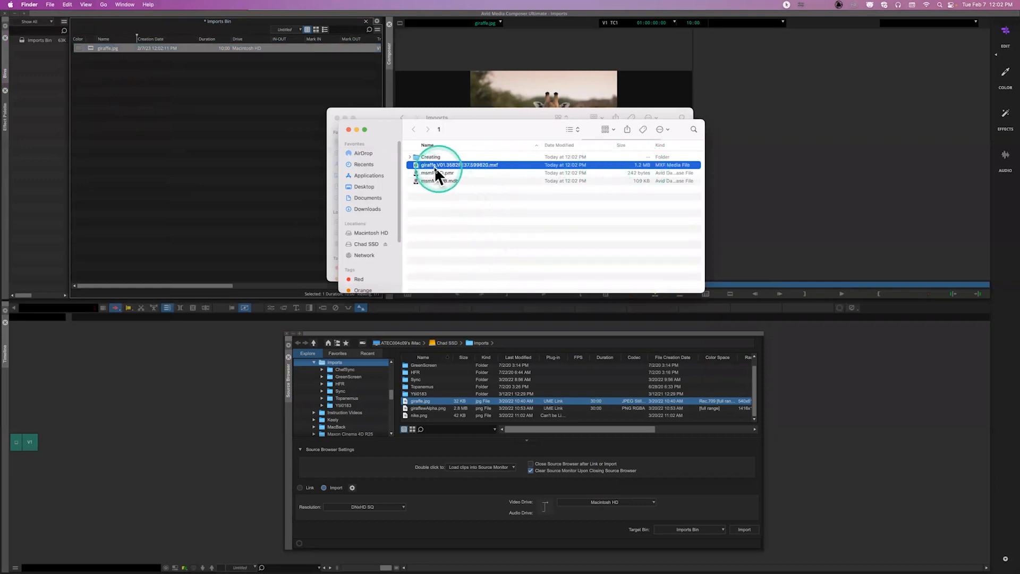
pyautogui.click(349, 129)
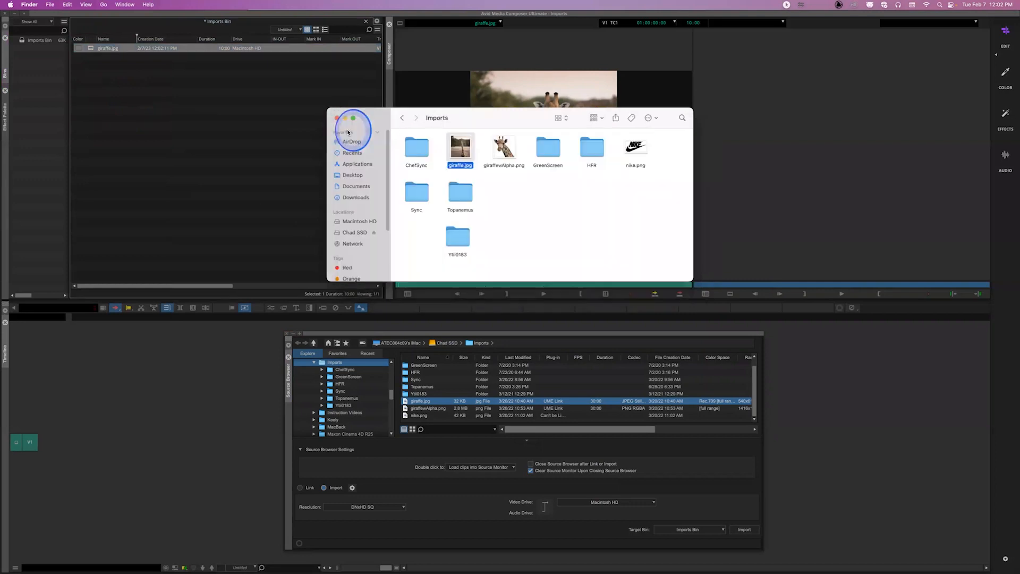
pyautogui.click(336, 117)
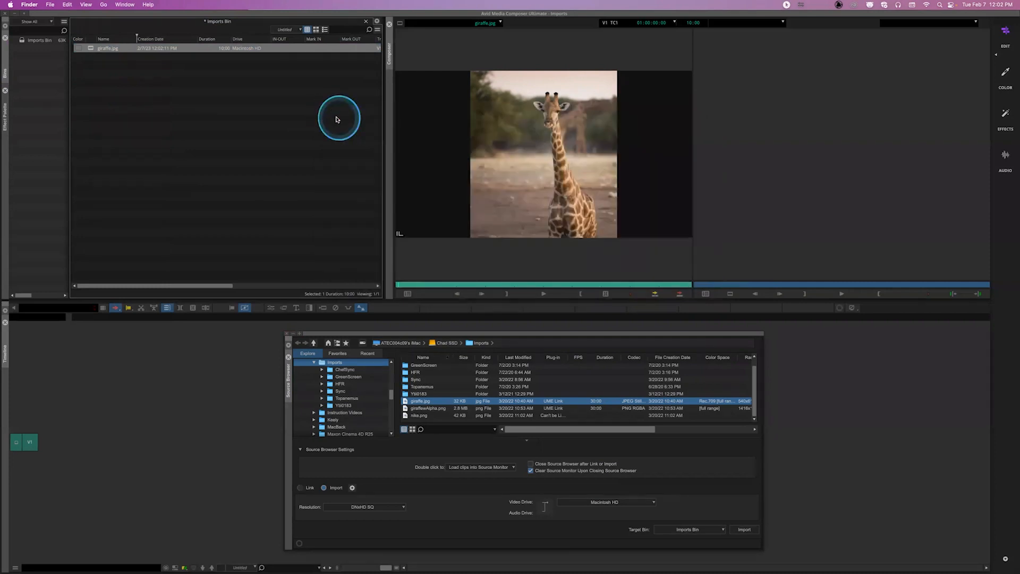
pyautogui.click(544, 295)
pyautogui.click(544, 295)
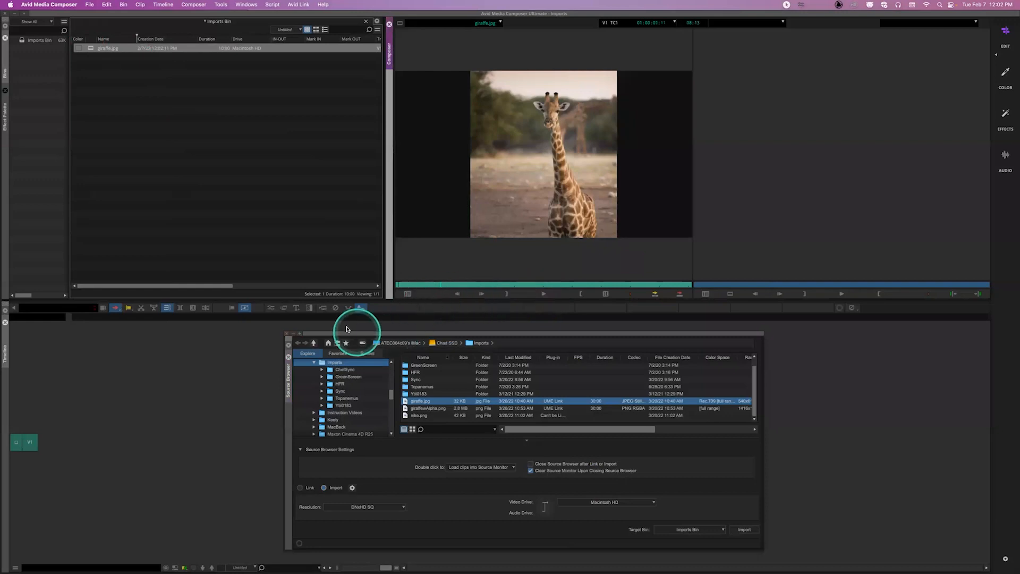
# Delete the 10-second giraffe.jpg master clip and its associated media file from the Imports Bin.
pyautogui.click(91, 48)
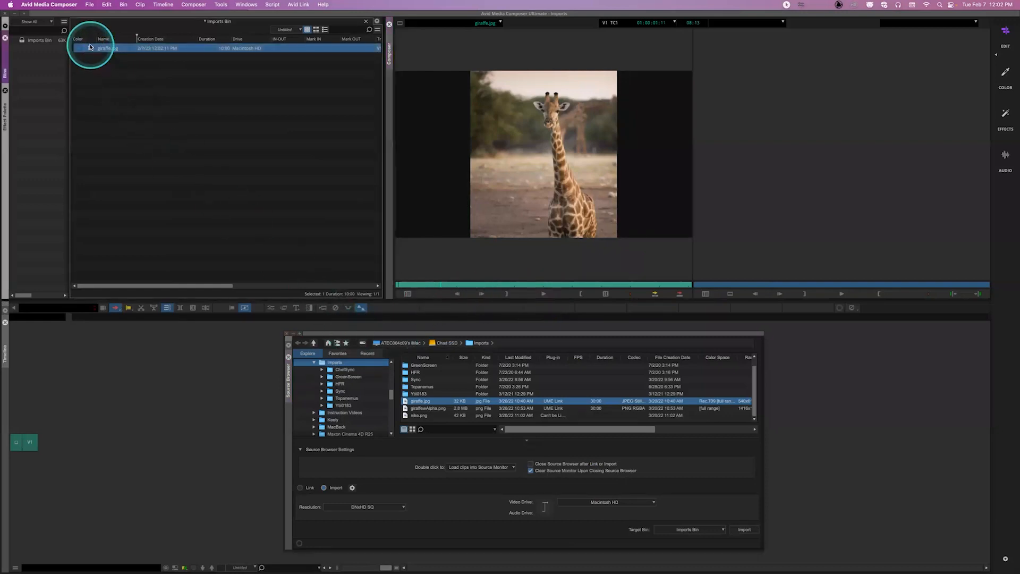
pyautogui.press('Delete')
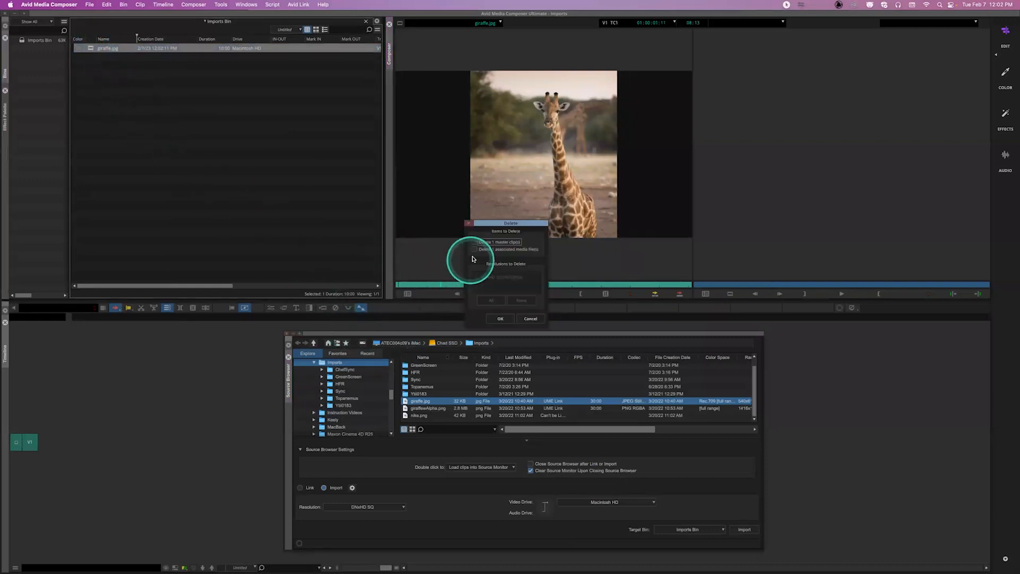
pyautogui.click(500, 318)
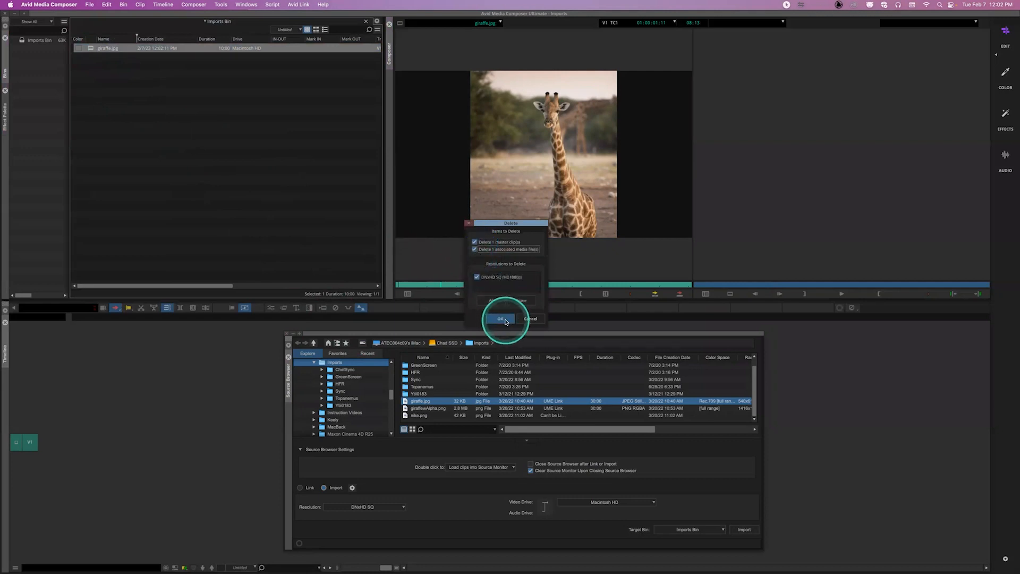
pyautogui.click(494, 298)
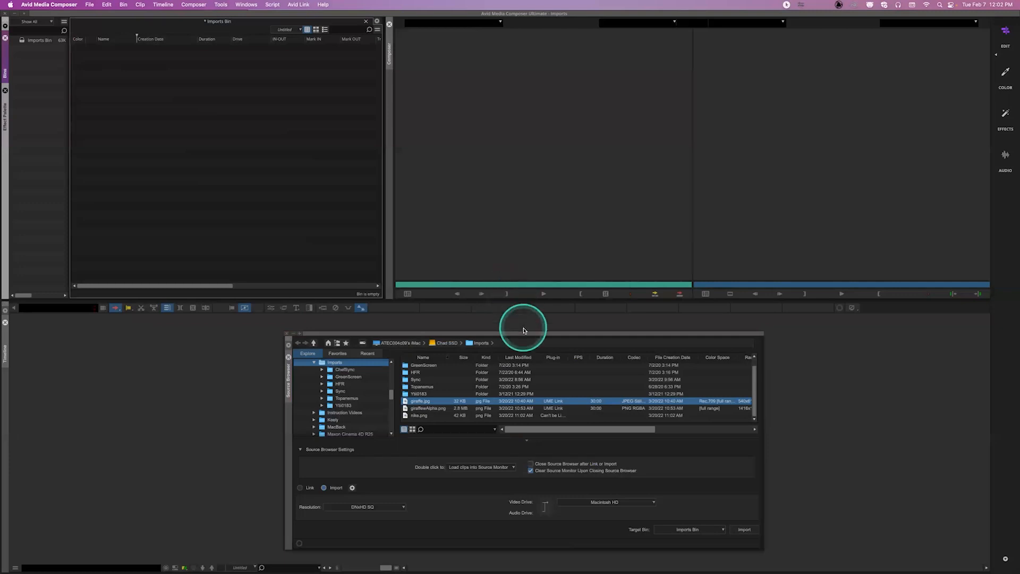
# Enable Autodetect Sequentially-Numbered Files in the Image import settings.
pyautogui.click(352, 489)
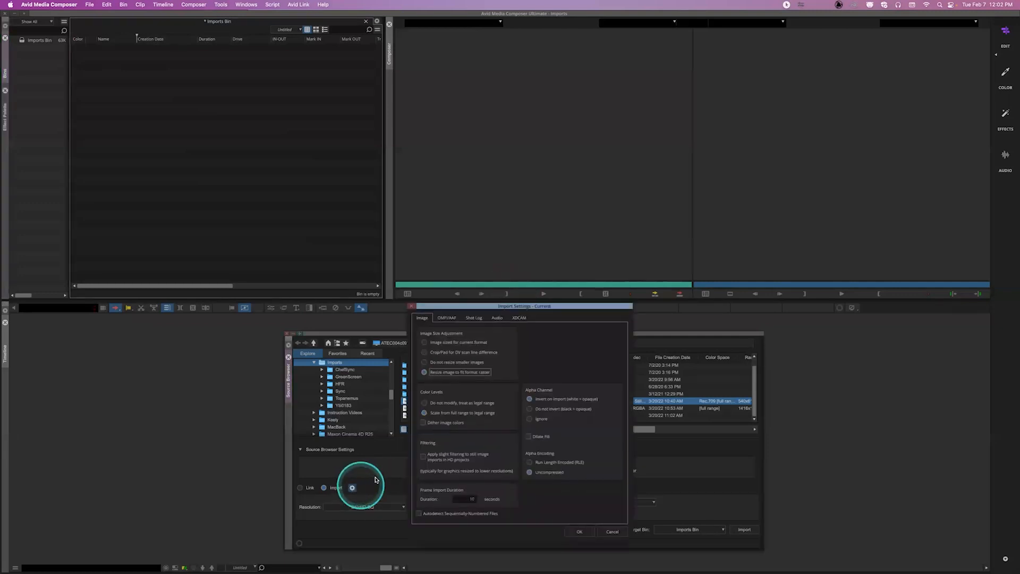
pyautogui.moveTo(462, 308); pyautogui.dragTo(413, 152)
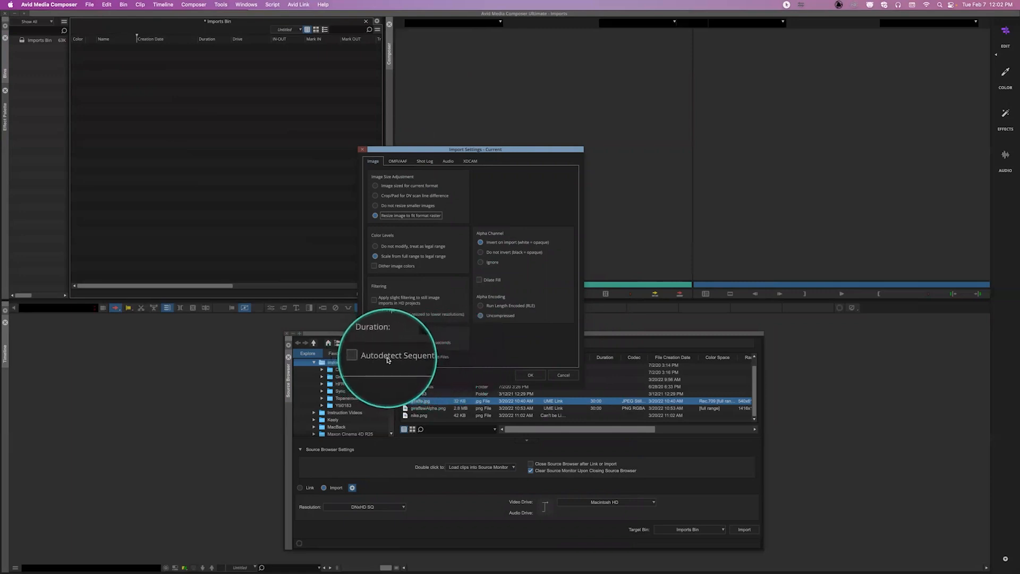
pyautogui.click(369, 357)
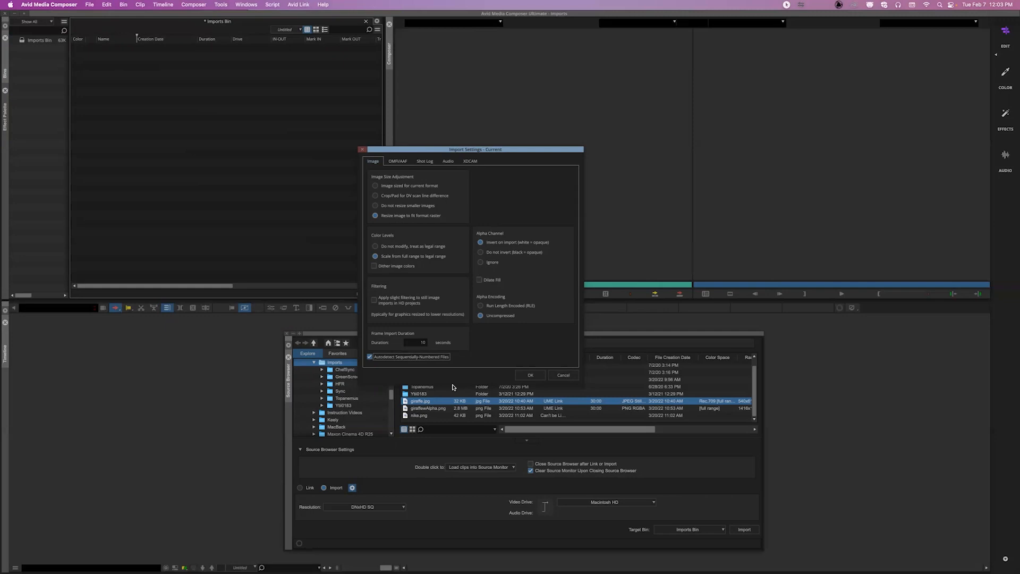
# Cancel the import settings, switch to Finder and open the Ytii0183 folder inside Imports on the Chad SSD drive.
pyautogui.click(564, 375)
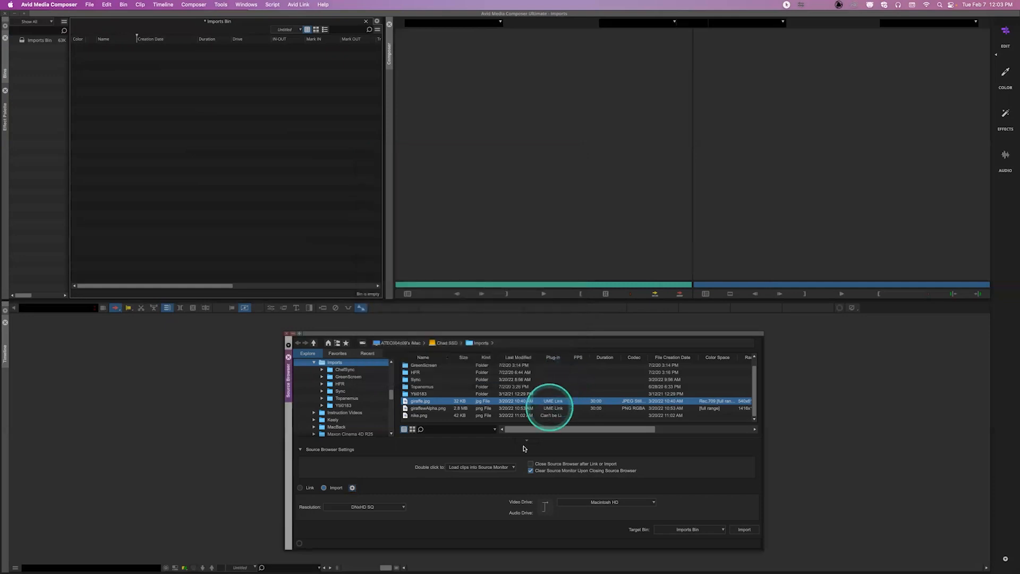
pyautogui.moveTo(344, 568)
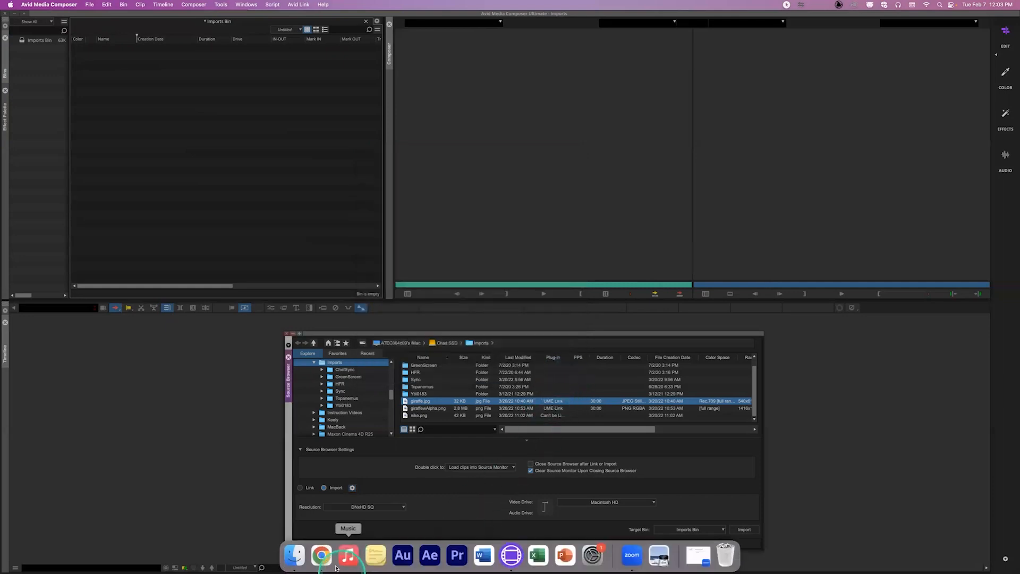
pyautogui.click(294, 568)
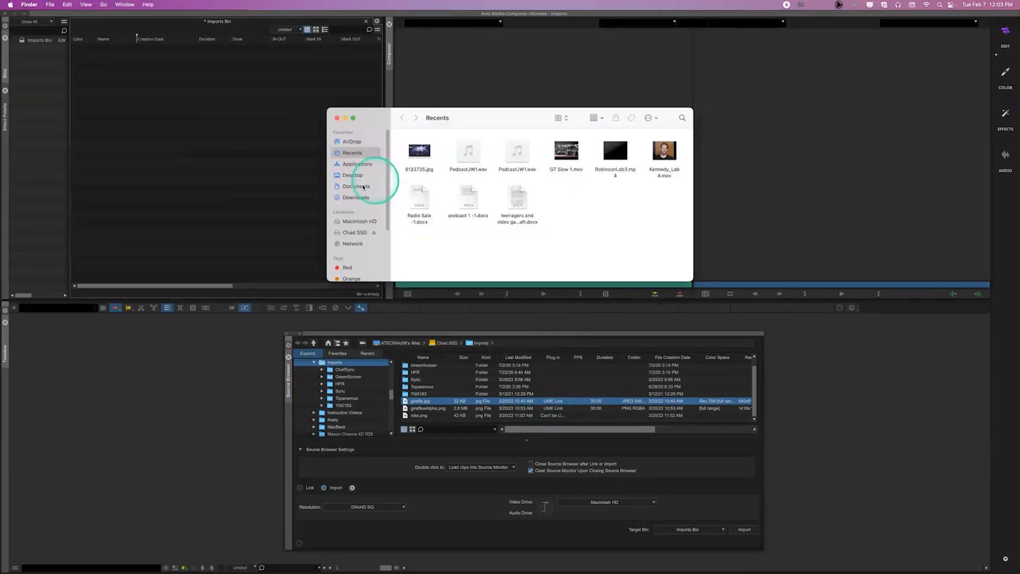
pyautogui.click(355, 232)
pyautogui.doubleClick(547, 247)
pyautogui.click(520, 202)
pyautogui.click(459, 237)
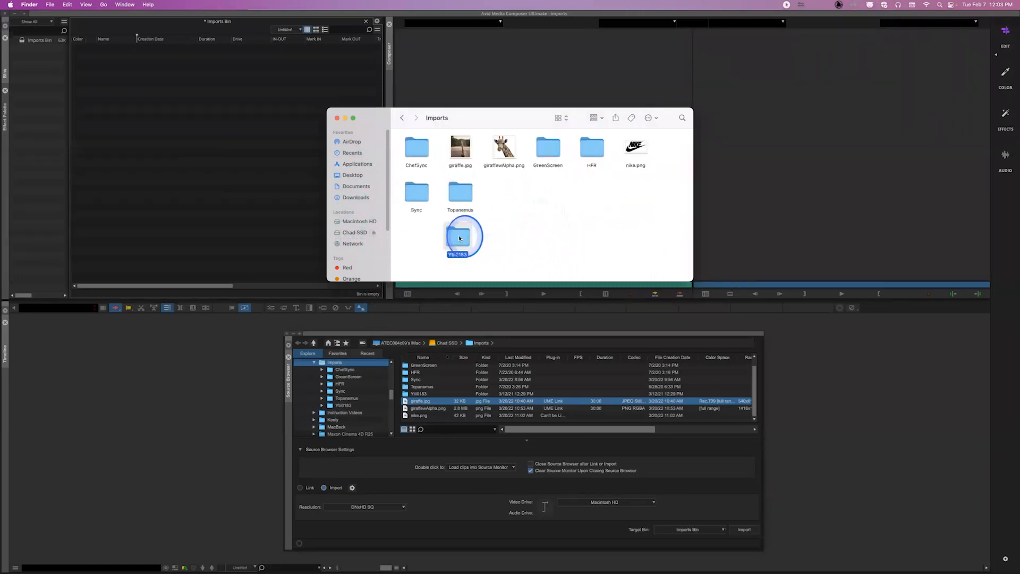
pyautogui.doubleClick(459, 237)
# Preview the numbered TIFF files in Quick Look from the first one, stepping forward and back through the frames, and close the preview.
pyautogui.click(415, 146)
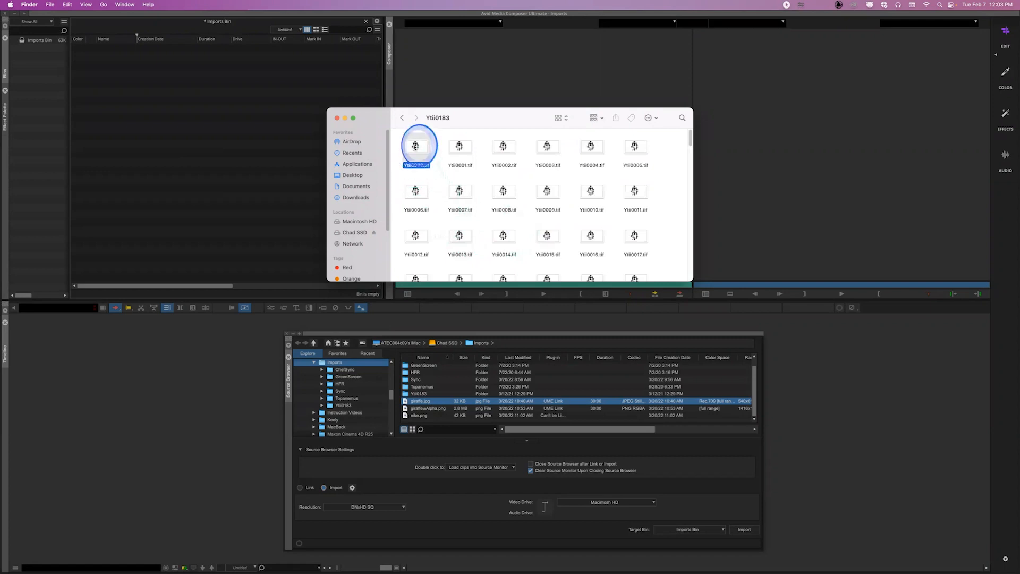
pyautogui.press('space')
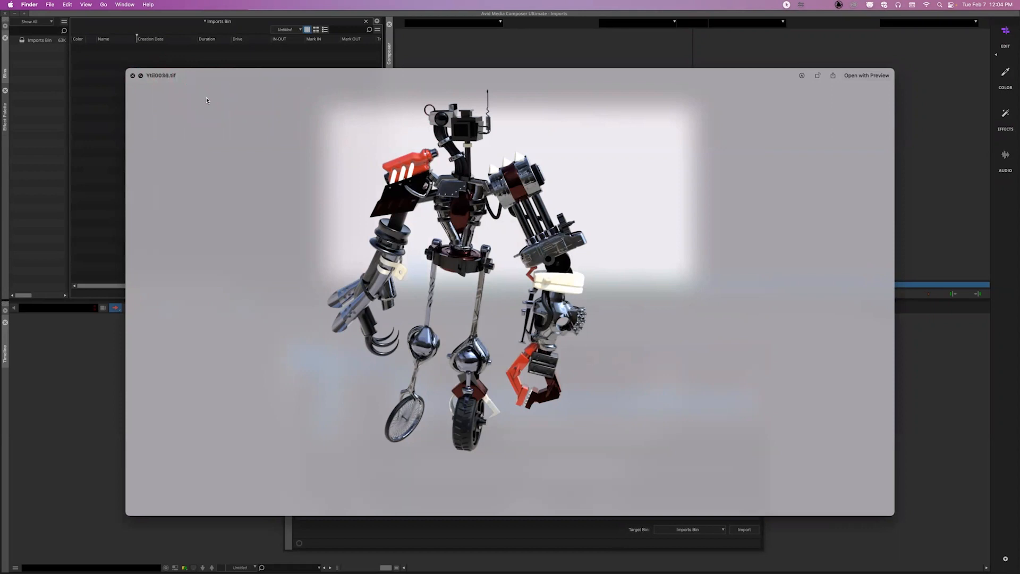
pyautogui.press('Down')
pyautogui.press('Down')
pyautogui.press('Down')
pyautogui.press('Down')
pyautogui.press('Down')
pyautogui.press('Down')
pyautogui.press('Down')
pyautogui.press('Down')
pyautogui.press('Down')
pyautogui.press('Down')
pyautogui.press('Down')
pyautogui.press('Down')
pyautogui.press('Down')
pyautogui.press('Down')
pyautogui.press('Down')
pyautogui.press('Down')
pyautogui.press('Down')
pyautogui.press('Down')
pyautogui.press('Down')
pyautogui.press('Down')
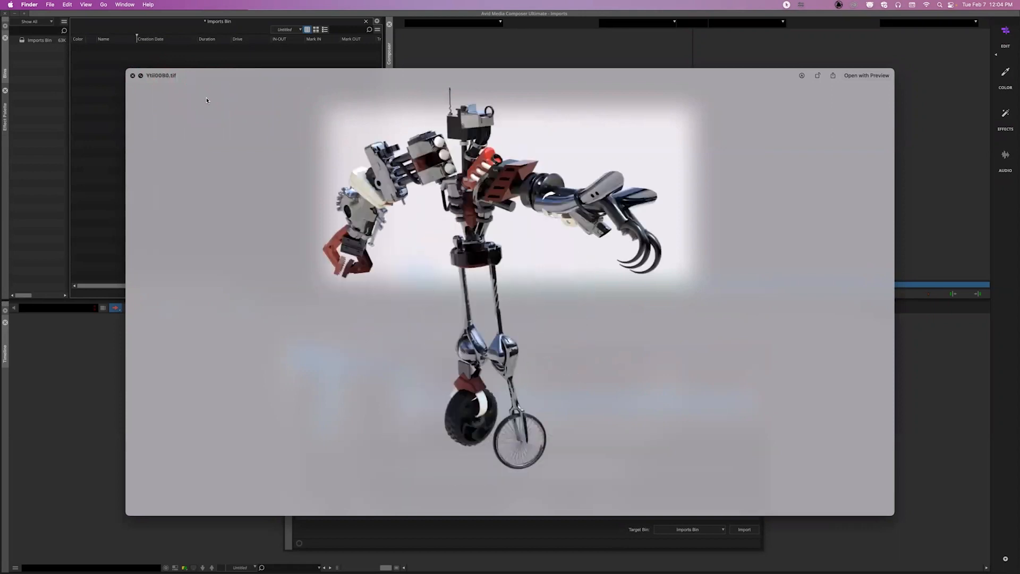
pyautogui.press('Down')
pyautogui.press('Down')
pyautogui.press('Down')
pyautogui.press('Down')
pyautogui.press('Down')
pyautogui.press('Down')
pyautogui.press('Down')
pyautogui.press('Down')
pyautogui.press('Down')
pyautogui.press('Down')
pyautogui.press('Down')
pyautogui.press('Down')
pyautogui.press('Down')
pyautogui.press('Down')
pyautogui.press('Down')
pyautogui.press('Down')
pyautogui.press('Down')
pyautogui.press('Down')
pyautogui.press('Down')
pyautogui.press('Down')
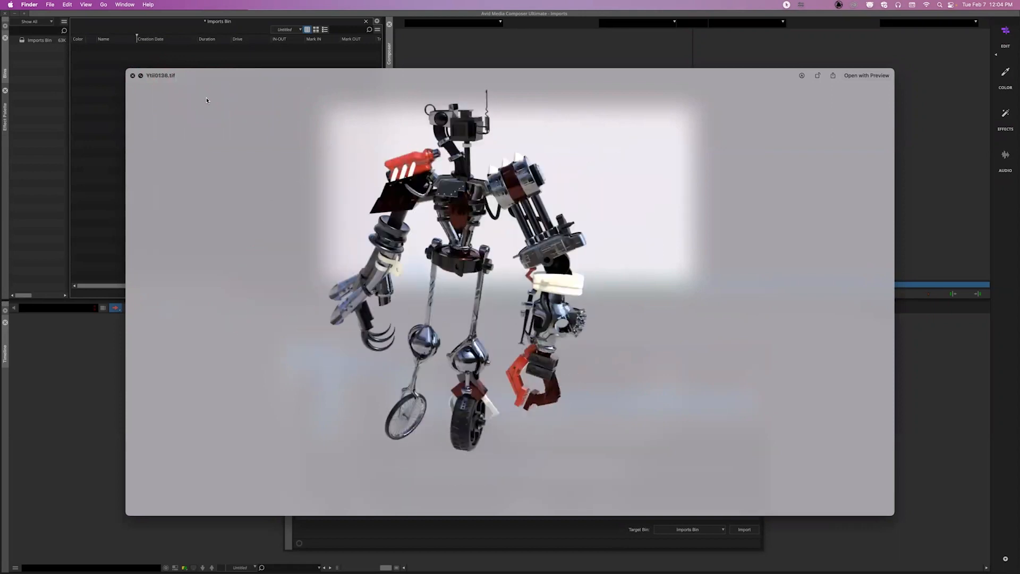
pyautogui.press('Up')
pyautogui.press('Up')
pyautogui.press('Up')
pyautogui.press('Up')
pyautogui.press('Up')
pyautogui.press('Up')
pyautogui.press('Up')
pyautogui.press('Up')
pyautogui.press('Up')
pyautogui.press('Up')
pyautogui.press('Up')
pyautogui.press('Up')
pyautogui.press('Up')
pyautogui.press('Up')
pyautogui.press('Up')
pyautogui.press('Up')
pyautogui.press('Up')
pyautogui.press('Up')
pyautogui.press('Up')
pyautogui.press('Up')
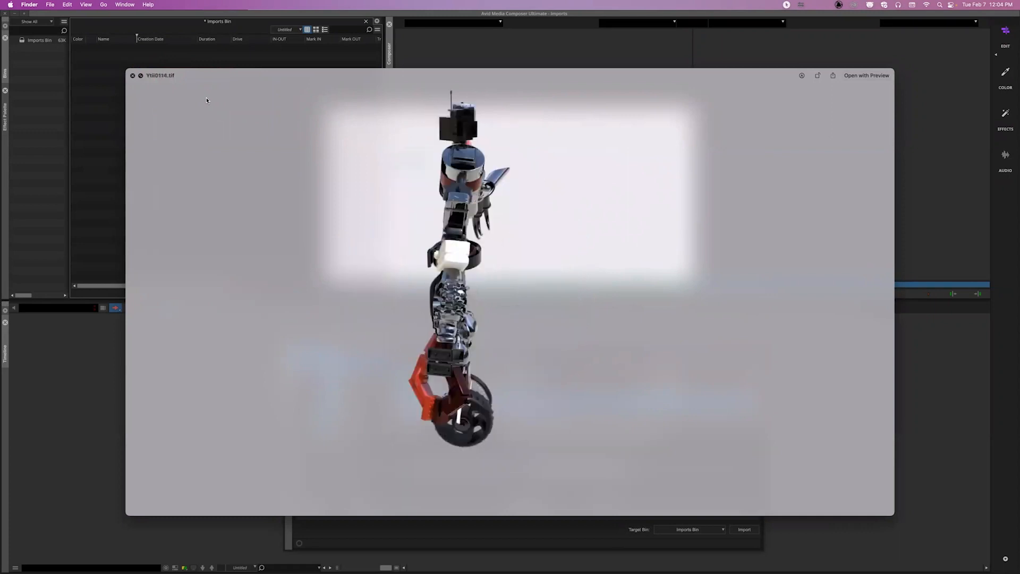
pyautogui.press('Up')
pyautogui.press('Up')
pyautogui.press('Up')
pyautogui.press('Up')
pyautogui.press('Up')
pyautogui.press('Up')
pyautogui.press('Up')
pyautogui.press('Up')
pyautogui.press('Up')
pyautogui.press('Up')
pyautogui.press('Up')
pyautogui.press('Up')
pyautogui.press('Up')
pyautogui.press('Up')
pyautogui.press('Up')
pyautogui.press('Up')
pyautogui.press('Up')
pyautogui.press('Up')
pyautogui.press('Up')
pyautogui.press('Up')
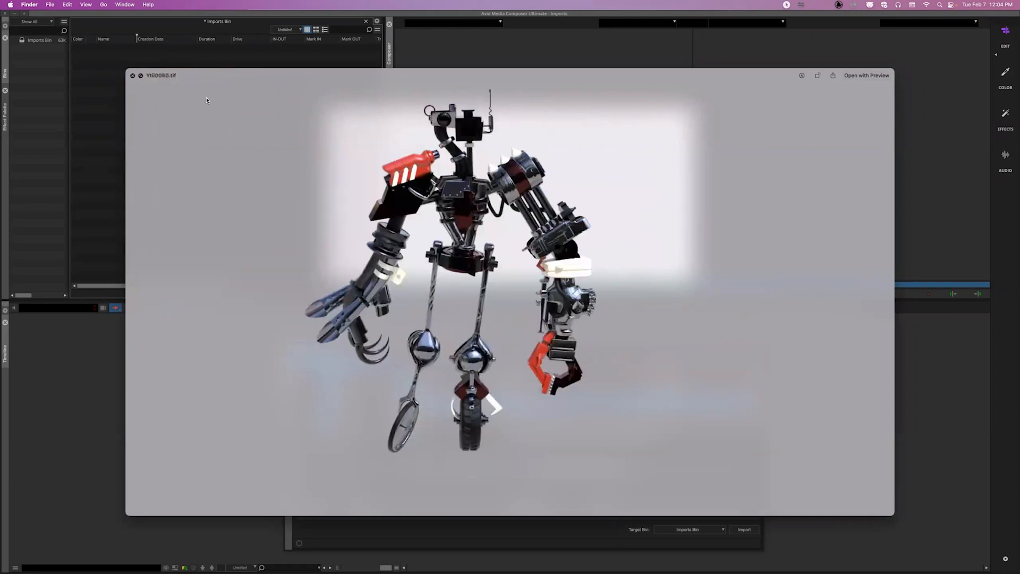
pyautogui.press('Down')
pyautogui.press('Down')
pyautogui.press('Down')
pyautogui.press('Down')
pyautogui.press('Down')
pyautogui.press('Down')
pyautogui.press('Down')
pyautogui.press('Down')
pyautogui.press('Down')
pyautogui.press('Down')
pyautogui.press('Down')
pyautogui.press('Down')
pyautogui.press('Down')
pyautogui.press('Down')
pyautogui.press('Down')
pyautogui.press('Down')
pyautogui.press('Down')
pyautogui.press('Down')
pyautogui.press('Down')
pyautogui.press('Down')
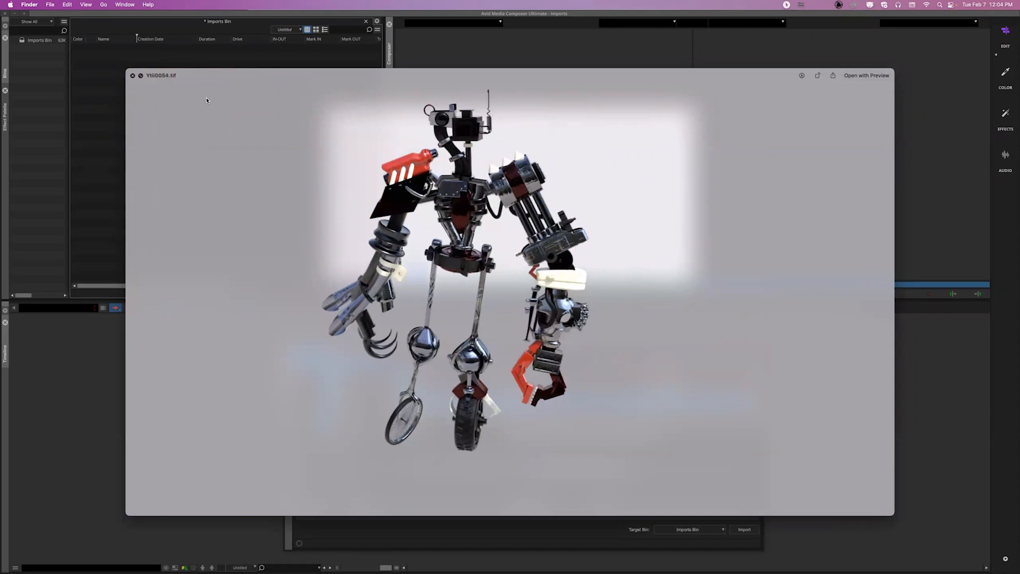
pyautogui.press('Up')
pyautogui.press('Up')
pyautogui.press('Up')
pyautogui.press('Up')
pyautogui.press('Up')
pyautogui.press('Up')
pyautogui.press('Up')
pyautogui.press('Up')
pyautogui.press('Up')
pyautogui.press('Up')
pyautogui.press('Up')
pyautogui.press('Up')
pyautogui.press('Up')
pyautogui.press('Up')
pyautogui.press('Up')
pyautogui.press('Up')
pyautogui.press('Up')
pyautogui.press('Up')
pyautogui.press('Up')
pyautogui.press('Up')
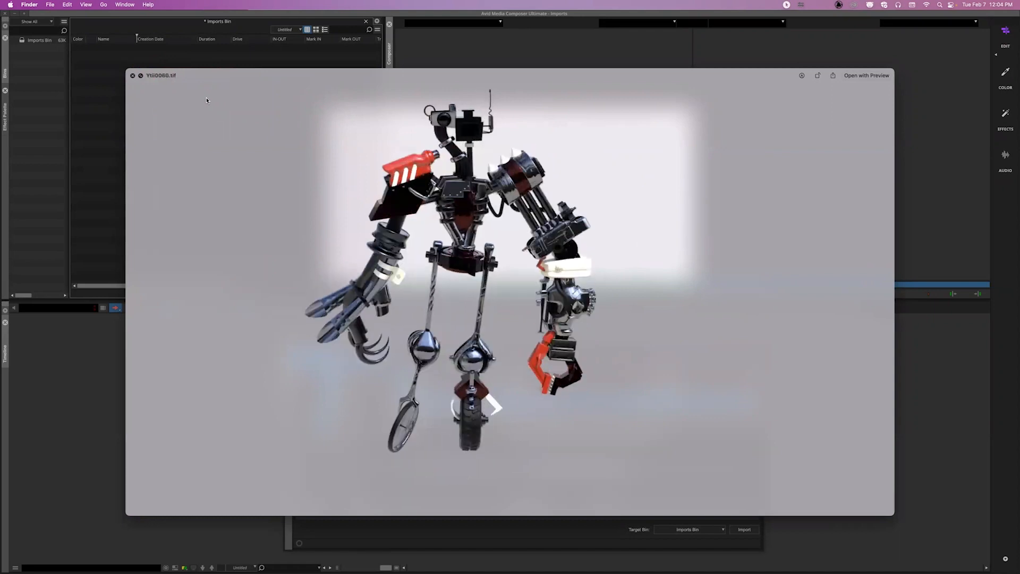
pyautogui.click(133, 75)
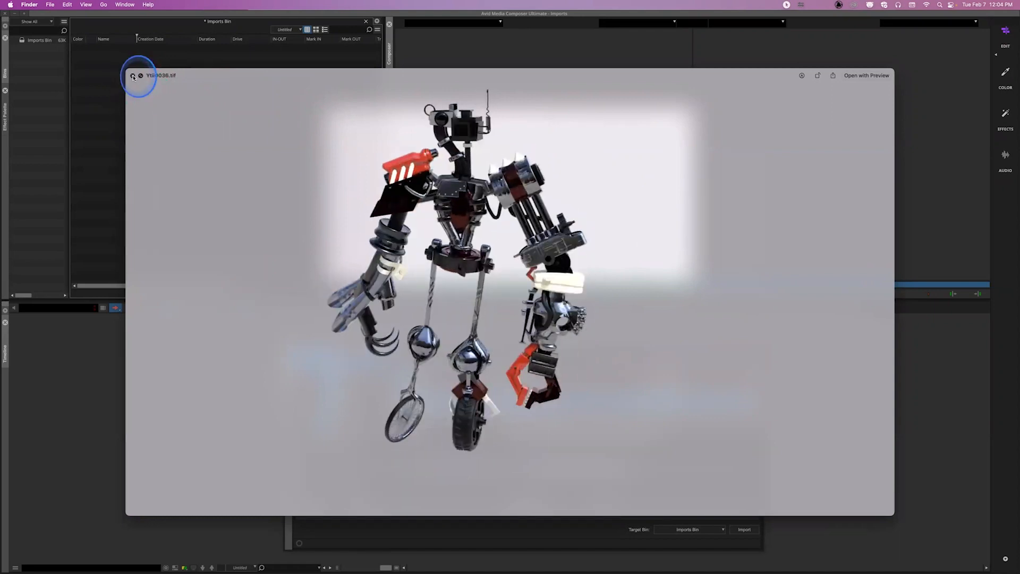
# Show the Ytii0183 folder as a list, step forward through the numbered TIFF frames in Quick Look to Ytii0110.tif, and close the preview.
pyautogui.click(561, 118)
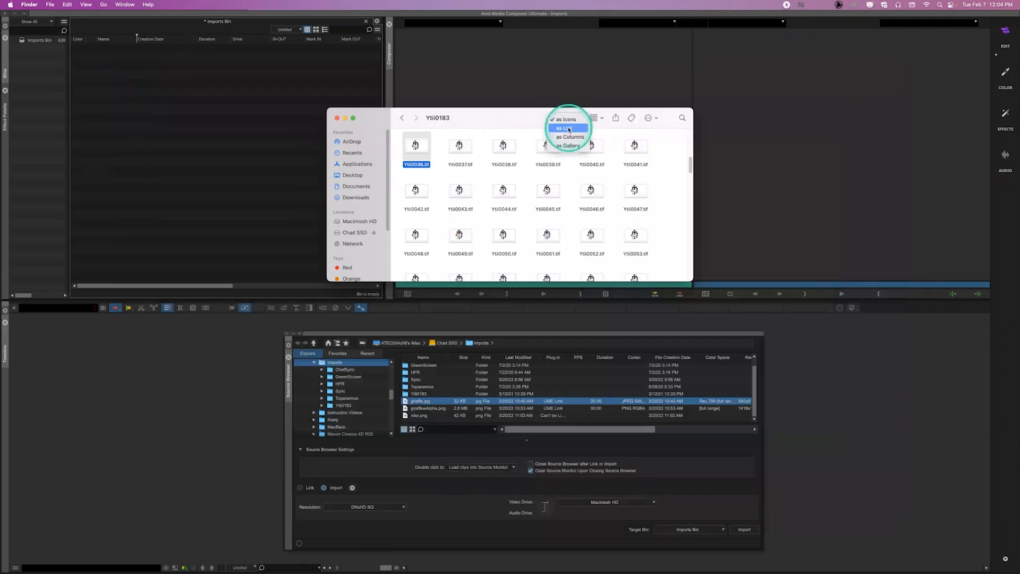
pyautogui.click(563, 131)
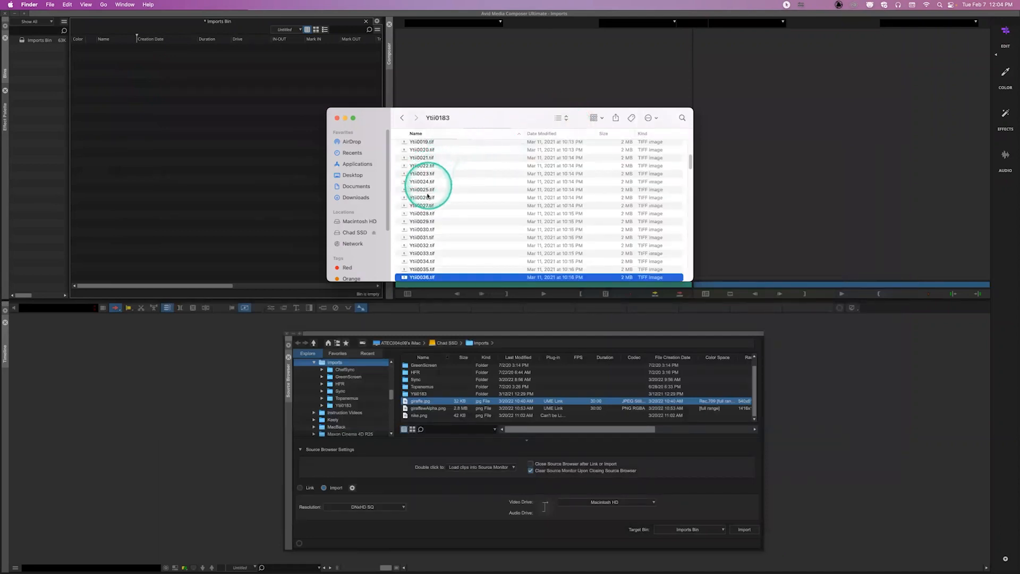
pyautogui.press('space')
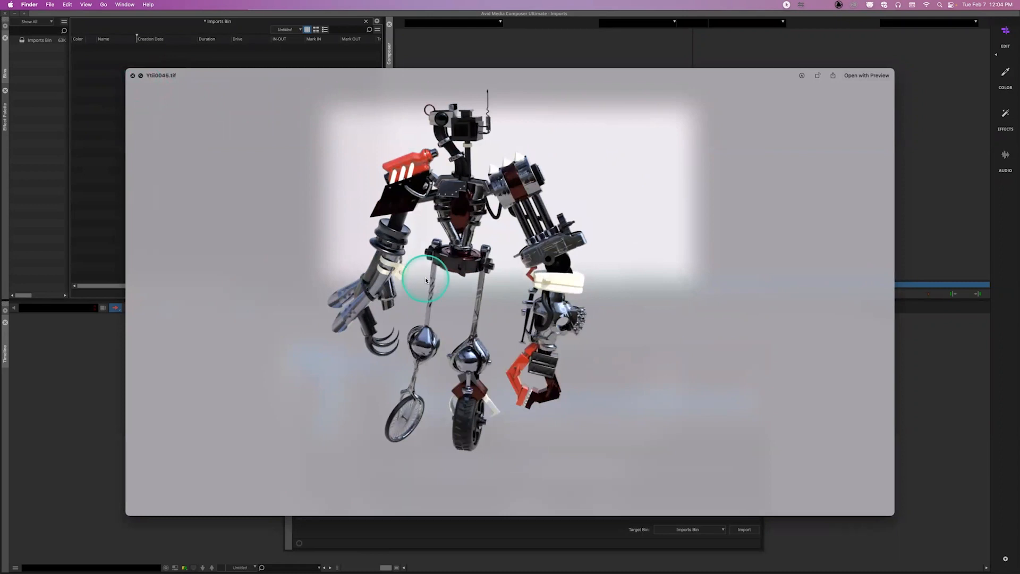
pyautogui.press('Down')
pyautogui.press('Down')
pyautogui.press('Down')
pyautogui.press('Down')
pyautogui.press('Down')
pyautogui.press('Down')
pyautogui.press('Down')
pyautogui.press('Down')
pyautogui.press('Down')
pyautogui.press('Down')
pyautogui.press('Down')
pyautogui.press('Down')
pyautogui.press('Down')
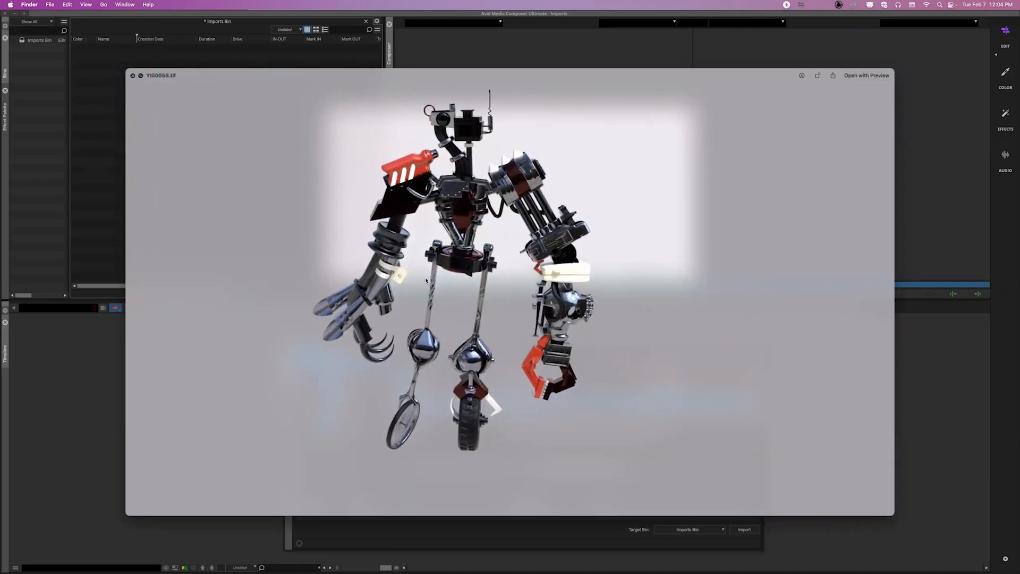
pyautogui.press('Down')
pyautogui.press('Down')
pyautogui.press('Down')
pyautogui.press('Down')
pyautogui.press('Down')
pyautogui.press('Down')
pyautogui.press('Down')
pyautogui.press('Down')
pyautogui.press('Down')
pyautogui.press('Down')
pyautogui.press('Down')
pyautogui.press('Down')
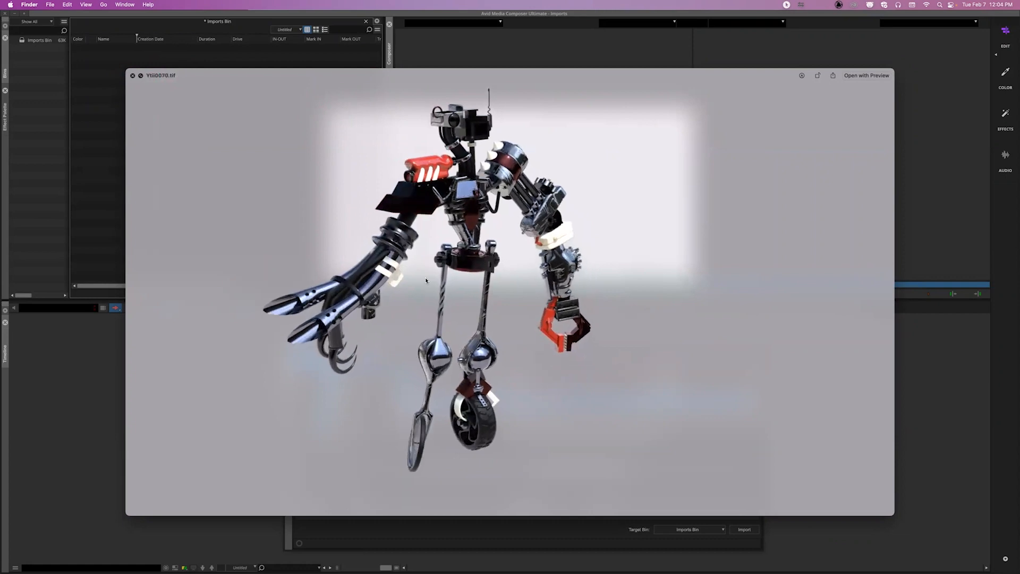
pyautogui.press('Down')
pyautogui.press('Down')
pyautogui.press('Down')
pyautogui.press('Down')
pyautogui.press('Down')
pyautogui.press('Down')
pyautogui.press('Down')
pyautogui.press('Down')
pyautogui.press('Down')
pyautogui.press('Down')
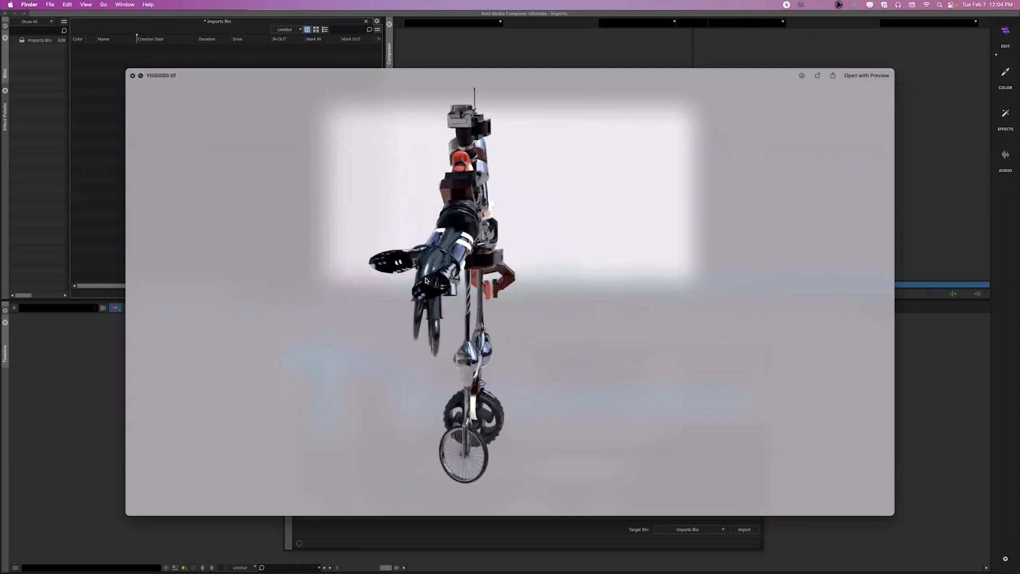
pyautogui.press('Down')
pyautogui.press('Down')
pyautogui.press('Down')
pyautogui.press('Down')
pyautogui.press('Down')
pyautogui.press('Down')
pyautogui.press('Down')
pyautogui.press('Down')
pyautogui.press('Down')
pyautogui.press('Down')
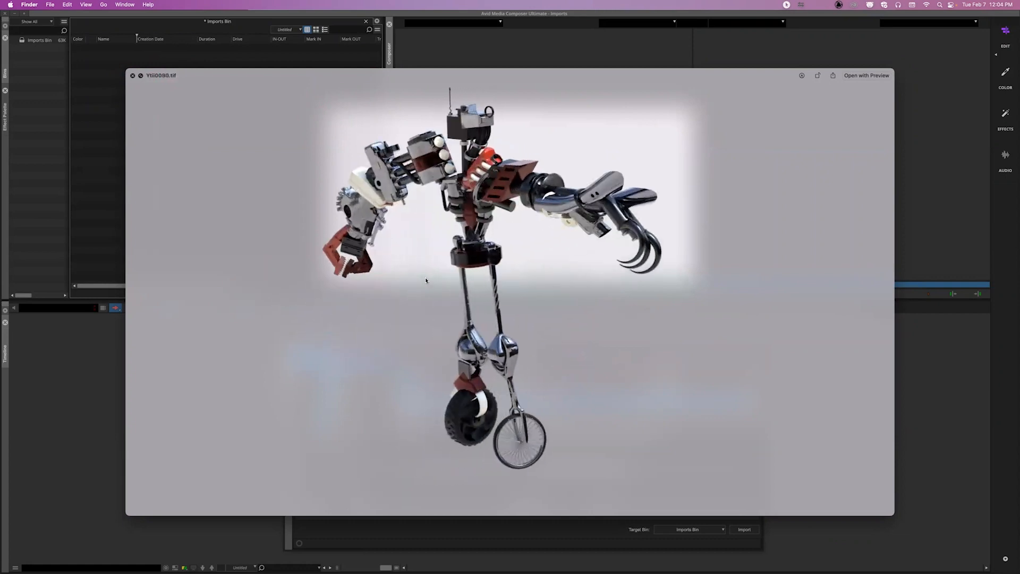
pyautogui.press('Down')
pyautogui.press('Down')
pyautogui.press('Down')
pyautogui.press('Down')
pyautogui.press('Down')
pyautogui.press('Down')
pyautogui.press('Down')
pyautogui.press('Down')
pyautogui.press('Down')
pyautogui.press('Down')
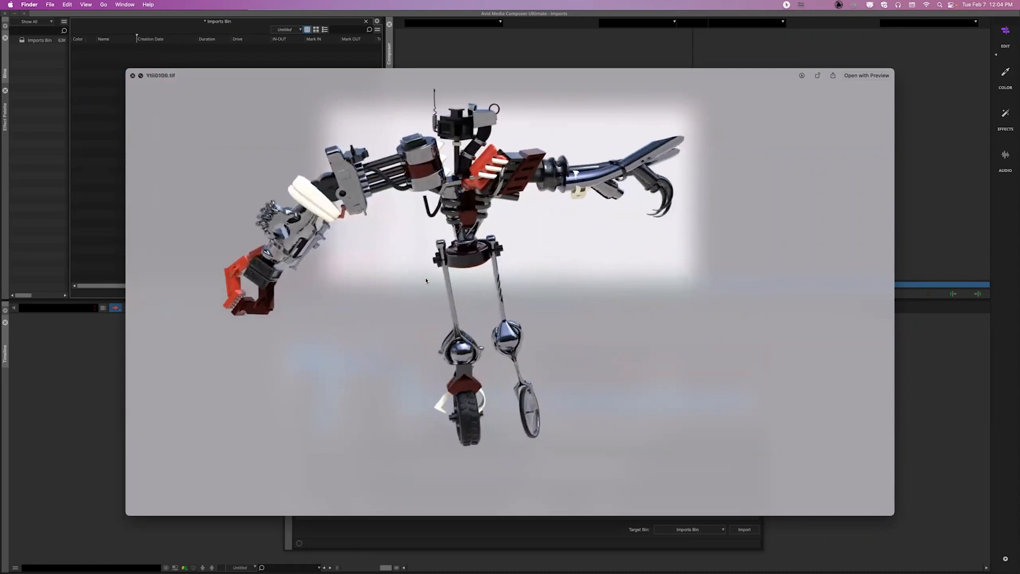
pyautogui.press('Down')
pyautogui.press('Down')
pyautogui.press('Down')
pyautogui.press('Down')
pyautogui.press('Down')
pyautogui.press('Down')
pyautogui.press('Down')
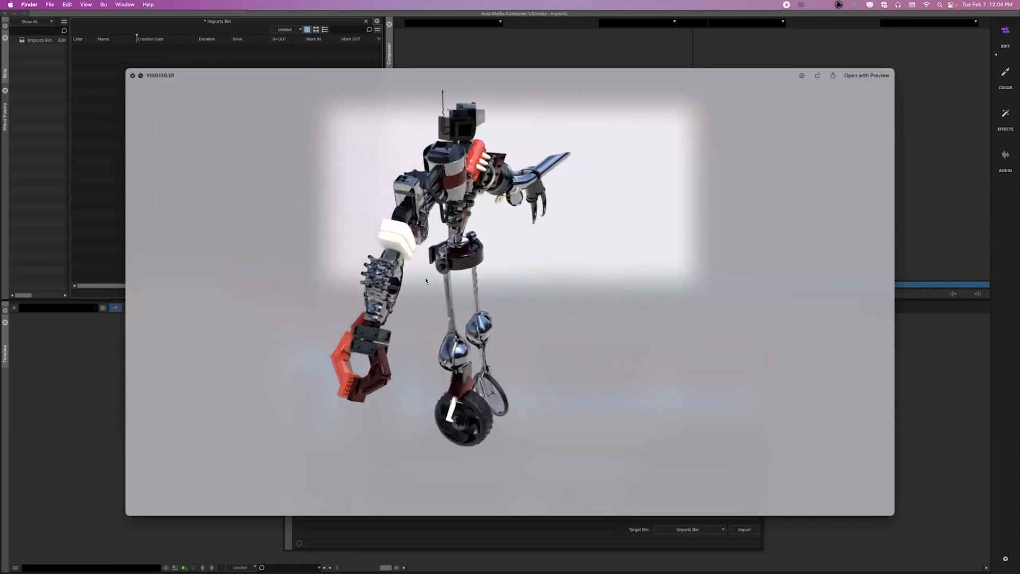
pyautogui.press('space')
# Switch back to Media Composer, open the Ytii0183 folder in the Source Browser and select the first TIFF frame, Ytii0000.tif.
pyautogui.click(444, 282)
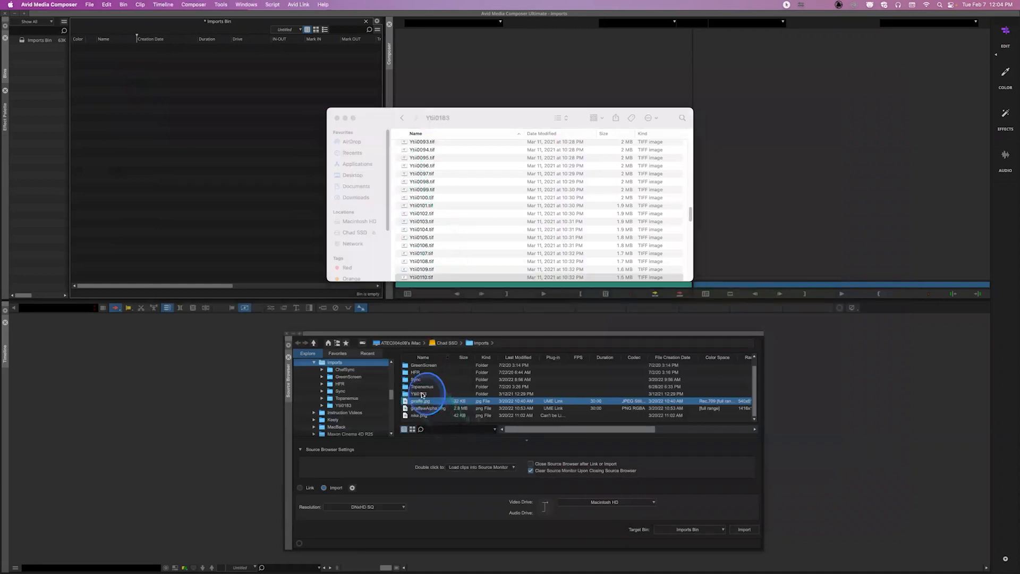
pyautogui.doubleClick(426, 395)
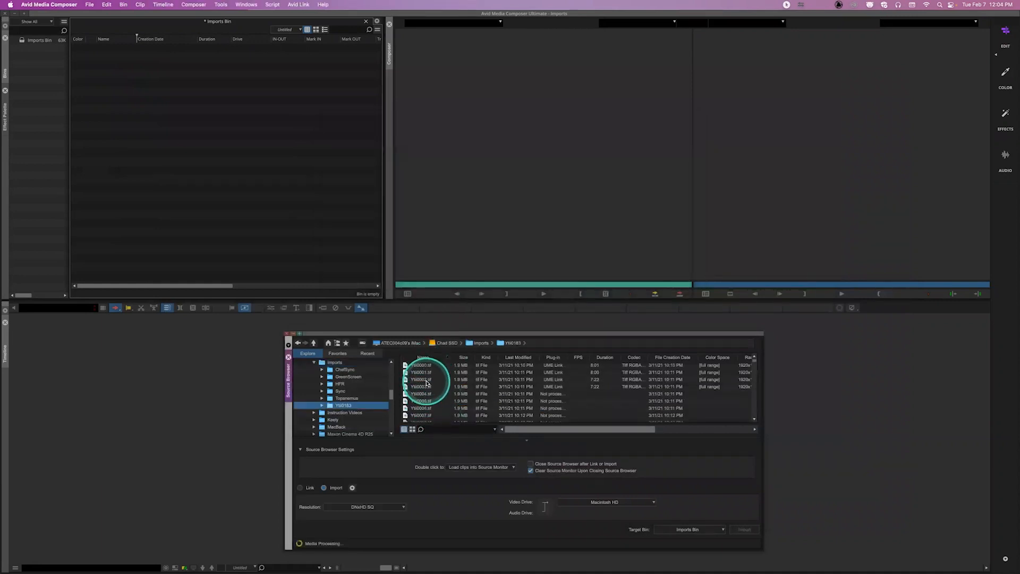
pyautogui.click(423, 365)
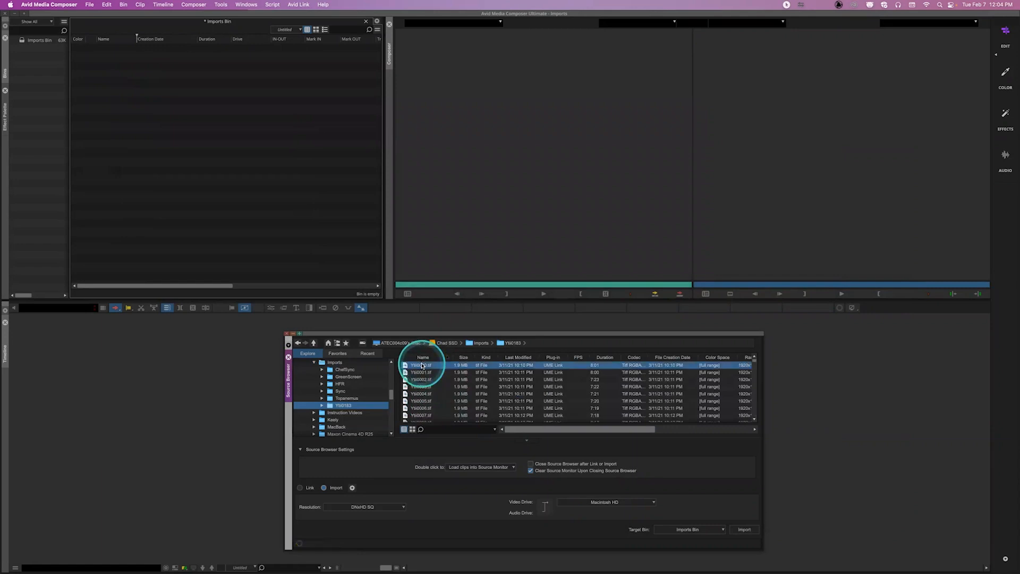
# Enable Autodetect Sequentially-Numbered Files in the Image import settings and confirm them.
pyautogui.click(352, 487)
pyautogui.click(429, 514)
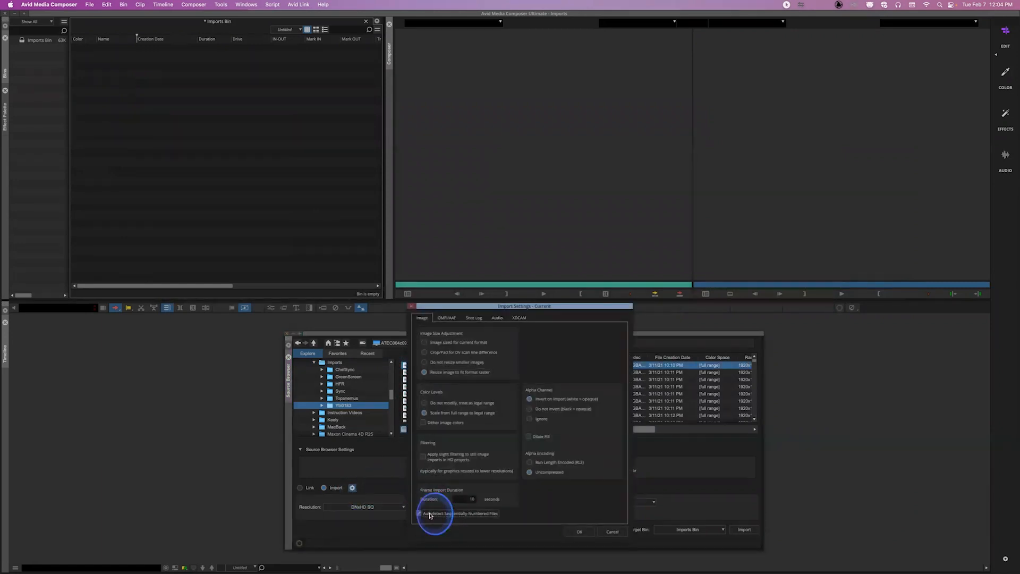
pyautogui.click(572, 532)
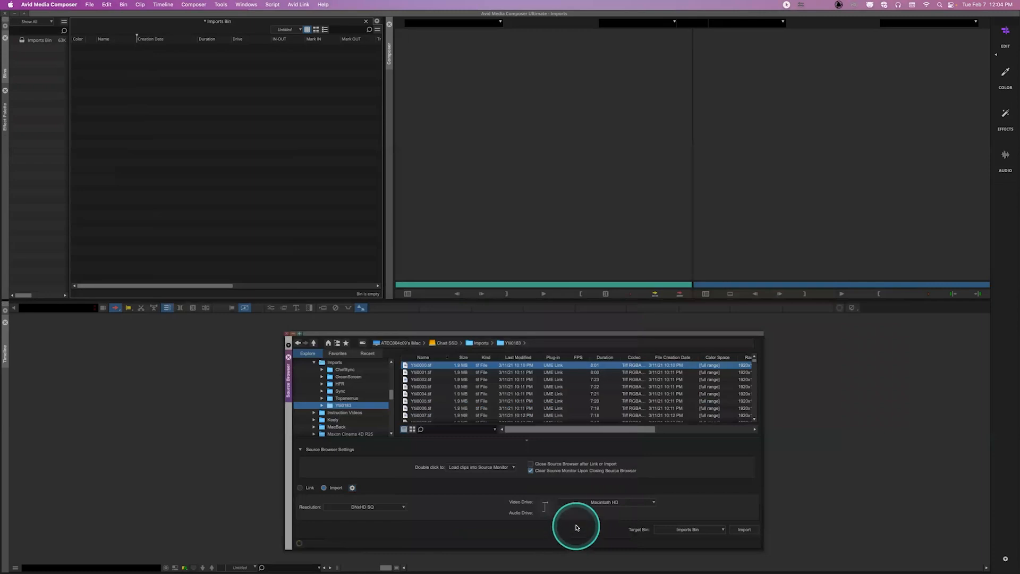
# Import the numbered TIFF sequence into the Imports Bin, then load the resulting matte key clip in the source monitor and play it.
pyautogui.click(745, 530)
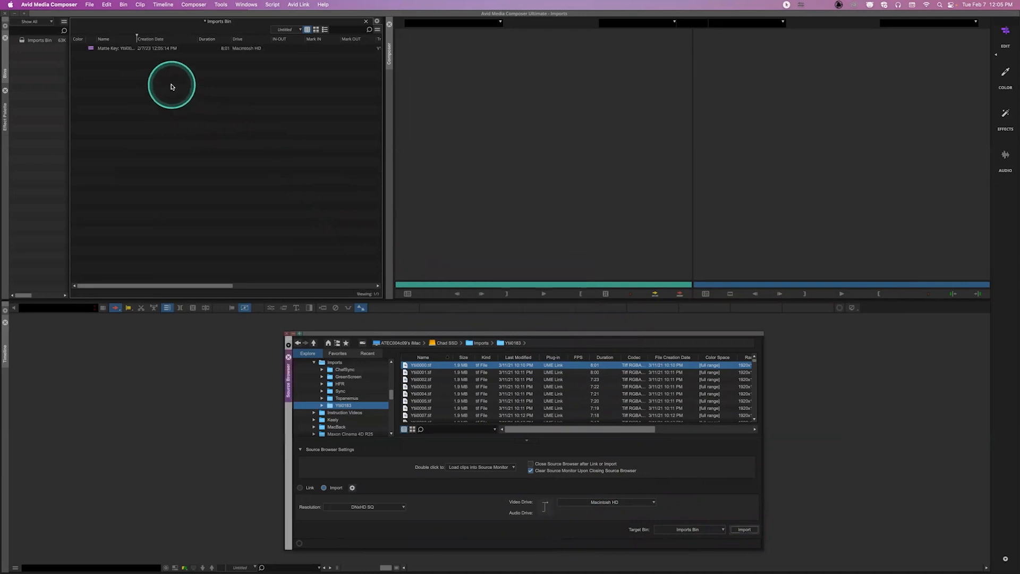
pyautogui.doubleClick(91, 49)
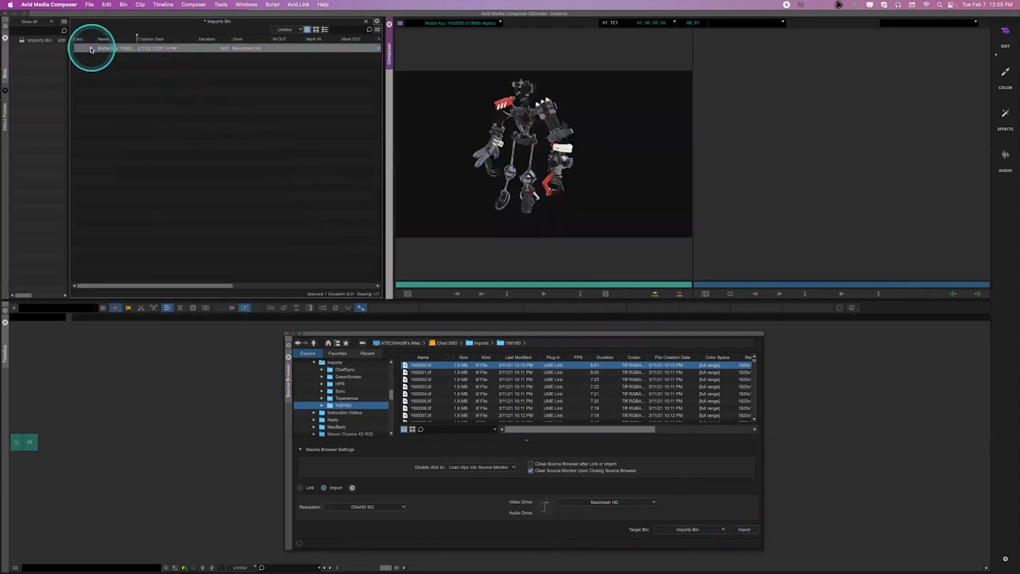
pyautogui.click(539, 294)
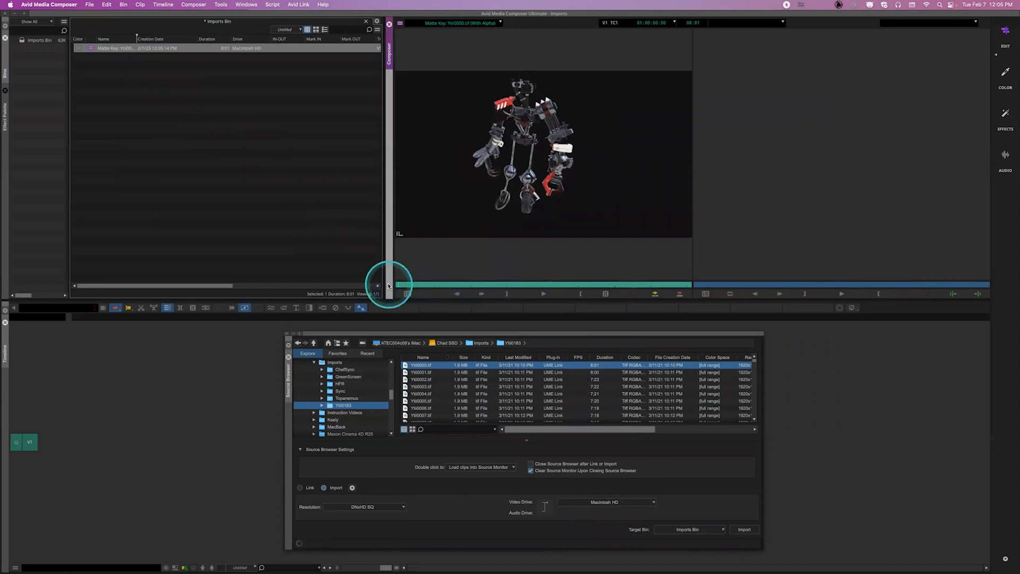
# Review the sizing, filtering and duration options in the Image import settings, and cancel without changing them.
pyautogui.click(353, 487)
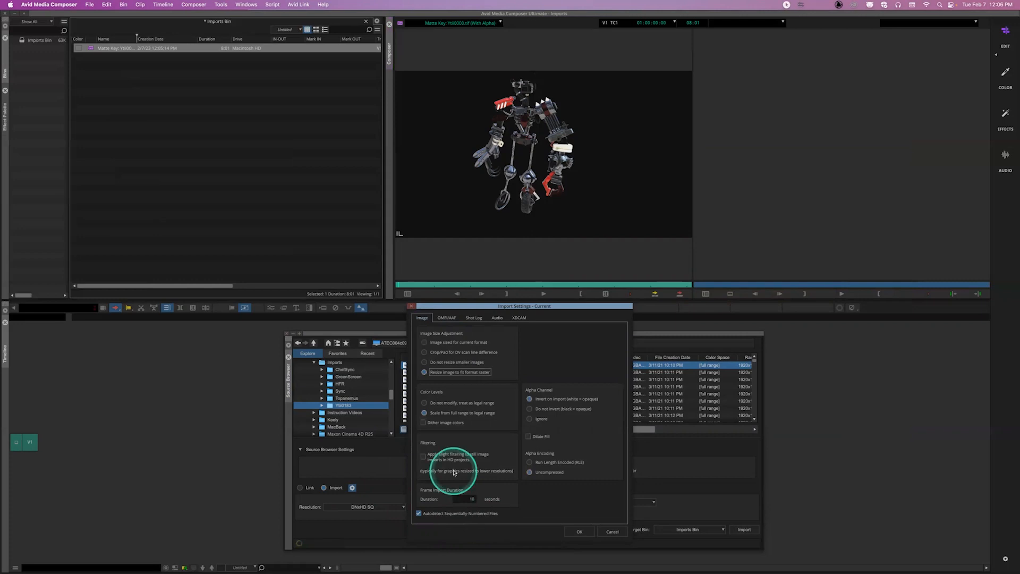
pyautogui.click(613, 532)
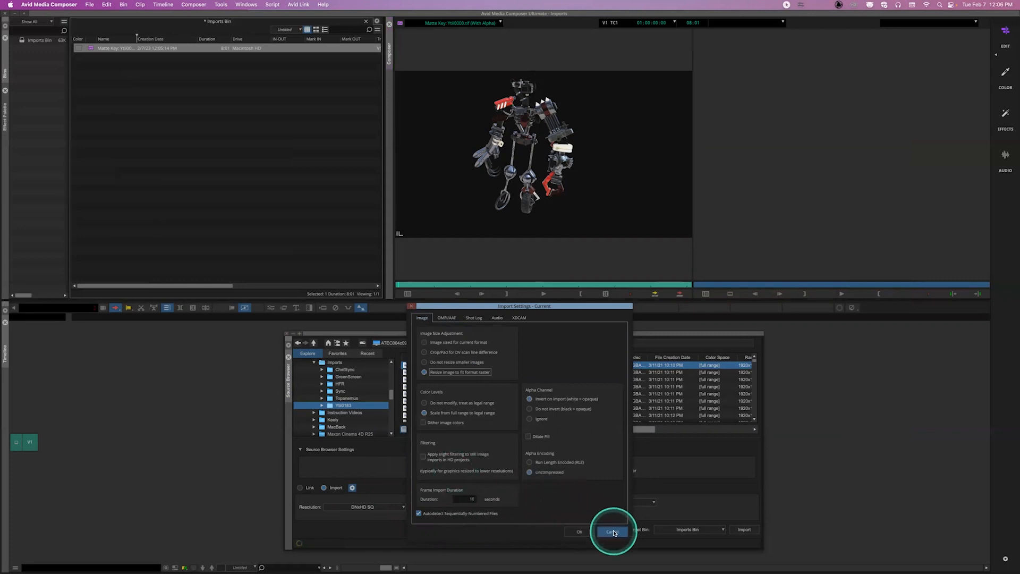
pyautogui.click(613, 532)
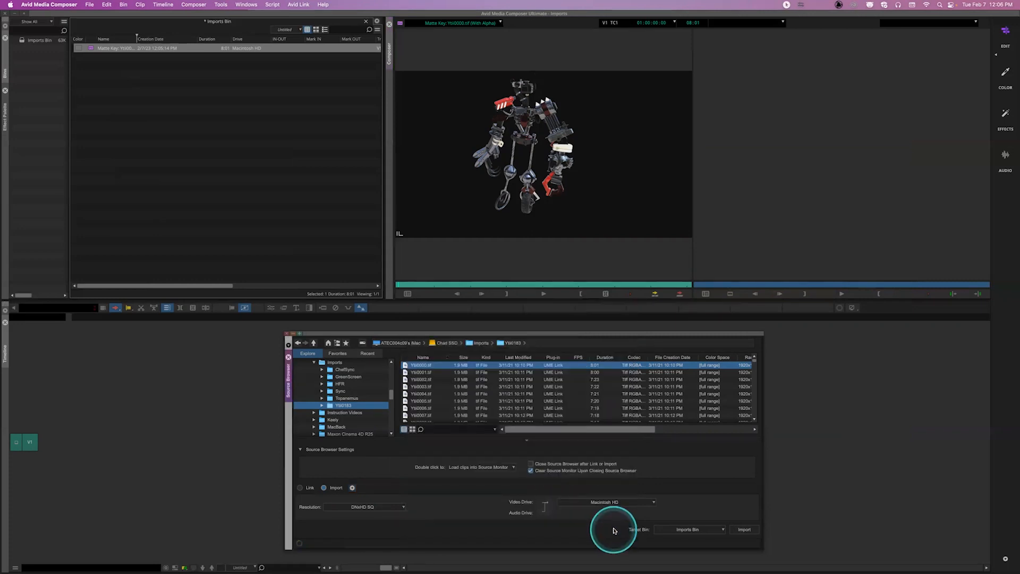
# Return to the Imports folder in the Source Browser and select giraffe.jpg.
pyautogui.click(482, 343)
pyautogui.click(441, 413)
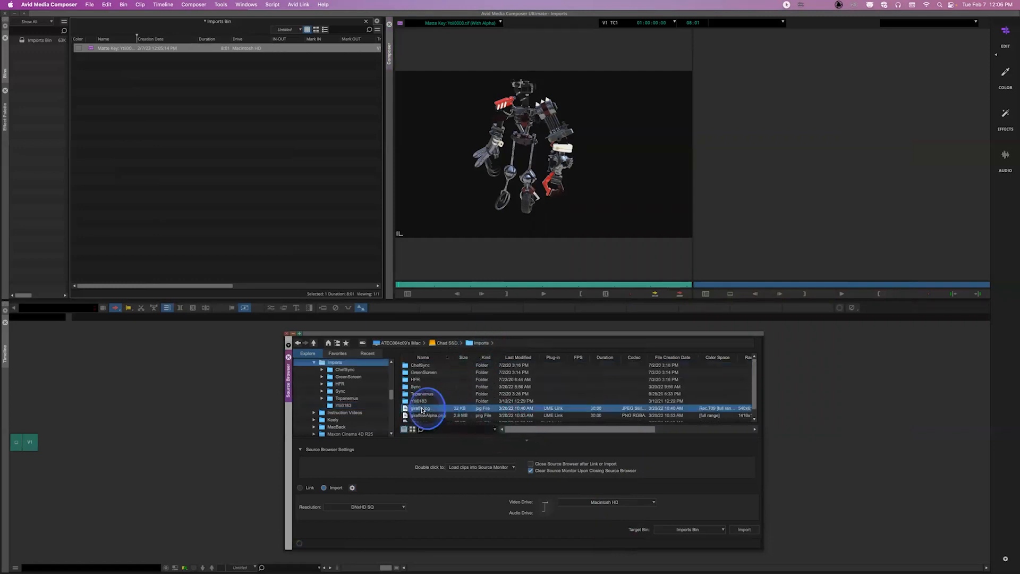
# Switch to Finder, return to the Imports folder and check giraffe.jpg in Quick Look, closing the preview.
pyautogui.moveTo(372, 558)
pyautogui.click(282, 548)
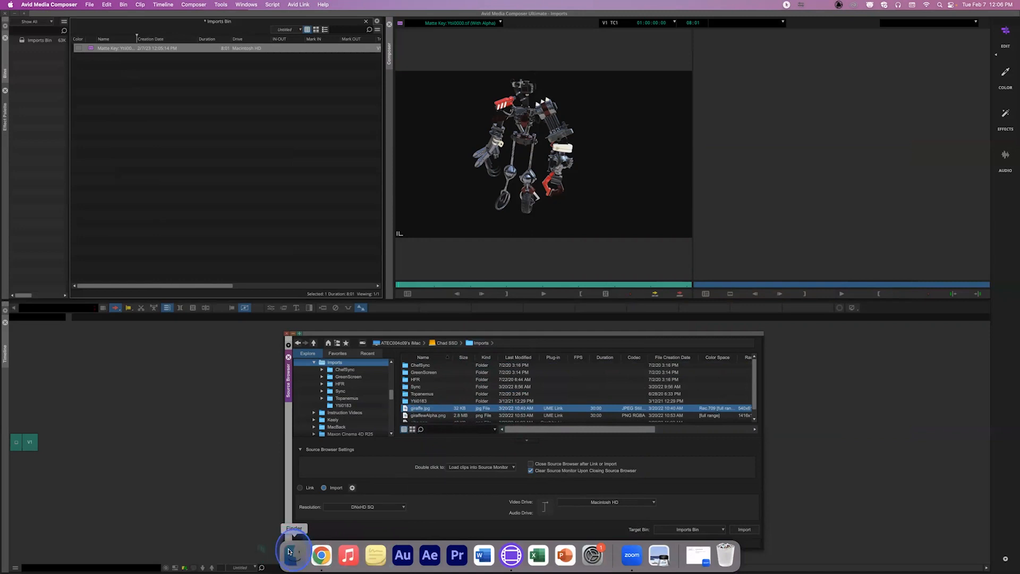
pyautogui.click(401, 117)
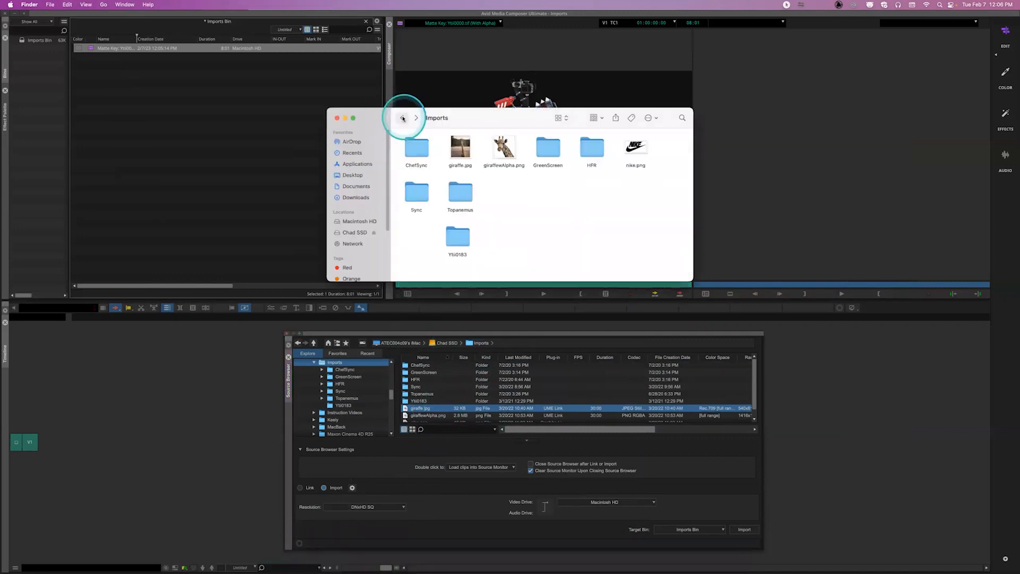
pyautogui.click(461, 147)
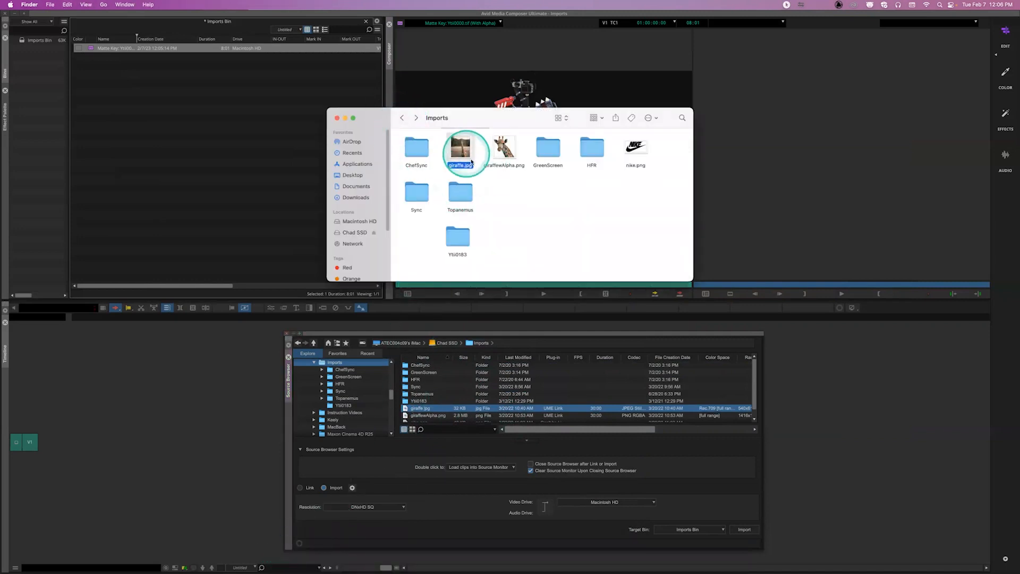
pyautogui.press('space')
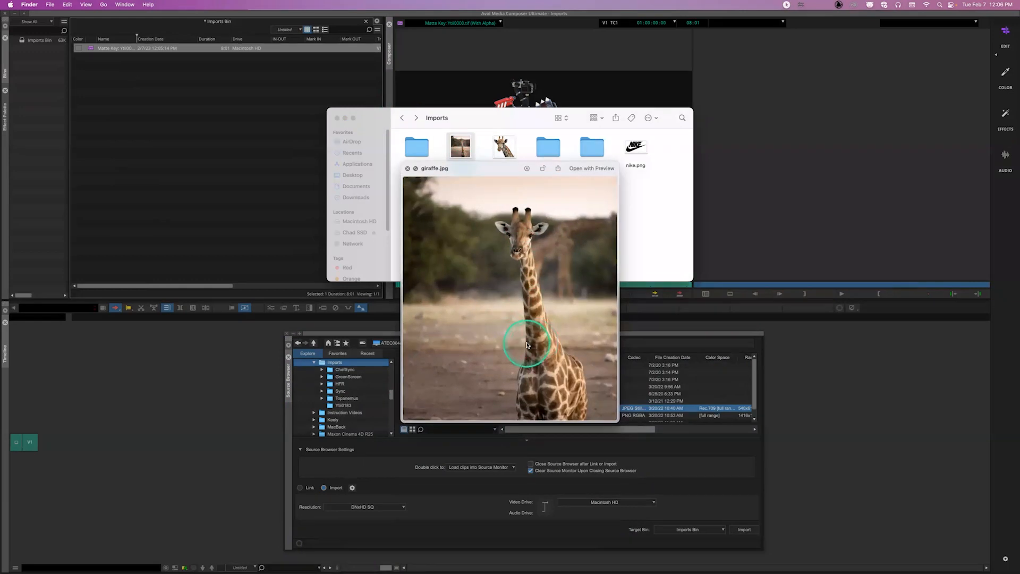
pyautogui.press('space')
# View giraffewAlpha.png in Quick Look, open it in Preview to examine the transparent area around the giraffe, and close the image.
pyautogui.click(502, 168)
pyautogui.press('space')
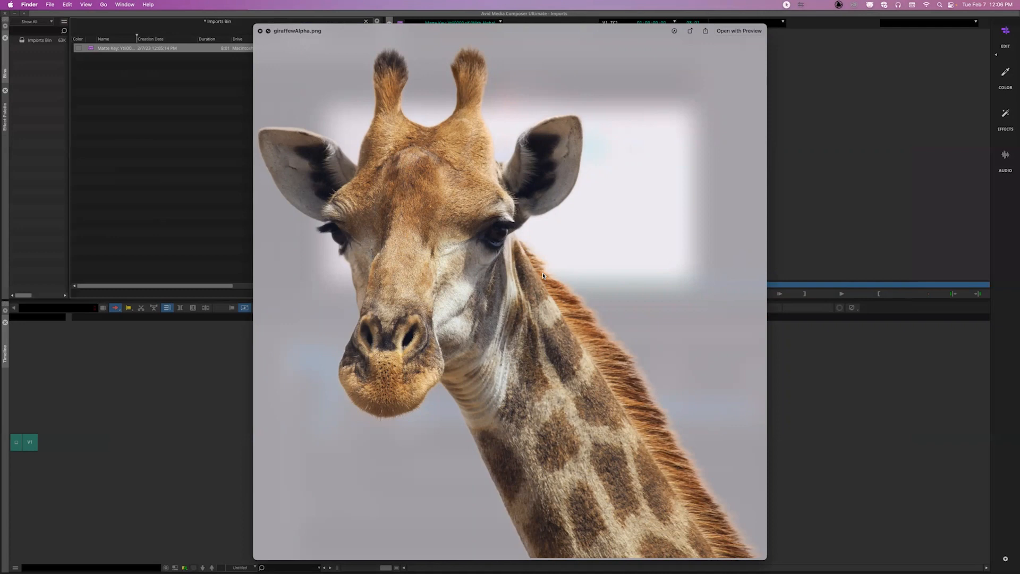
pyautogui.click(434, 244)
pyautogui.press('space')
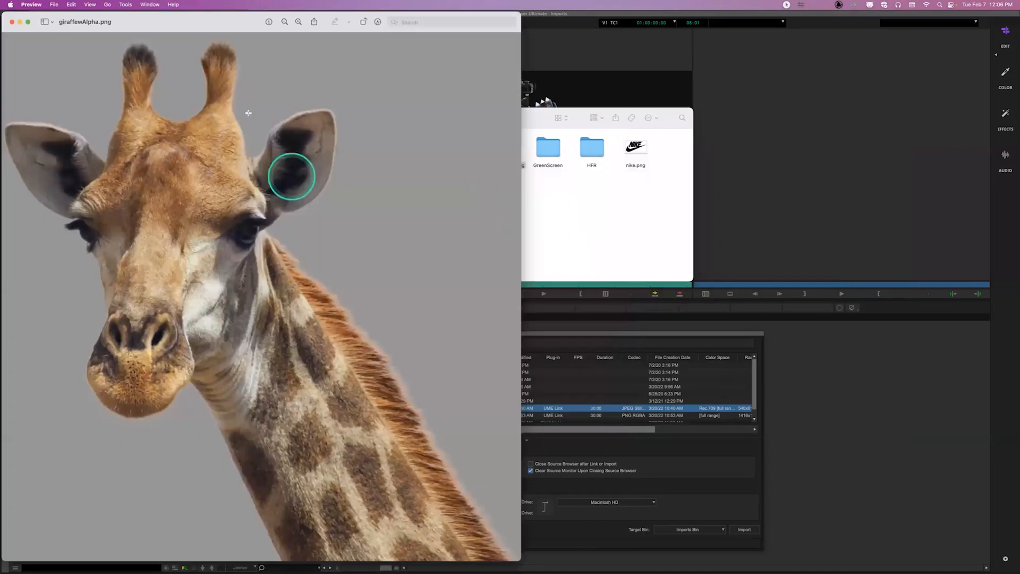
pyautogui.moveTo(219, 22); pyautogui.dragTo(330, 35)
pyautogui.click(387, 201)
pyautogui.click(274, 205)
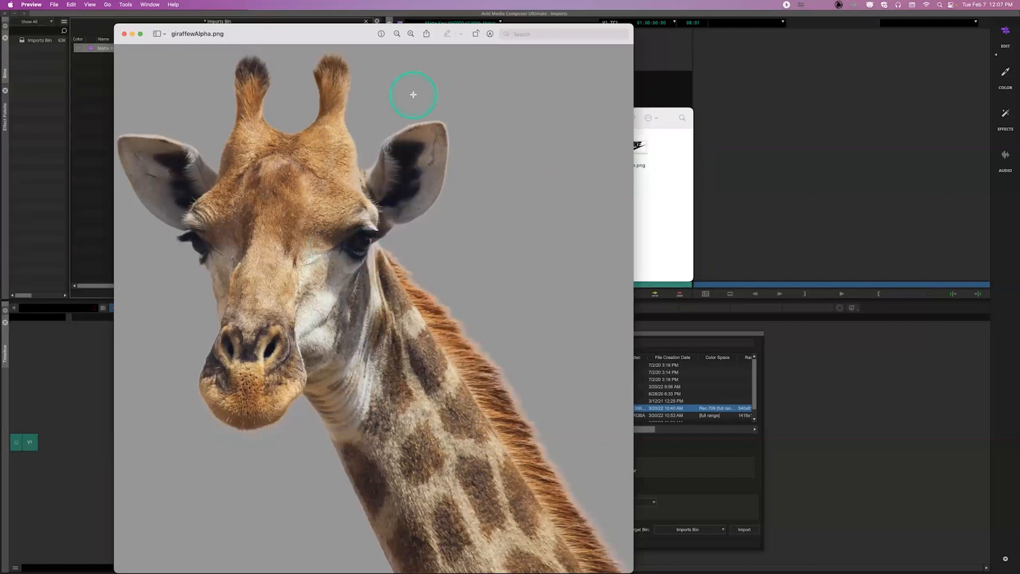
pyautogui.click(260, 103)
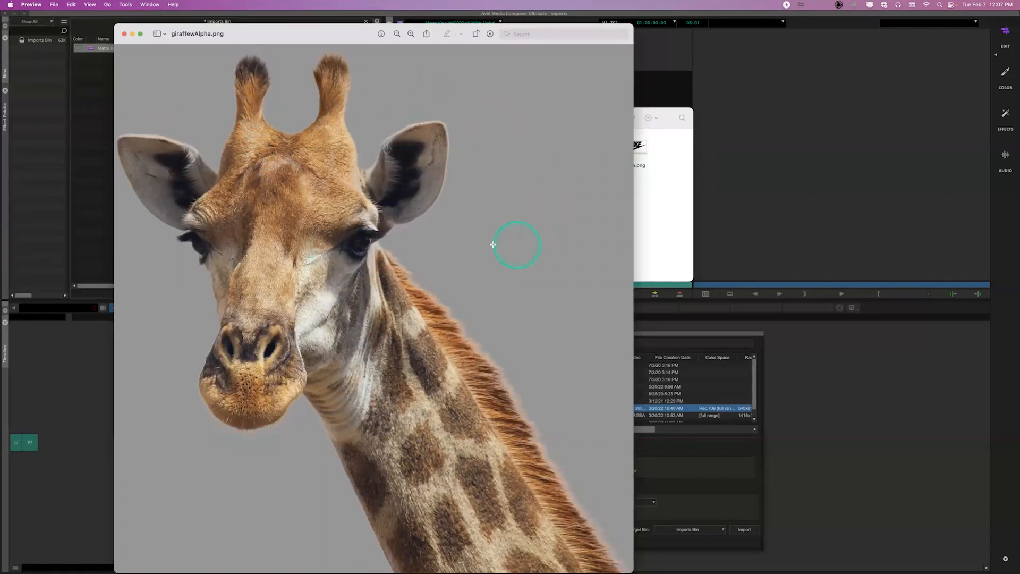
pyautogui.click(125, 33)
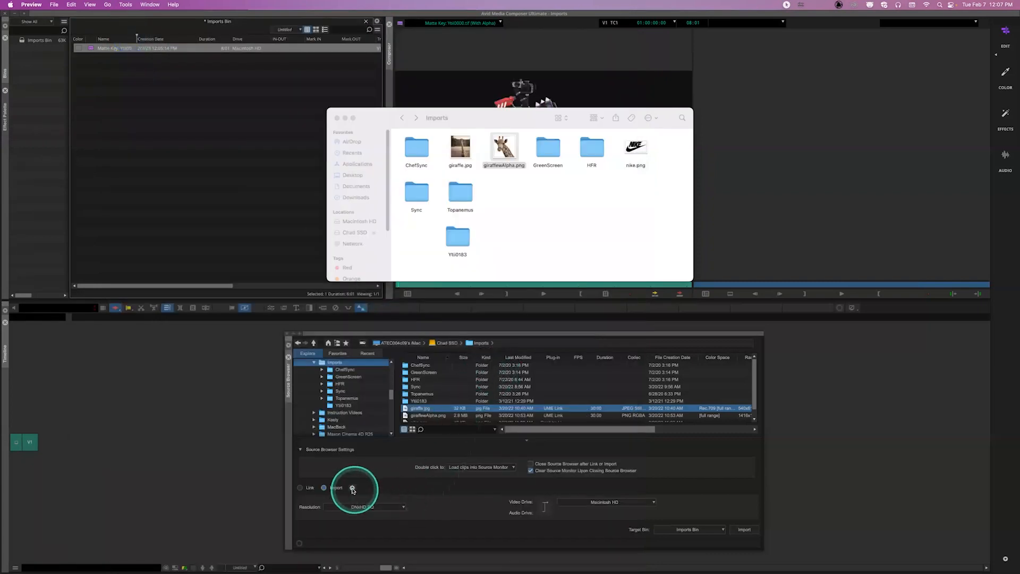
# In Media Composer, set the Alpha Channel import option to Ignore and import giraffe.jpg into the Imports Bin.
pyautogui.click(353, 489)
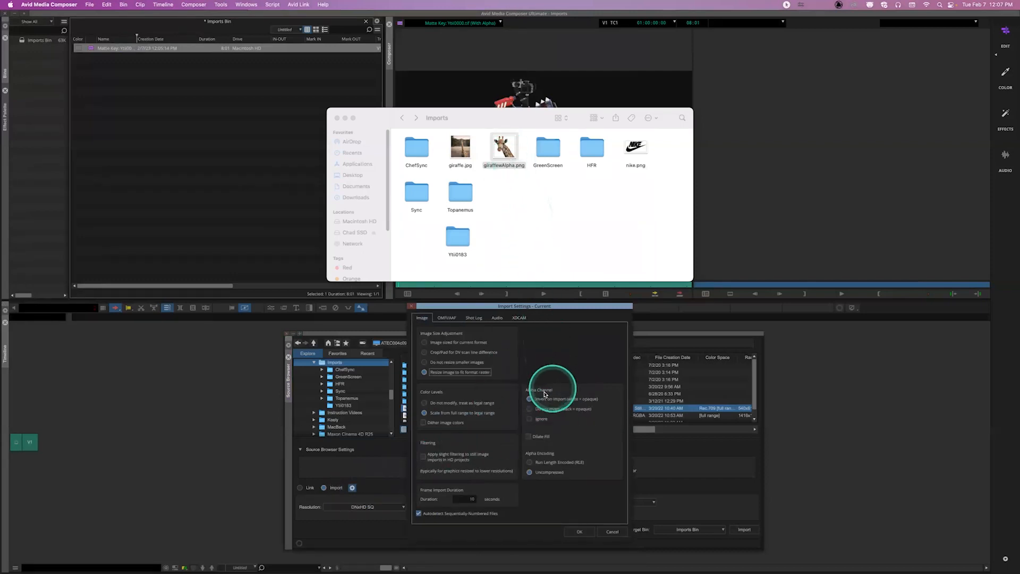
pyautogui.click(530, 419)
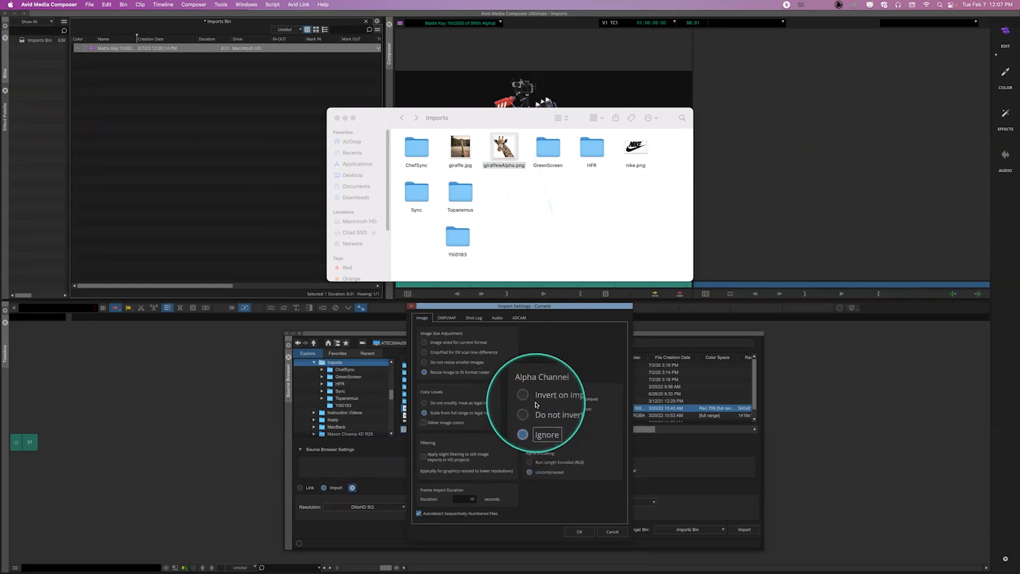
pyautogui.click(580, 531)
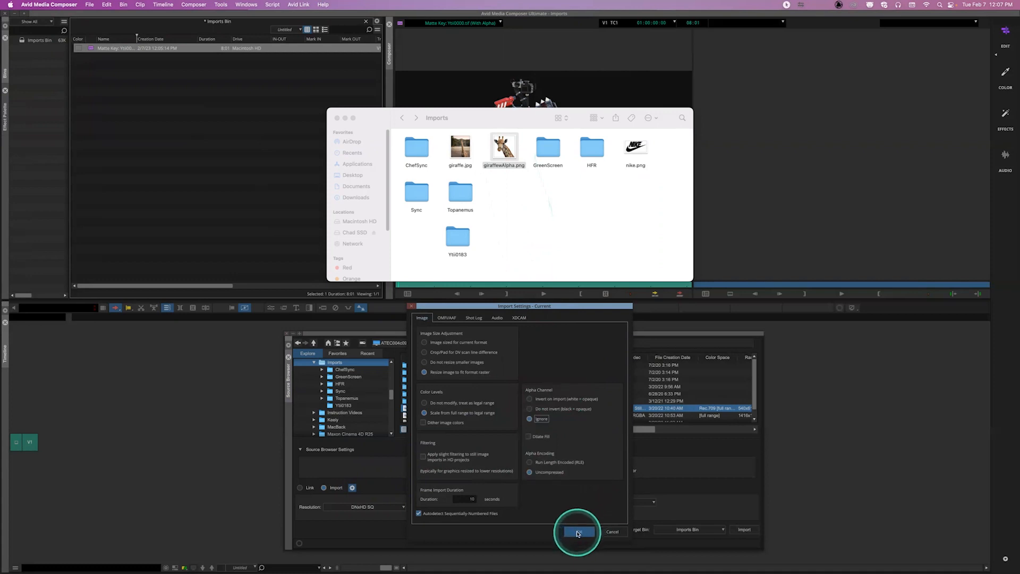
pyautogui.click(578, 533)
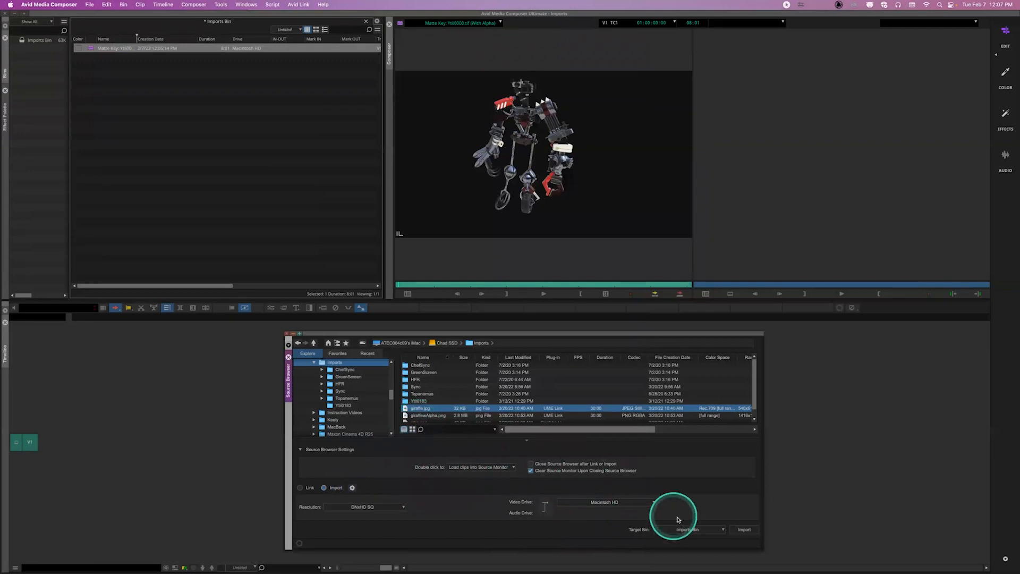
pyautogui.click(743, 531)
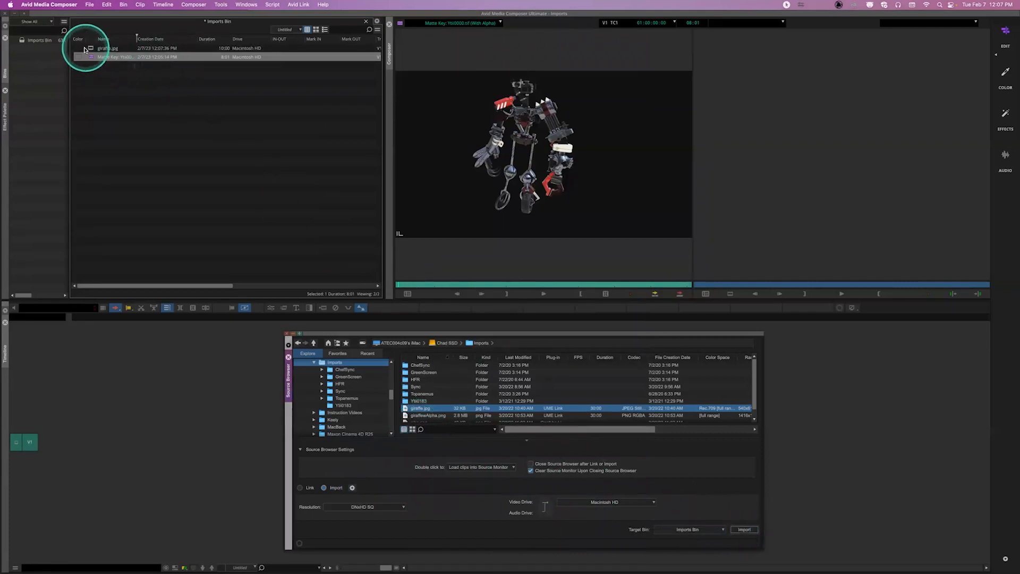
# View the imported giraffe.jpg in the source monitor, and import giraffewAlpha.png into the Imports Bin and load it.
pyautogui.doubleClick(91, 49)
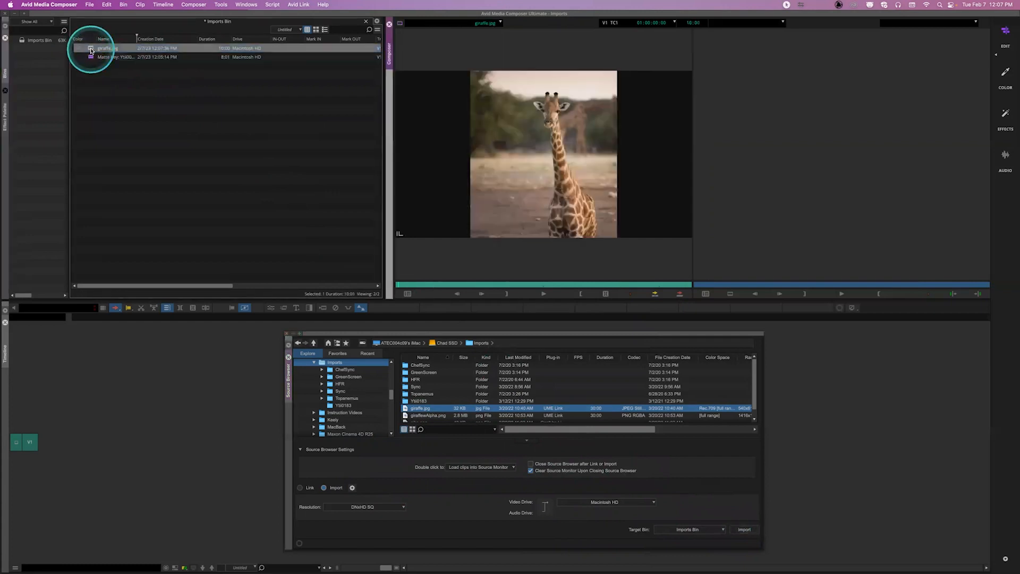
pyautogui.click(426, 416)
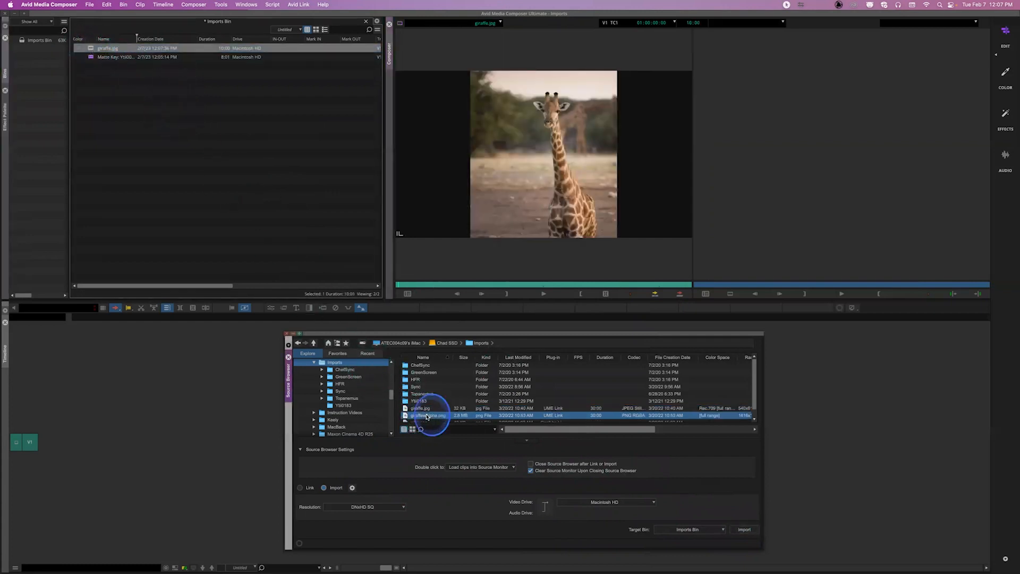
pyautogui.click(744, 529)
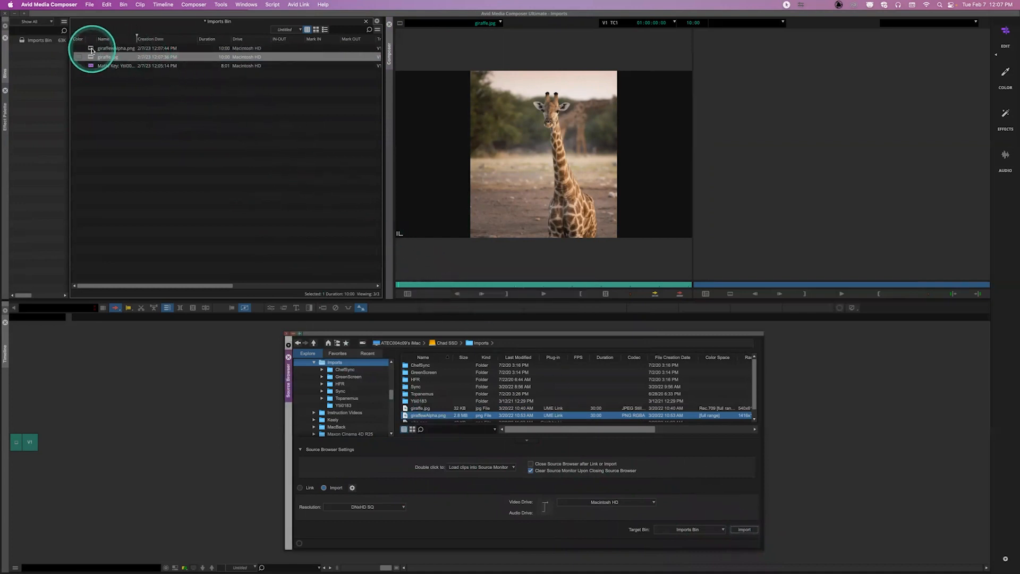
pyautogui.doubleClick(93, 48)
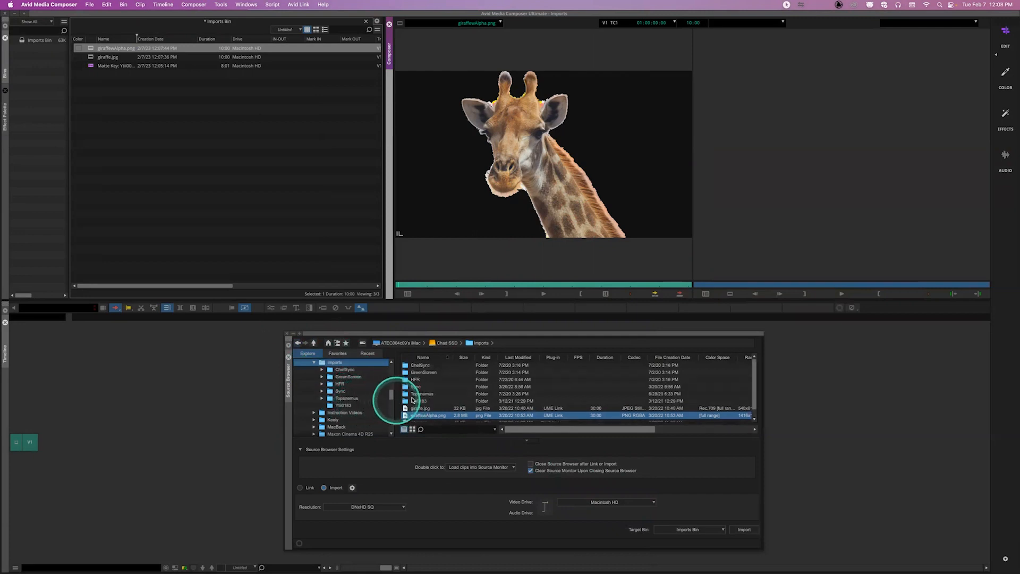
# Link to Deer.mxf from the Topanemus folder and edit the Deer clip into the timeline as a new sequence.
pyautogui.doubleClick(415, 395)
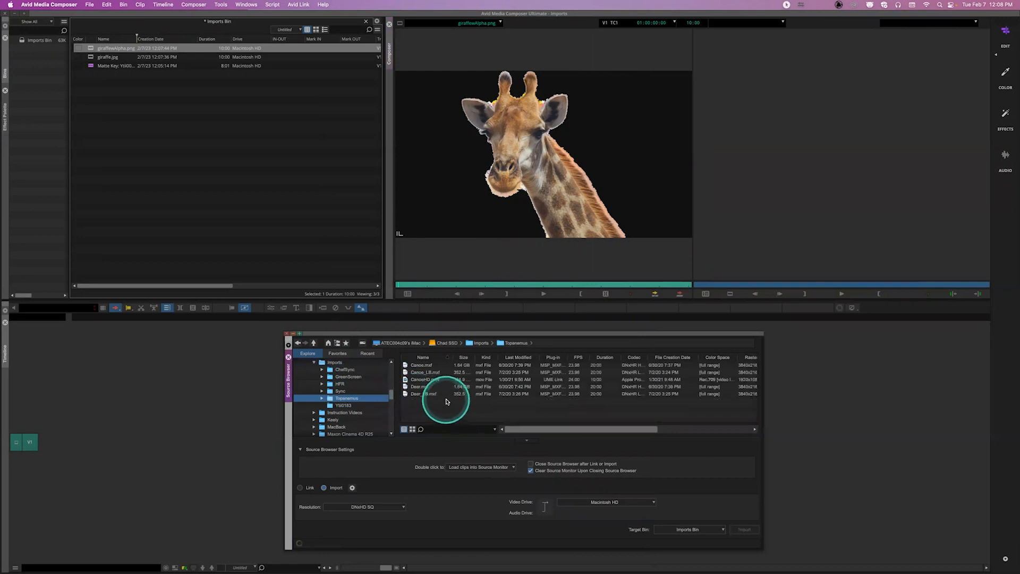
pyautogui.click(420, 387)
pyautogui.click(300, 488)
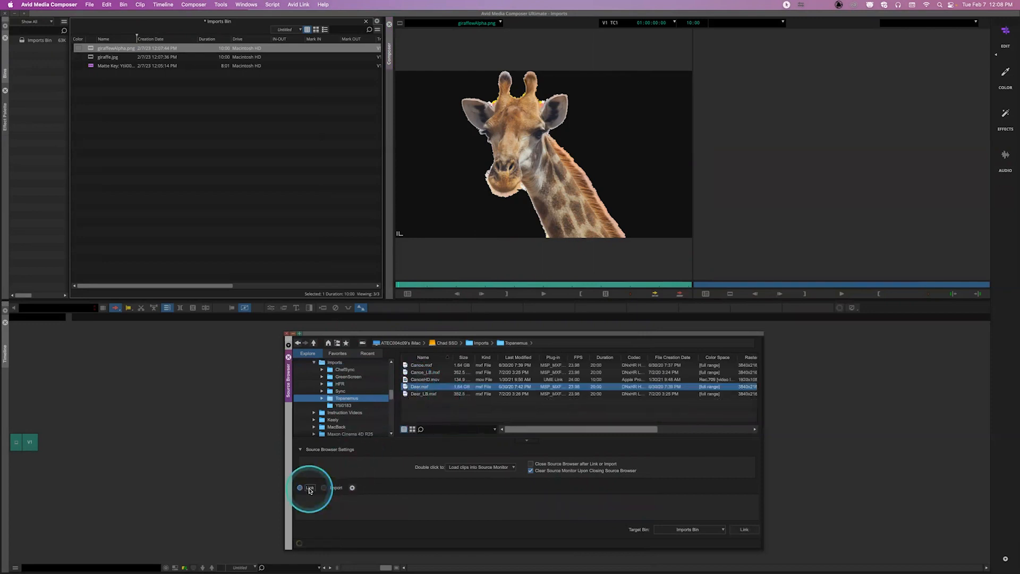
pyautogui.click(743, 530)
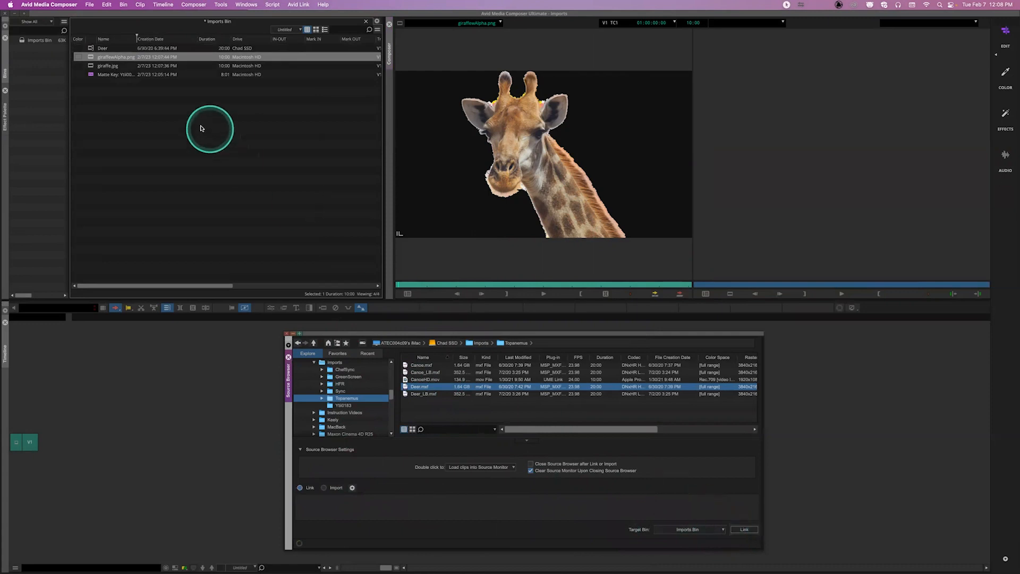
pyautogui.click(98, 47)
pyautogui.moveTo(149, 372); pyautogui.dragTo(160, 426)
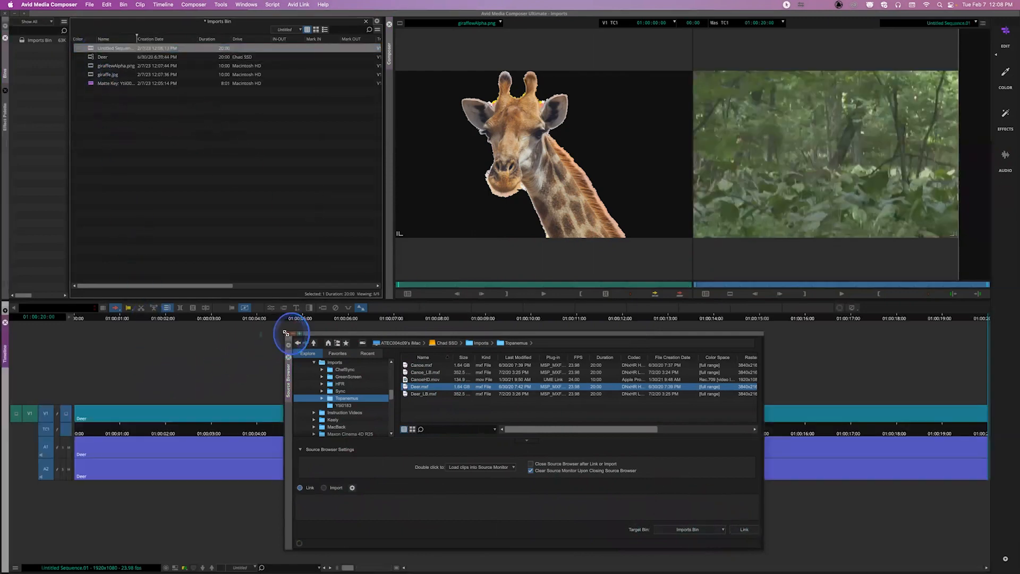
# Close the Source Browser, add a second video track and patch the source video to V2.
pyautogui.click(287, 334)
pyautogui.press('super+y')
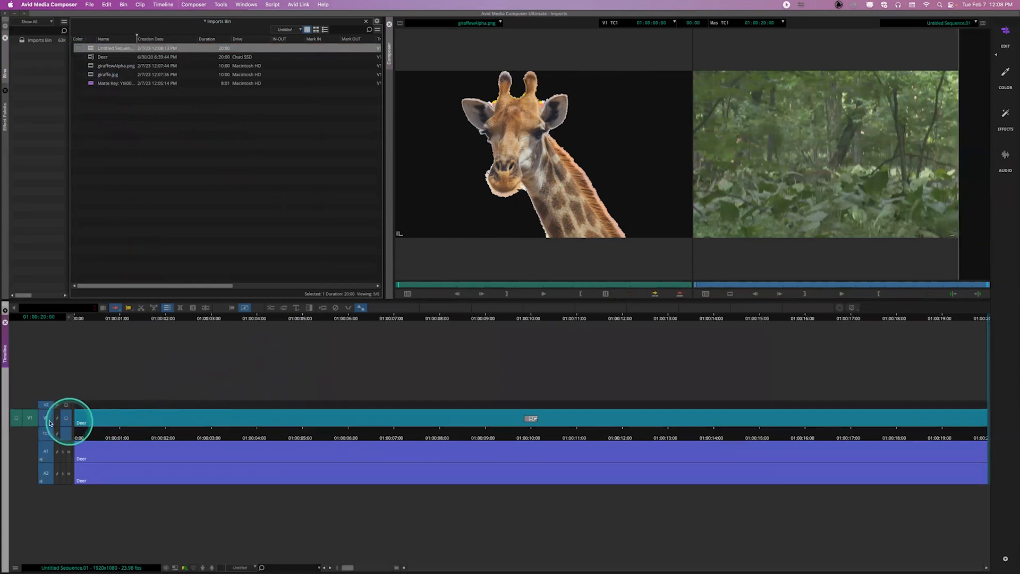
pyautogui.moveTo(30, 418); pyautogui.dragTo(45, 405)
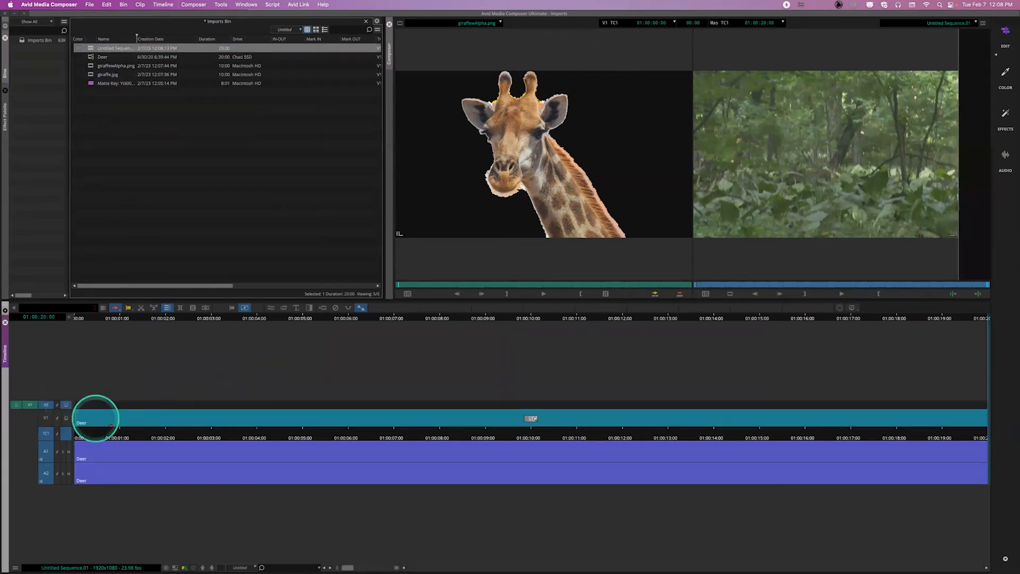
# Mark the full length of the Deer clip in the sequence and deselect audio tracks A1 and A2.
pyautogui.click(117, 422)
pyautogui.click(180, 307)
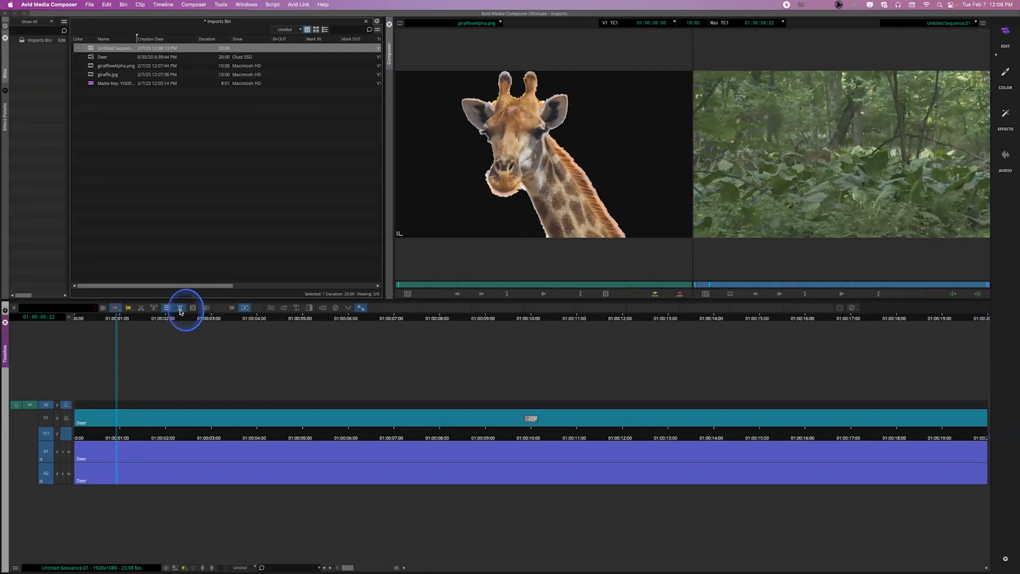
pyautogui.click(46, 451)
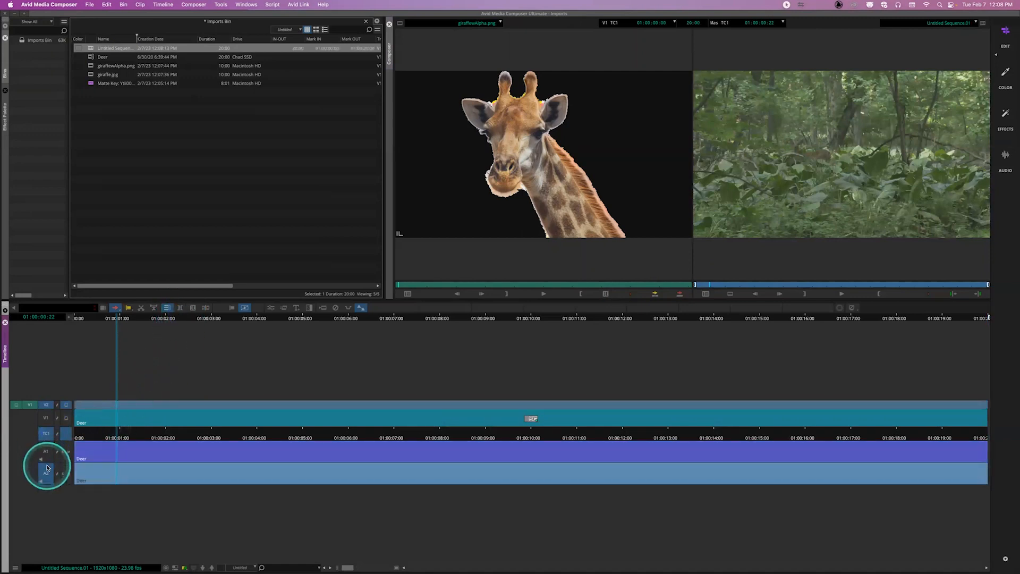
pyautogui.click(46, 472)
# Mark the whole giraffewAlpha.png clip, overwrite it onto V2 above Deer from the sequence start, and scrub through the composite.
pyautogui.click(679, 293)
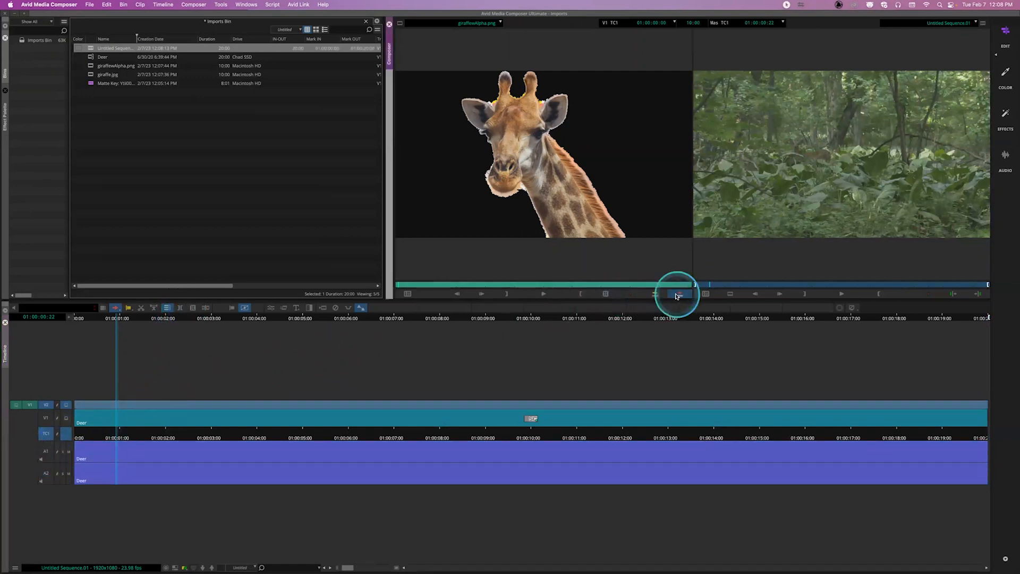
pyautogui.click(509, 295)
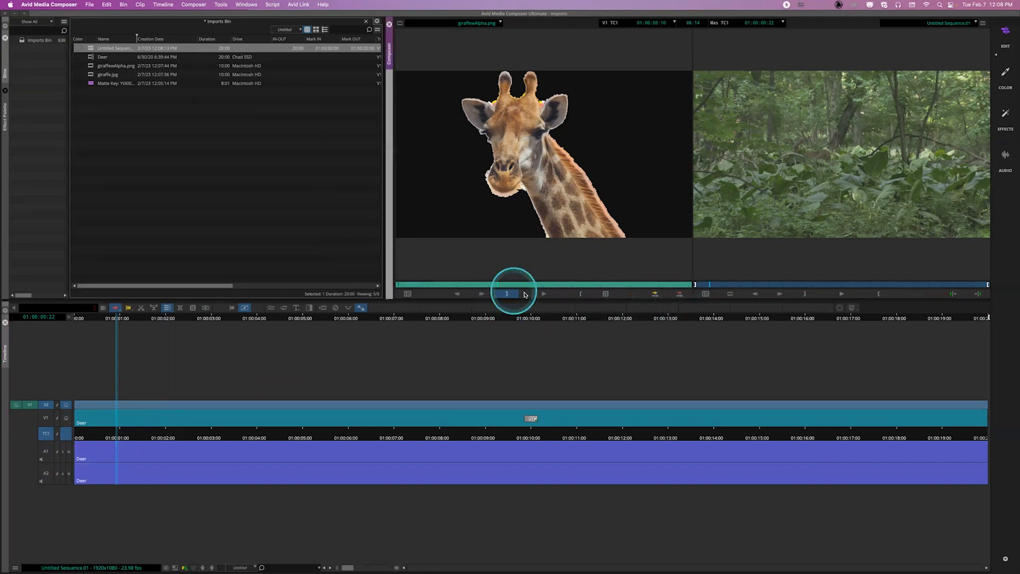
pyautogui.click(508, 294)
pyautogui.moveTo(479, 285); pyautogui.dragTo(385, 282)
pyautogui.click(505, 294)
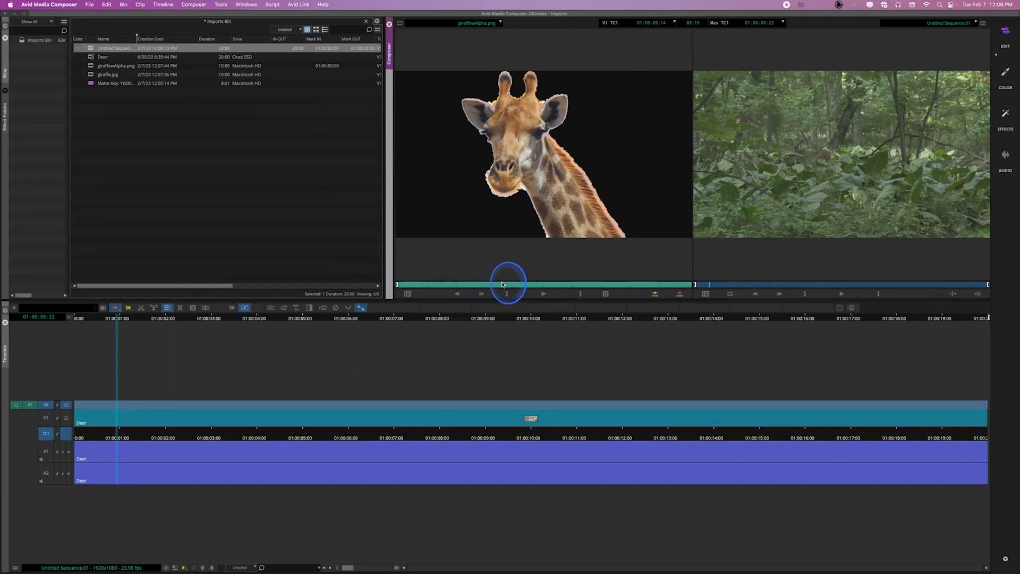
pyautogui.click(326, 434)
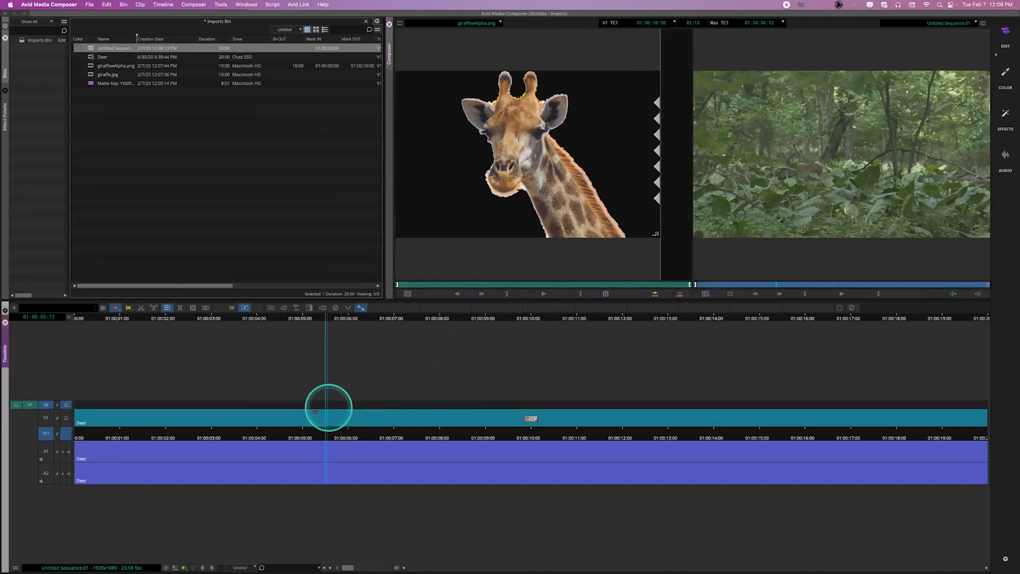
pyautogui.click(679, 294)
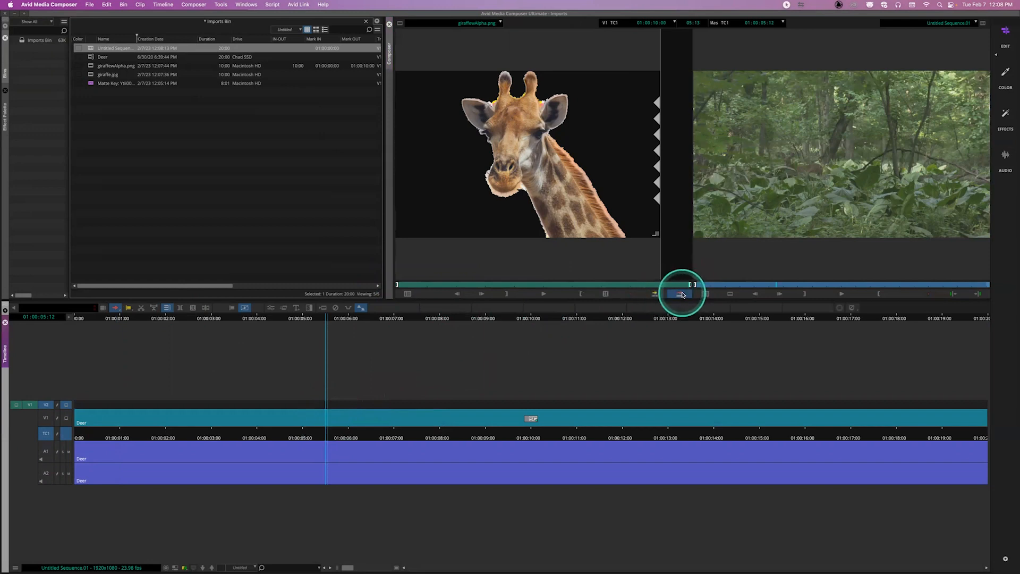
pyautogui.moveTo(457, 434); pyautogui.dragTo(233, 433)
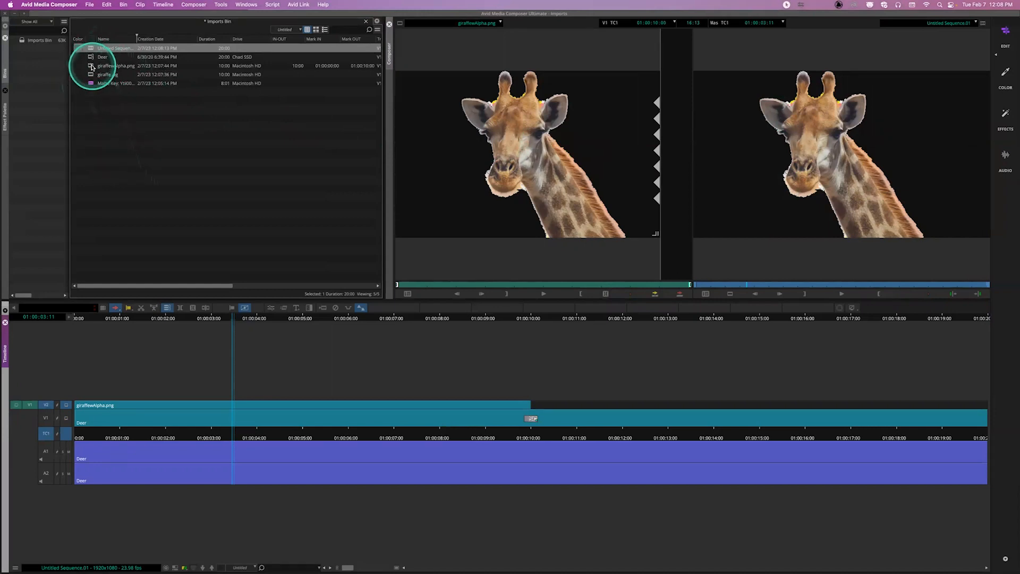
# Delete the giraffewAlpha.png master clip from the Imports Bin together with its associated media file.
pyautogui.click(91, 67)
pyautogui.press('Delete')
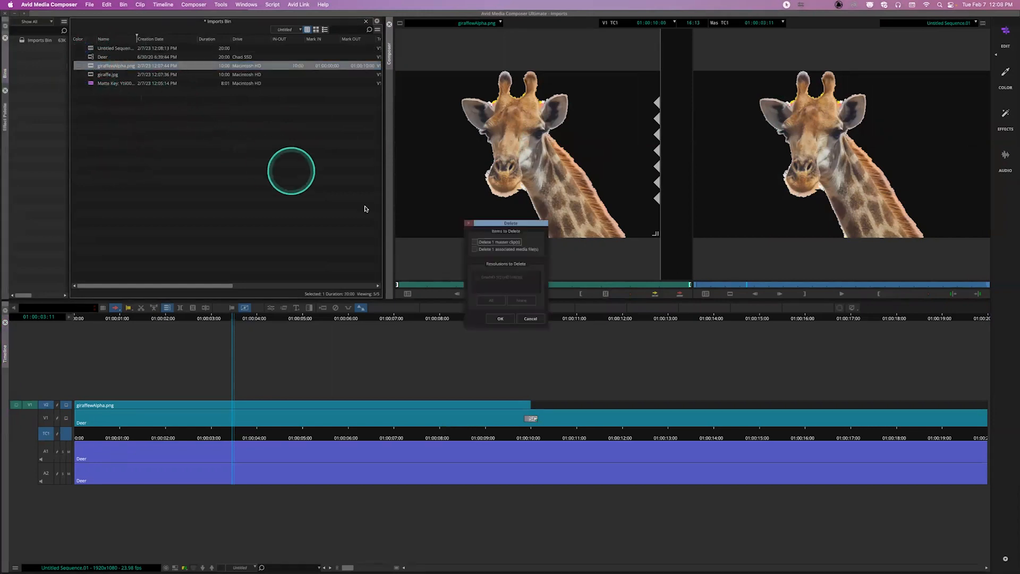
pyautogui.click(478, 249)
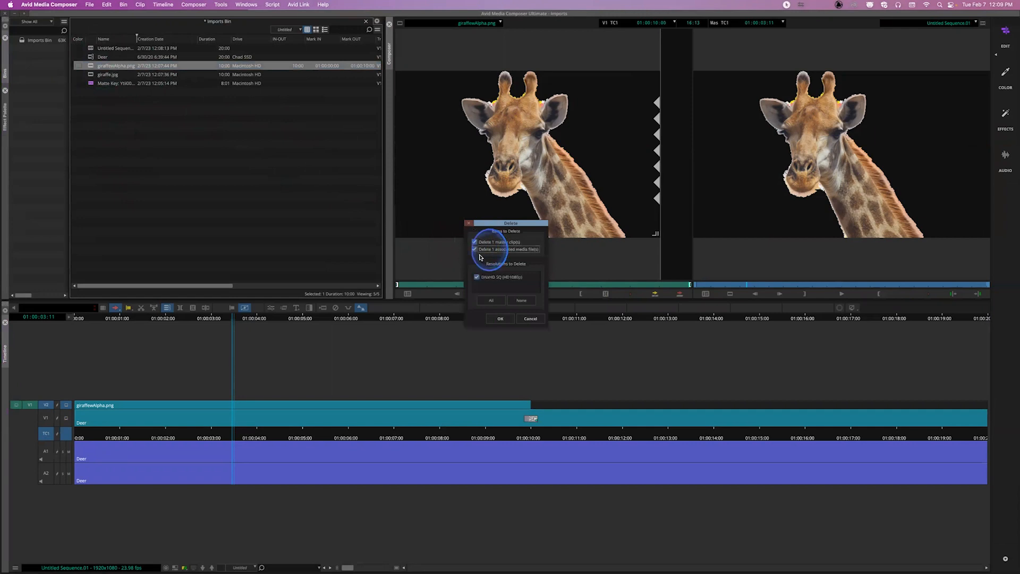
pyautogui.click(500, 319)
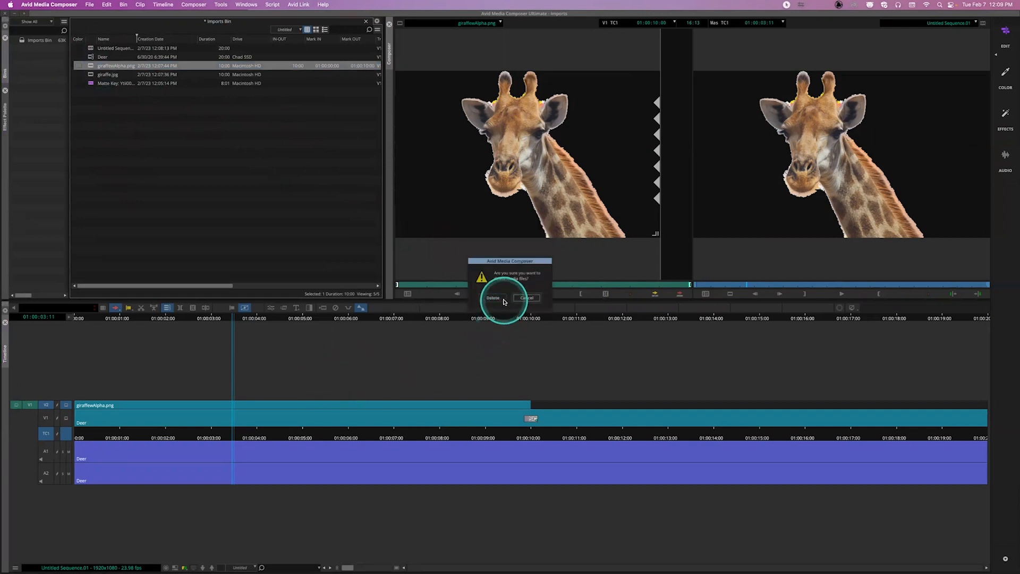
pyautogui.click(498, 298)
# Mark the offline giraffewAlpha.png segment on V2, lift it out of the sequence, and scrub over the cleared section.
pyautogui.click(220, 433)
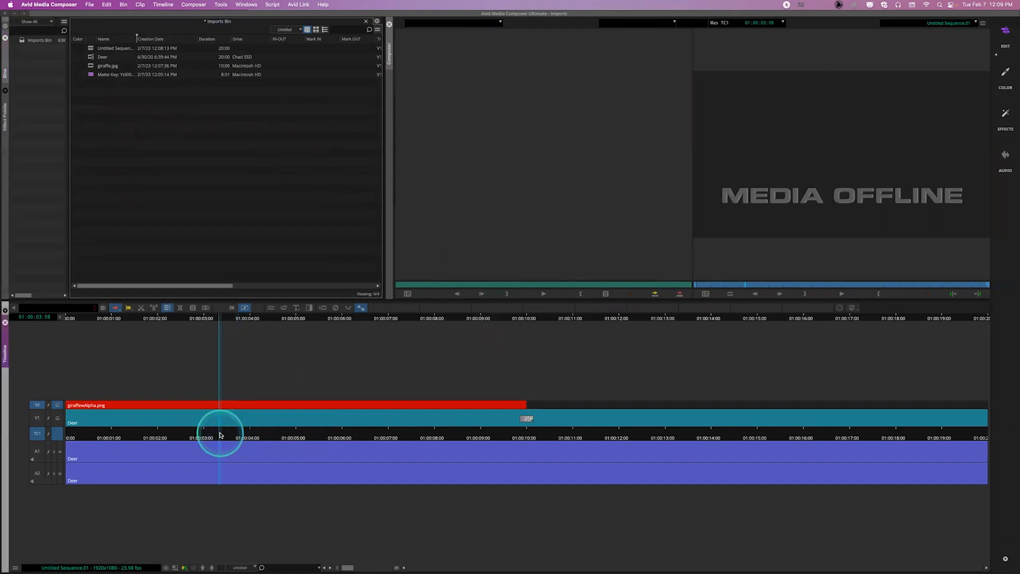
pyautogui.click(181, 308)
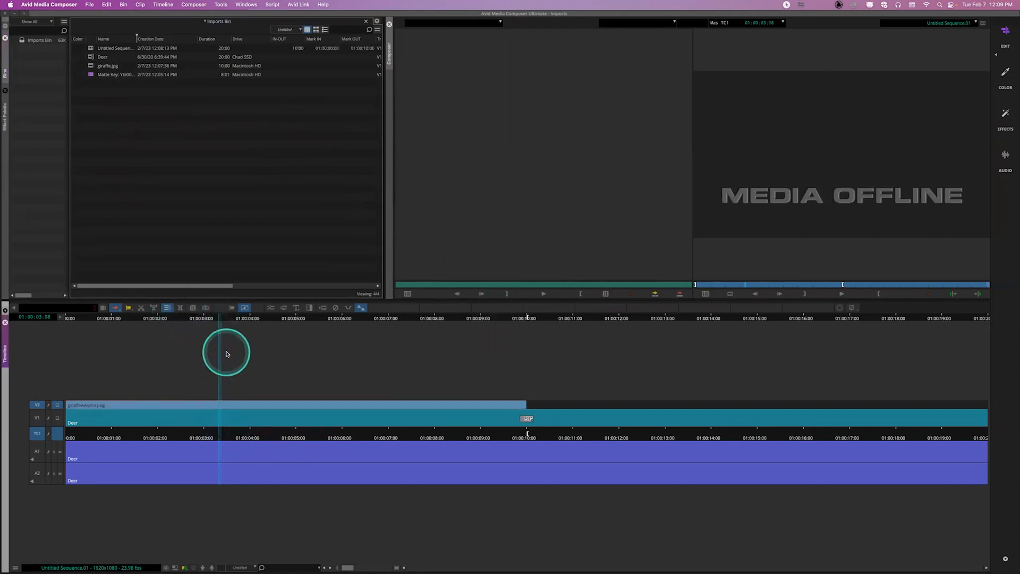
pyautogui.press('z')
pyautogui.moveTo(243, 433); pyautogui.dragTo(113, 431)
# Reopen the Source Browser for the bin, select giraffewAlpha.png in the Imports folder, and switch from linking to importing.
pyautogui.rightClick(163, 159)
pyautogui.moveTo(184, 171)
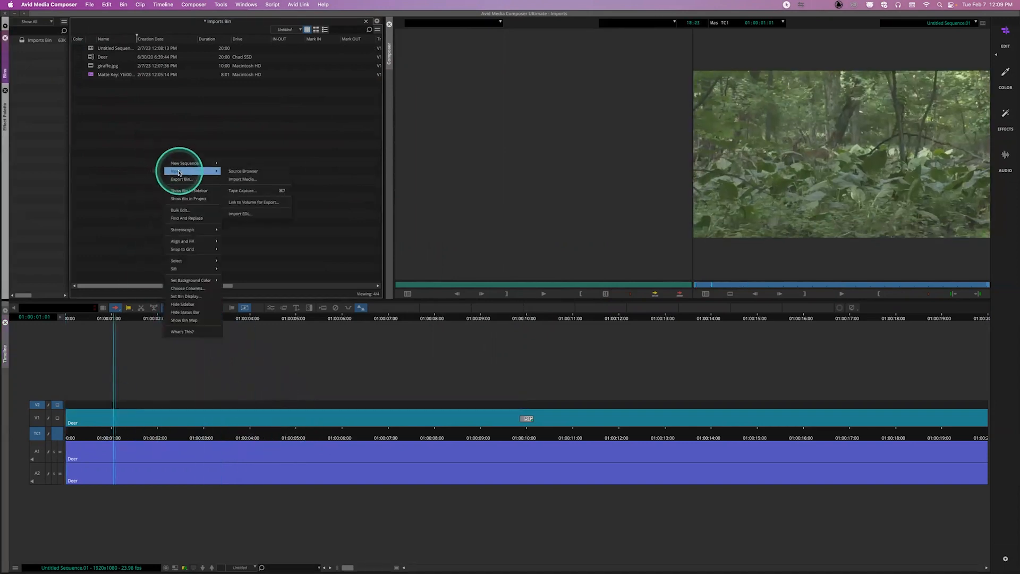
pyautogui.click(242, 172)
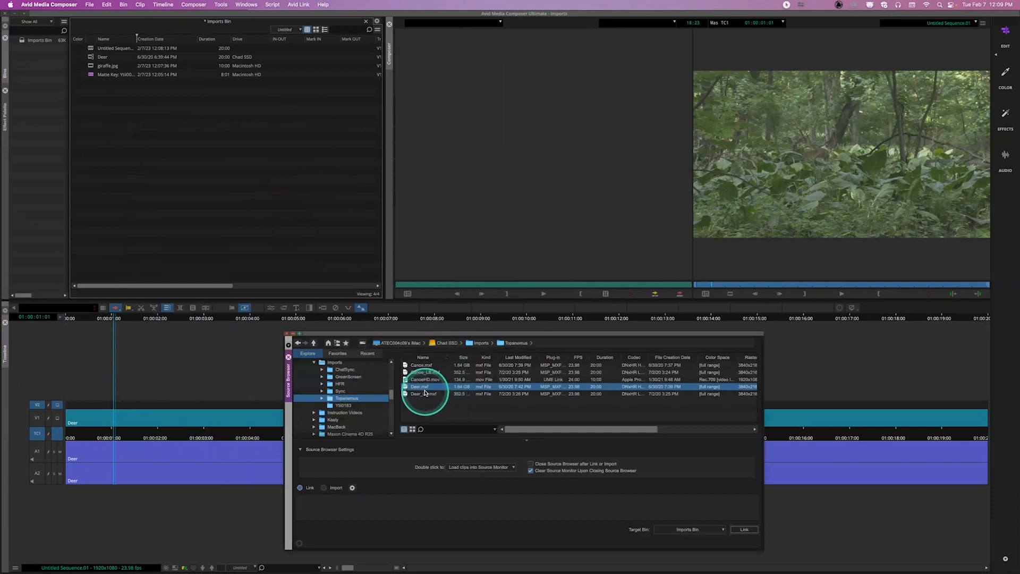
pyautogui.click(481, 343)
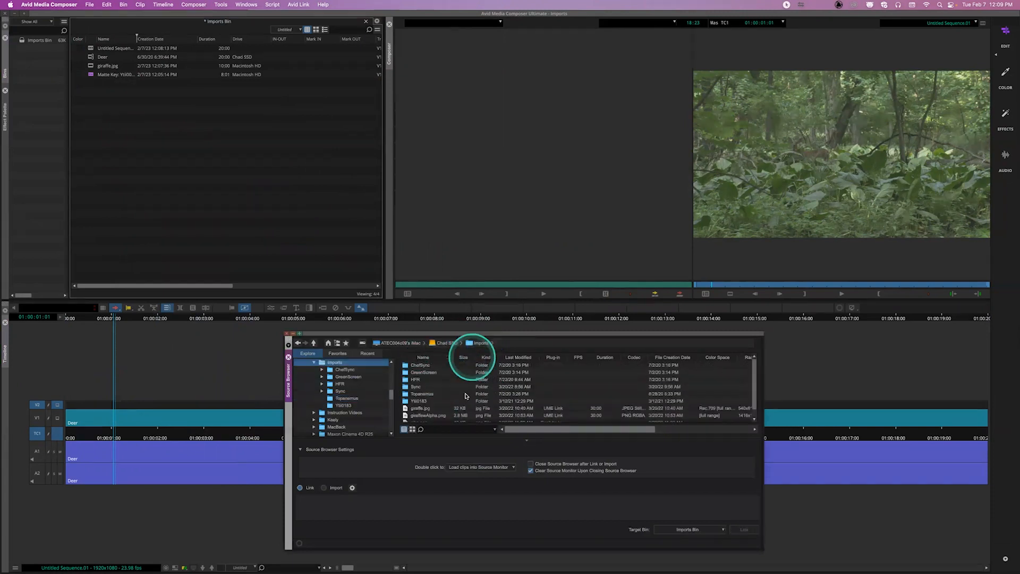
pyautogui.click(442, 416)
pyautogui.click(336, 488)
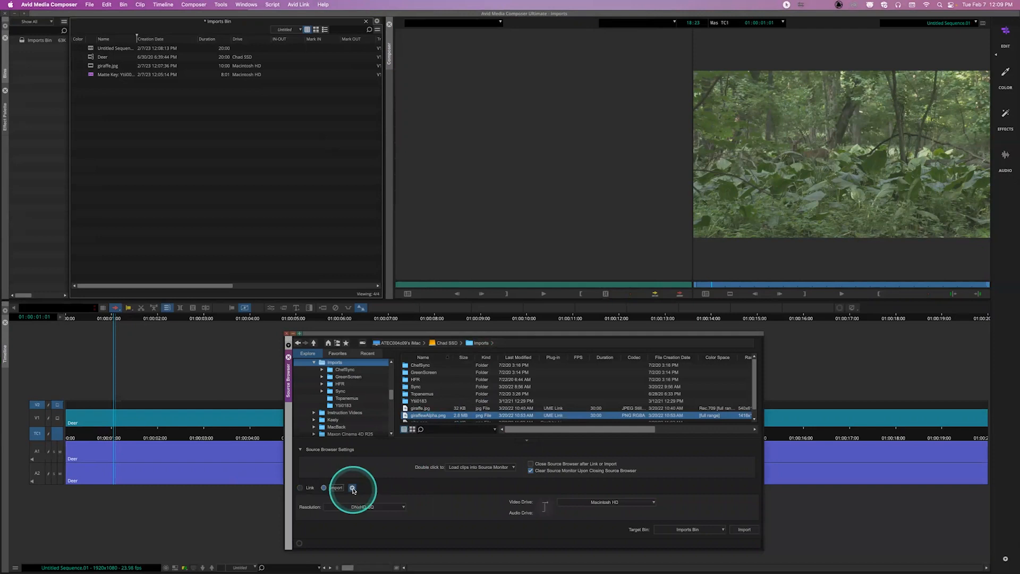
# Set the Alpha Channel import option to Do not invert (black = opaque) and turn off Autodetect Sequentially-Numbered Files.
pyautogui.click(353, 488)
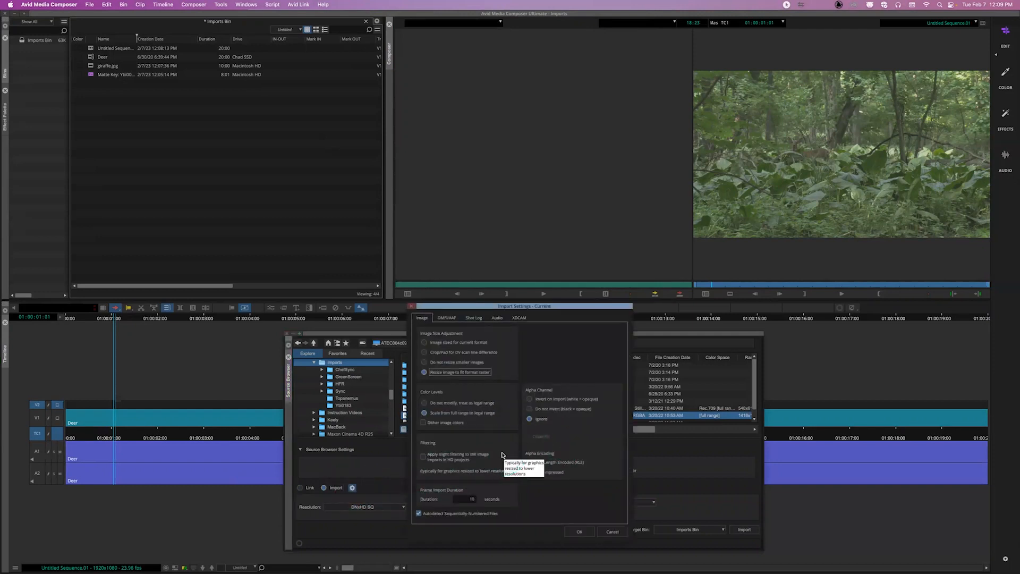
pyautogui.click(550, 409)
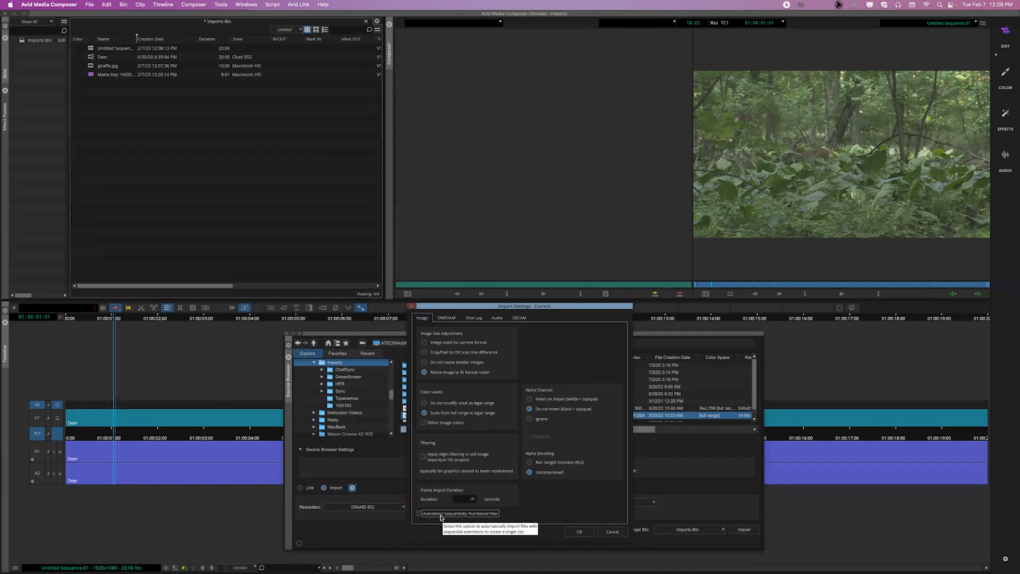
pyautogui.click(451, 515)
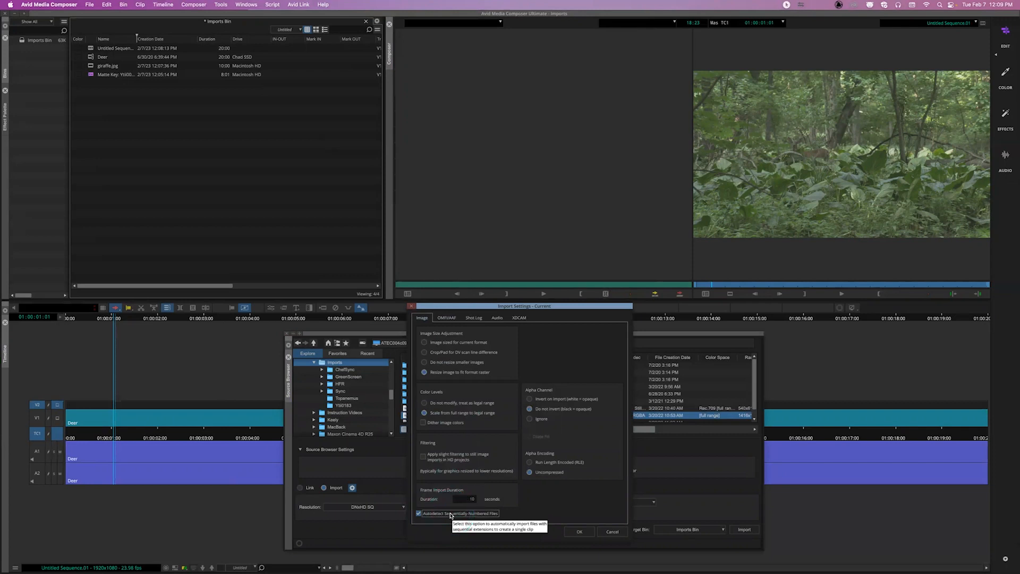
pyautogui.click(447, 515)
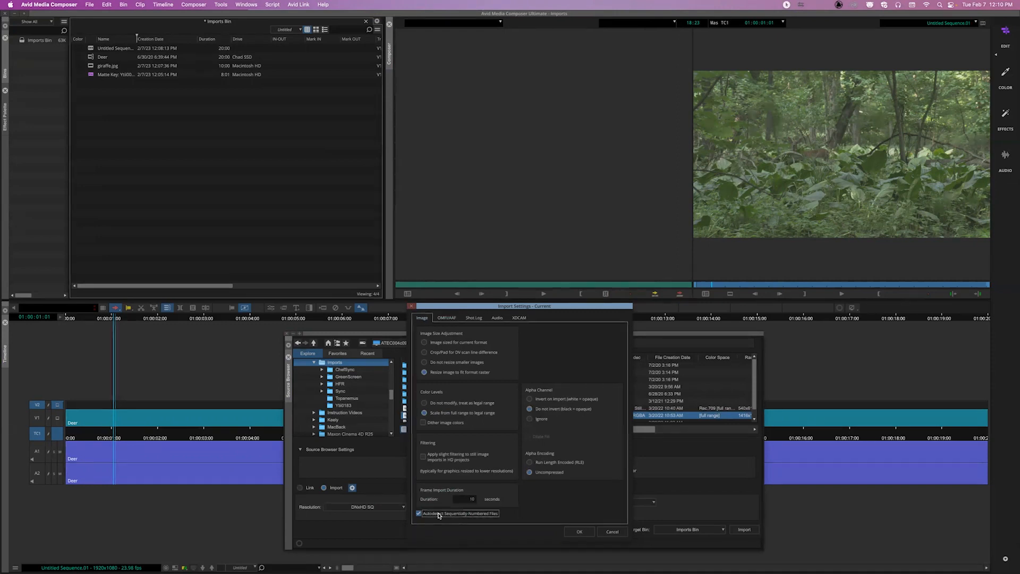
pyautogui.click(437, 514)
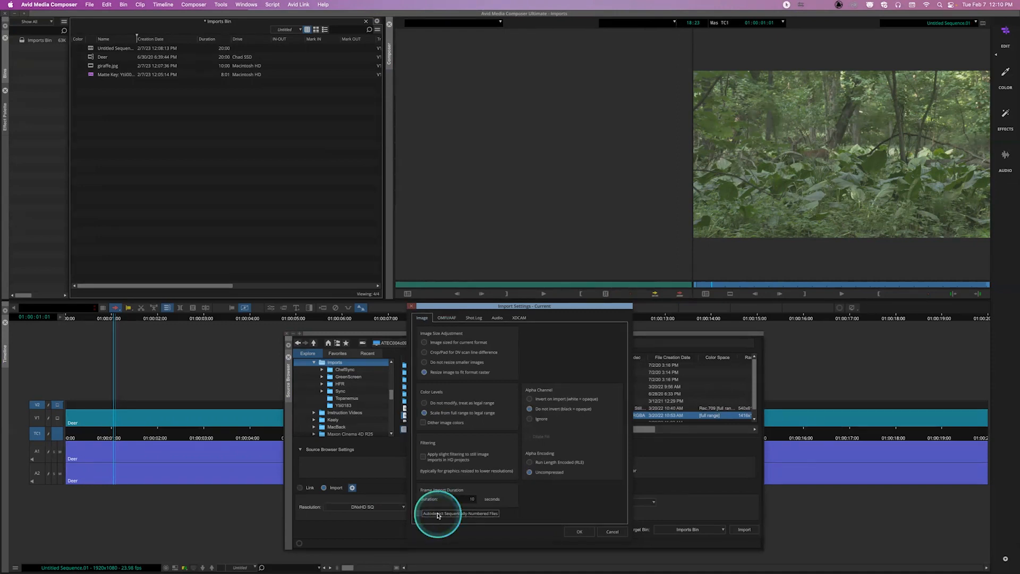
pyautogui.click(580, 531)
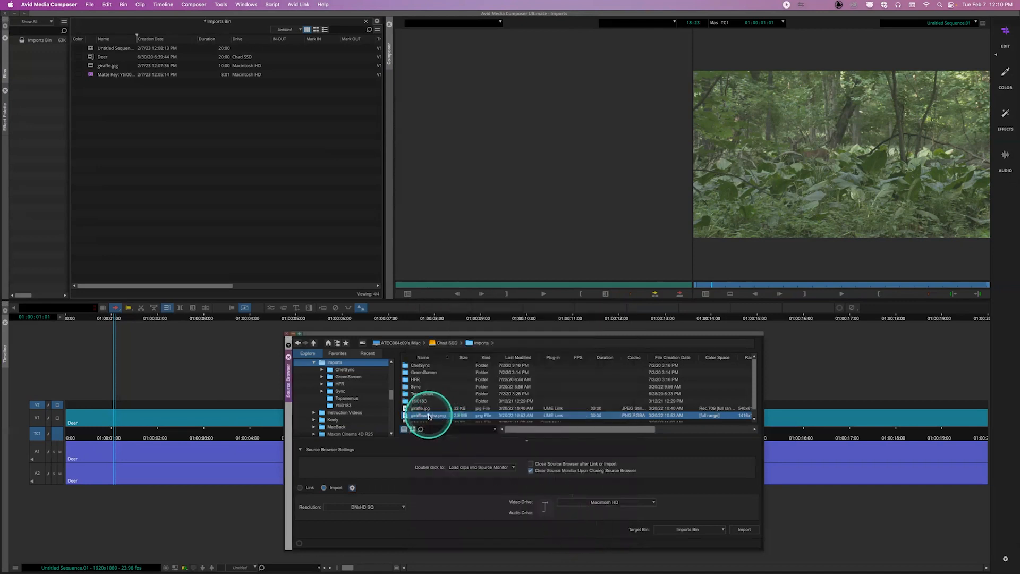
# Import giraffewAlpha.png into the Imports Bin, close the Source Browser, and mark the entire new matte key clip in the source monitor.
pyautogui.click(748, 530)
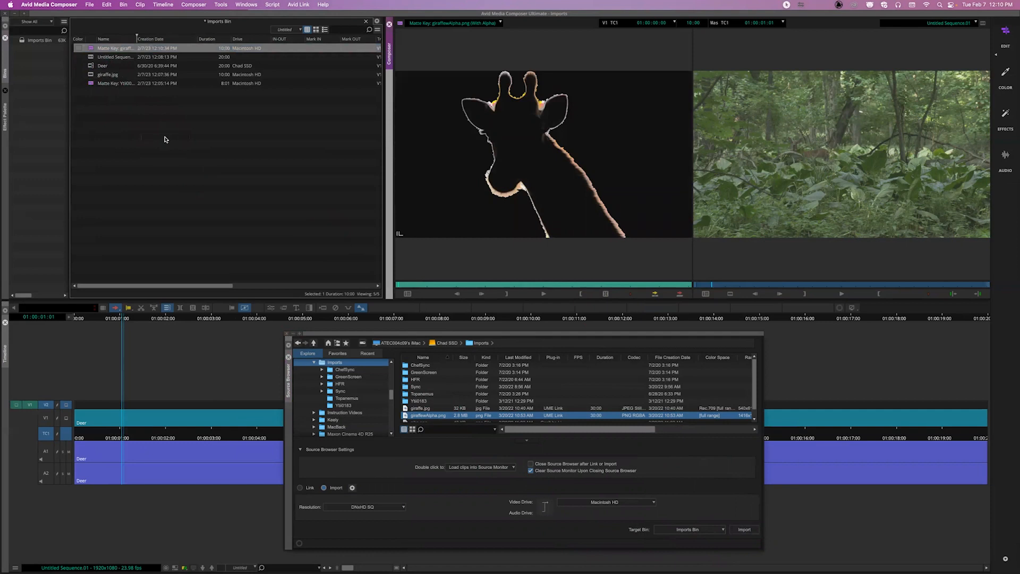
pyautogui.click(289, 357)
pyautogui.moveTo(516, 285); pyautogui.dragTo(397, 286)
pyautogui.press('t')
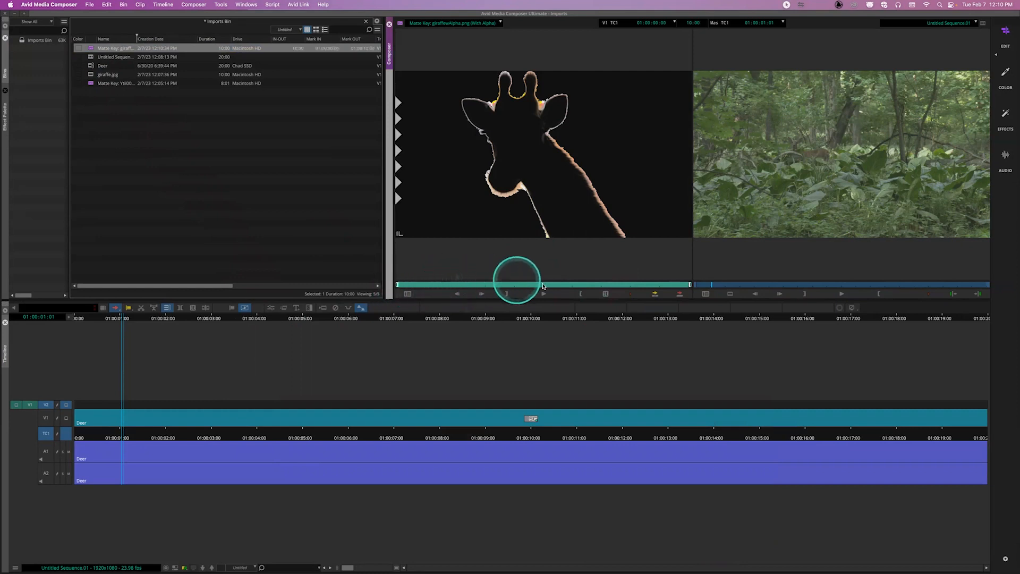
# Try the non-inverted giraffewAlpha.png matte key on V2 over Deer from the sequence start, and undo the overwrite.
pyautogui.moveTo(122, 435); pyautogui.dragTo(48, 433)
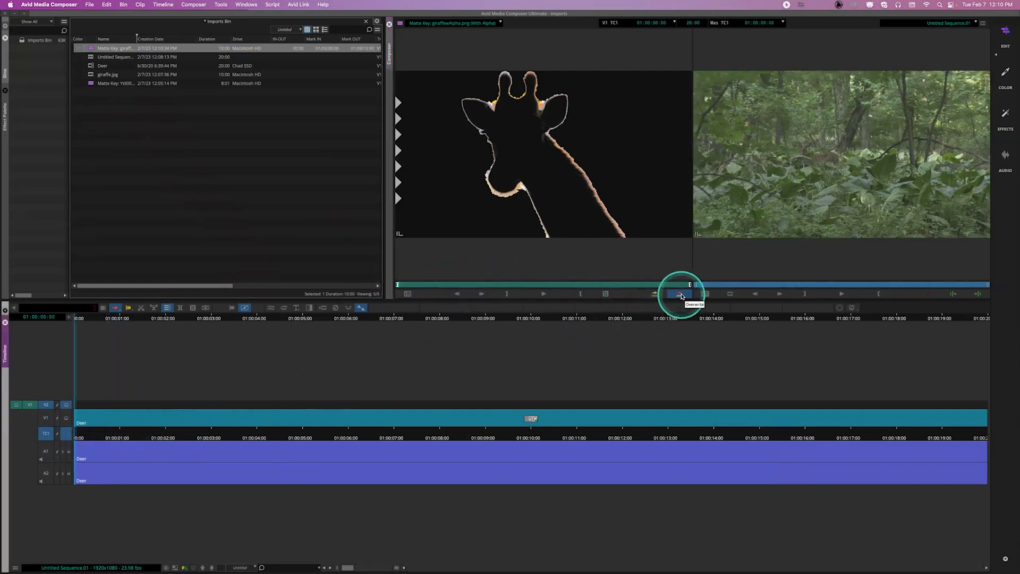
pyautogui.click(682, 296)
pyautogui.click(311, 434)
pyautogui.click(290, 437)
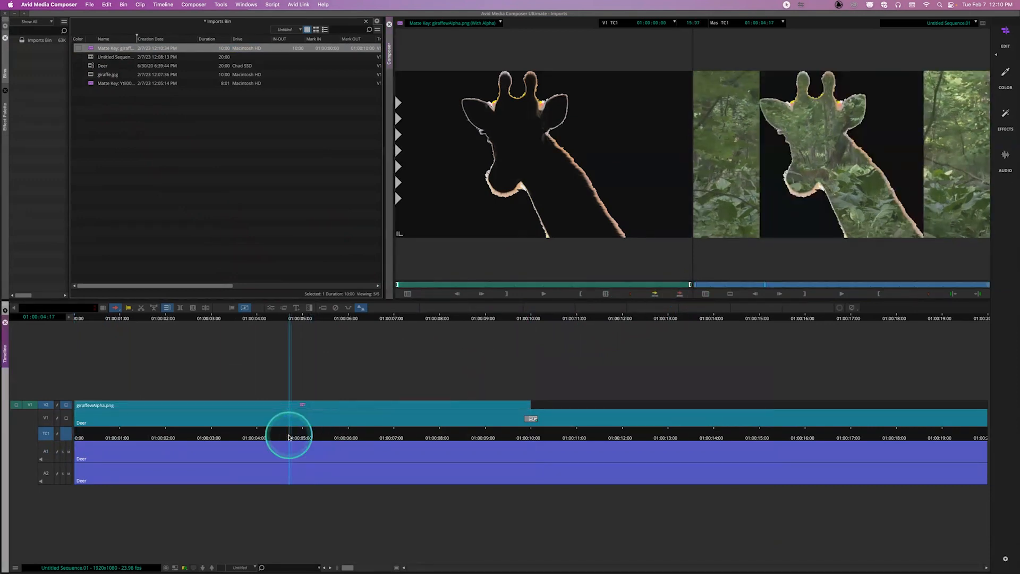
pyautogui.click(325, 356)
pyautogui.press('super+z')
pyautogui.click(113, 124)
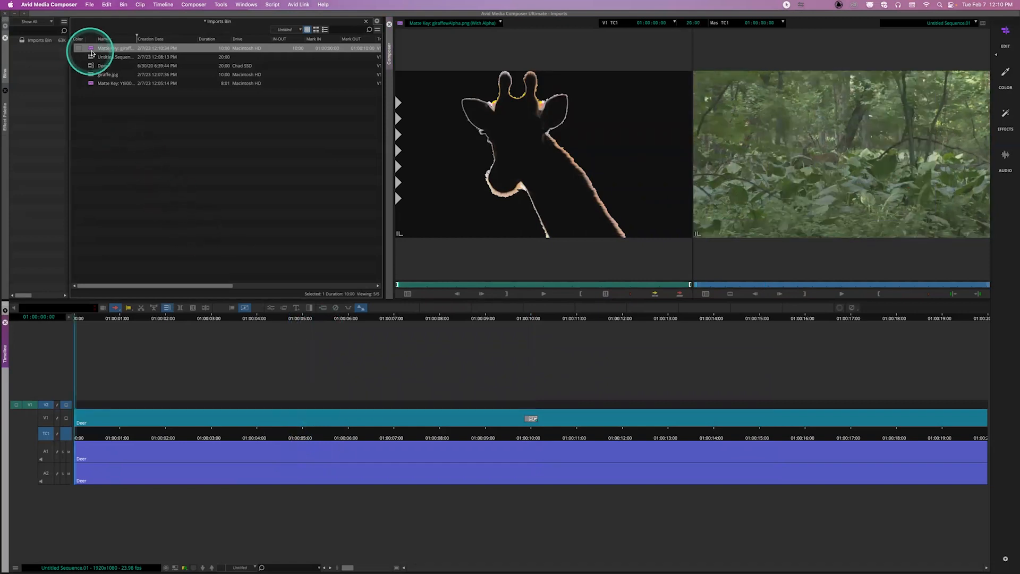
# Delete the giraffewAlpha.png matte key clip and its media files from the Imports Bin.
pyautogui.click(91, 48)
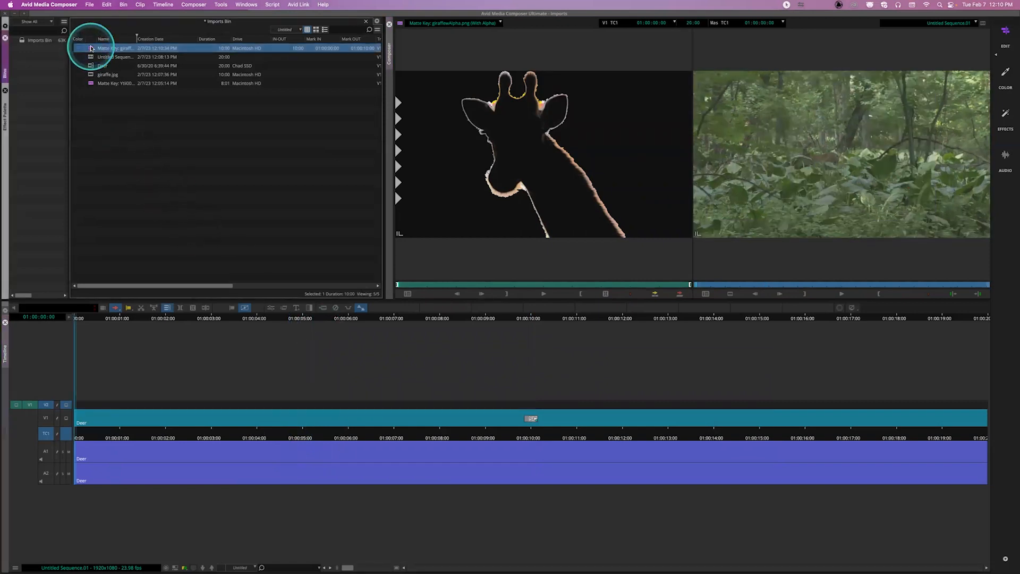
pyautogui.press('Delete')
pyautogui.click(508, 249)
pyautogui.click(504, 319)
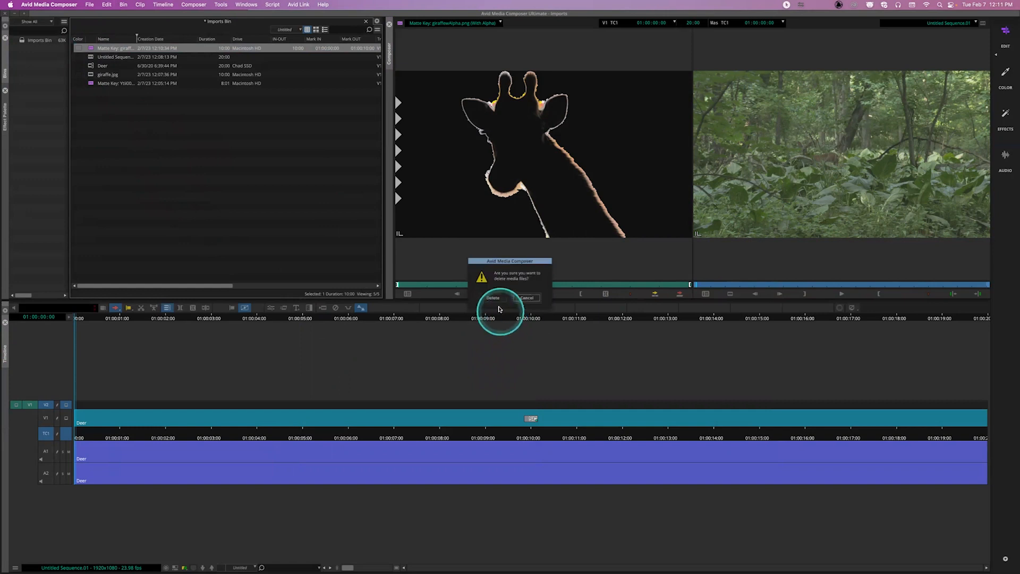
pyautogui.click(499, 296)
# Reopen the Source Browser for the bin and set the Alpha Channel import option to Invert on import (white = opaque).
pyautogui.rightClick(126, 115)
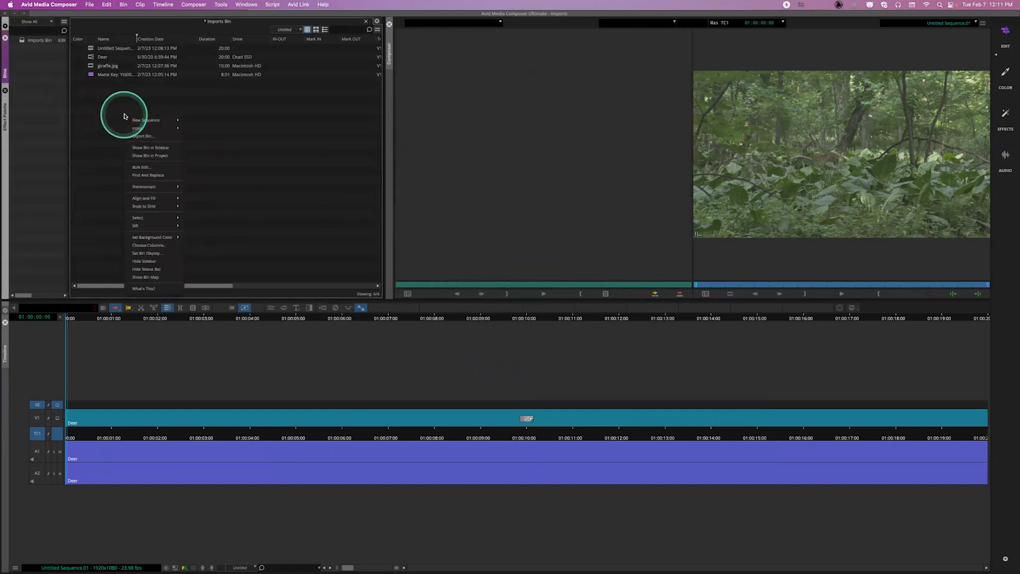
pyautogui.moveTo(149, 130)
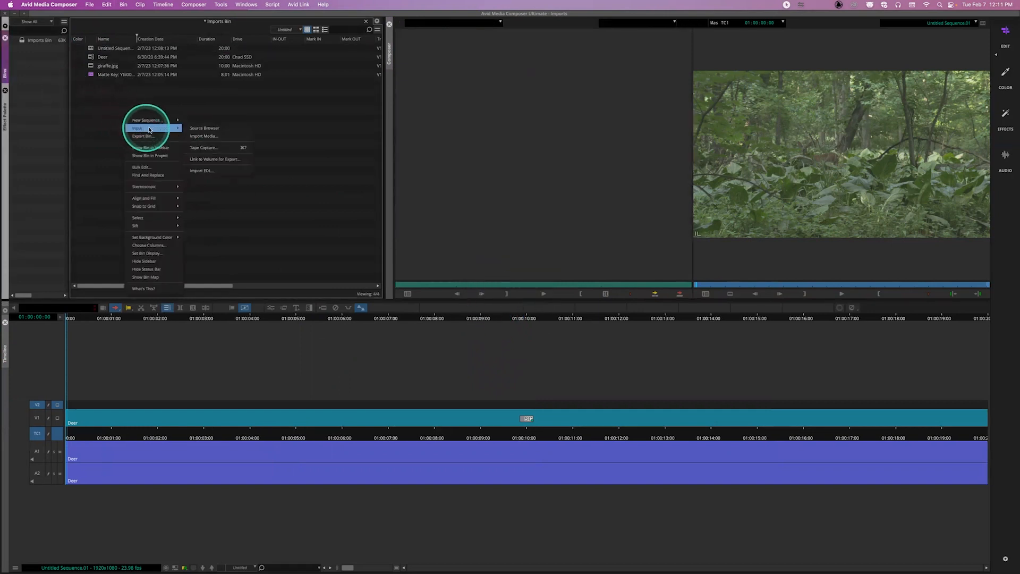
pyautogui.click(195, 131)
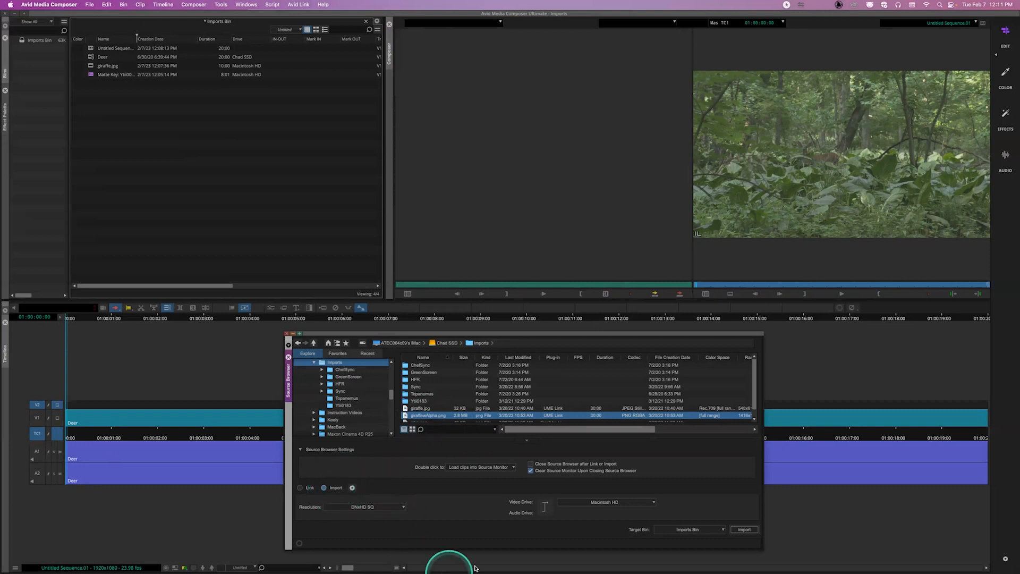
pyautogui.moveTo(477, 569)
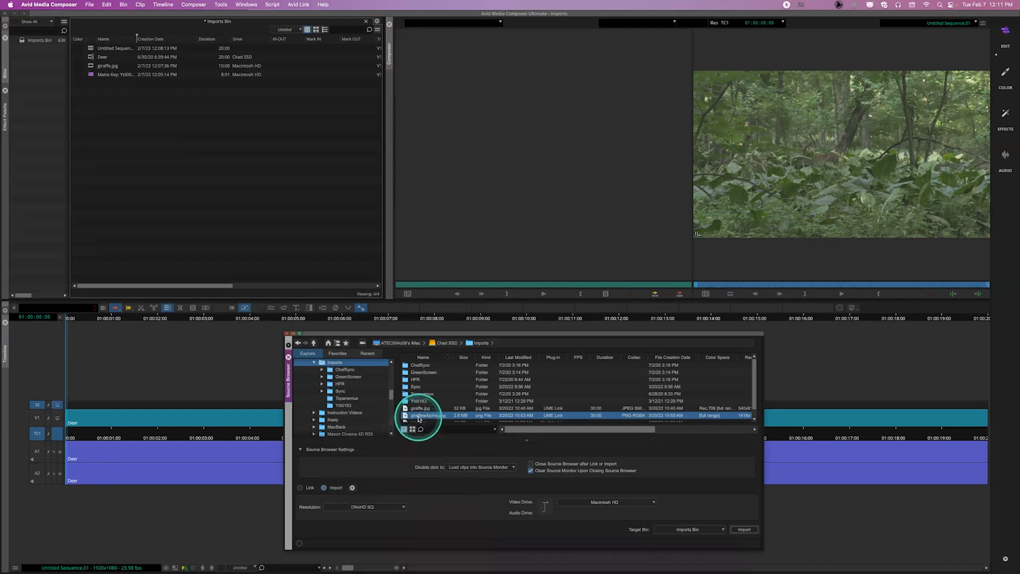
pyautogui.click(353, 487)
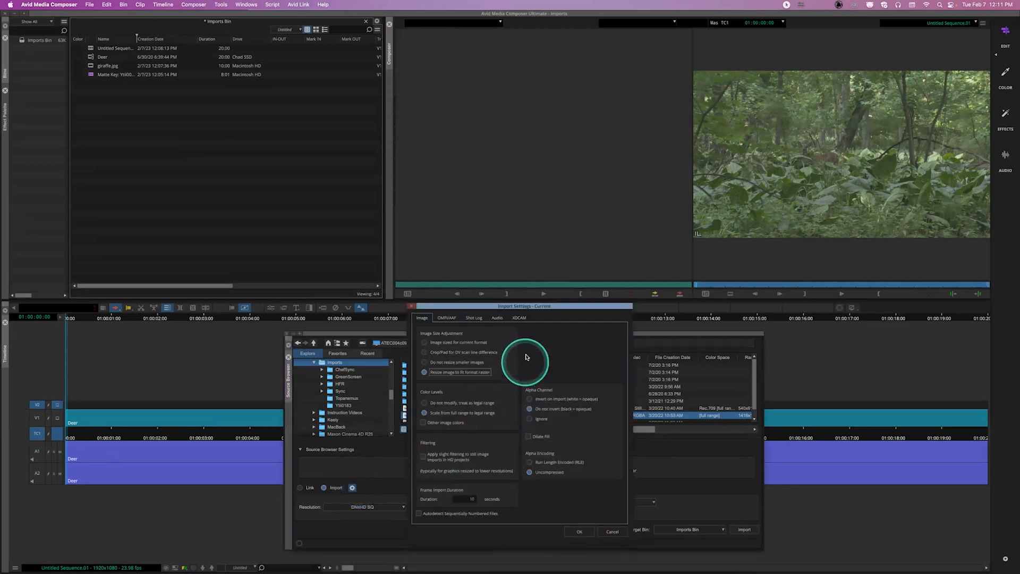
pyautogui.moveTo(492, 300); pyautogui.dragTo(517, 195)
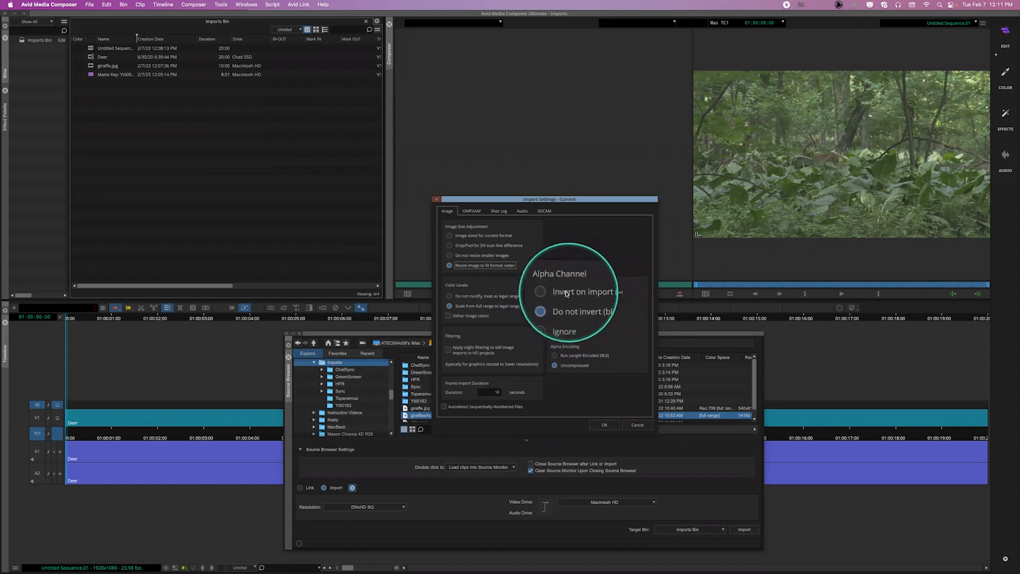
pyautogui.click(567, 292)
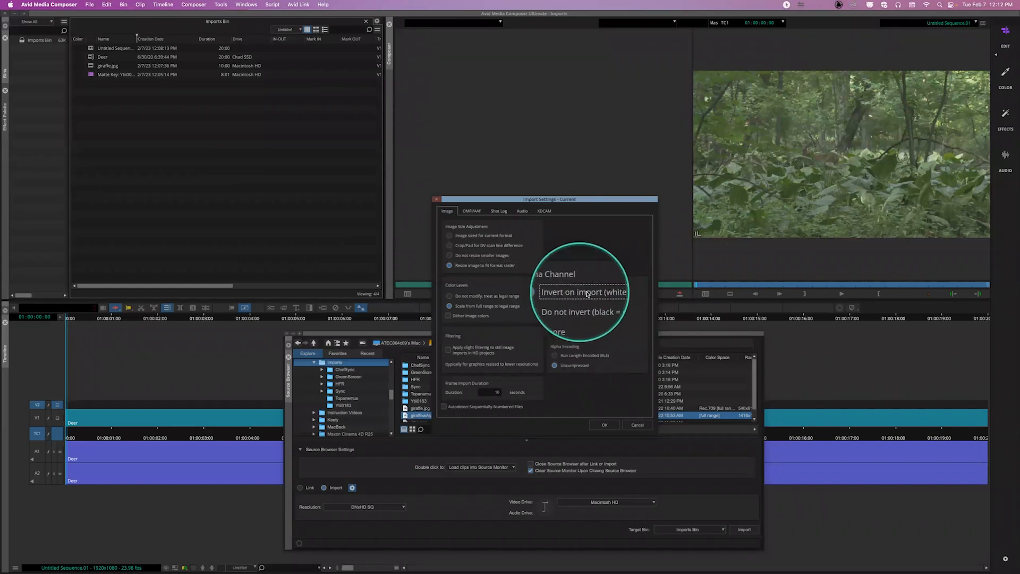
pyautogui.click(605, 425)
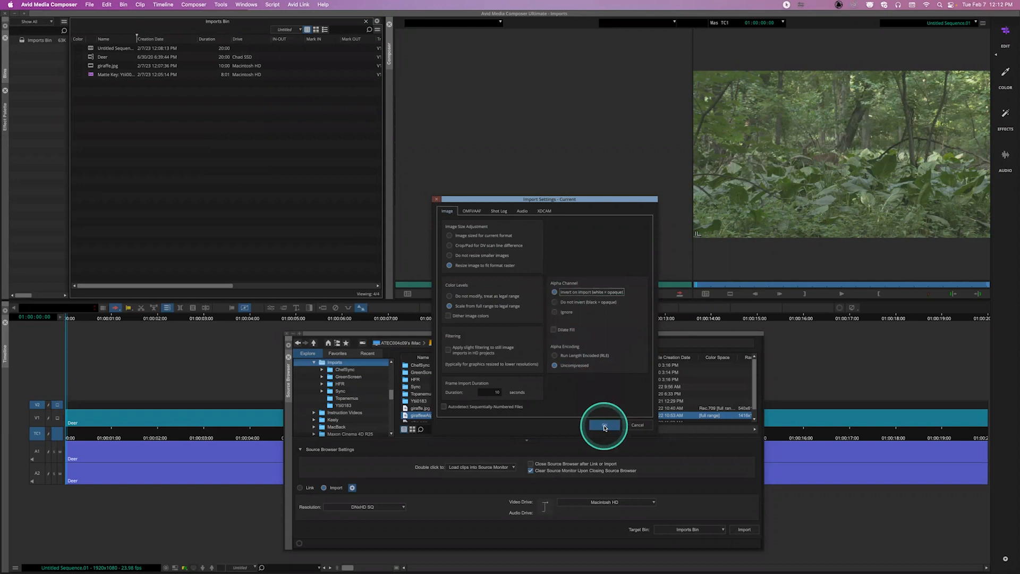
# Import giraffewAlpha.png with alpha inverted into the Imports Bin, mark the whole clip in the source monitor, and close the Source Browser.
pyautogui.click(743, 531)
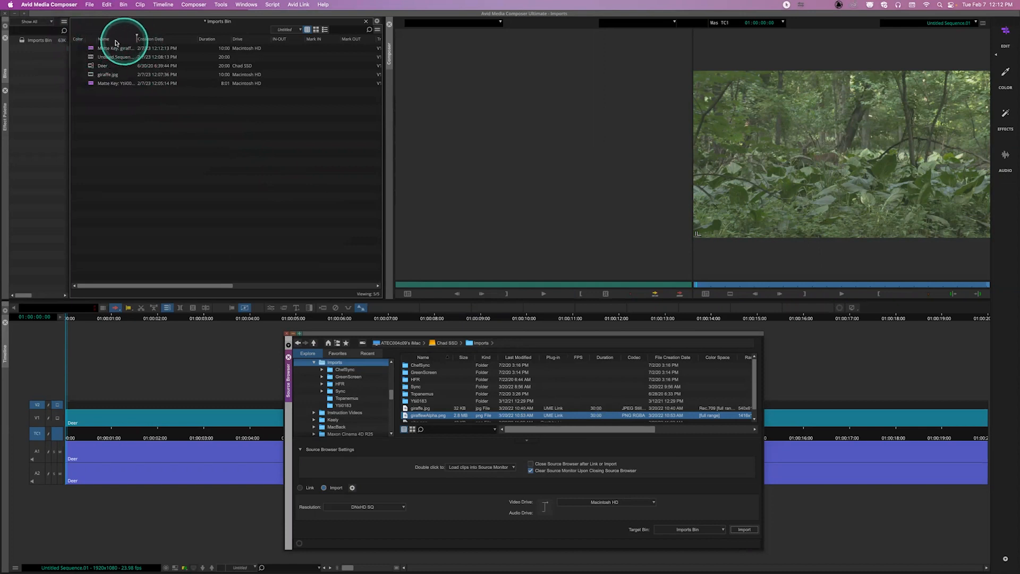
pyautogui.doubleClick(93, 49)
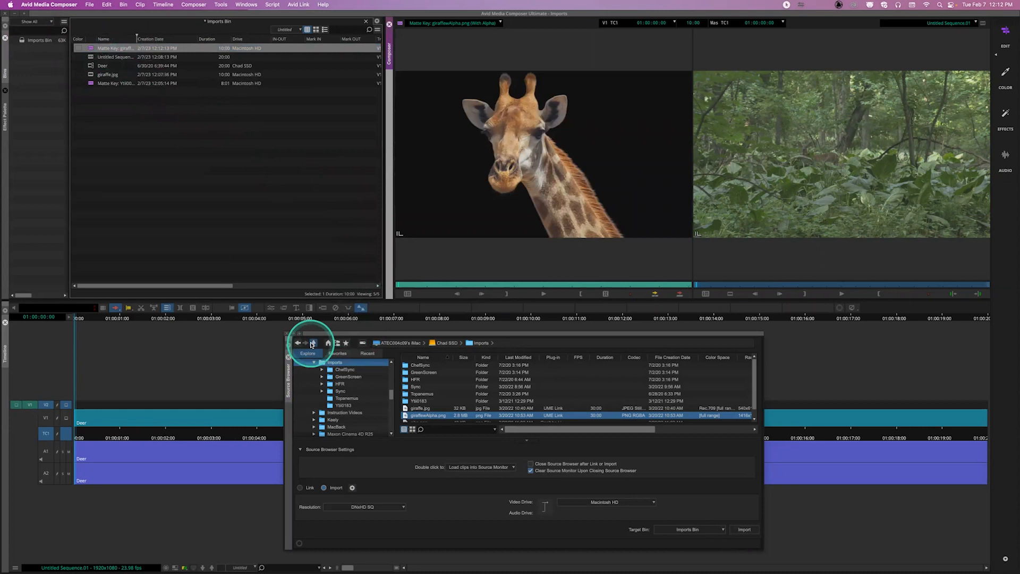
pyautogui.click(446, 214)
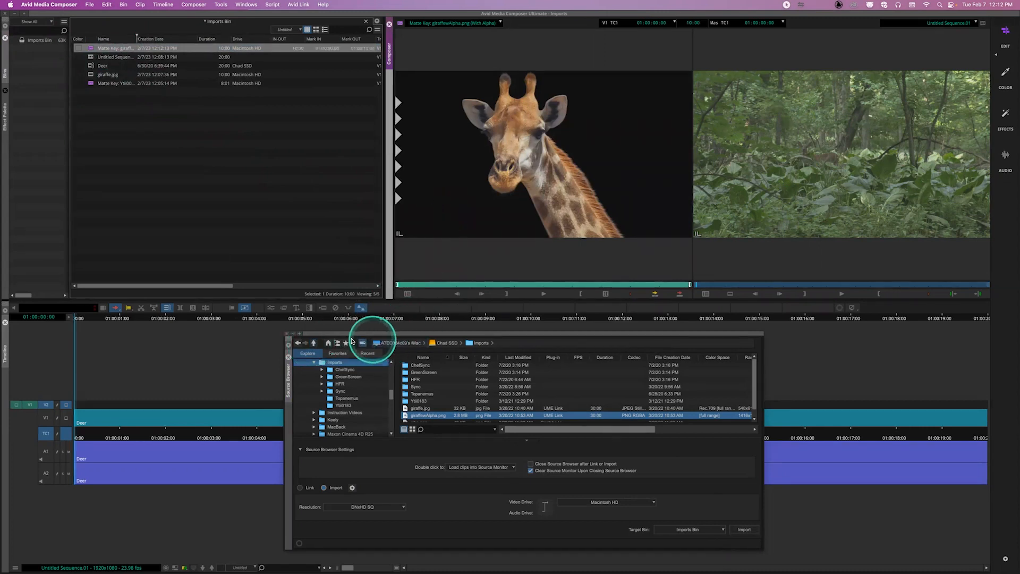
pyautogui.click(287, 354)
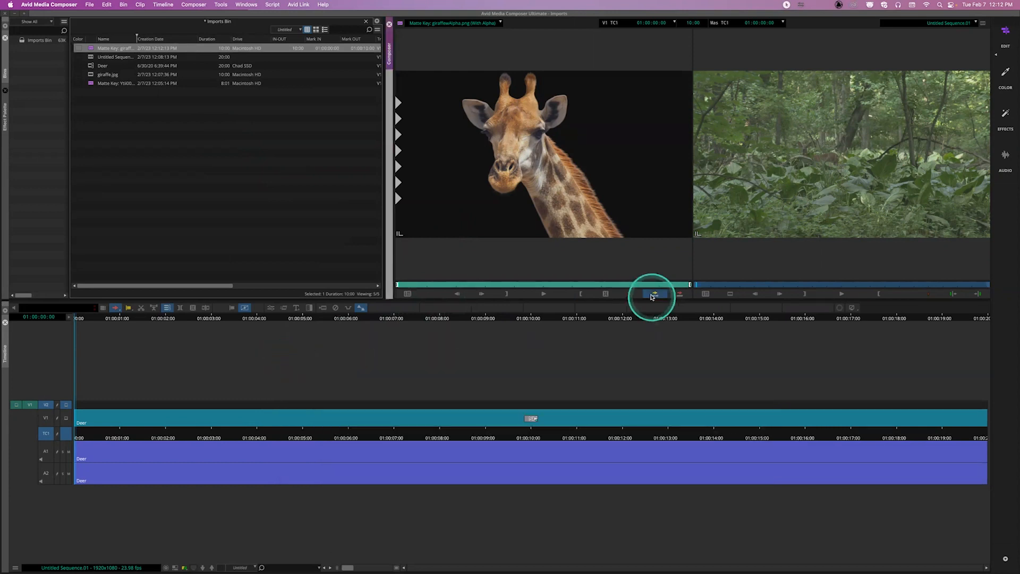
# Splice the inverted giraffewAlpha.png matte key into V2 at the sequence start and preview the composite over Deer.
pyautogui.click(655, 296)
pyautogui.click(417, 416)
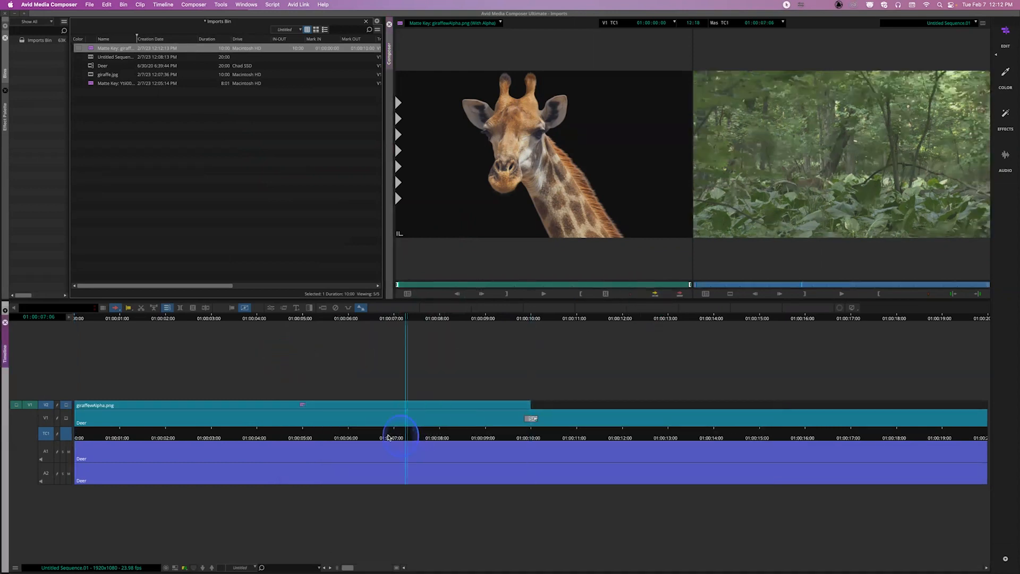
pyautogui.click(343, 437)
pyautogui.click(300, 436)
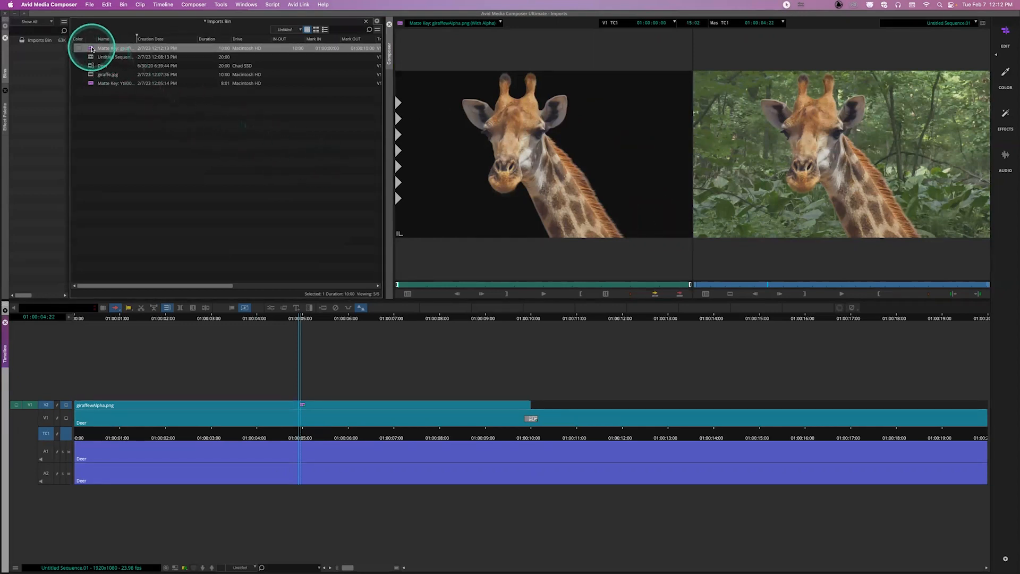
pyautogui.click(90, 48)
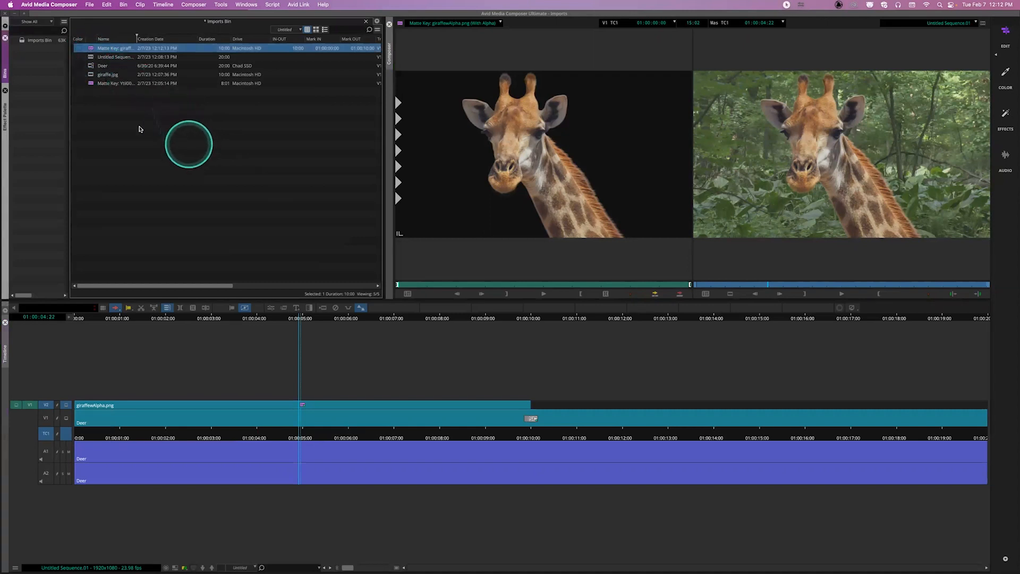
pyautogui.click(164, 182)
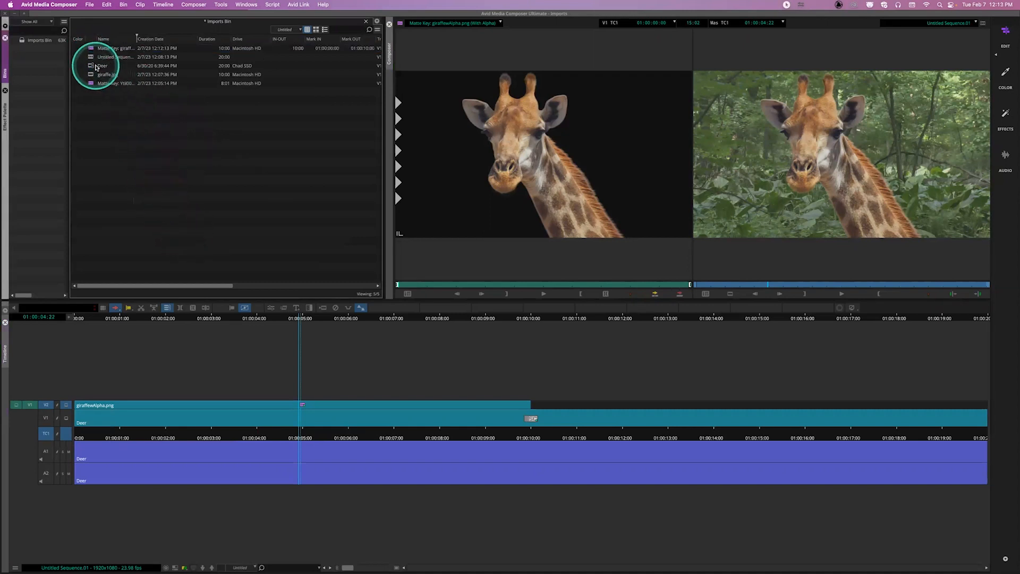
pyautogui.click(92, 56)
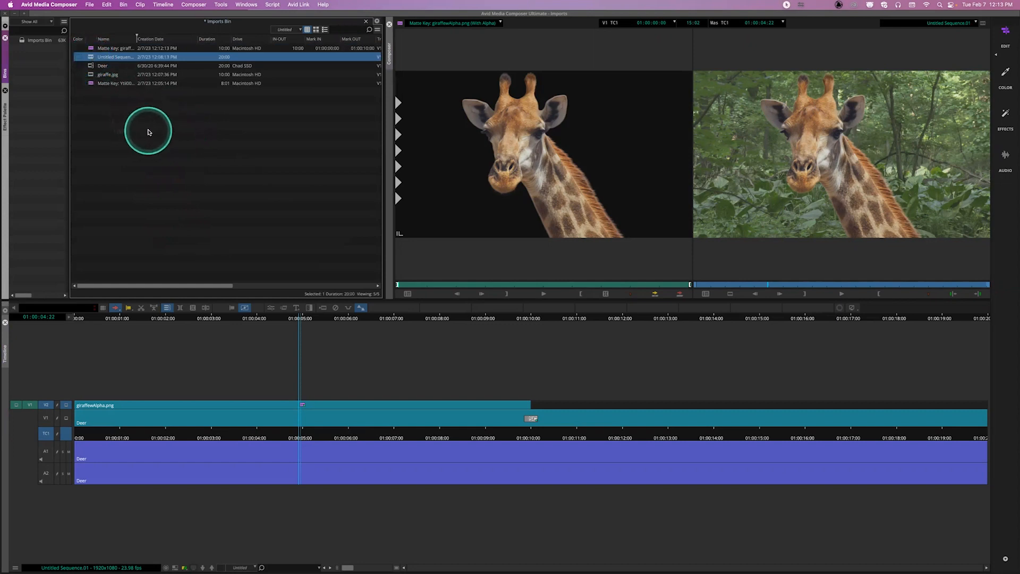
pyautogui.click(171, 141)
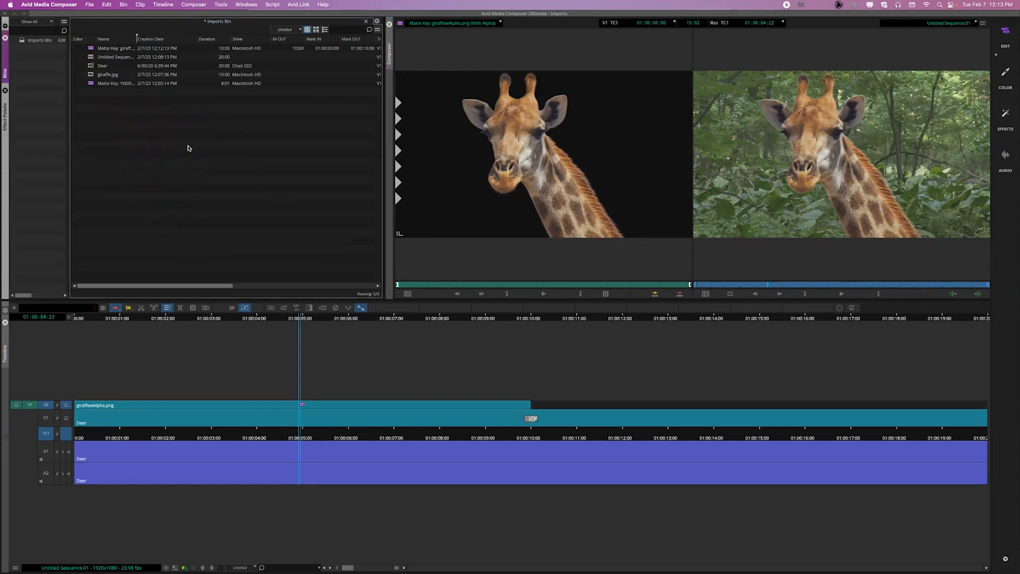
pyautogui.click(184, 133)
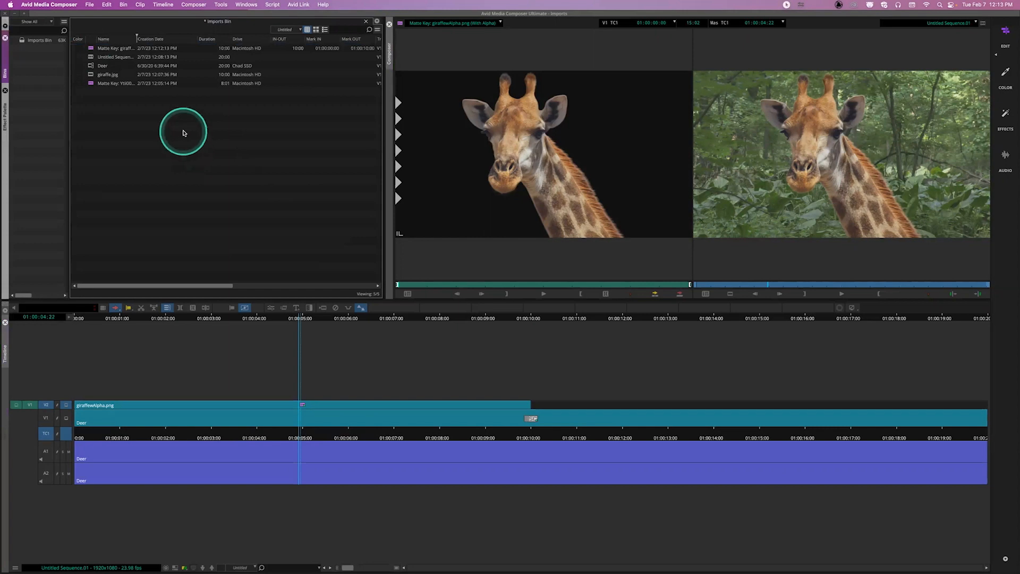
# Open an enlarged Source Browser for the bin, select Canoe.mxf in the Topanemus folder, and examine its raster dimension and bit depth columns.
pyautogui.rightClick(181, 126)
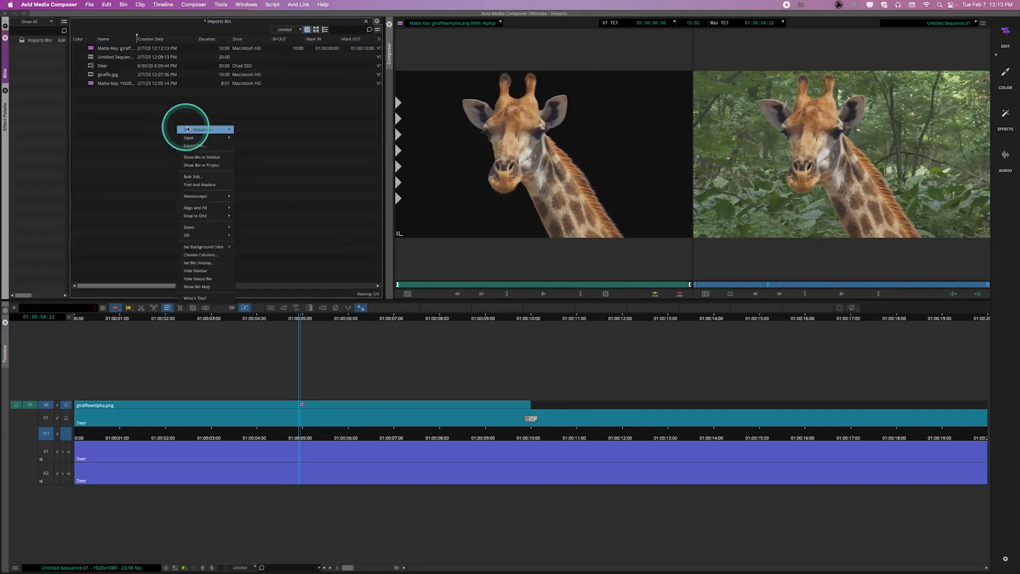
pyautogui.moveTo(197, 141)
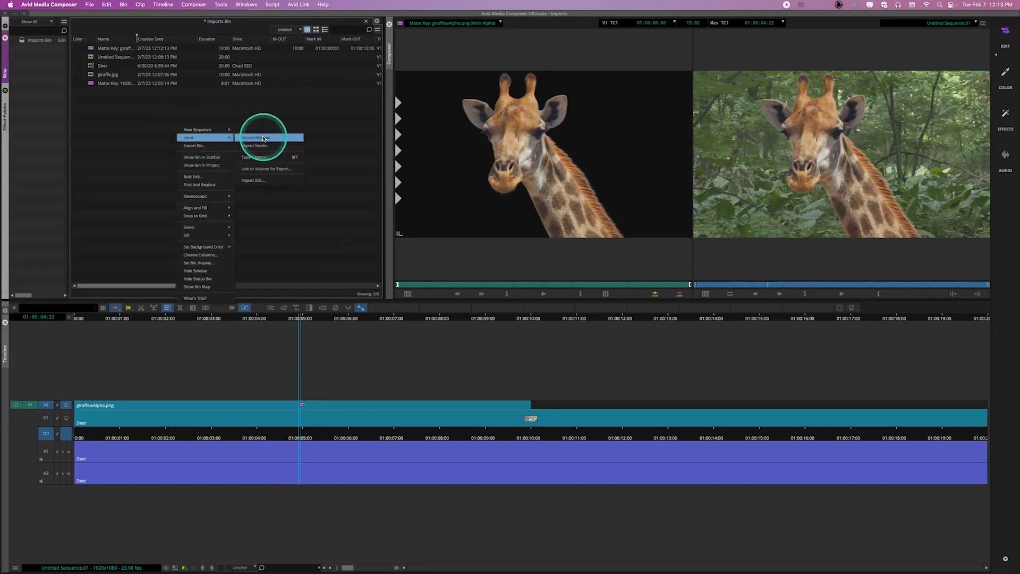
pyautogui.click(263, 137)
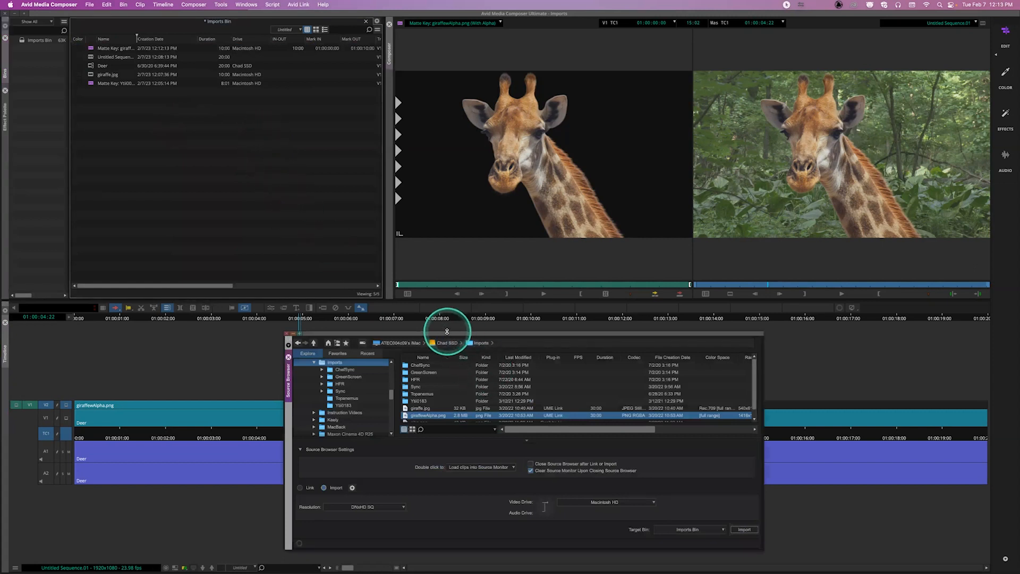
pyautogui.moveTo(446, 331); pyautogui.dragTo(448, 202)
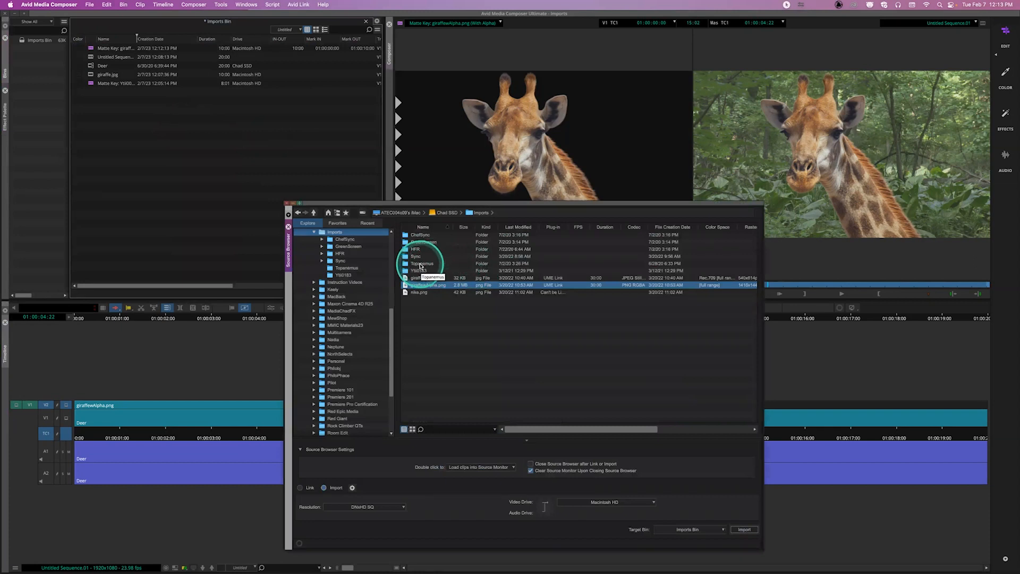
pyautogui.doubleClick(420, 264)
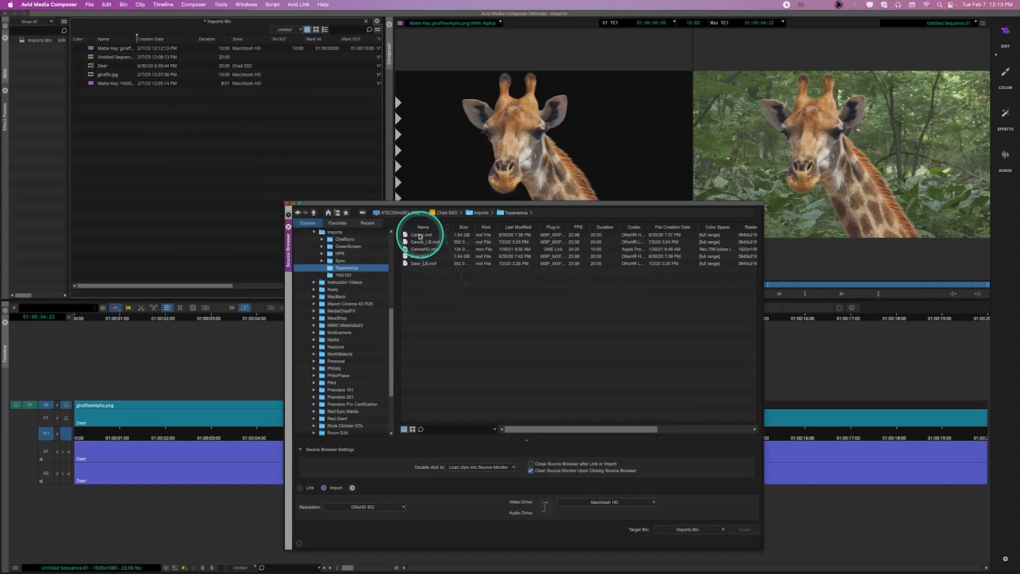
pyautogui.click(419, 235)
pyautogui.moveTo(587, 428); pyautogui.dragTo(620, 429)
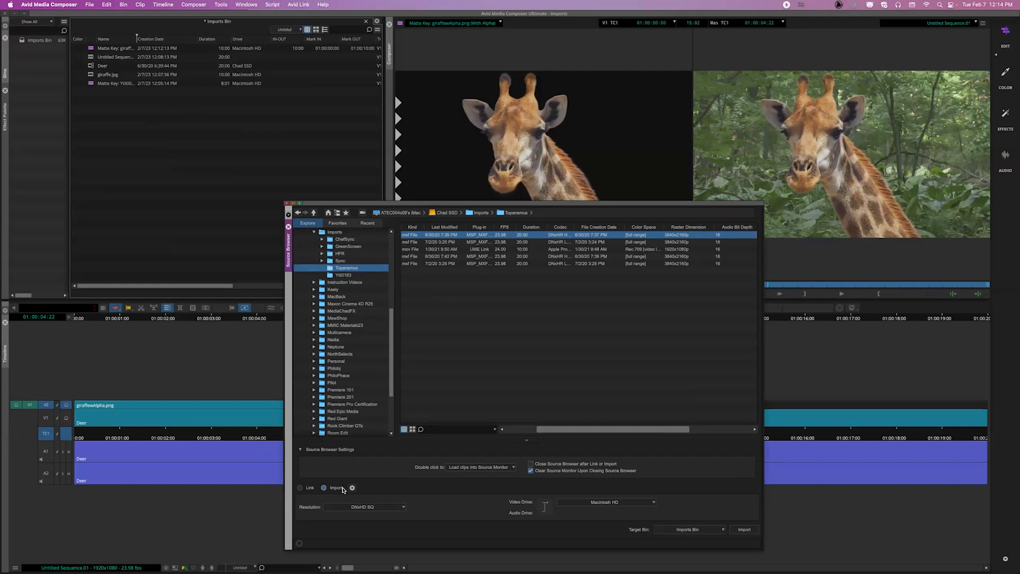
# Switch from importing to linking, link Canoe.mxf to the Imports Bin, and close the Source Browser.
pyautogui.click(302, 488)
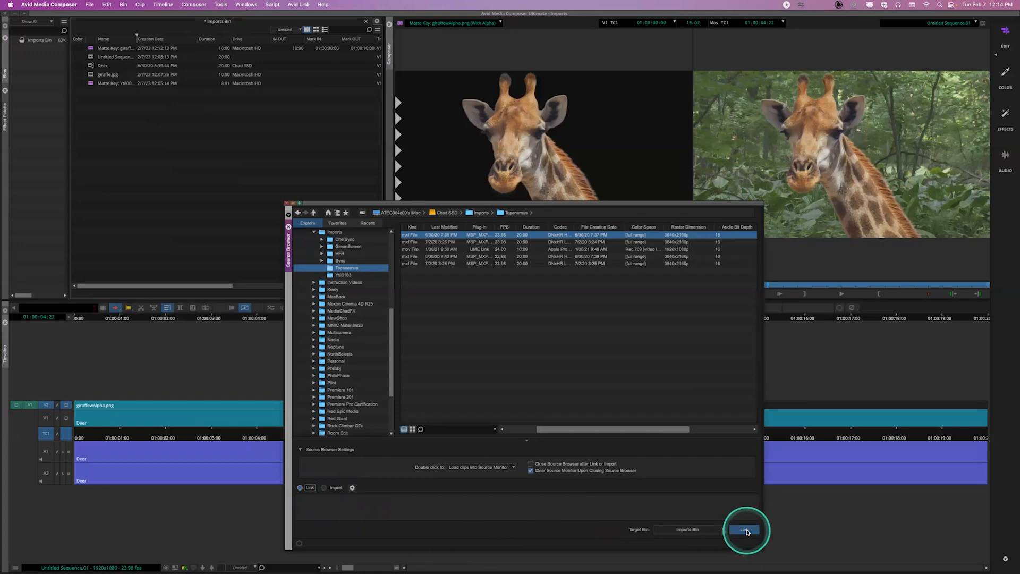
pyautogui.click(746, 530)
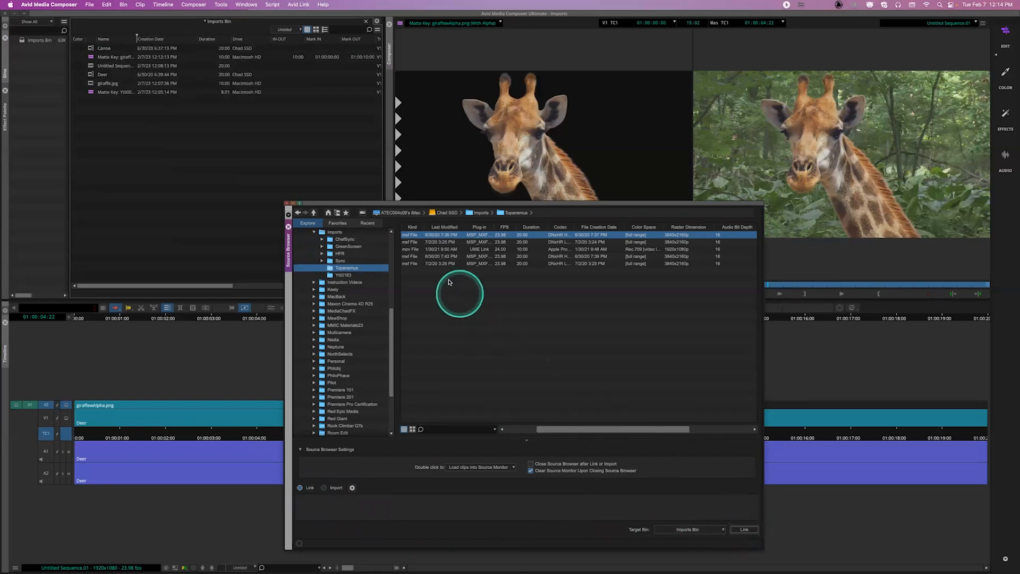
pyautogui.click(291, 204)
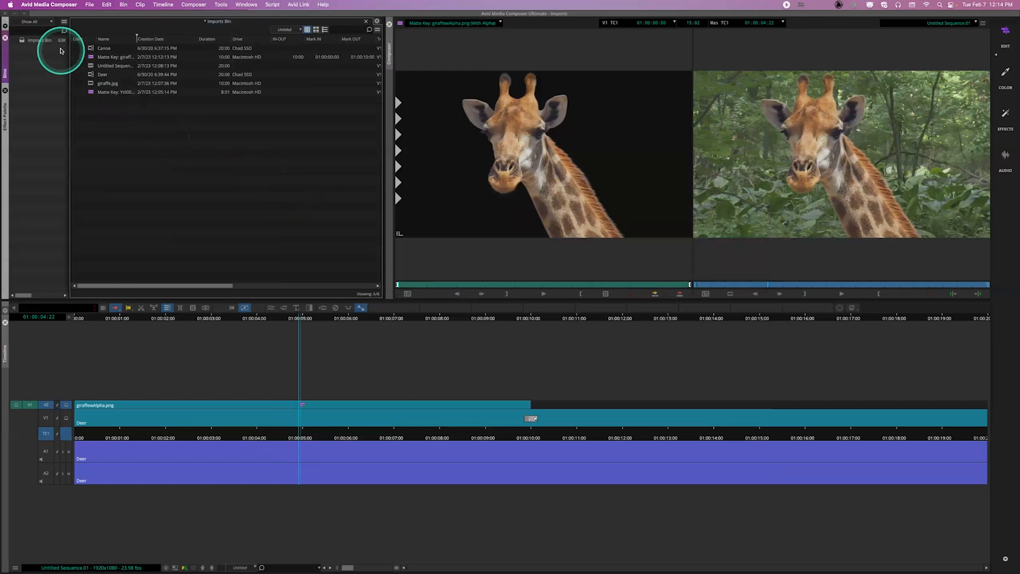
# Load the Canoe clip into the source monitor, scrub through its opening seconds, and return to the clip's first frame.
pyautogui.doubleClick(91, 47)
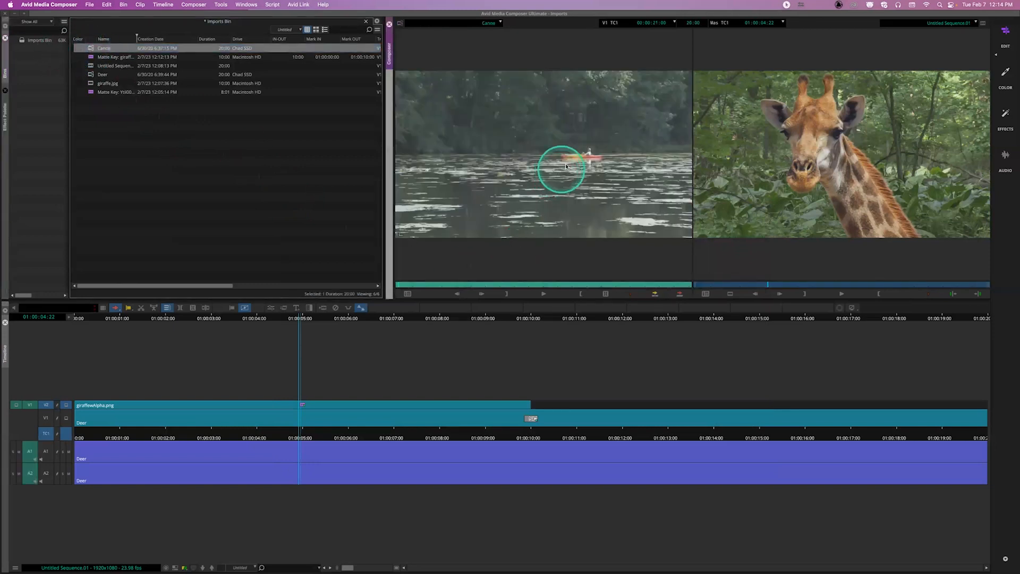
pyautogui.click(431, 285)
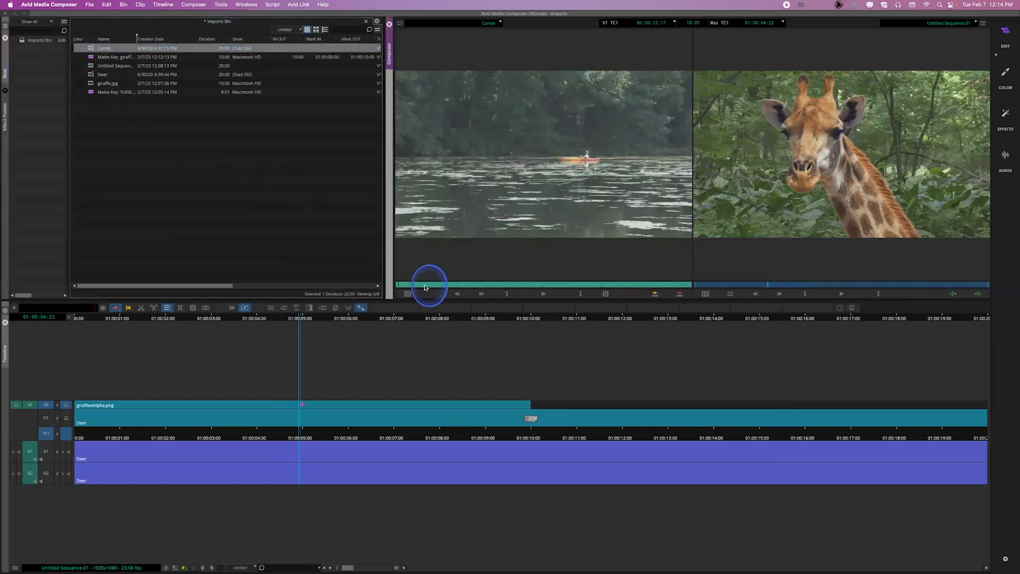
pyautogui.moveTo(479, 290); pyautogui.dragTo(388, 282)
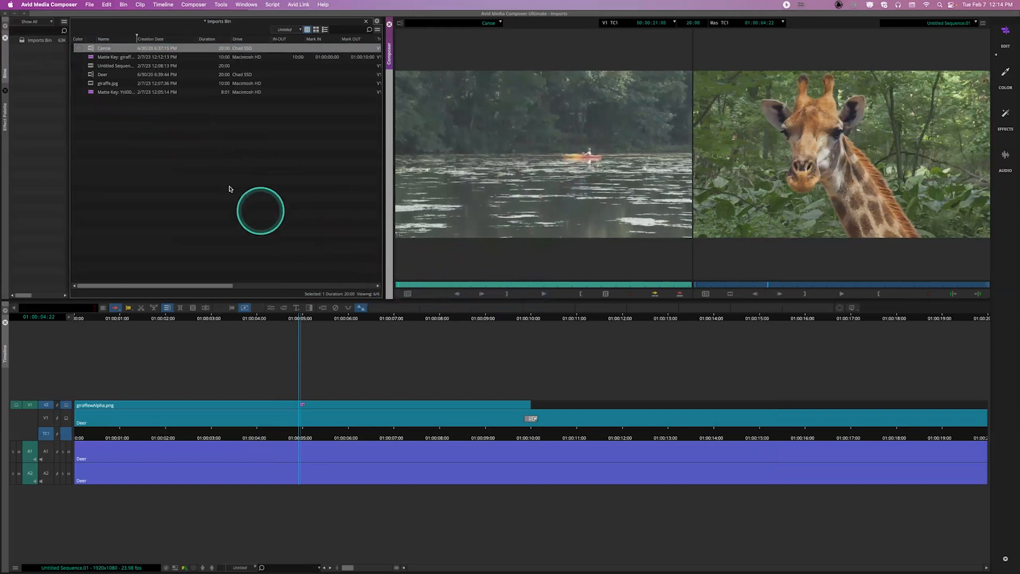
# Open the Source Settings for Canoe and review its Linked Plug-in, Color Encoding, FrameFlex and Playback Rates options, ending on Color Encoding.
pyautogui.rightClick(90, 48)
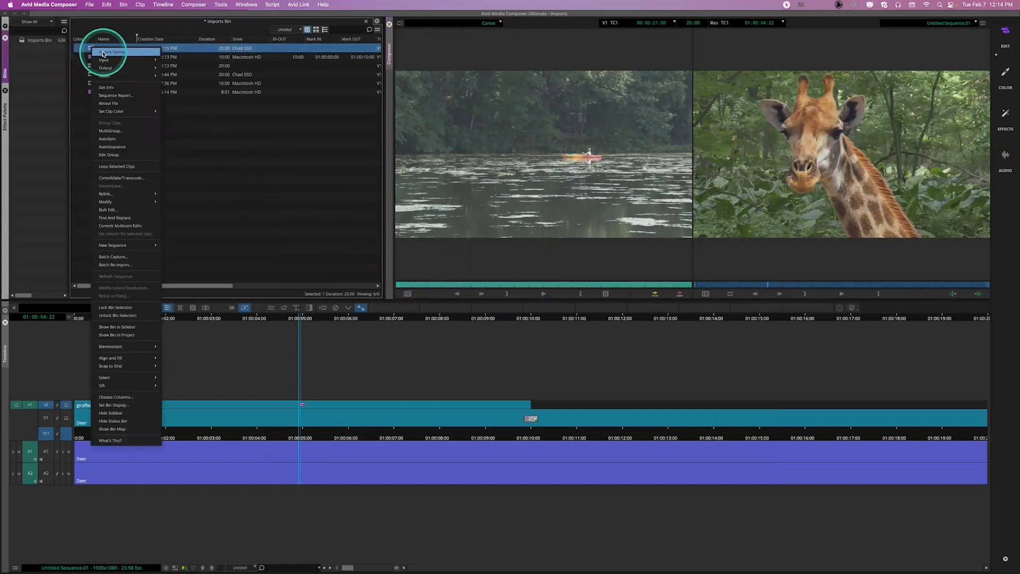
pyautogui.click(104, 54)
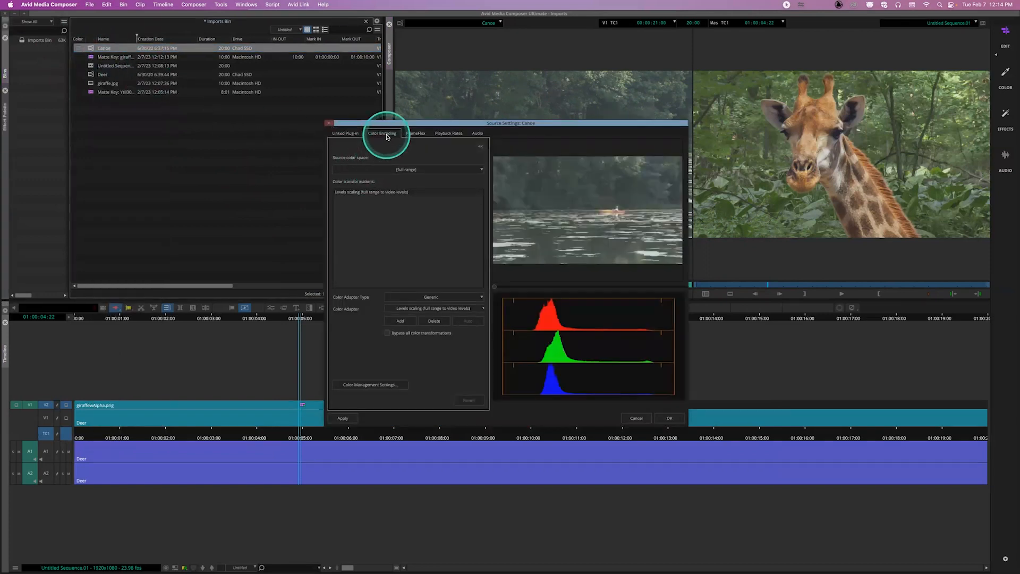
pyautogui.click(347, 134)
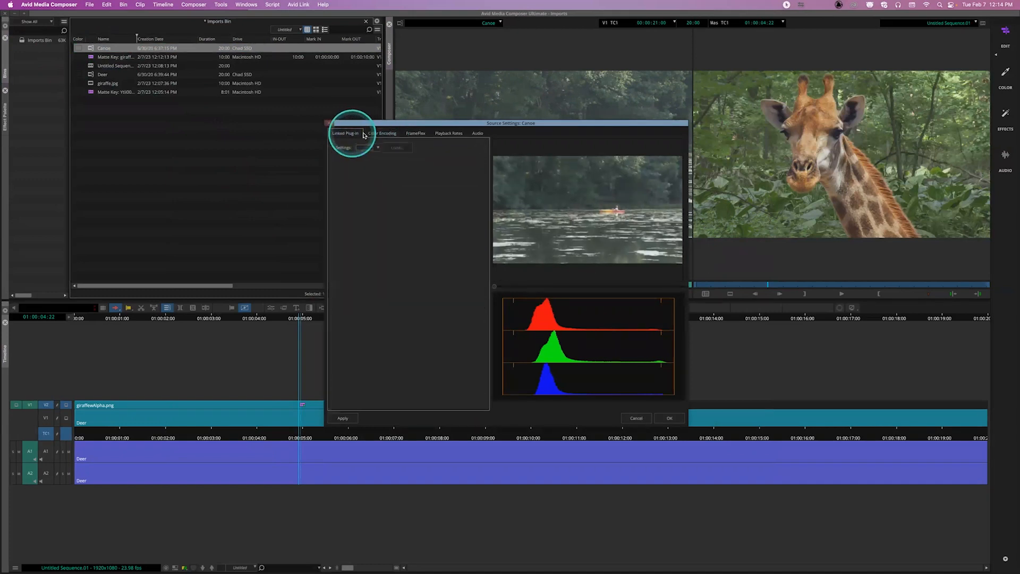
pyautogui.click(383, 134)
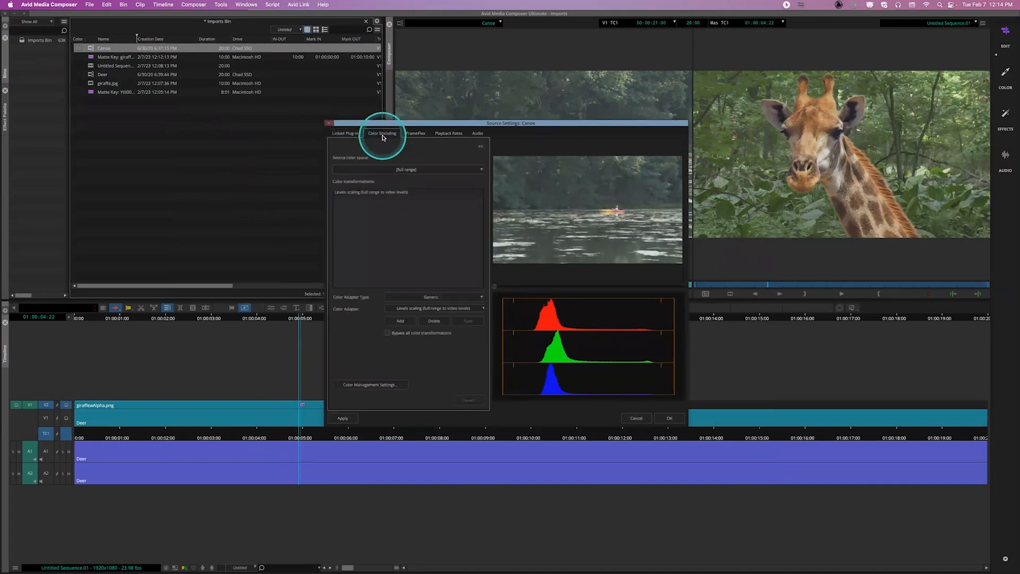
pyautogui.click(420, 134)
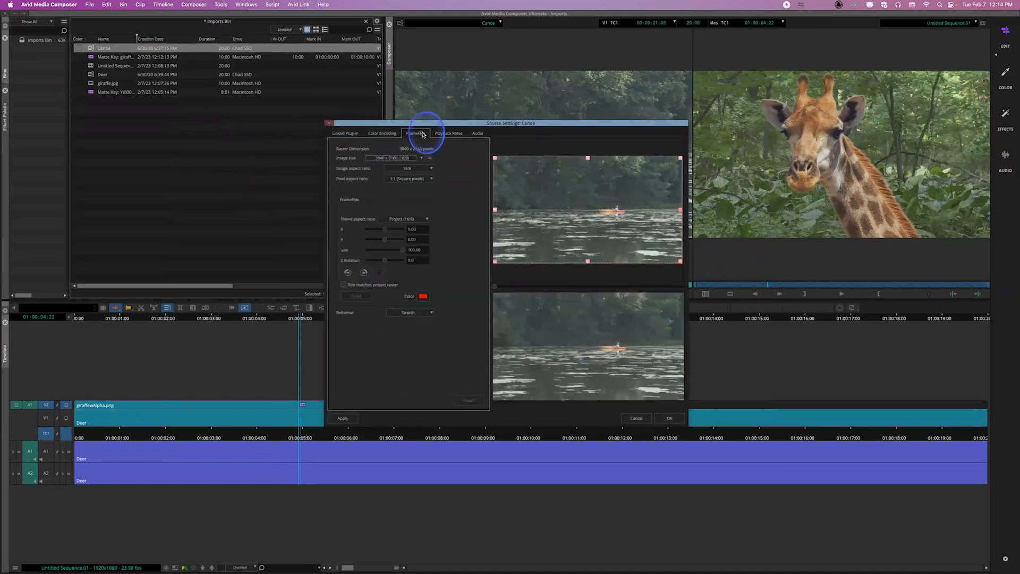
pyautogui.click(450, 134)
pyautogui.click(381, 134)
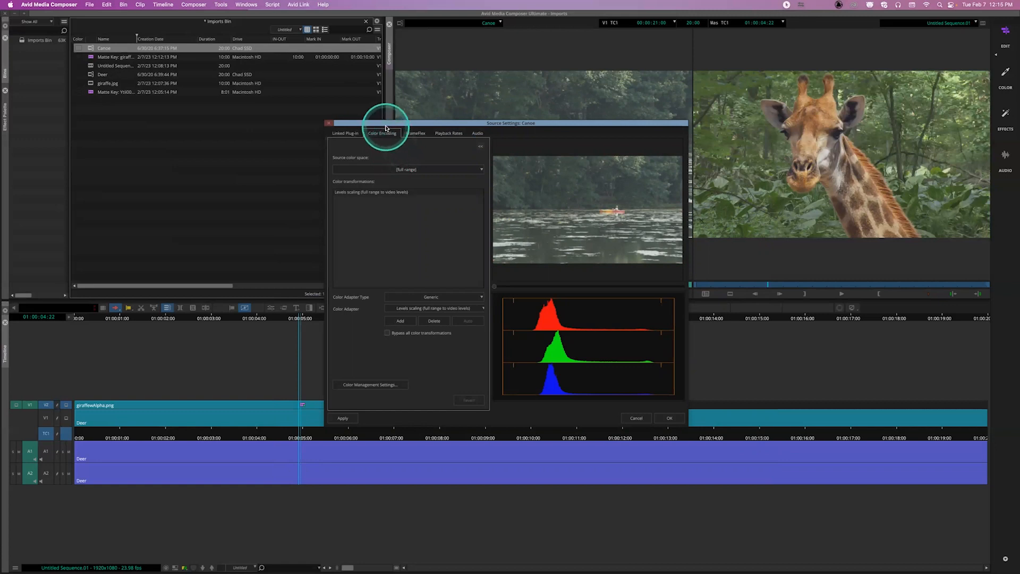
# Reposition the Source Settings window beside the source image and set Canoe's source color space to Rec.709 [video levels].
pyautogui.moveTo(388, 126); pyautogui.dragTo(343, 92)
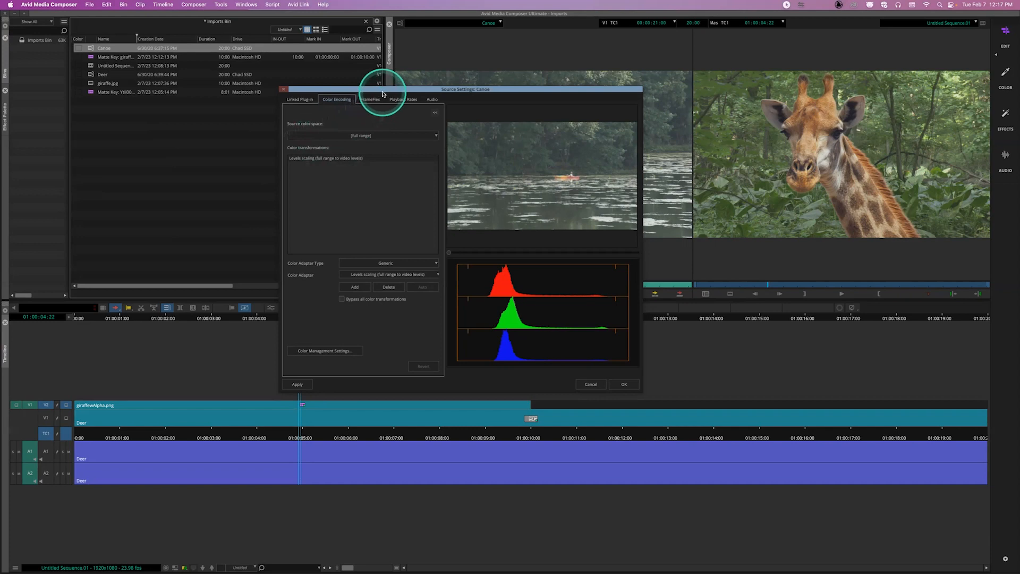
pyautogui.moveTo(383, 90); pyautogui.dragTo(179, 131)
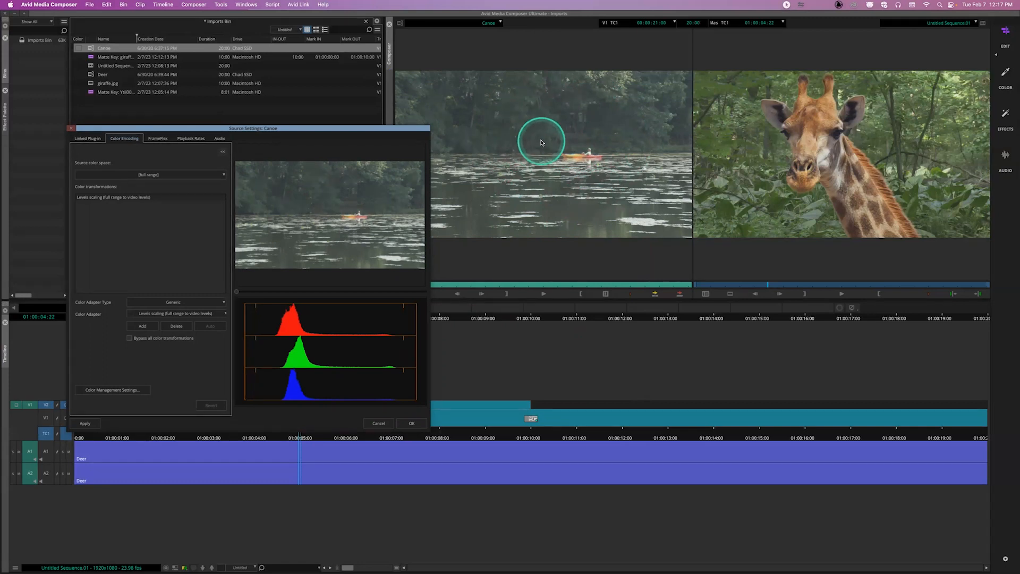
pyautogui.moveTo(301, 127); pyautogui.dragTo(572, 137)
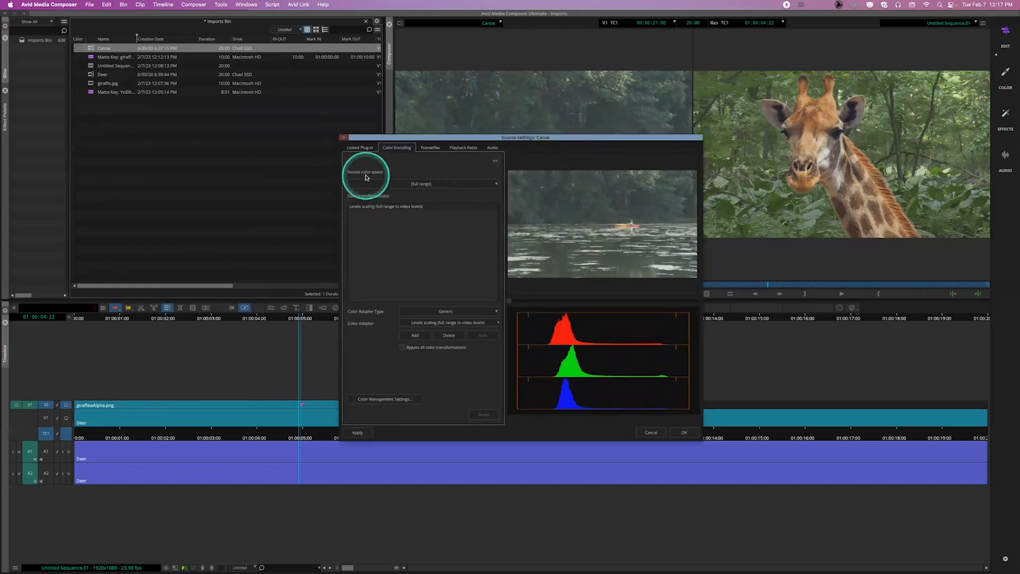
pyautogui.click(428, 183)
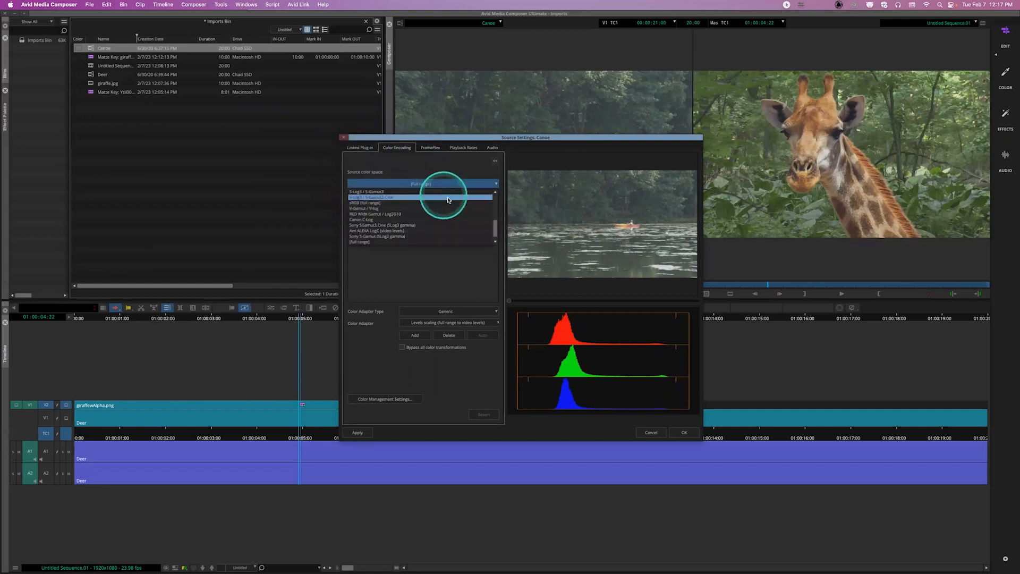
pyautogui.moveTo(494, 229); pyautogui.dragTo(491, 202)
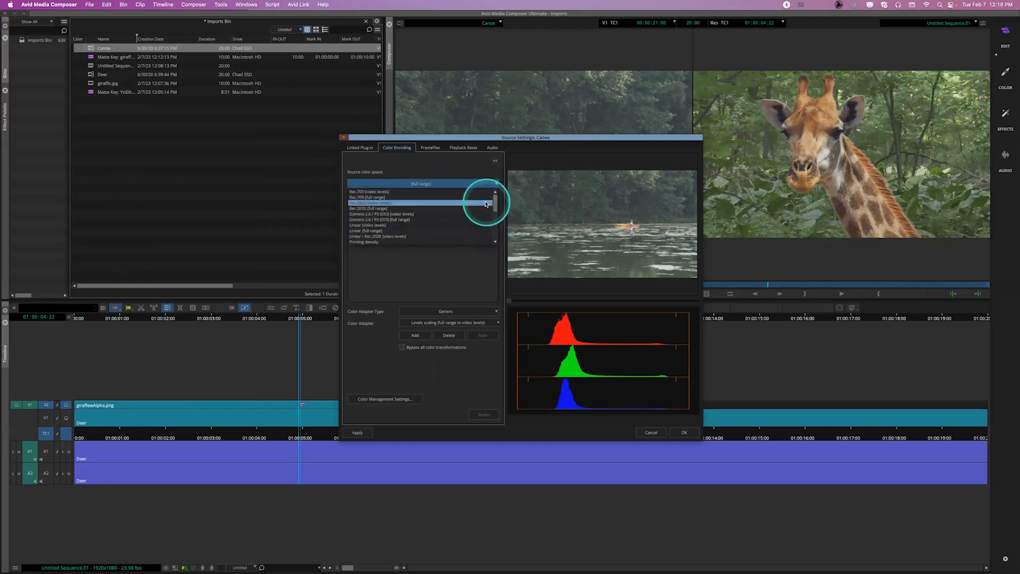
pyautogui.click(400, 192)
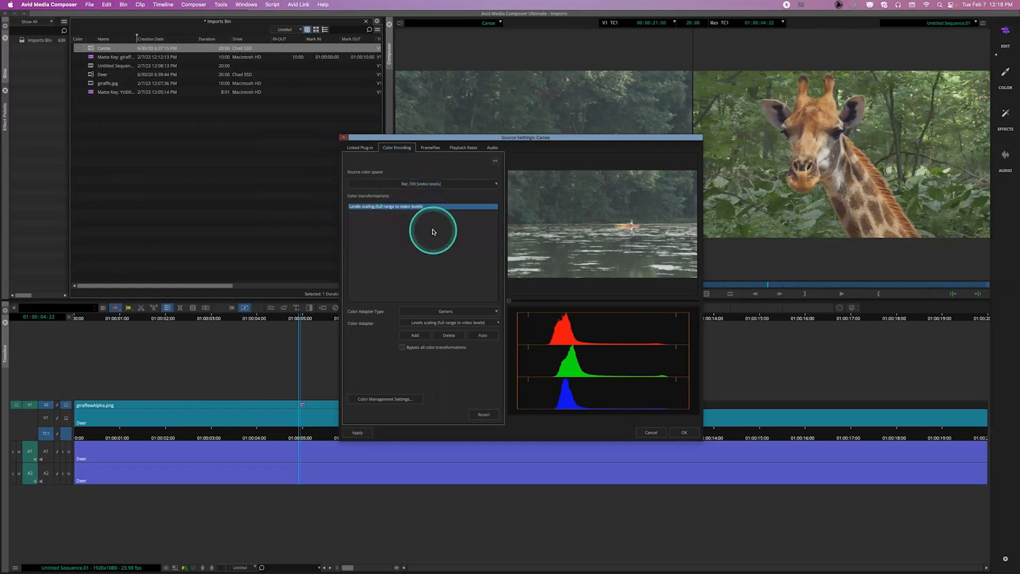
# Examine the color adapter type choices and the list of Generic color adapters available for Canoe's color transformations.
pyautogui.moveTo(462, 138); pyautogui.dragTo(432, 131)
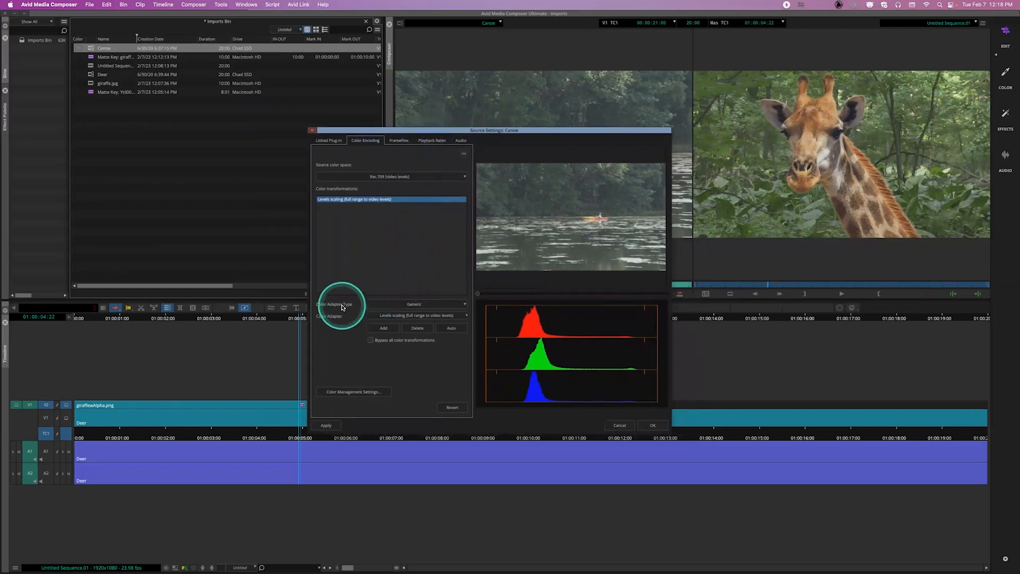
pyautogui.click(374, 305)
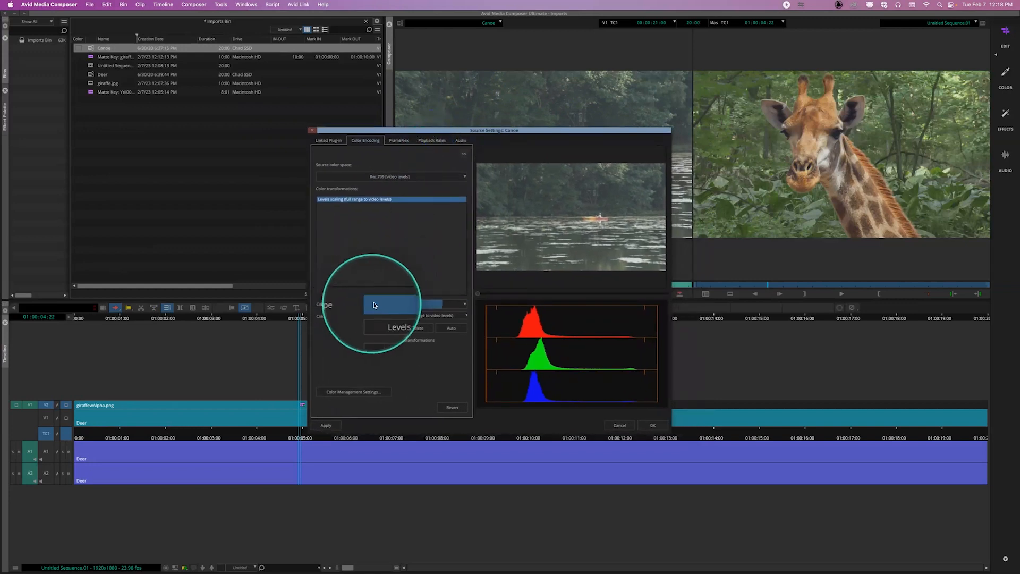
pyautogui.click(405, 304)
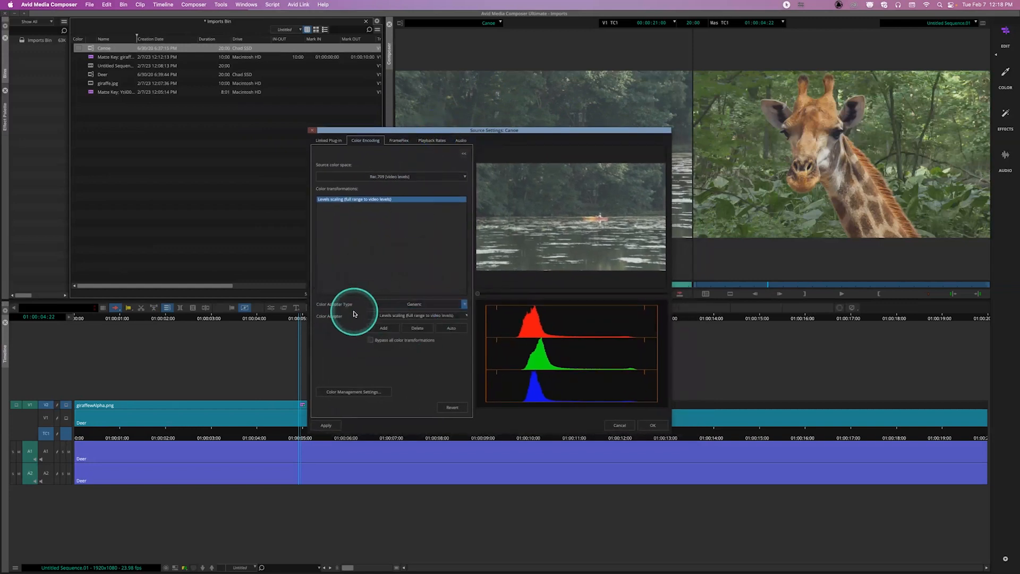
pyautogui.click(412, 315)
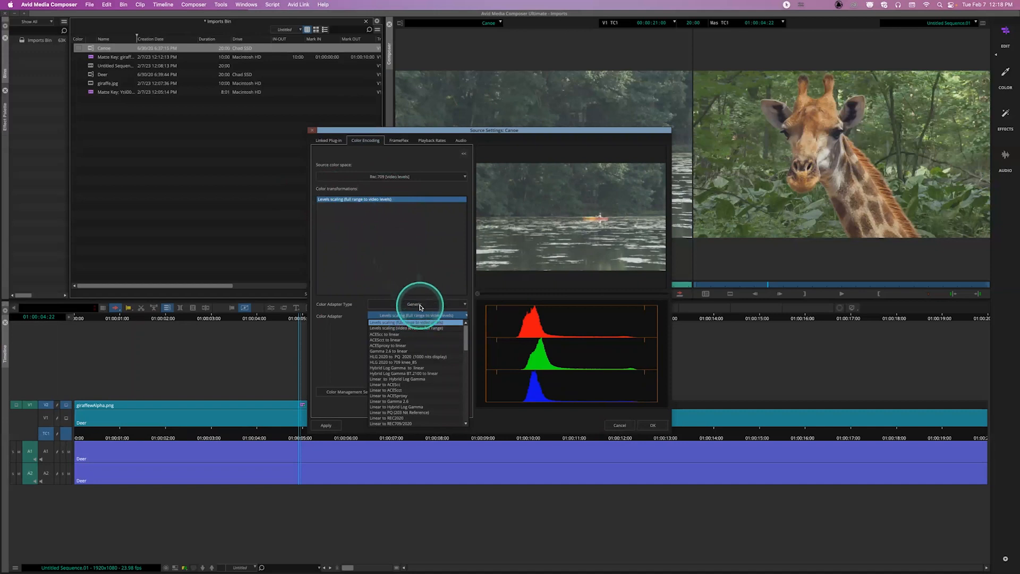
# Add the Canon C-Log to REC709 color transformation to the Canoe clip and compare its preview with the source image.
pyautogui.moveTo(466, 344); pyautogui.dragTo(458, 398)
pyautogui.click(408, 390)
pyautogui.moveTo(440, 133); pyautogui.dragTo(375, 131)
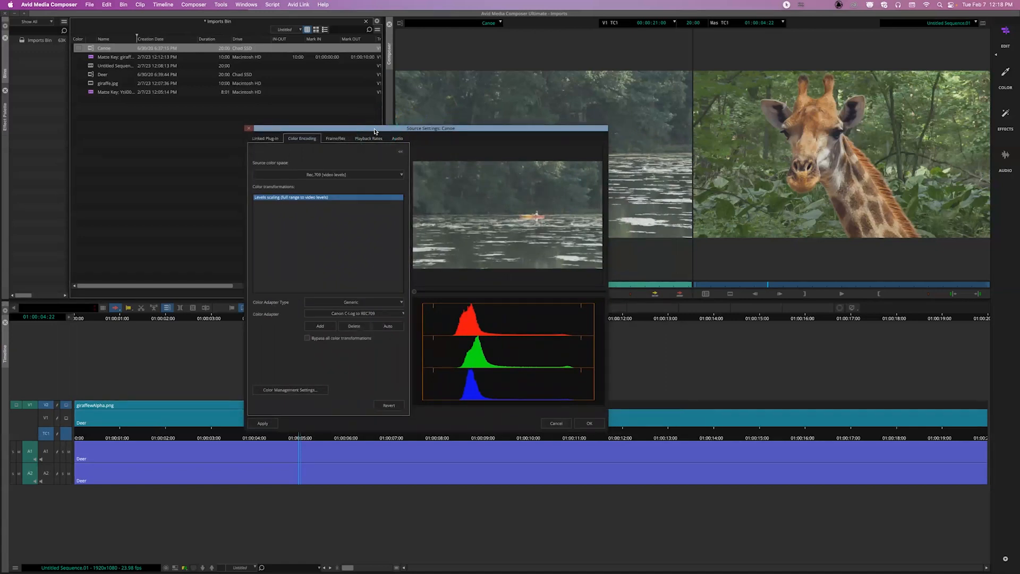
pyautogui.click(322, 326)
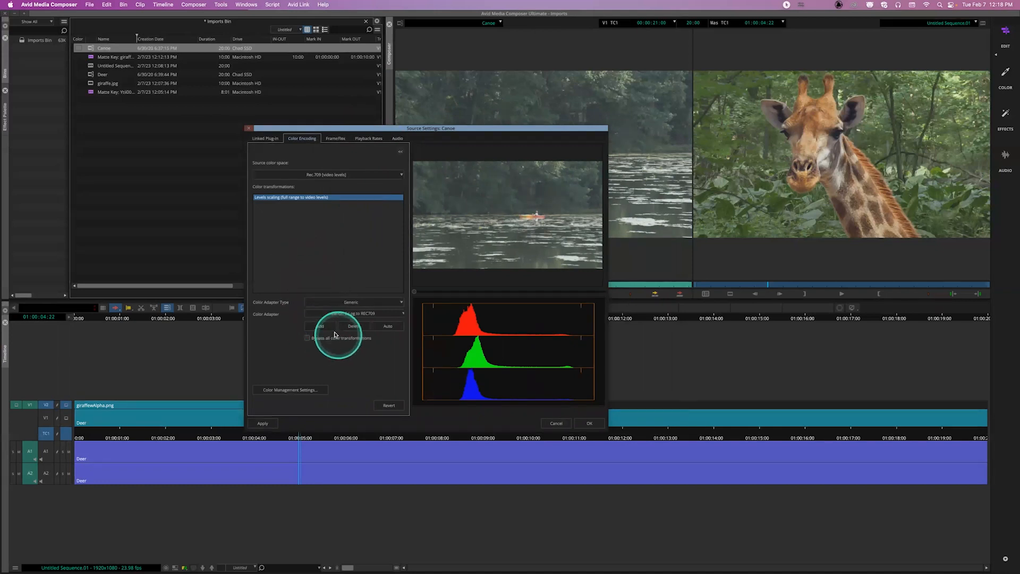
pyautogui.click(327, 327)
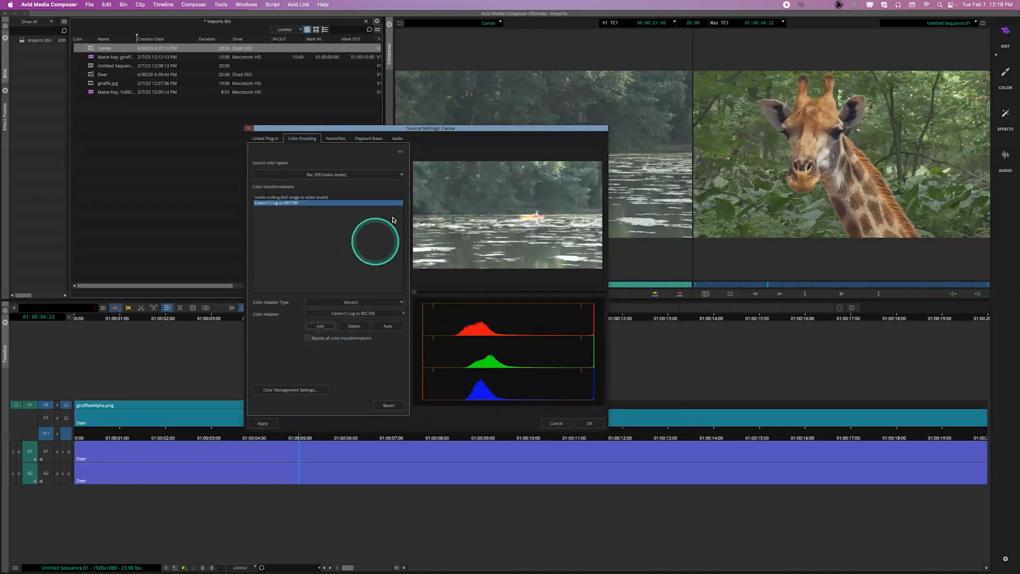
pyautogui.moveTo(461, 130); pyautogui.dragTo(335, 161)
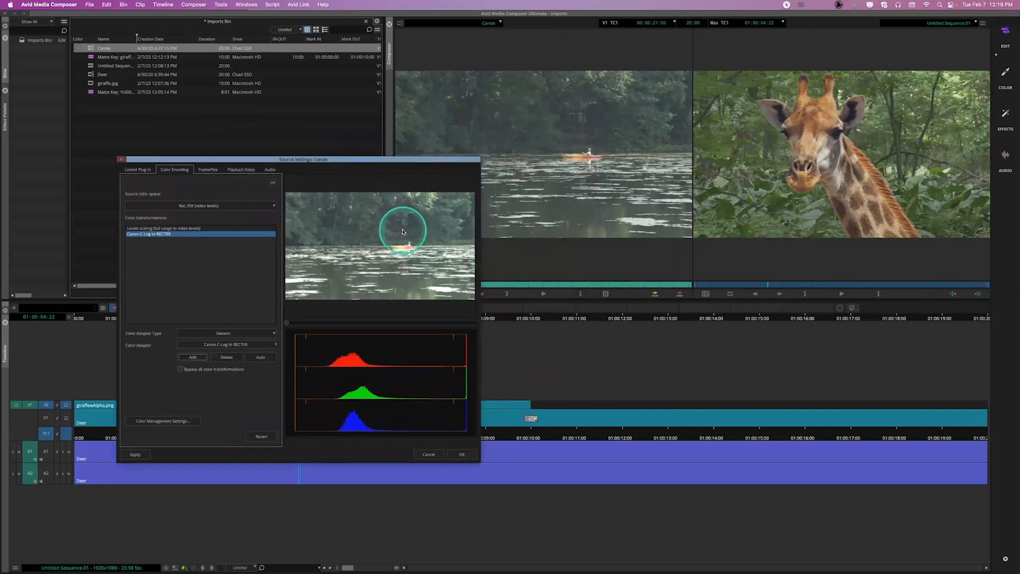
pyautogui.moveTo(358, 160); pyautogui.dragTo(378, 104)
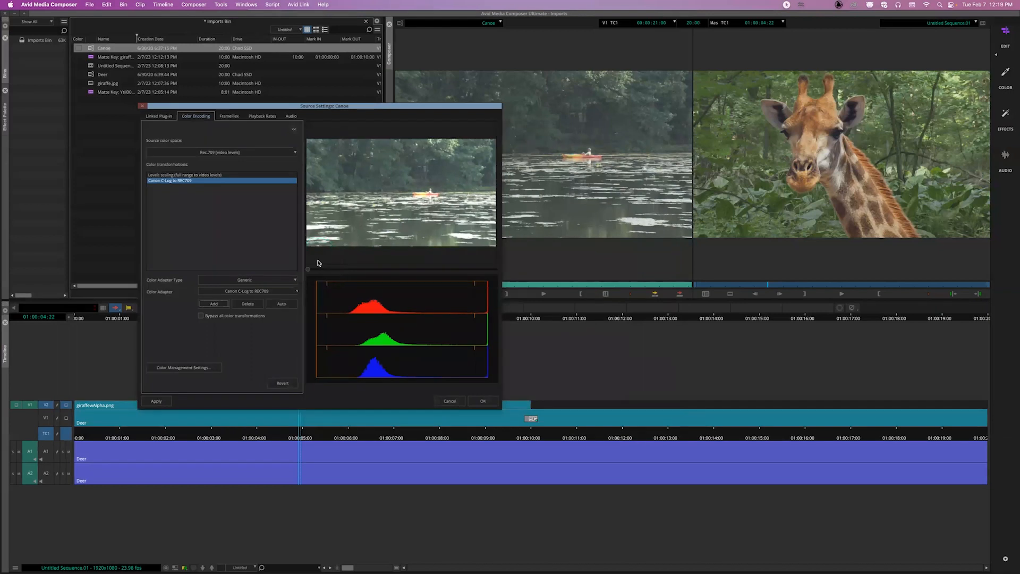
# Replace the Canon C-Log transformation with ARRI ALEXA LogC to REC709 and confirm the source settings.
pyautogui.click(250, 305)
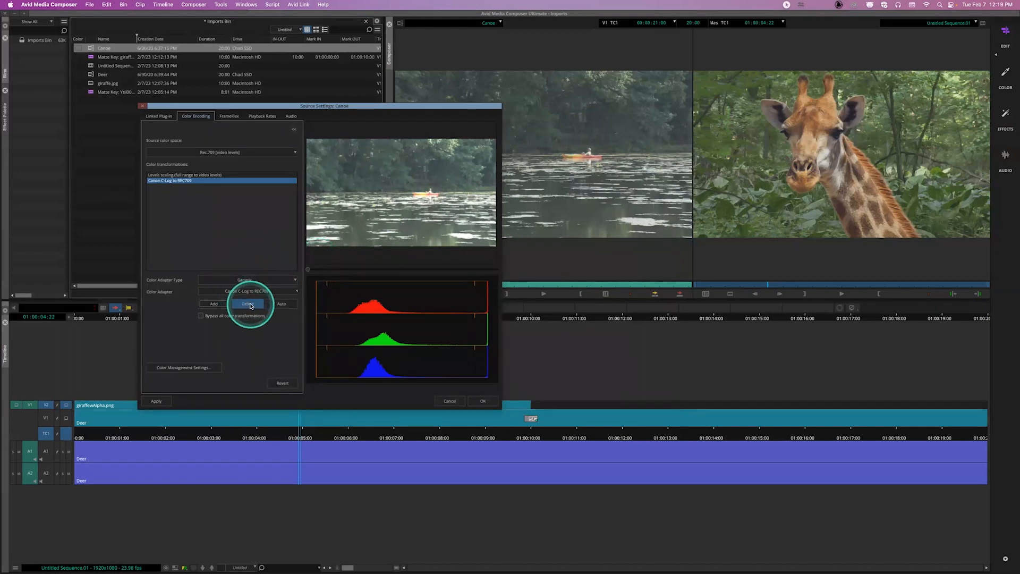
pyautogui.click(226, 292)
pyautogui.click(226, 293)
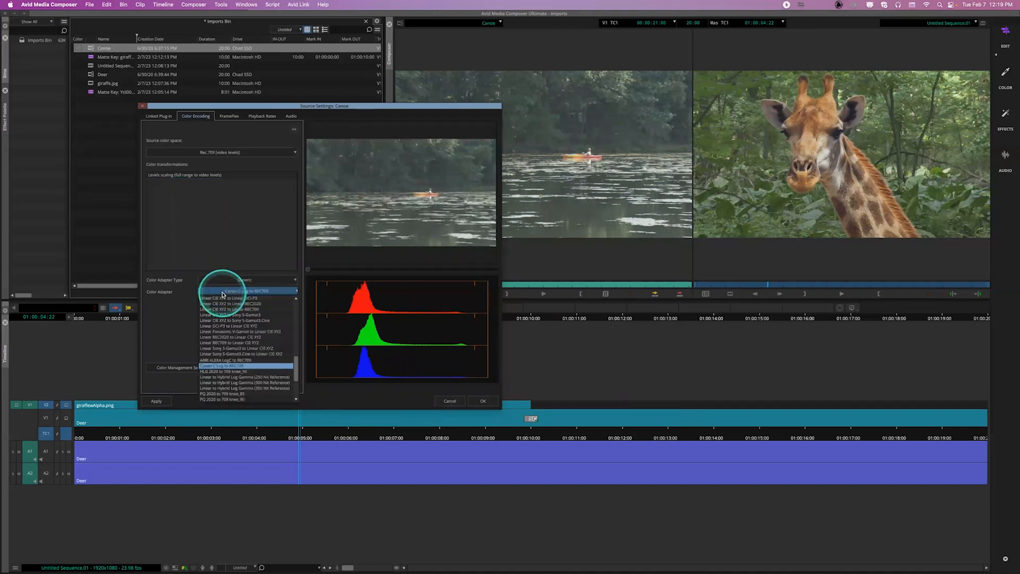
pyautogui.click(246, 327)
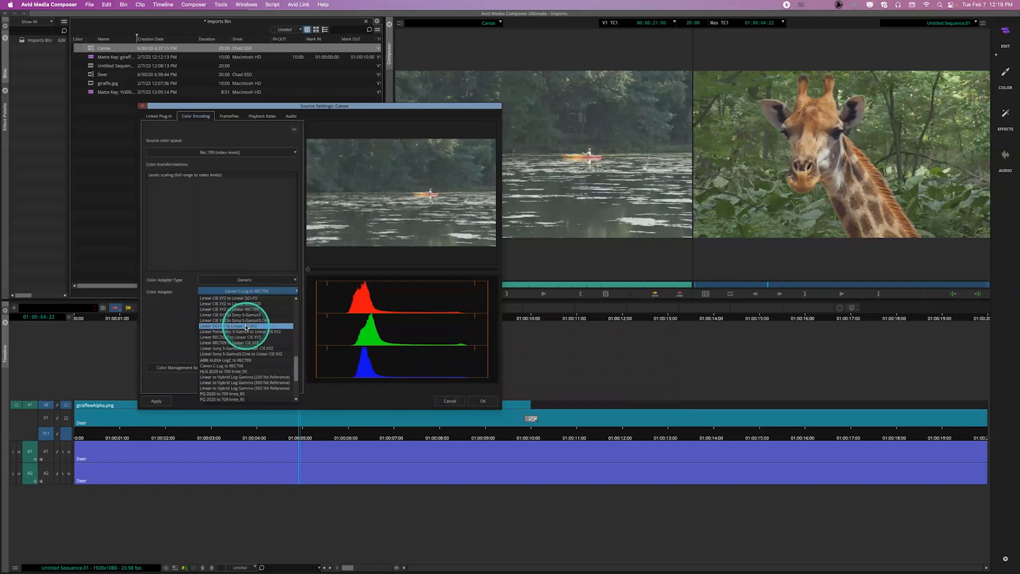
pyautogui.click(241, 328)
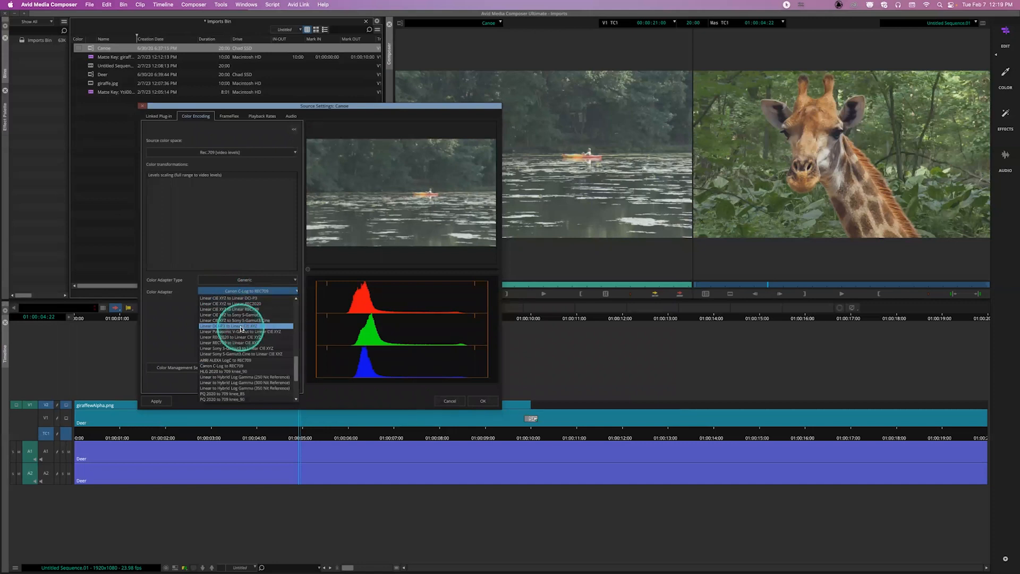
pyautogui.click(239, 362)
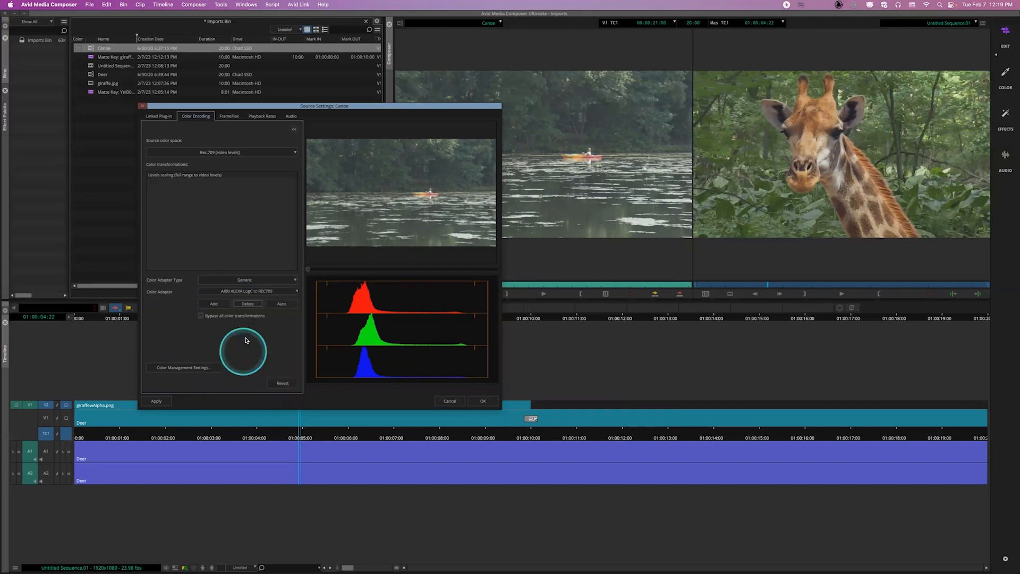
pyautogui.click(221, 304)
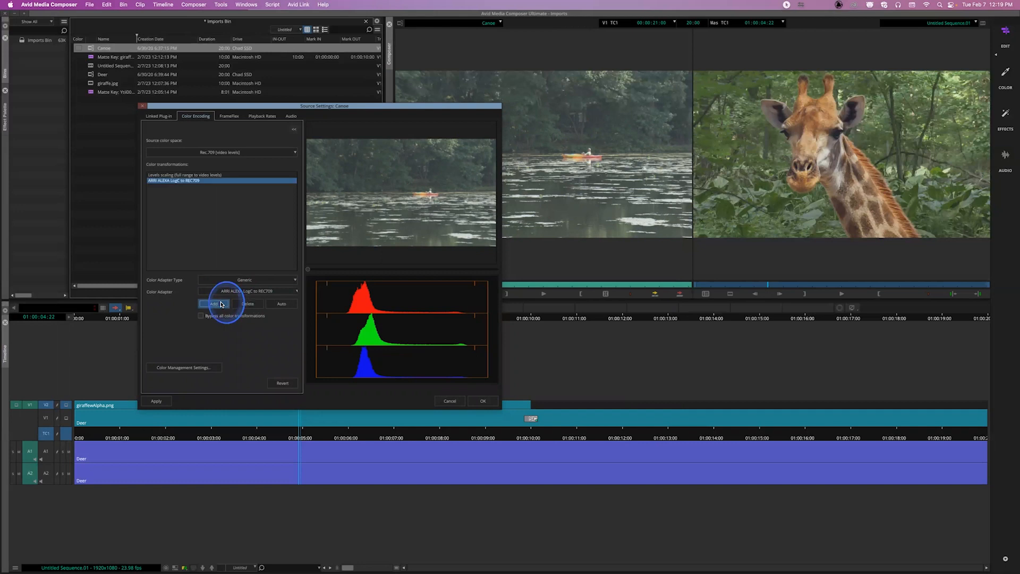
pyautogui.click(483, 400)
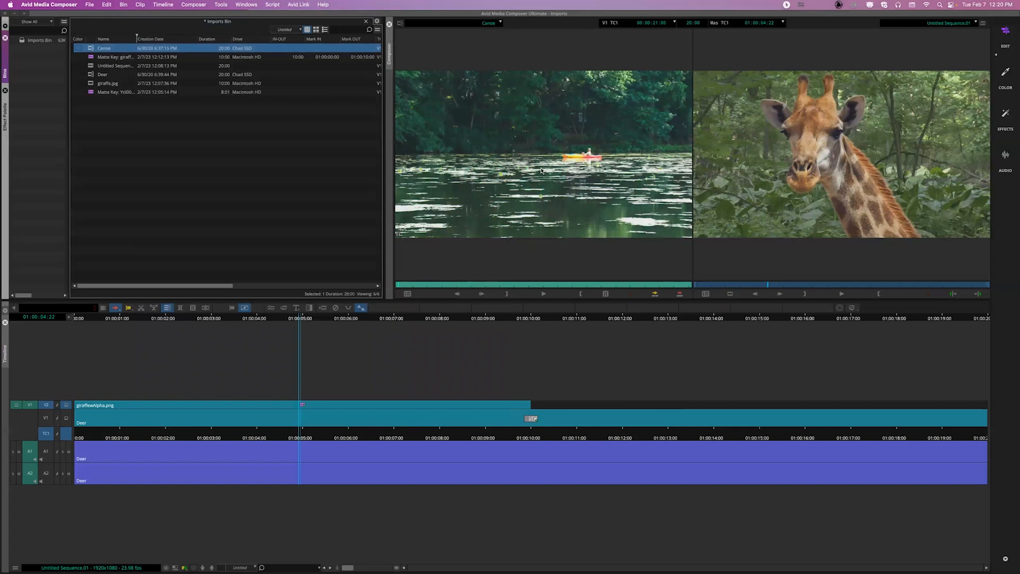
# Reopen the Canoe clip's source settings and delete the ARRI ALEXA LogC to REC709 transformation.
pyautogui.rightClick(103, 49)
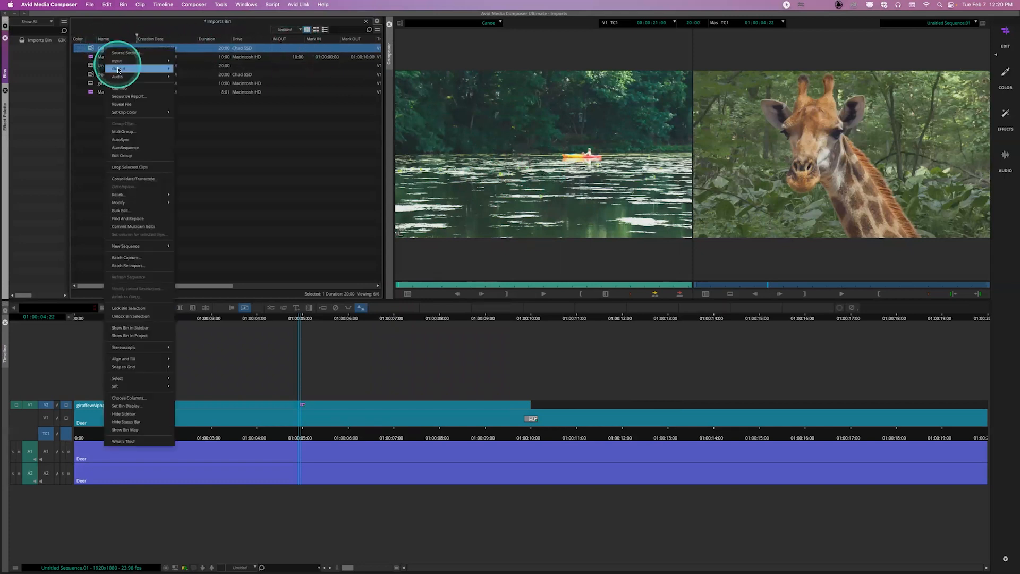
pyautogui.click(130, 54)
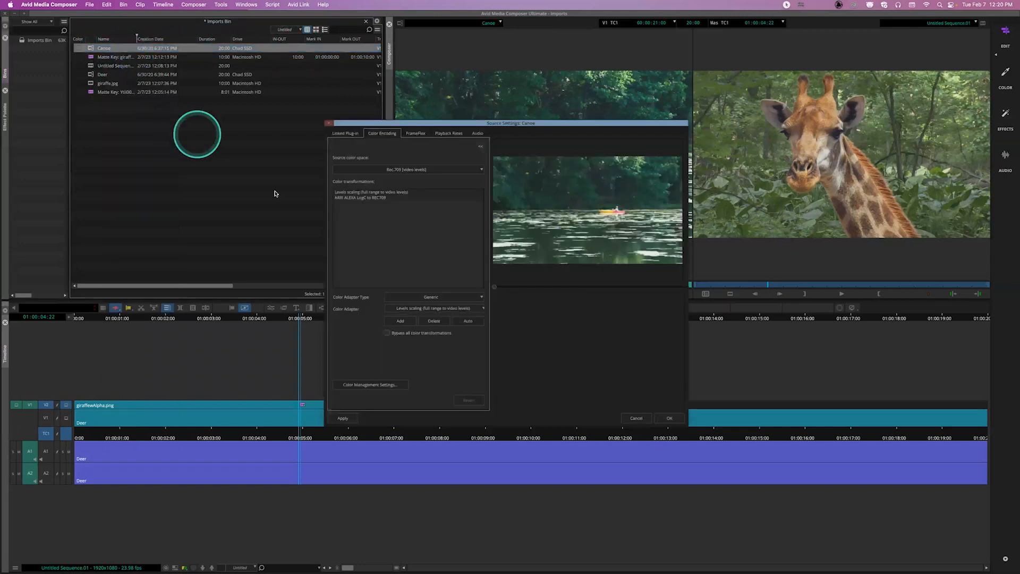
pyautogui.click(357, 197)
pyautogui.click(437, 321)
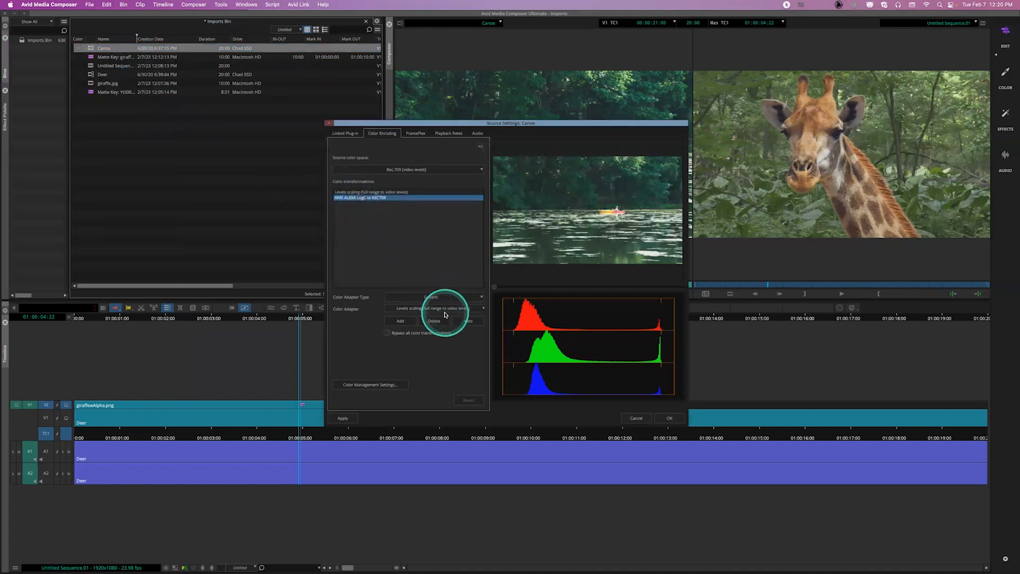
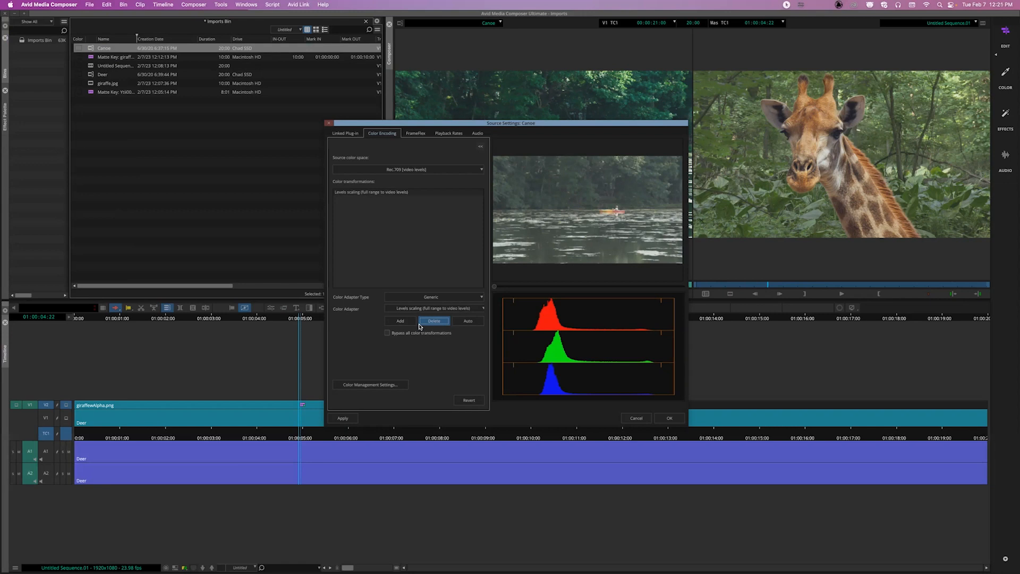
# Set the color adapter type to User Installed LUTs and open the LUT file selection from the color management settings.
pyautogui.click(358, 297)
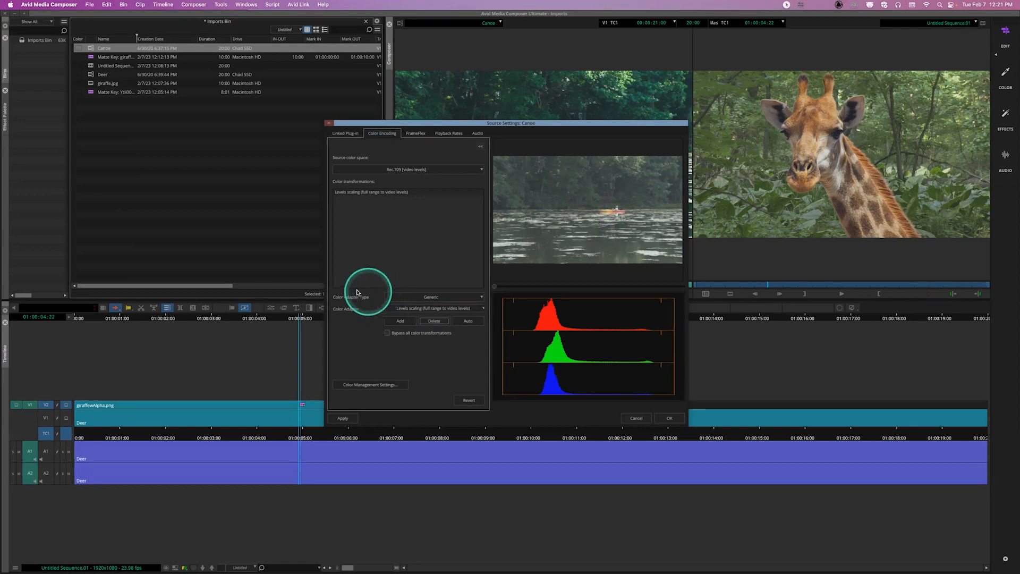
pyautogui.click(409, 299)
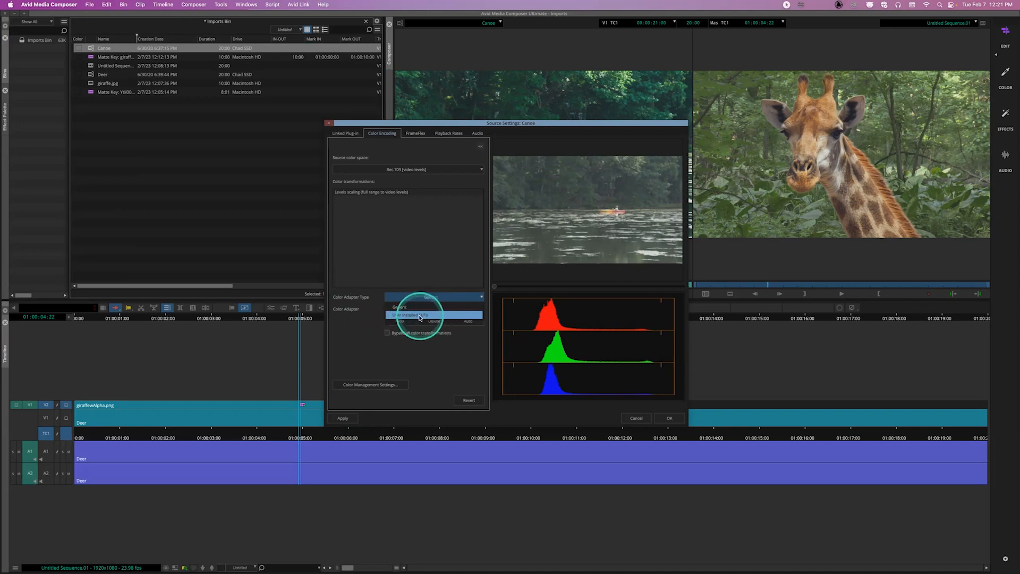
pyautogui.click(422, 317)
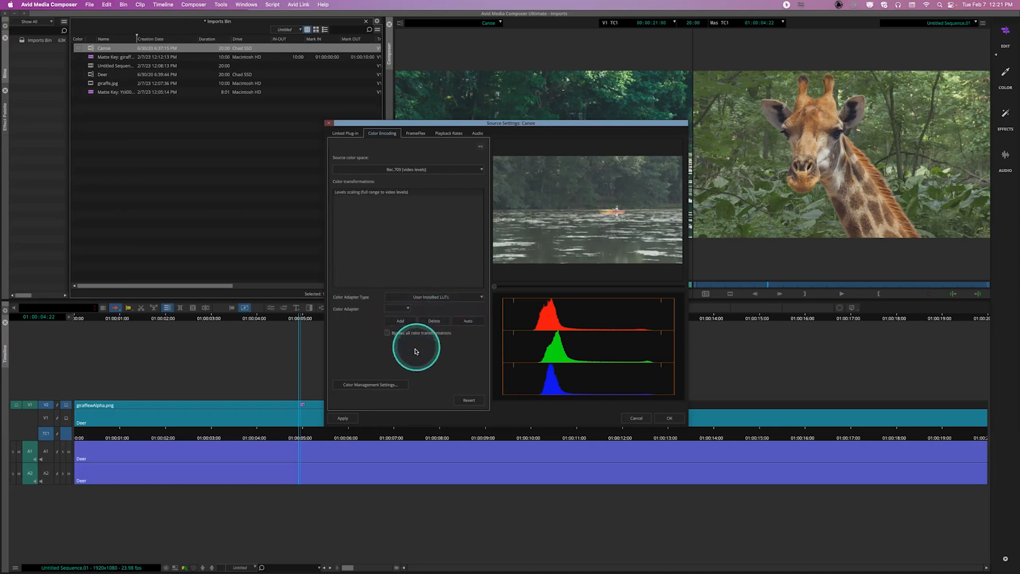
pyautogui.click(369, 385)
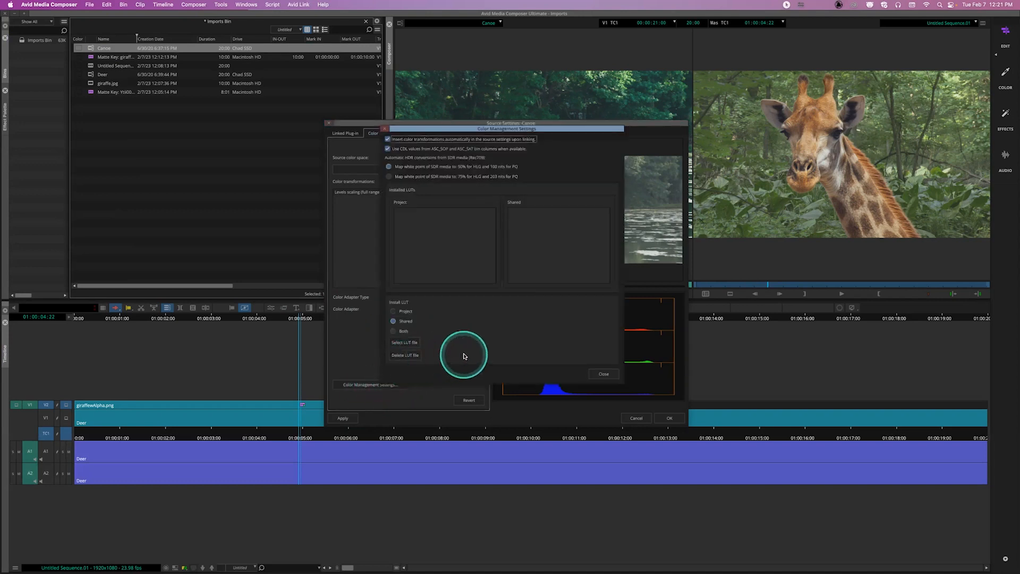
pyautogui.click(409, 344)
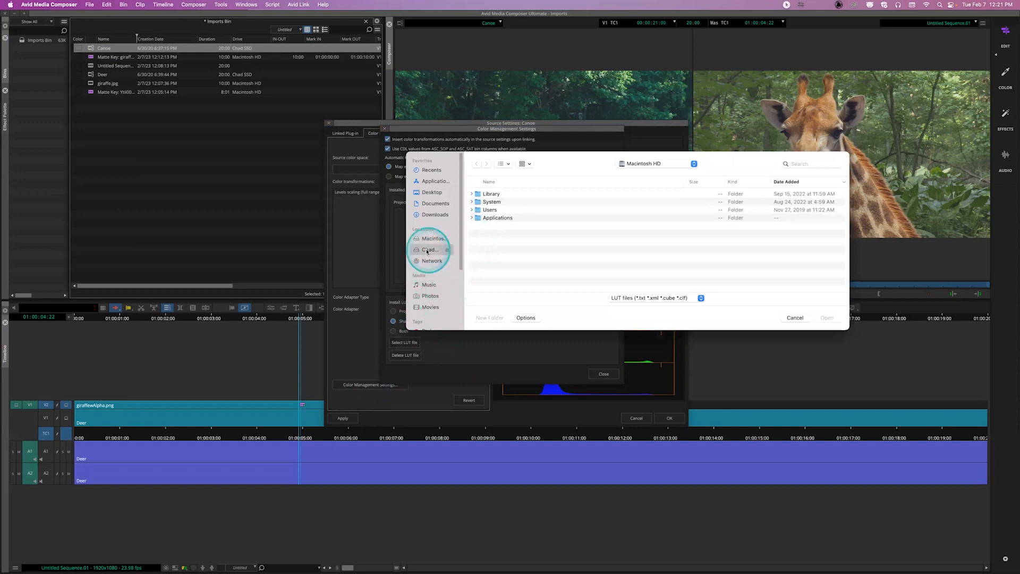
# Browse the external SSD and its MewShop folder for LUT files.
pyautogui.click(446, 249)
pyautogui.scroll(-3, 542, 263)
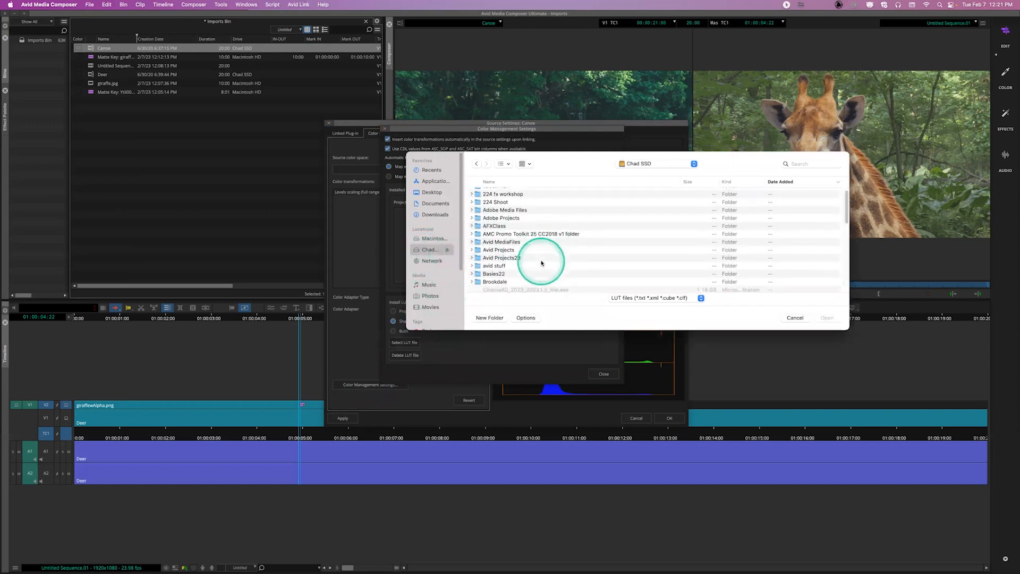
pyautogui.scroll(3, 541, 263)
pyautogui.scroll(-10, 541, 262)
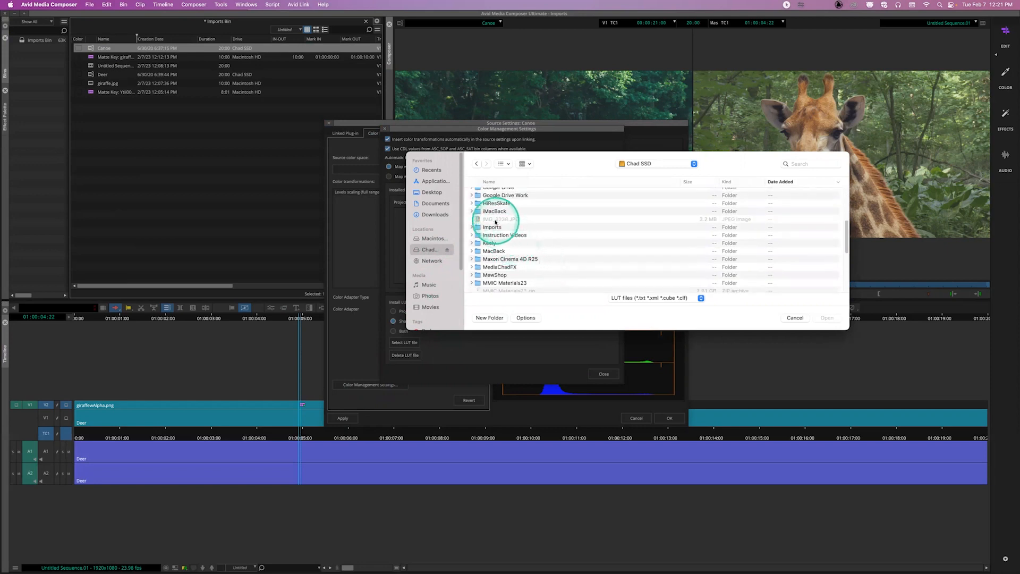
pyautogui.scroll(3, 502, 239)
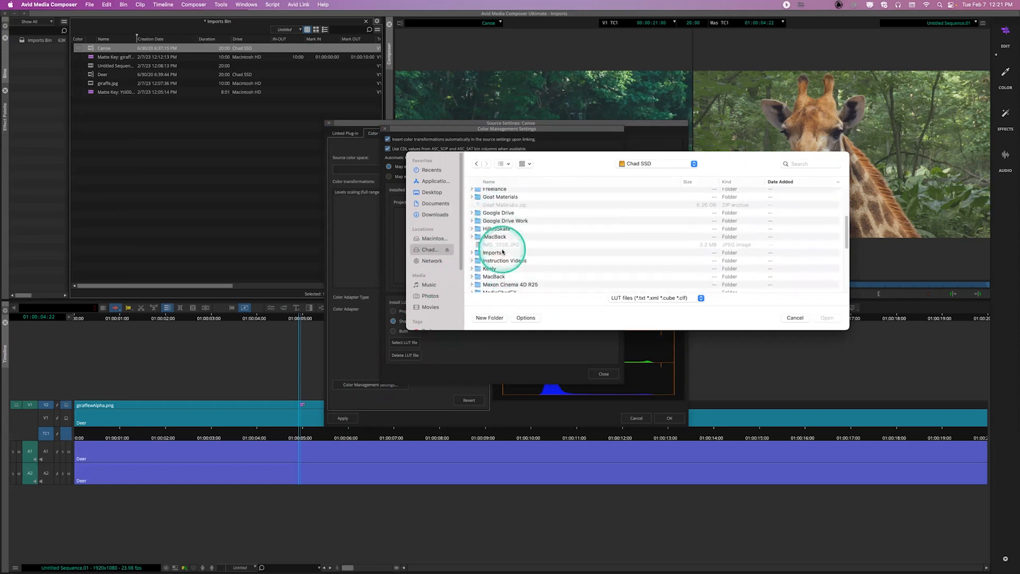
pyautogui.scroll(-3, 502, 250)
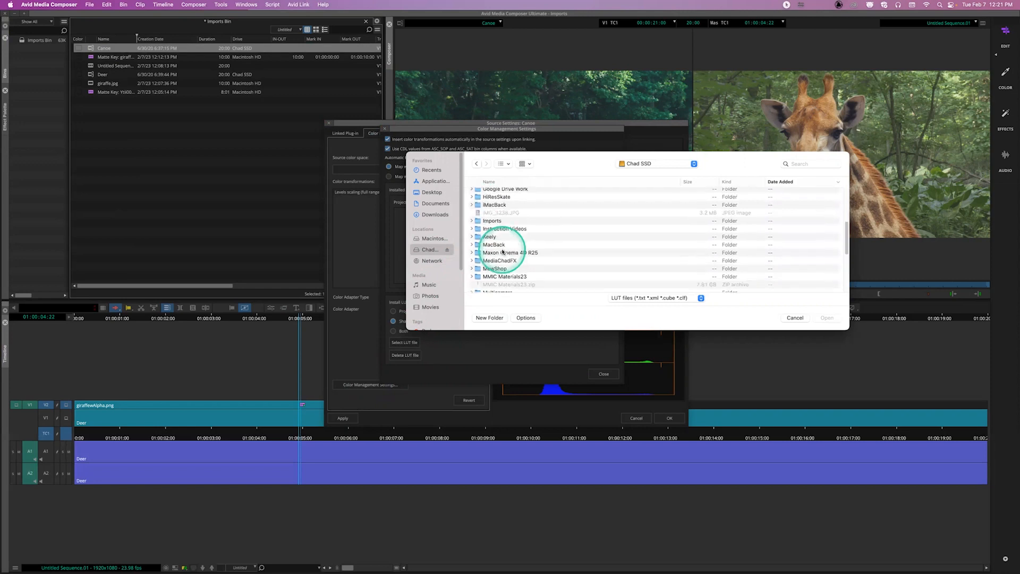
pyautogui.doubleClick(494, 267)
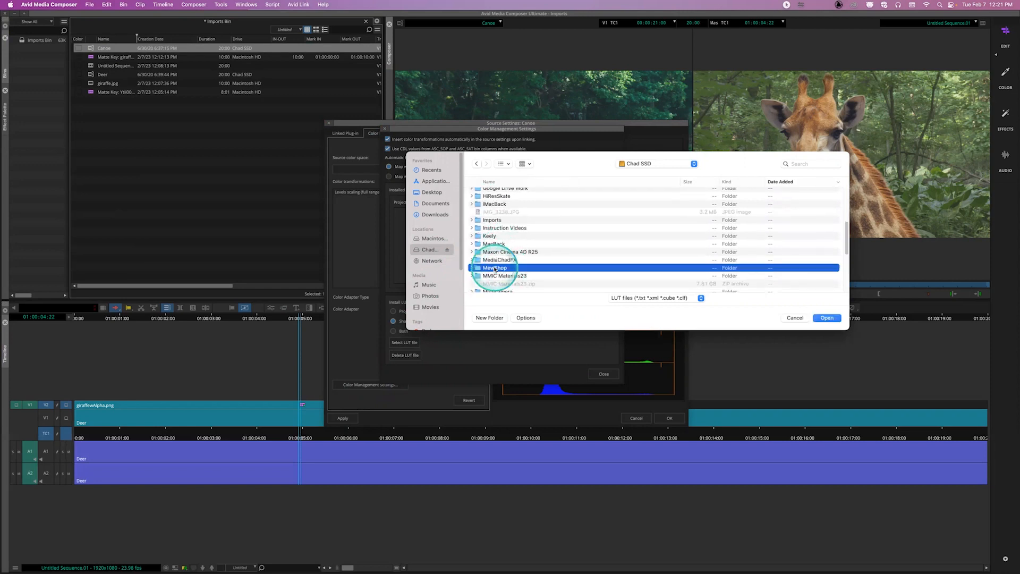
pyautogui.scroll(-5, 558, 265)
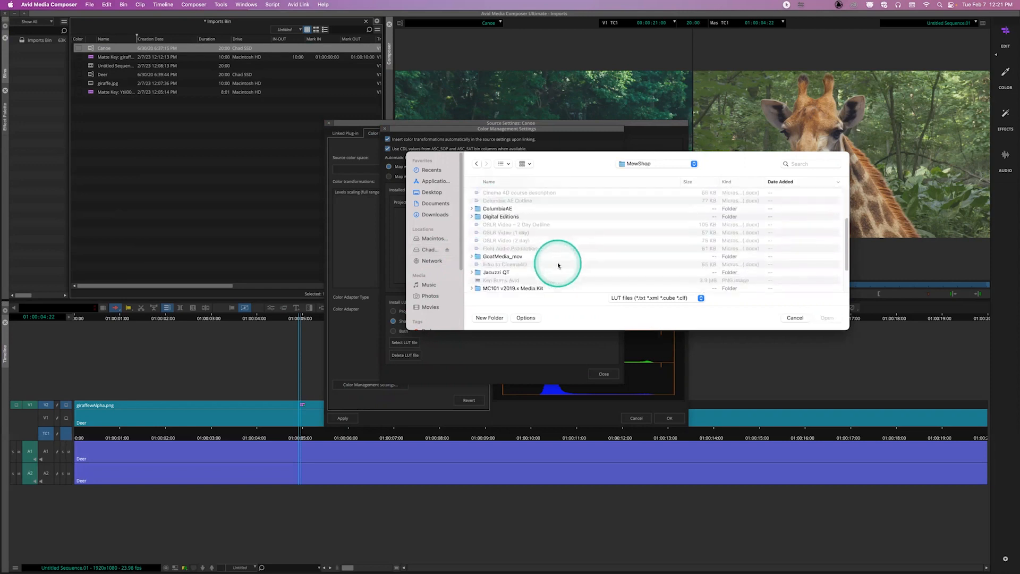
pyautogui.scroll(-2, 558, 265)
pyautogui.scroll(-3, 558, 265)
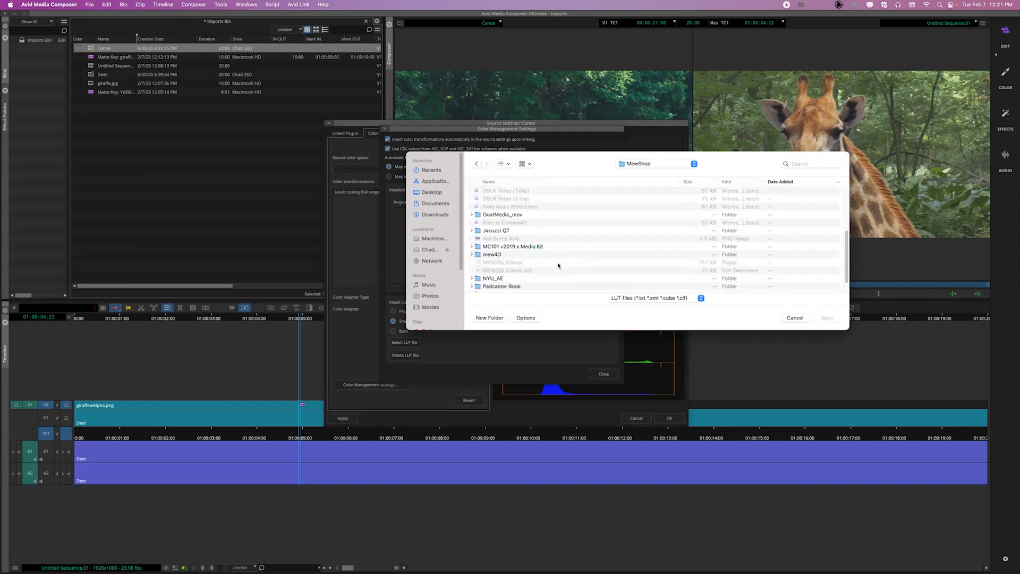
# Search This Mac for "luts" and check the folder paths of the Shared LUTs results.
pyautogui.click(797, 164)
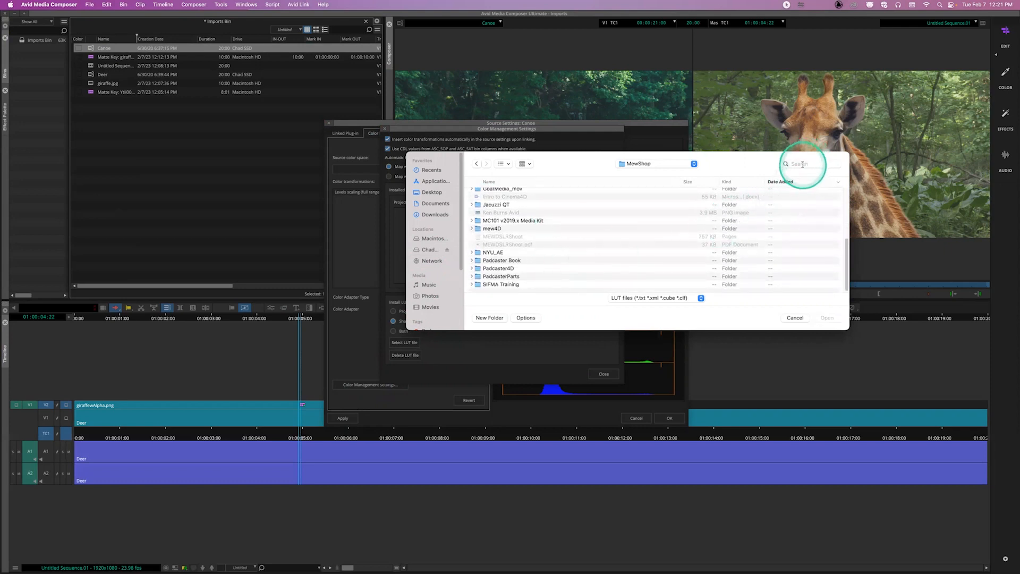
pyautogui.click(696, 180)
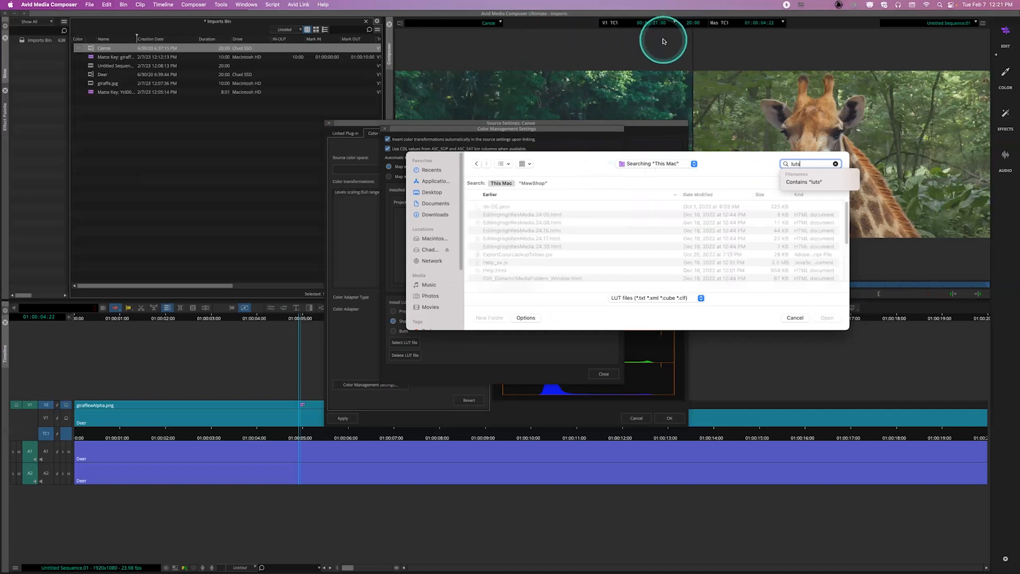
pyautogui.moveTo(844, 236); pyautogui.dragTo(848, 268)
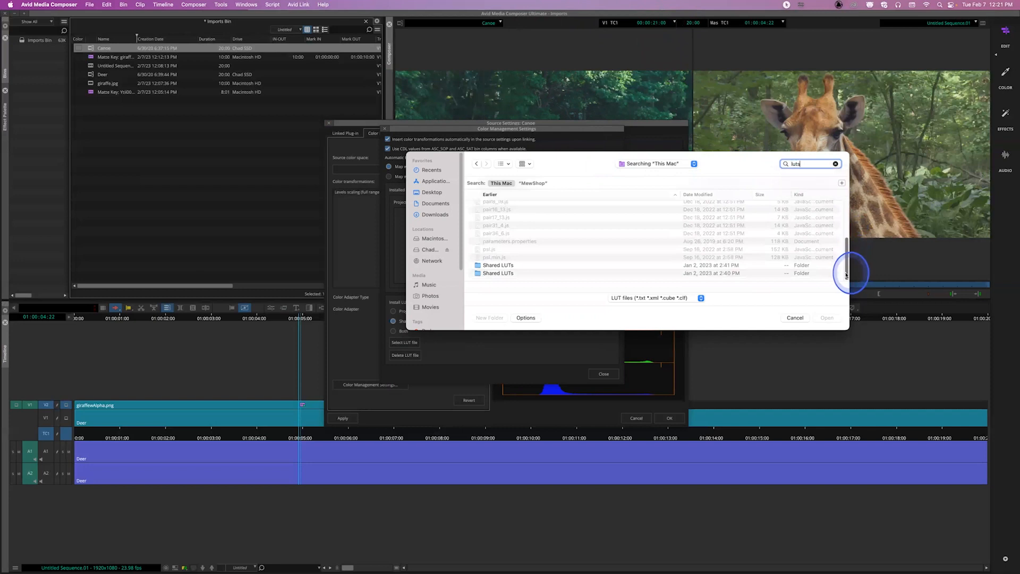
pyautogui.click(503, 265)
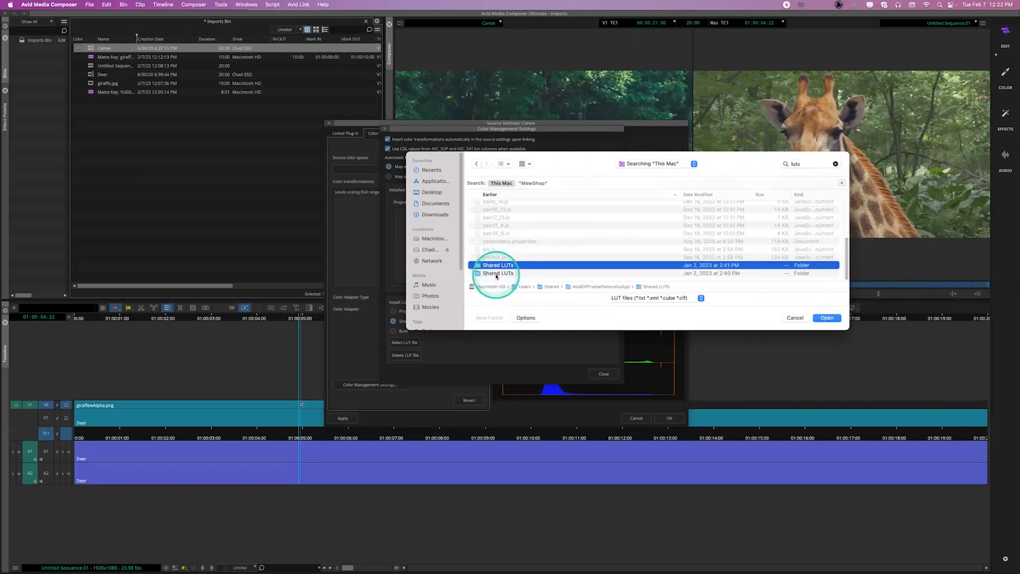
pyautogui.click(495, 273)
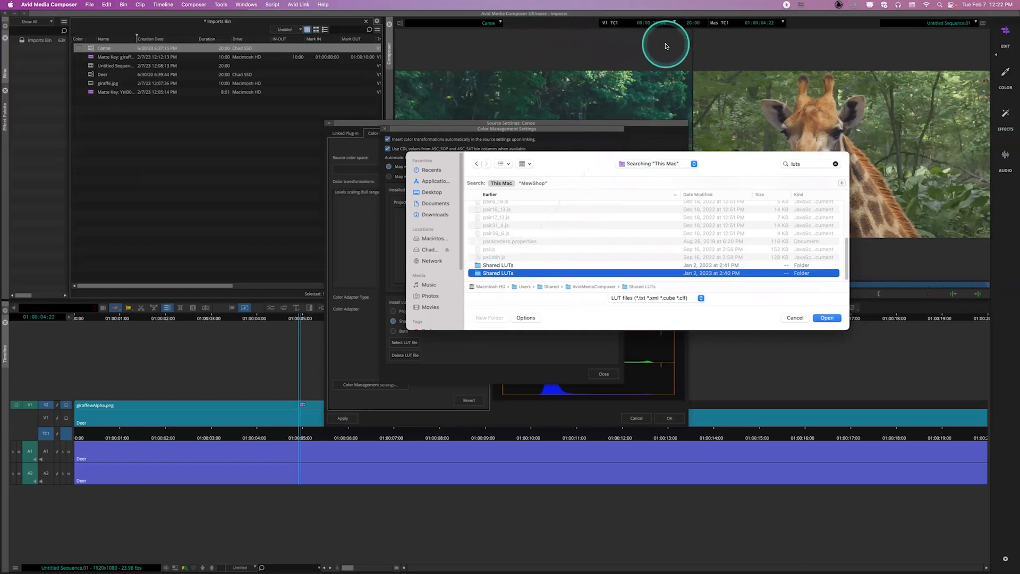
# Switch to Finder and open the 35 Free LUTs folder inside Downloads.
pyautogui.press('alt+super+space')
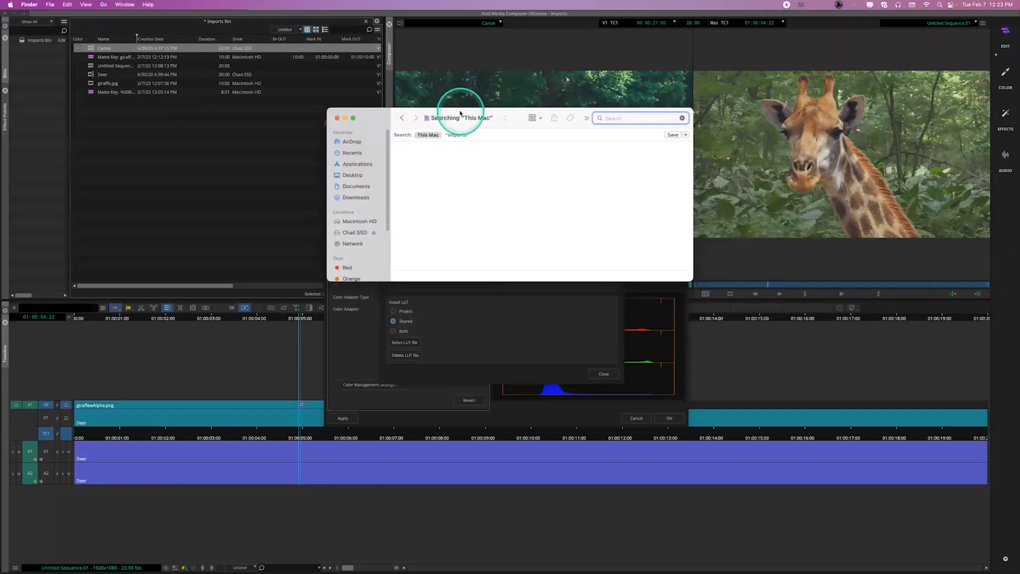
pyautogui.click(385, 116)
pyautogui.moveTo(385, 116); pyautogui.dragTo(400, 115)
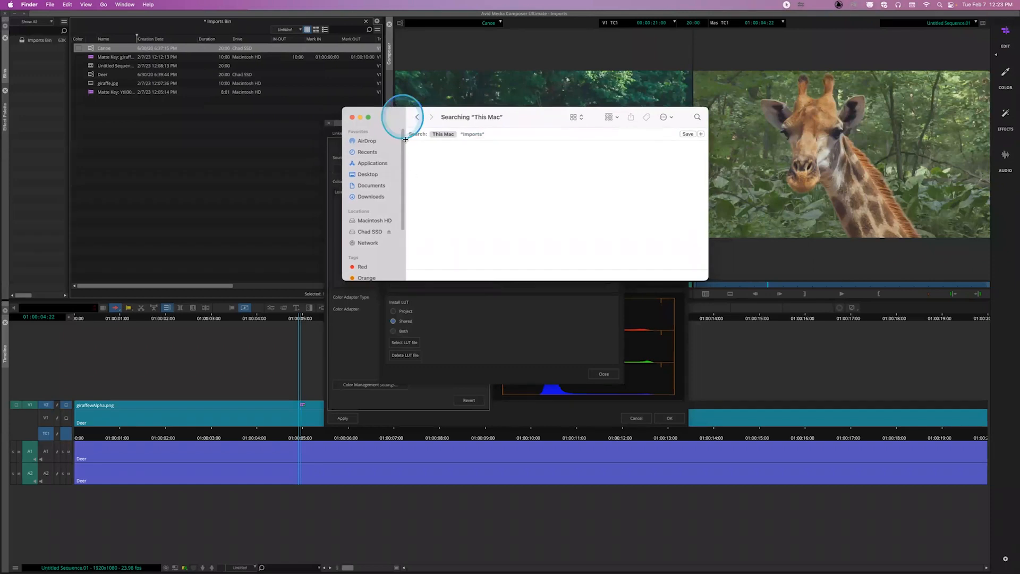
pyautogui.click(378, 198)
pyautogui.click(456, 151)
pyautogui.doubleClick(447, 145)
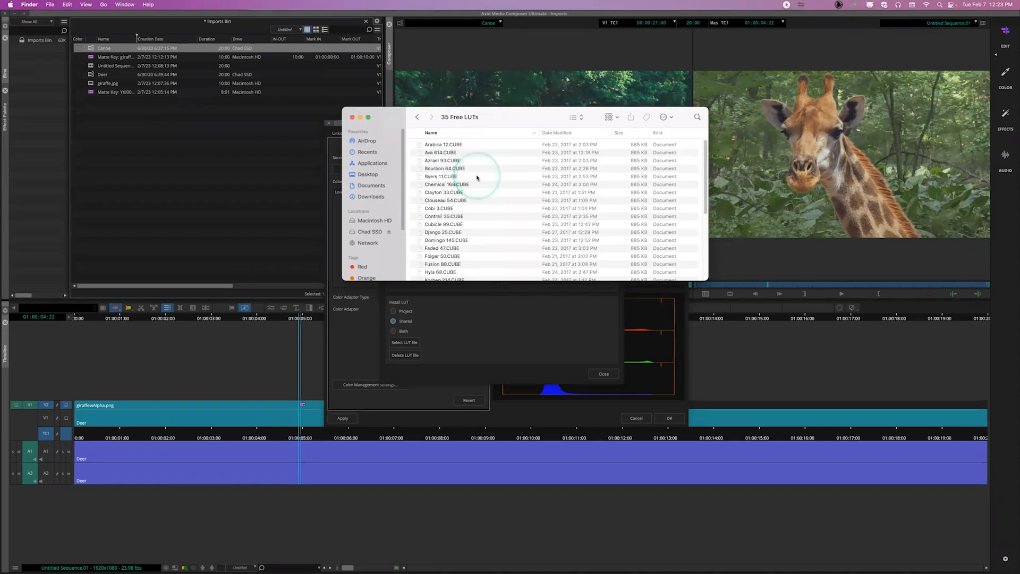
# Select every file in the 35 Free LUTs folder, from Arabica 12.CUBE through Zeke 39.CUBE.
pyautogui.click(451, 144)
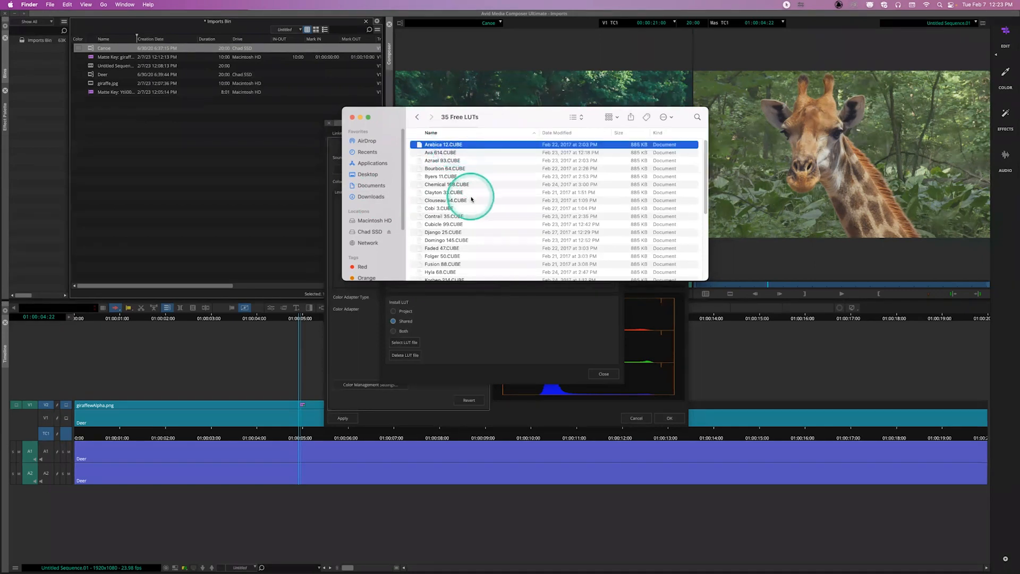
pyautogui.scroll(-10, 470, 199)
pyautogui.keyDown('shift'); pyautogui.click(447, 272); pyautogui.keyUp('shift')
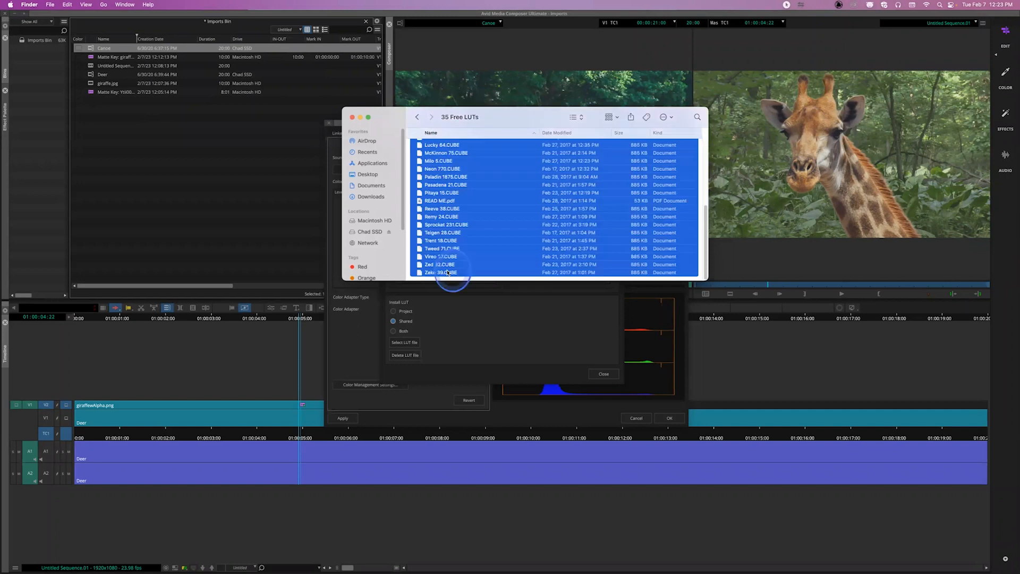
# Return to Media Composer's color management settings and browse for LUT files in the 35 Free LUTs folder in Downloads.
pyautogui.click(509, 333)
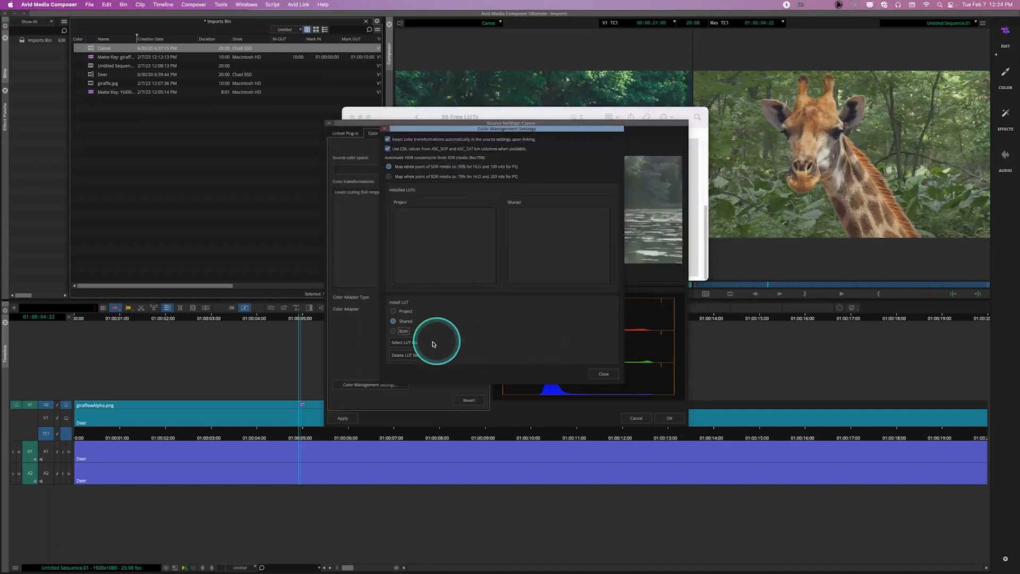
pyautogui.click(414, 344)
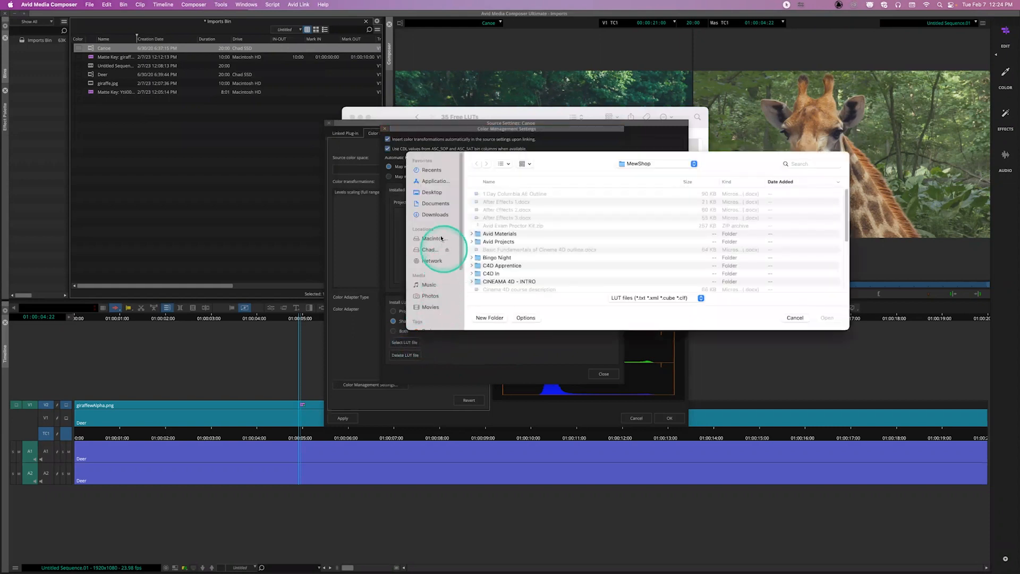
pyautogui.click(436, 215)
pyautogui.click(527, 215)
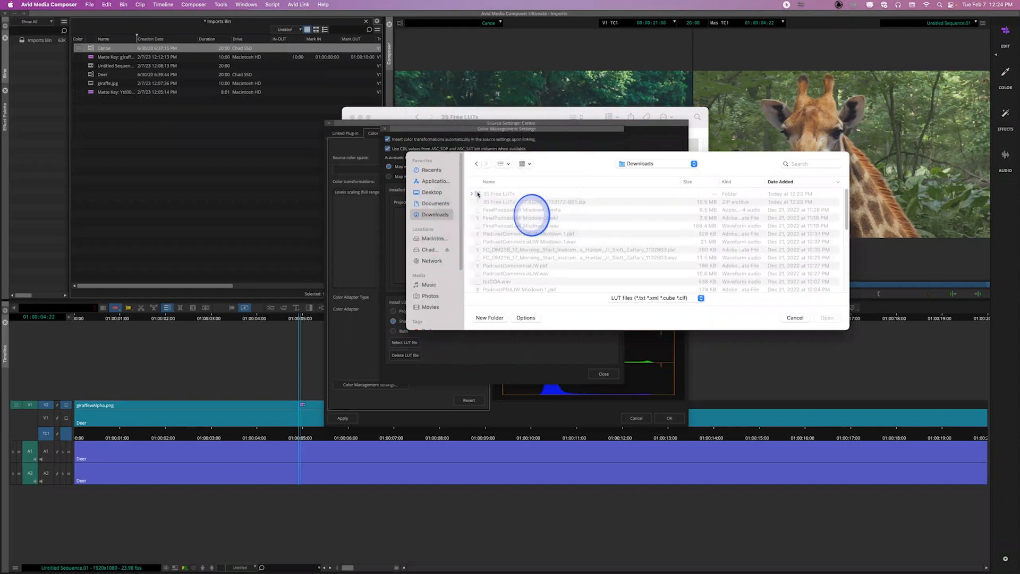
pyautogui.click(477, 194)
pyautogui.doubleClick(477, 193)
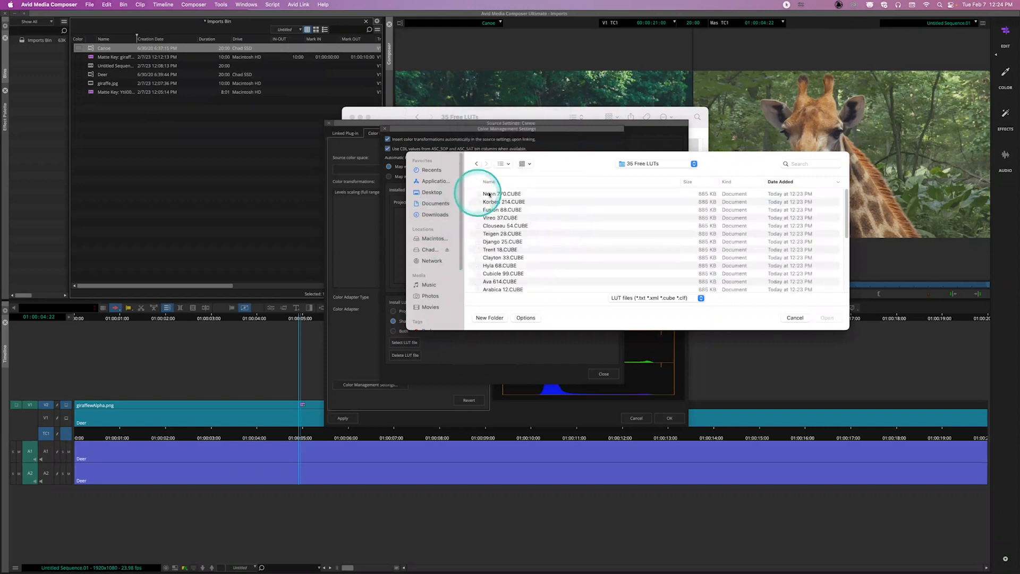
# Install all LUT files from Neon 770.CUBE to the end of the folder as Shared LUTs and close the color management settings.
pyautogui.click(493, 194)
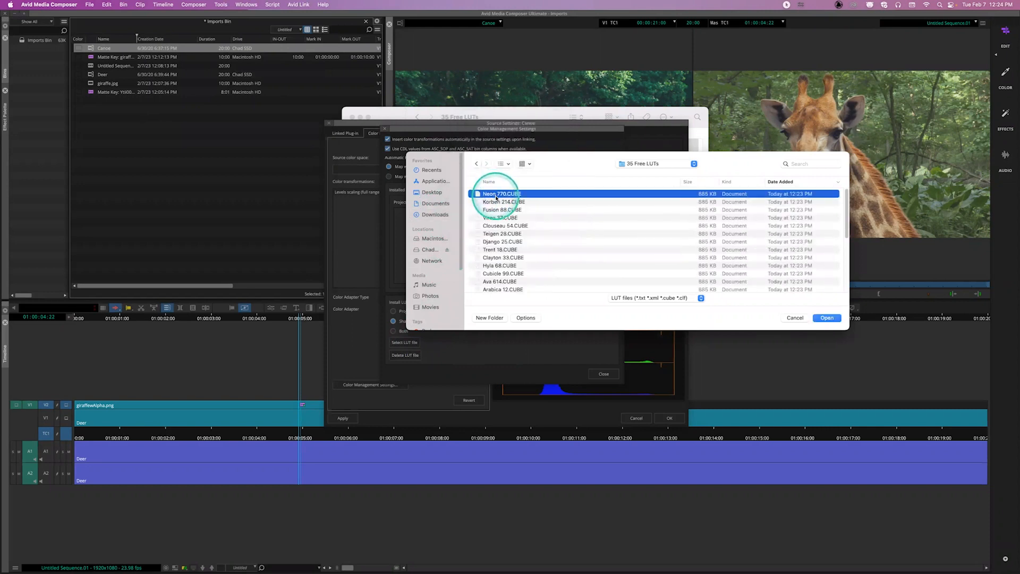
pyautogui.keyDown('shift'); pyautogui.click(497, 242); pyautogui.keyUp('shift')
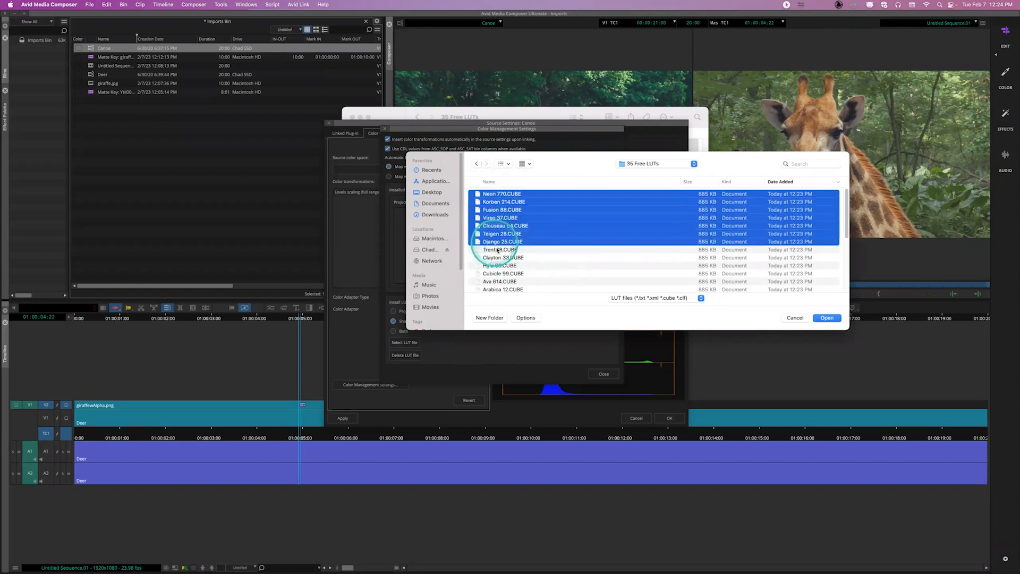
pyautogui.scroll(-8, 502, 281)
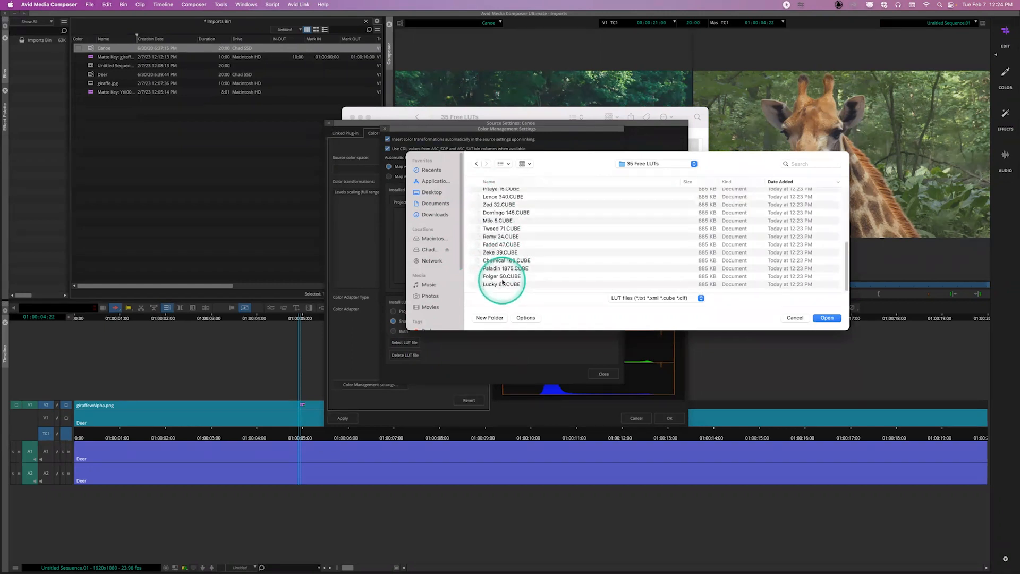
pyautogui.keyDown('shift'); pyautogui.click(499, 284); pyautogui.keyUp('shift')
pyautogui.click(826, 317)
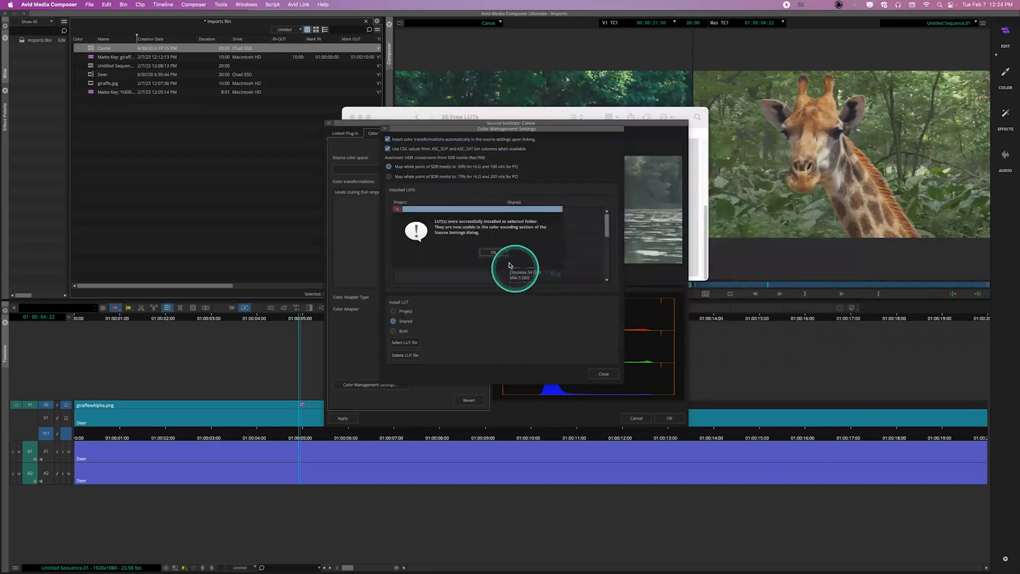
pyautogui.click(497, 253)
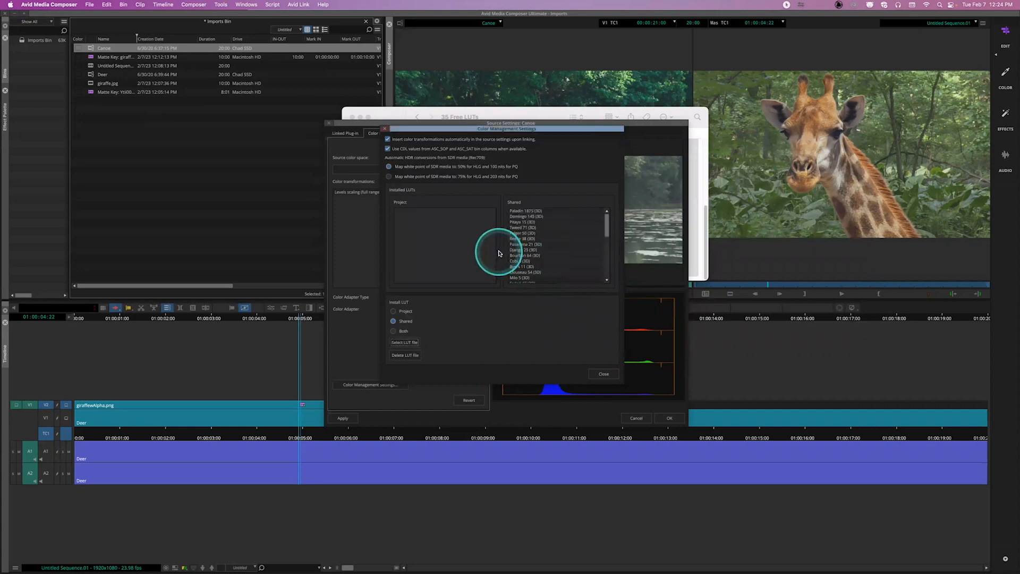
pyautogui.click(603, 374)
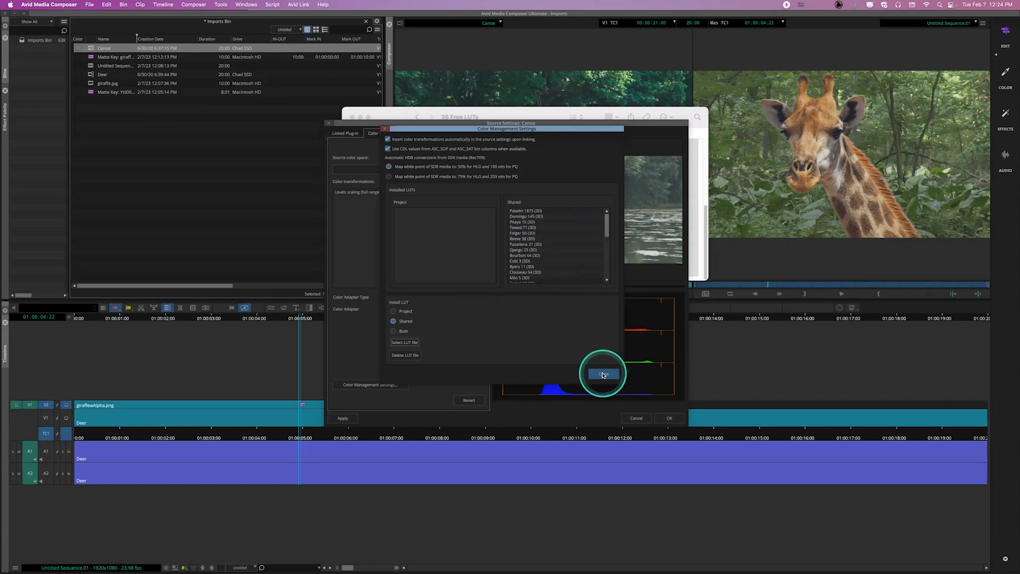
# Try the Clouseau 54 (3D) LUT as a color transformation on the Canoe clip and delete it.
pyautogui.click(420, 308)
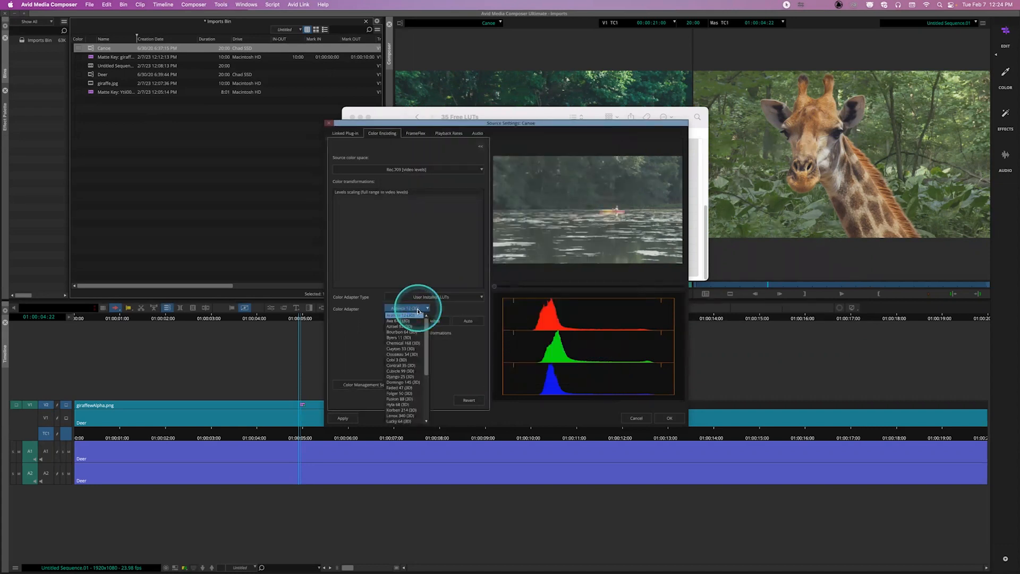
pyautogui.click(407, 354)
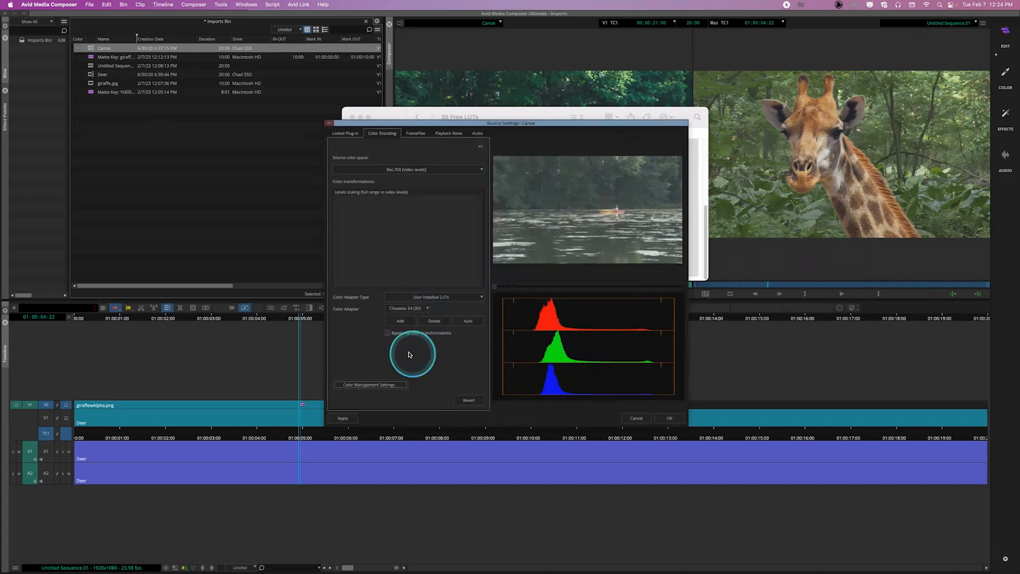
pyautogui.click(402, 321)
pyautogui.click(433, 321)
pyautogui.click(436, 297)
pyautogui.click(421, 269)
# Add the Django 25 (3D) LUT to the Canoe clip's color transformations, confirm the source settings and scrub through the clip.
pyautogui.click(423, 308)
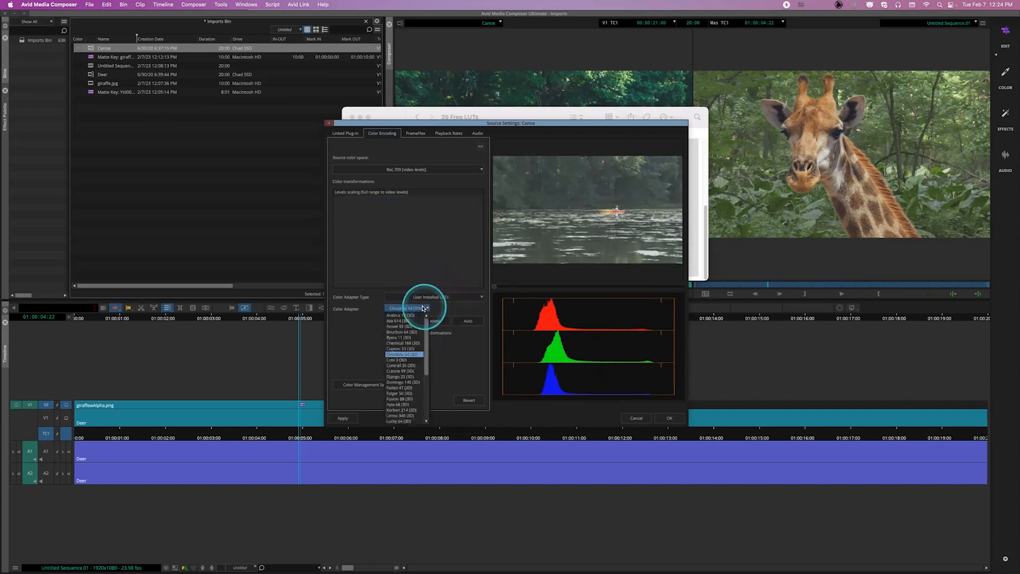
pyautogui.click(408, 376)
pyautogui.click(405, 323)
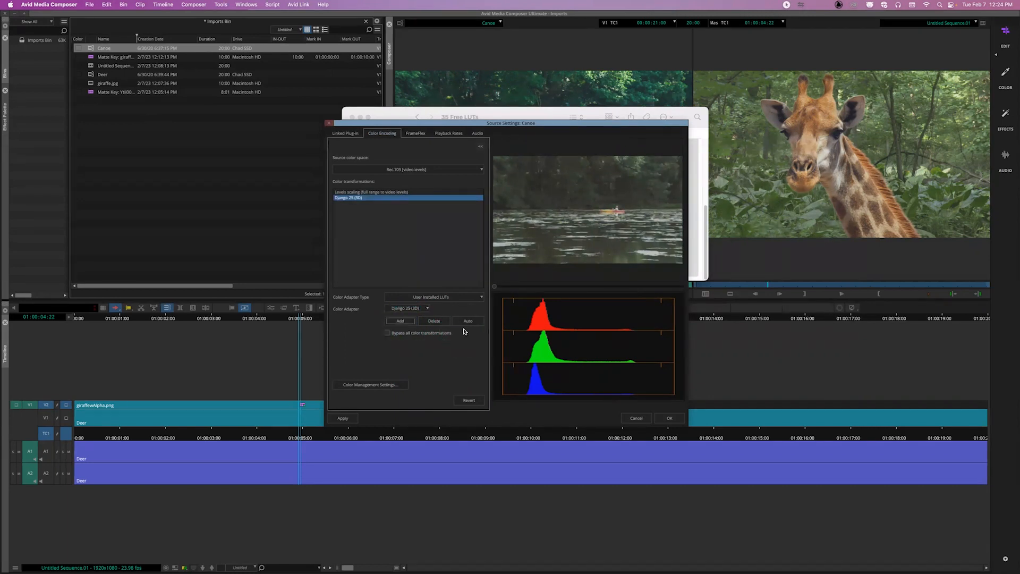
pyautogui.click(671, 420)
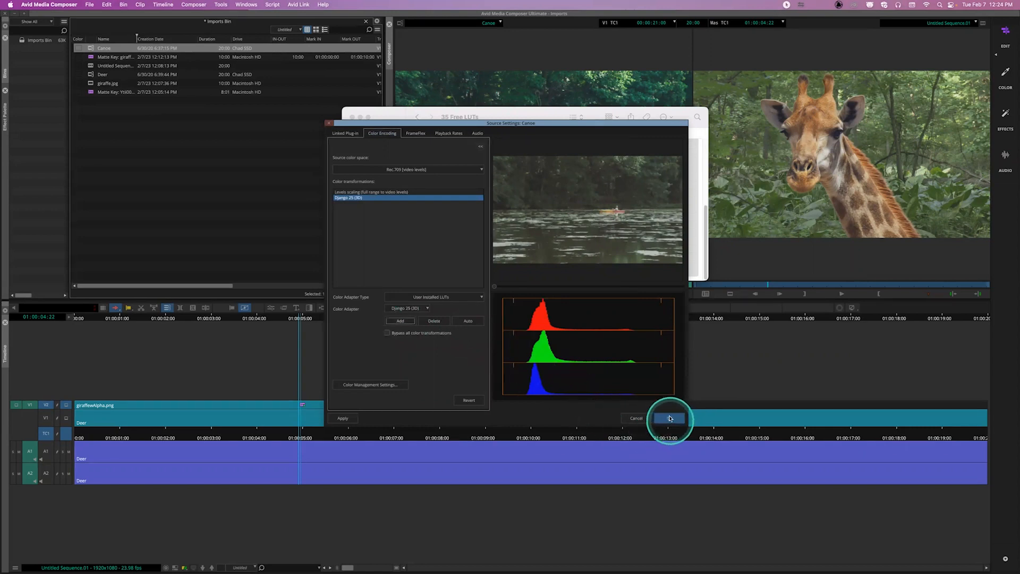
pyautogui.click(670, 418)
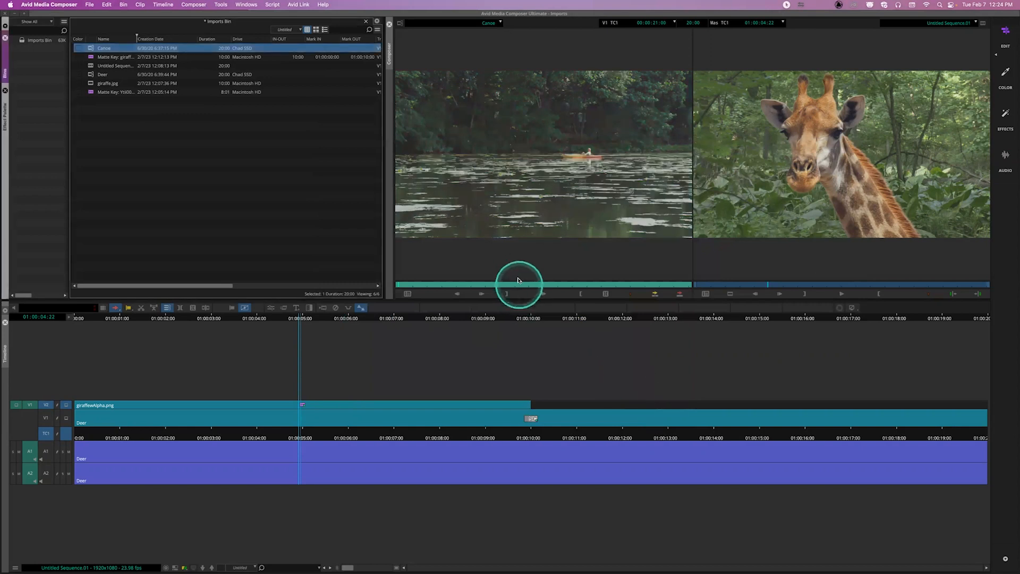
pyautogui.moveTo(512, 283)
pyautogui.mouseDown()
pyautogui.moveTo(500, 284)
pyautogui.moveTo(510, 287)
pyautogui.mouseUp()
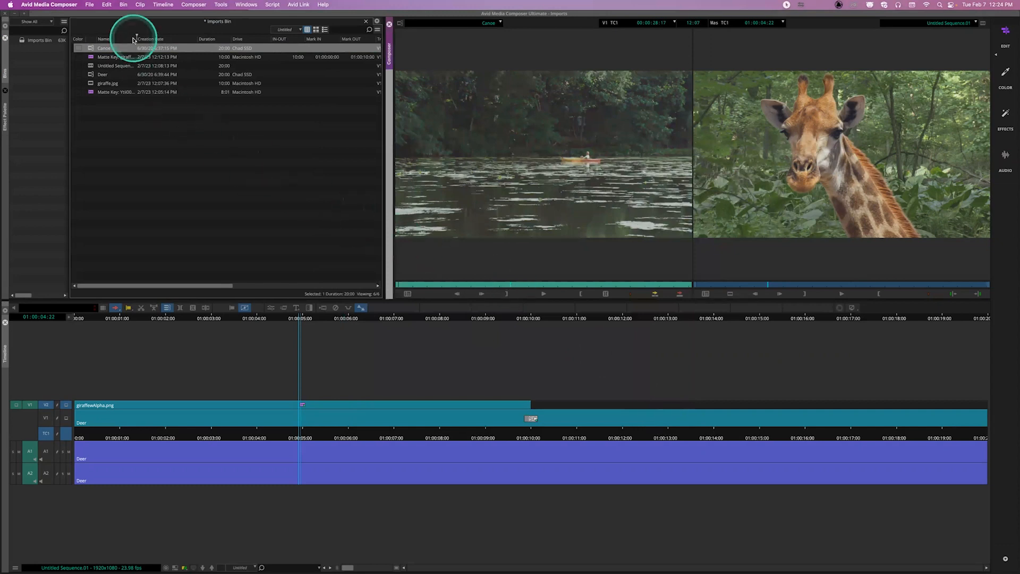
# Reopen the Canoe clip's source settings, delete the Django 25 (3D) transformation and confirm.
pyautogui.rightClick(95, 49)
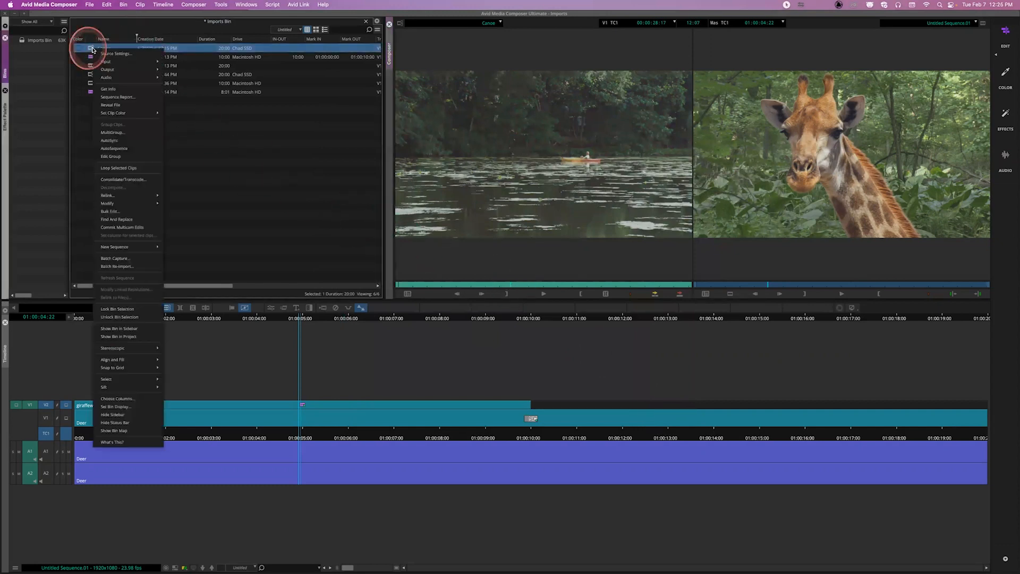
pyautogui.click(105, 54)
pyautogui.click(361, 198)
pyautogui.click(430, 321)
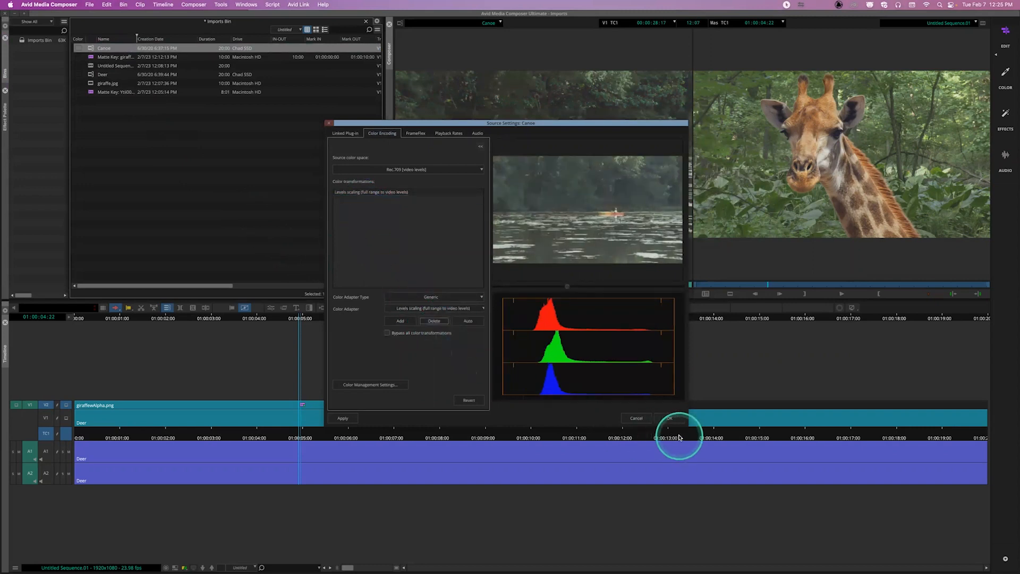
pyautogui.click(669, 419)
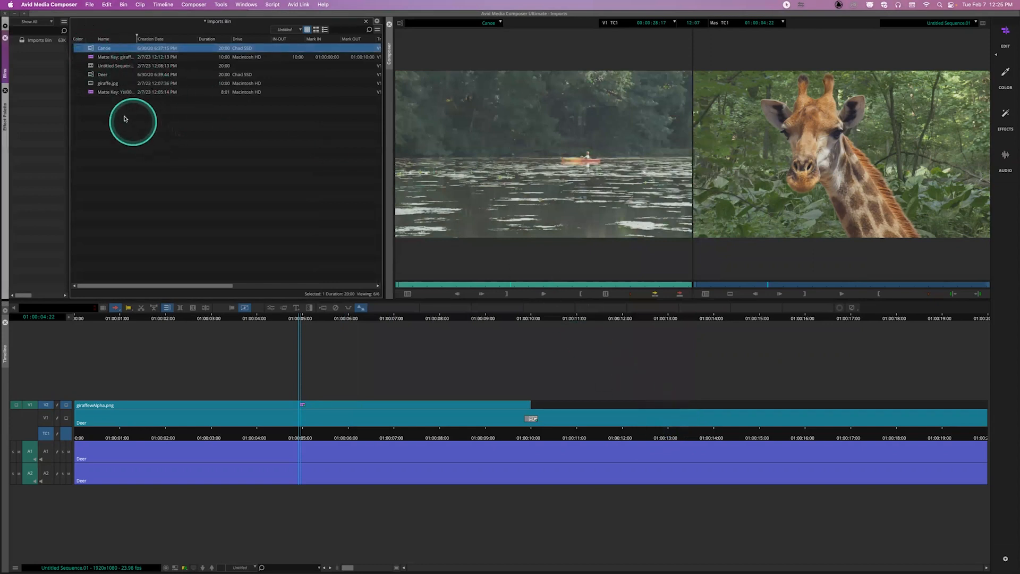
# Open the Canoe clip's FrameFlex source settings and set the frame size to 50.
pyautogui.rightClick(93, 49)
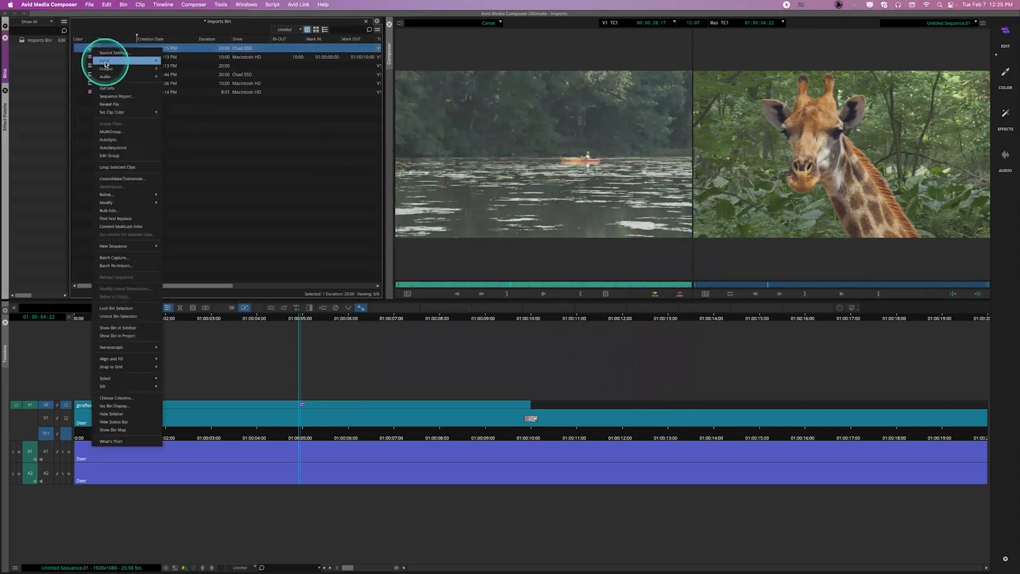
pyautogui.click(105, 54)
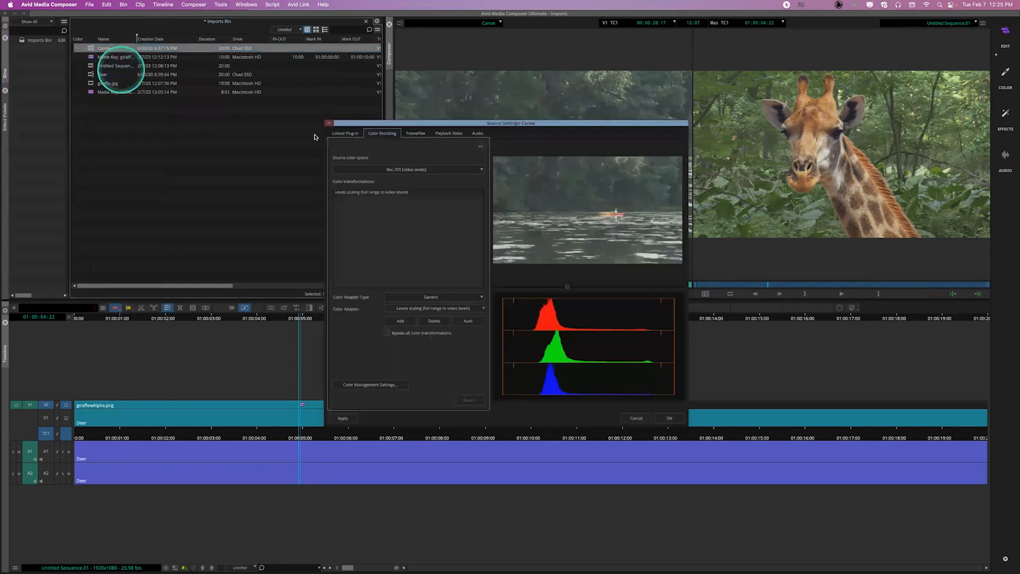
pyautogui.click(417, 133)
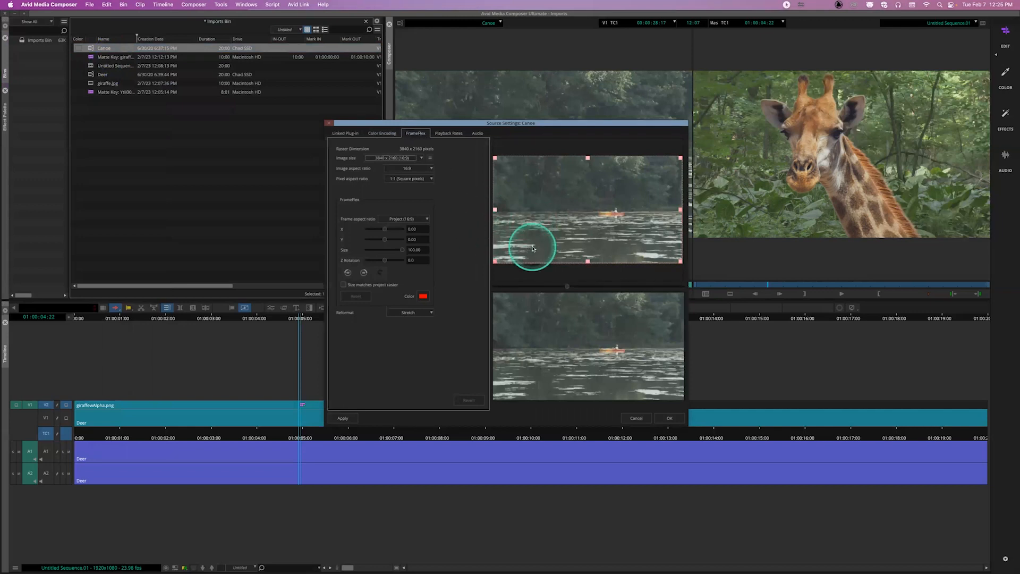
pyautogui.press('ctrl')
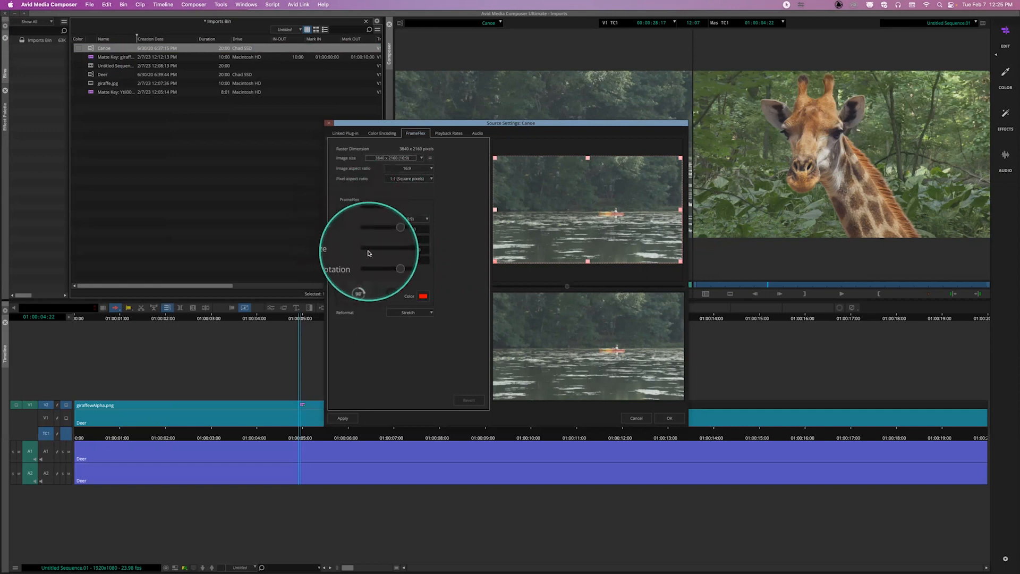
pyautogui.click(417, 249)
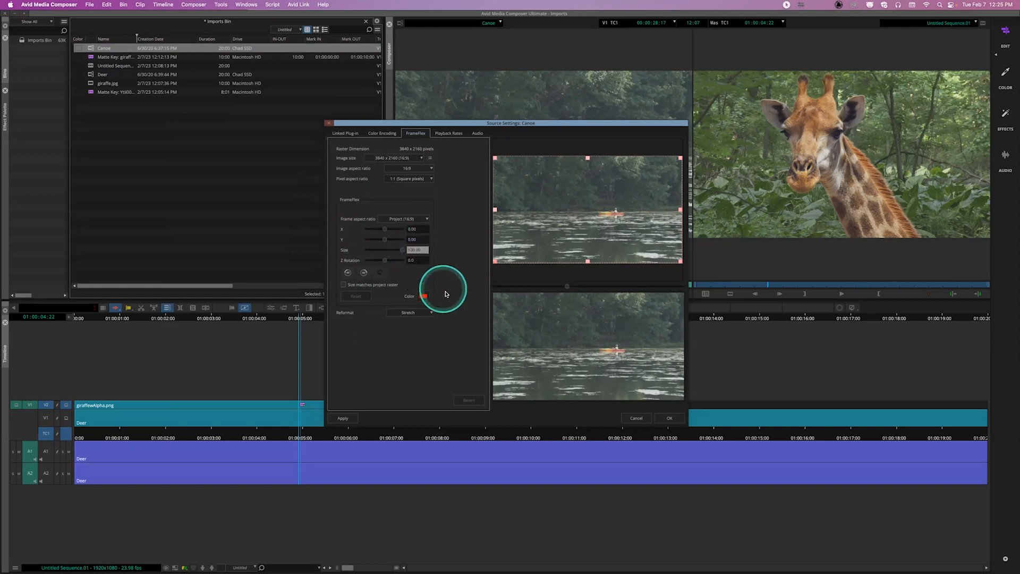
pyautogui.click(394, 251)
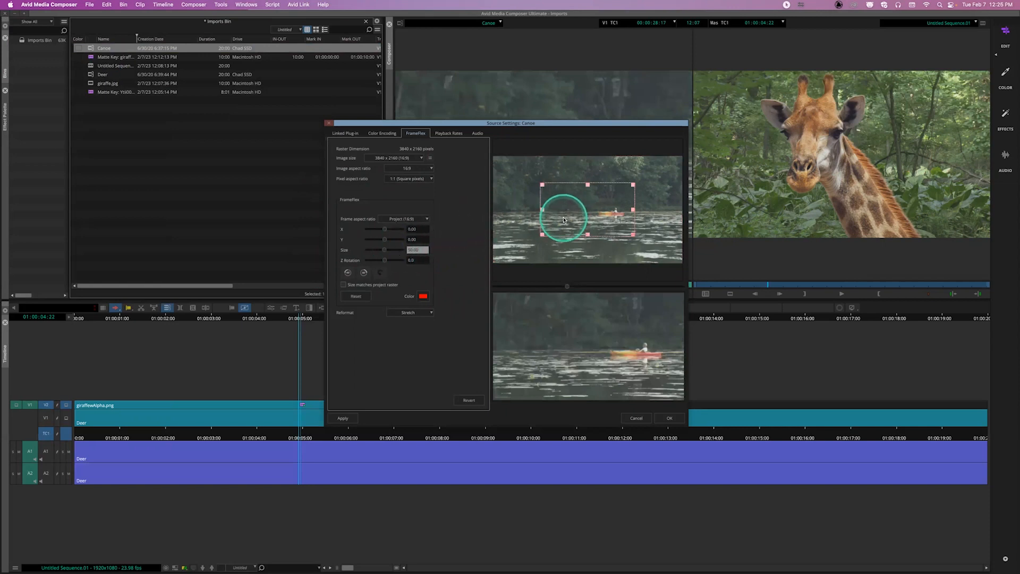
# Reposition the FrameFlex frame around the canoe at about X 9.66, Y -4.81, confirm the settings and scrub the reframed clip.
pyautogui.moveTo(585, 209); pyautogui.dragTo(604, 215)
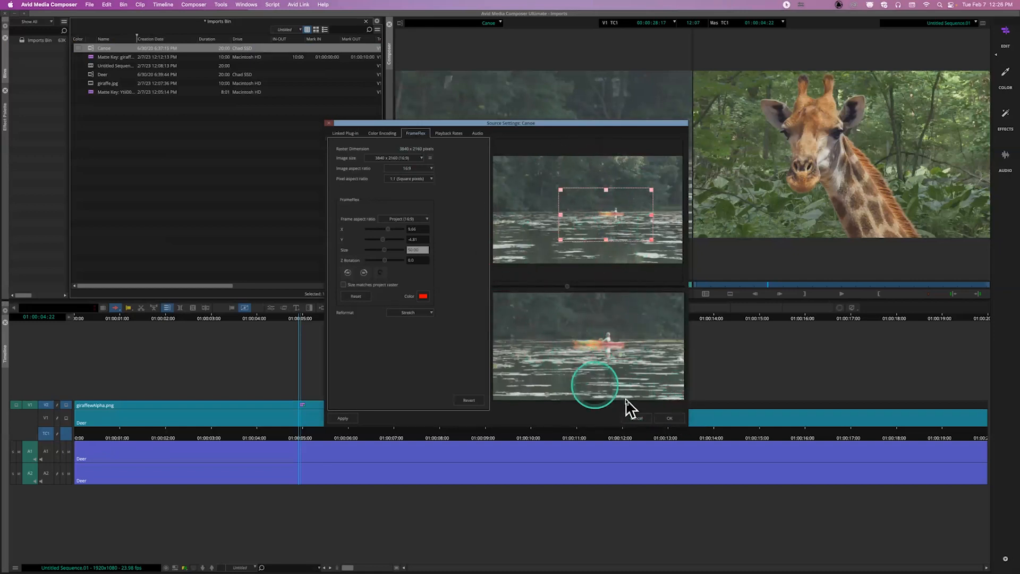
pyautogui.click(672, 418)
pyautogui.moveTo(456, 285); pyautogui.dragTo(515, 286)
pyautogui.moveTo(574, 289); pyautogui.dragTo(392, 273)
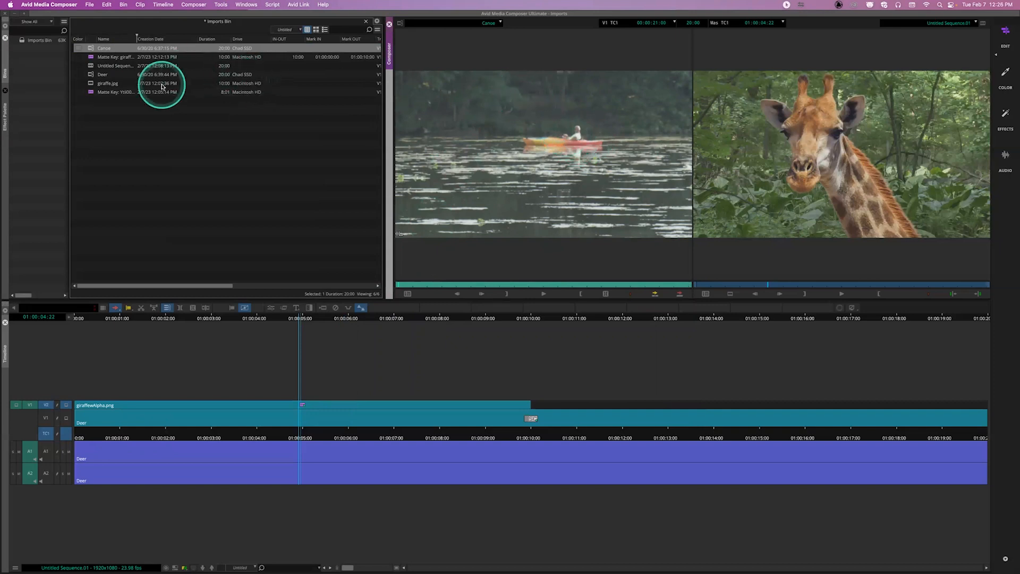
# Reopen the Canoe clip's source settings, move the FrameFlex frame up to include more trees above the canoe, confirm and return the source clip to its start.
pyautogui.rightClick(97, 49)
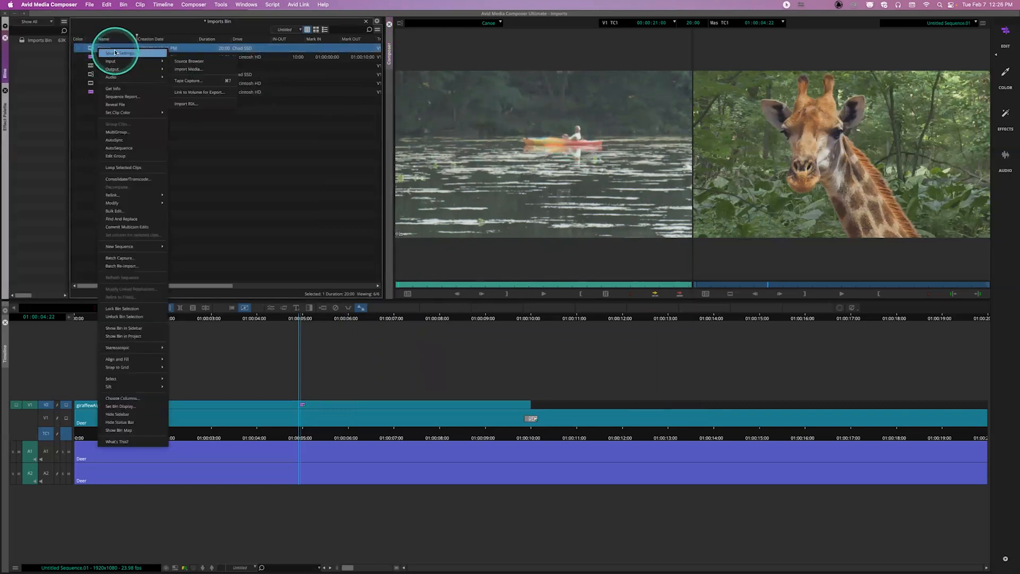
pyautogui.click(116, 53)
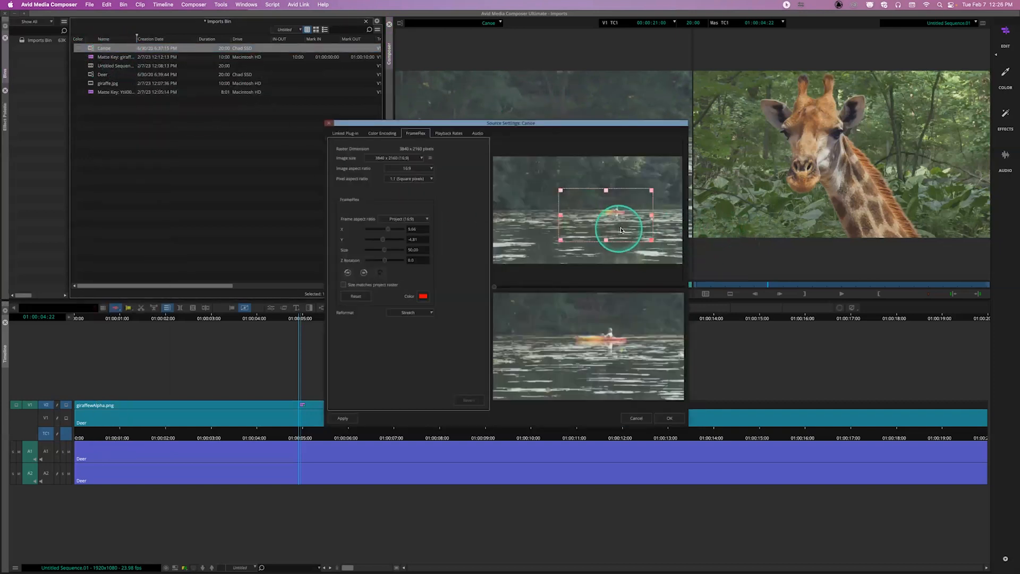
pyautogui.moveTo(621, 225); pyautogui.dragTo(622, 206)
pyautogui.click(668, 418)
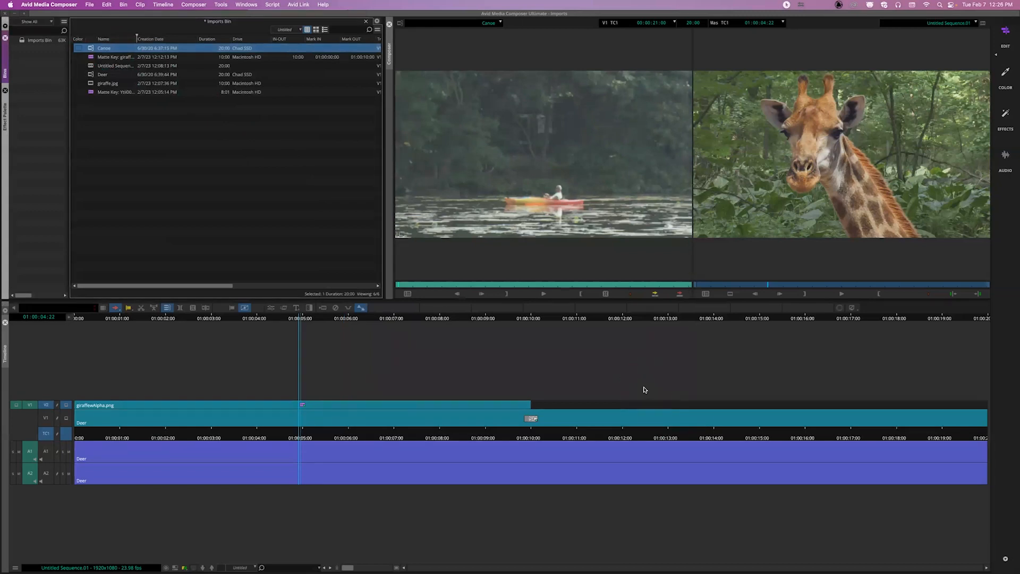
pyautogui.moveTo(373, 435); pyautogui.dragTo(312, 434)
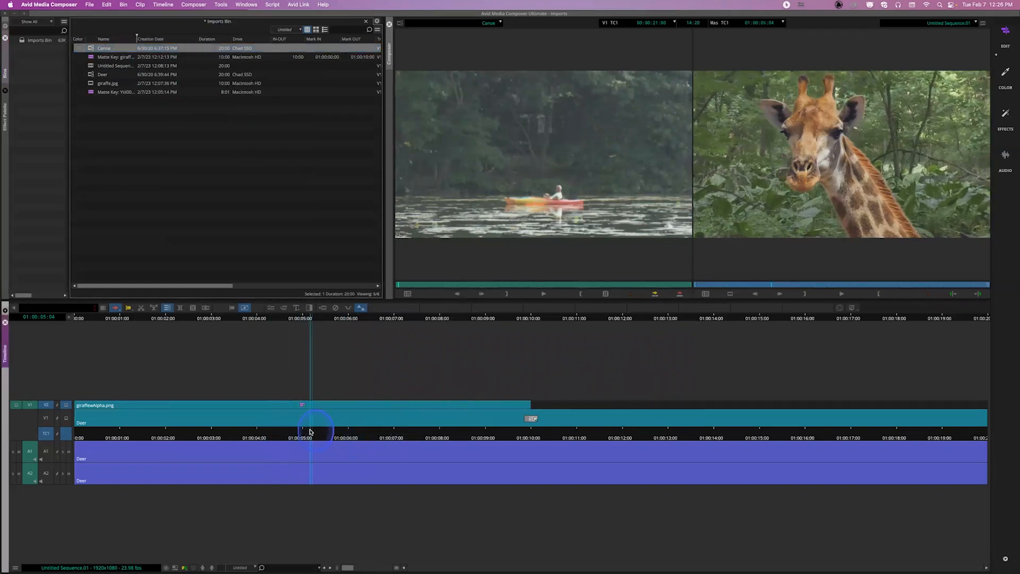
pyautogui.moveTo(436, 288); pyautogui.dragTo(399, 293)
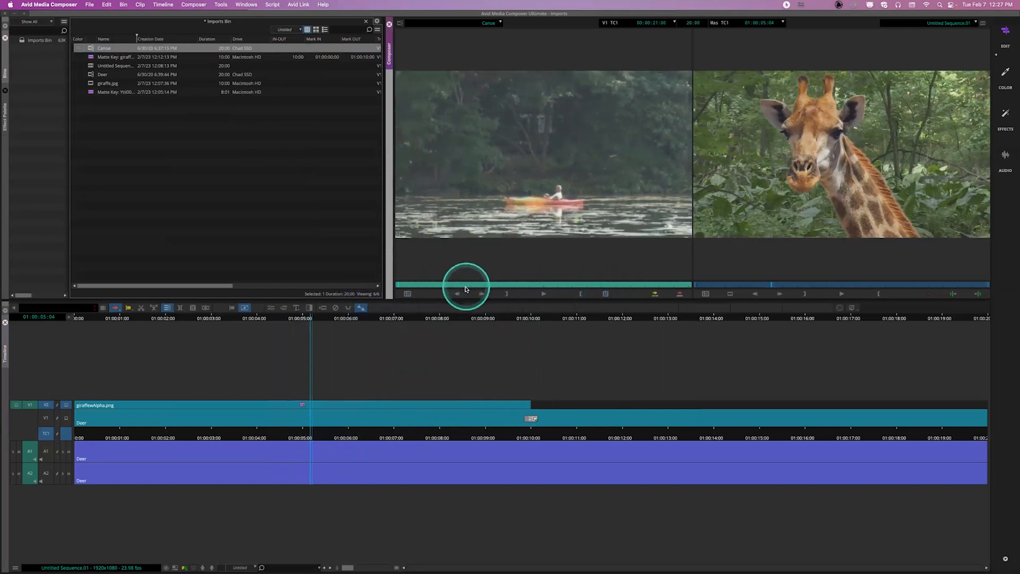
# Park at the sequence start, mark the entire Canoe clip, patch its video to V1 and enable record tracks A1 and A2.
pyautogui.moveTo(276, 441); pyautogui.dragTo(50, 427)
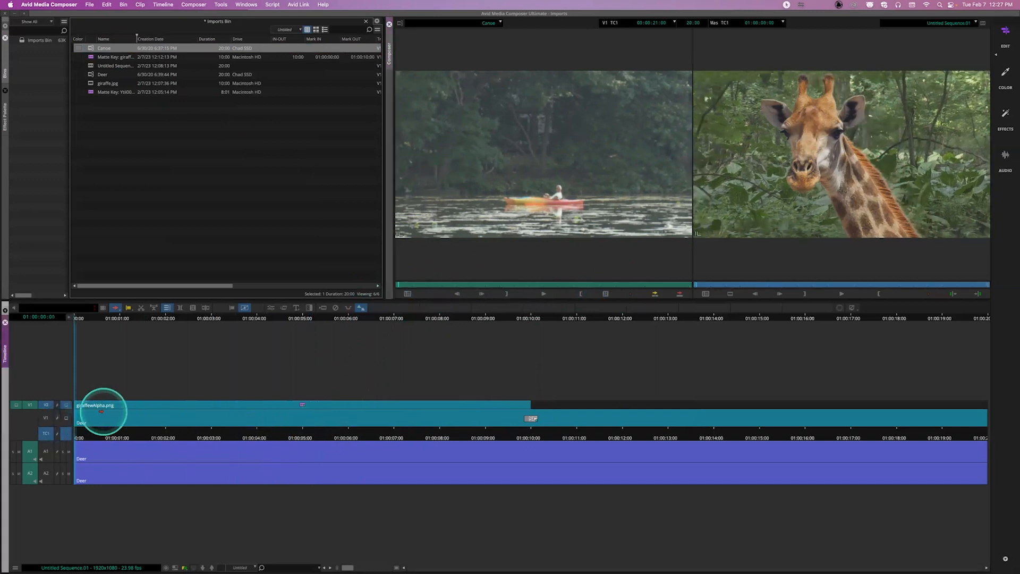
pyautogui.click(518, 218)
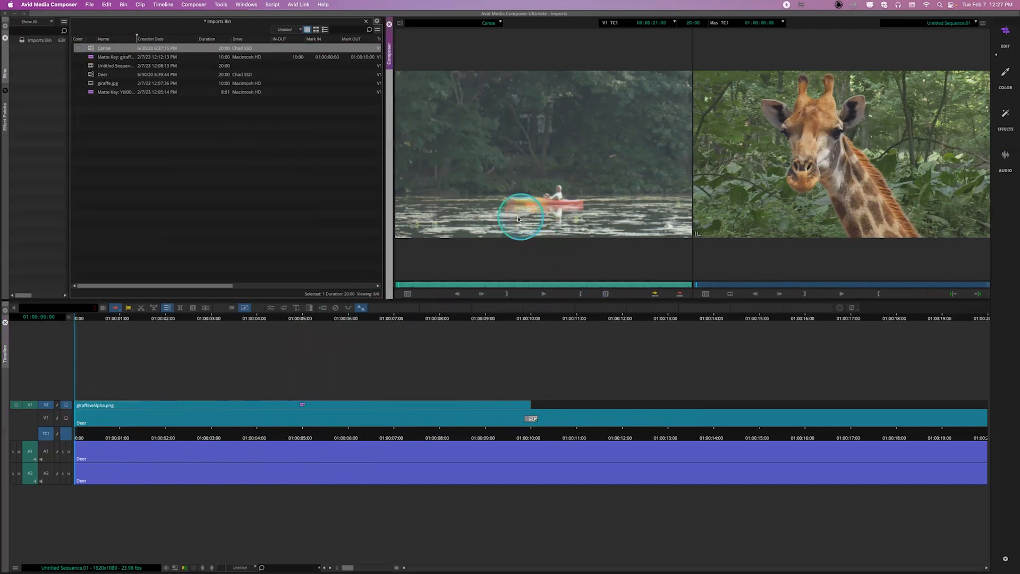
pyautogui.press('t')
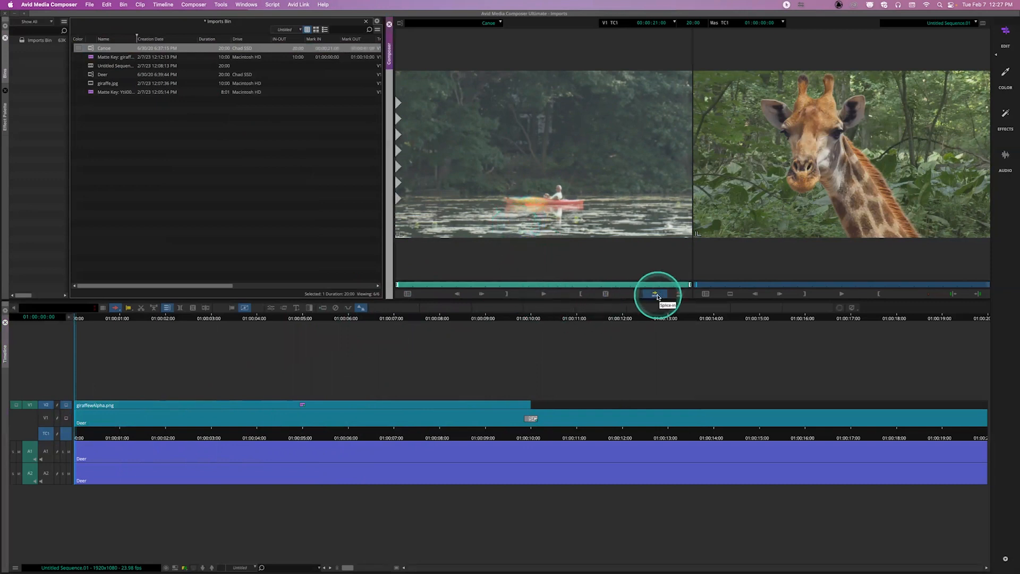
pyautogui.moveTo(30, 405); pyautogui.dragTo(46, 418)
pyautogui.click(45, 452)
pyautogui.click(46, 473)
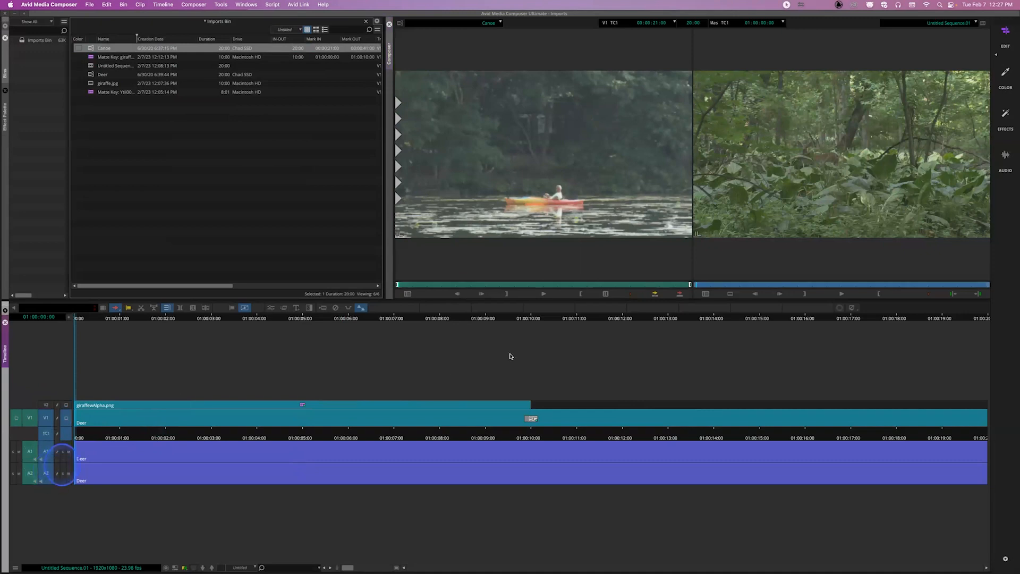
# Splice the Canoe clip in at the sequence start, undo it, and splice it again with record track V2 enabled.
pyautogui.click(656, 294)
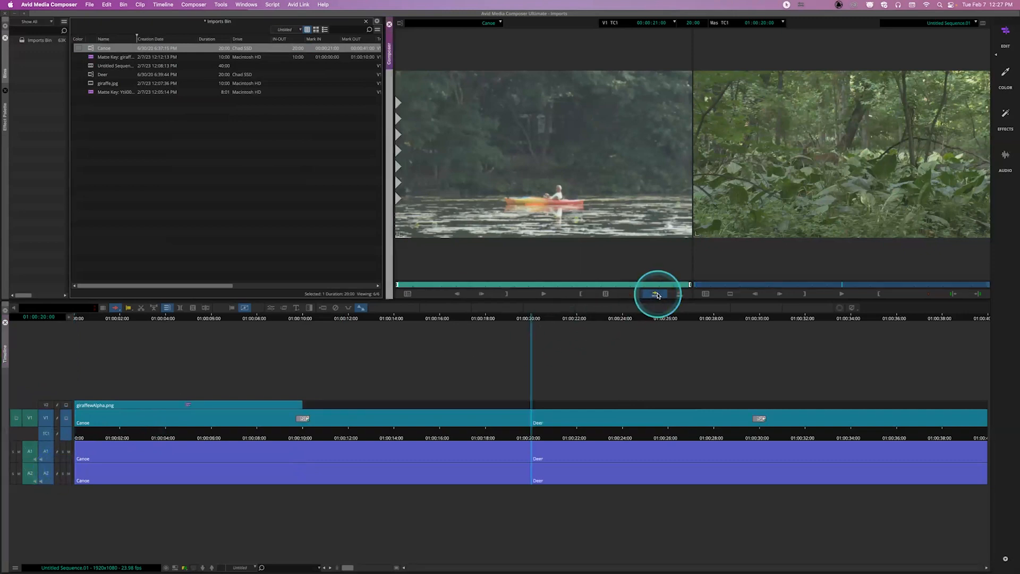
pyautogui.press('super+z')
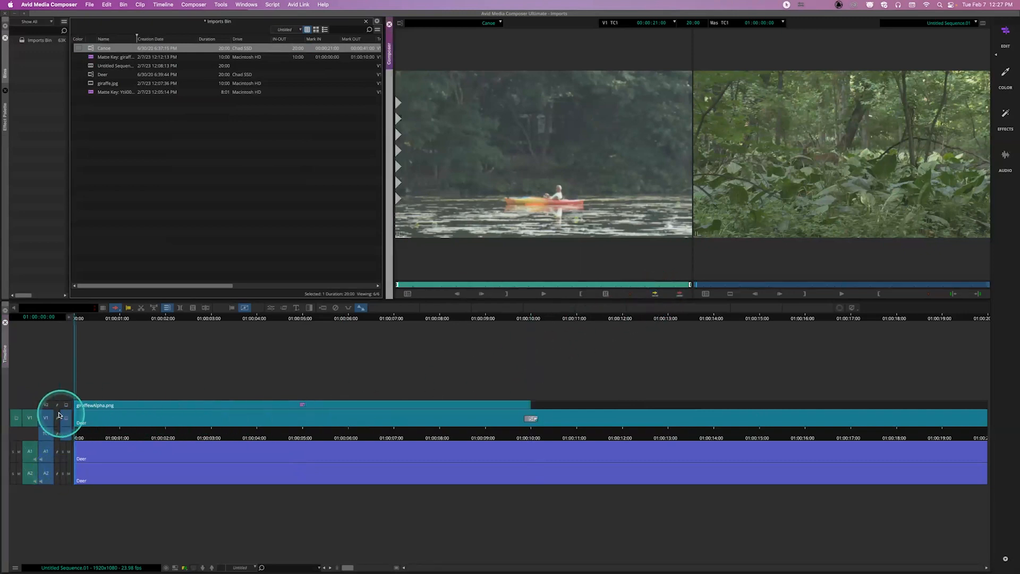
pyautogui.click(656, 294)
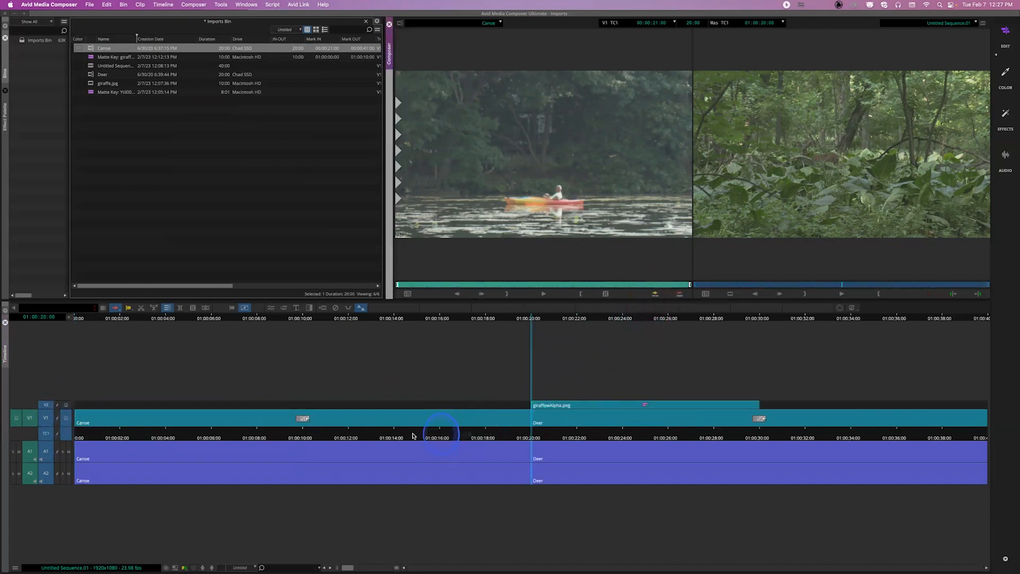
# Park within the Canoe segment, open it in the Effect Editor, expand the FrameFlex parameters and move the editor clear of the monitors.
pyautogui.moveTo(413, 436); pyautogui.dragTo(279, 435)
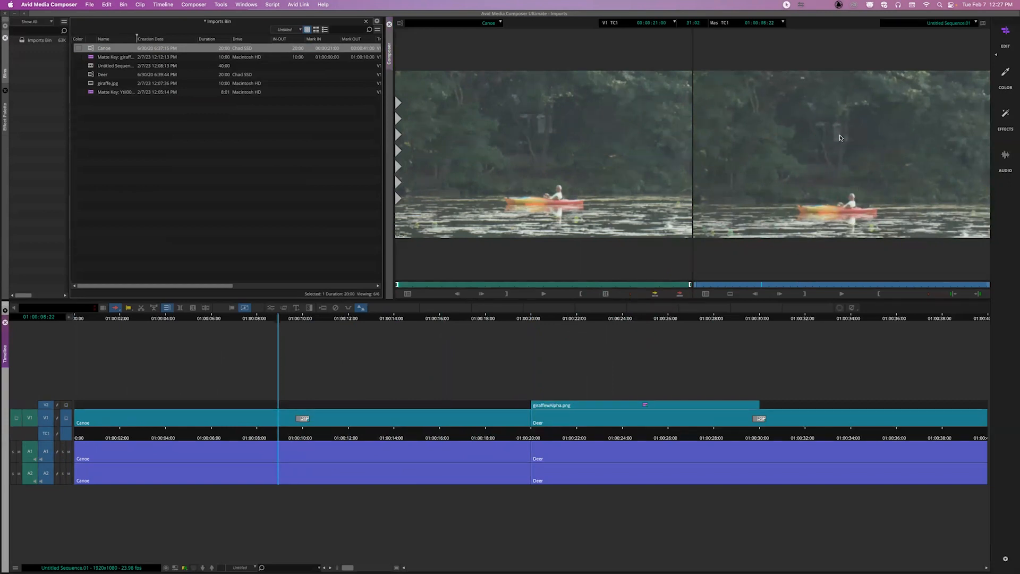
pyautogui.click(749, 187)
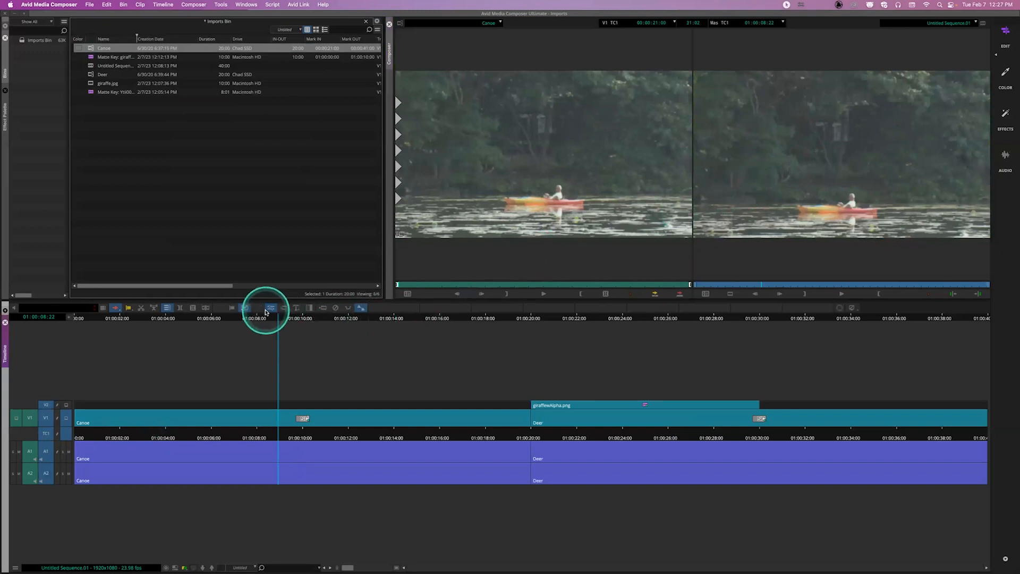
pyautogui.click(270, 310)
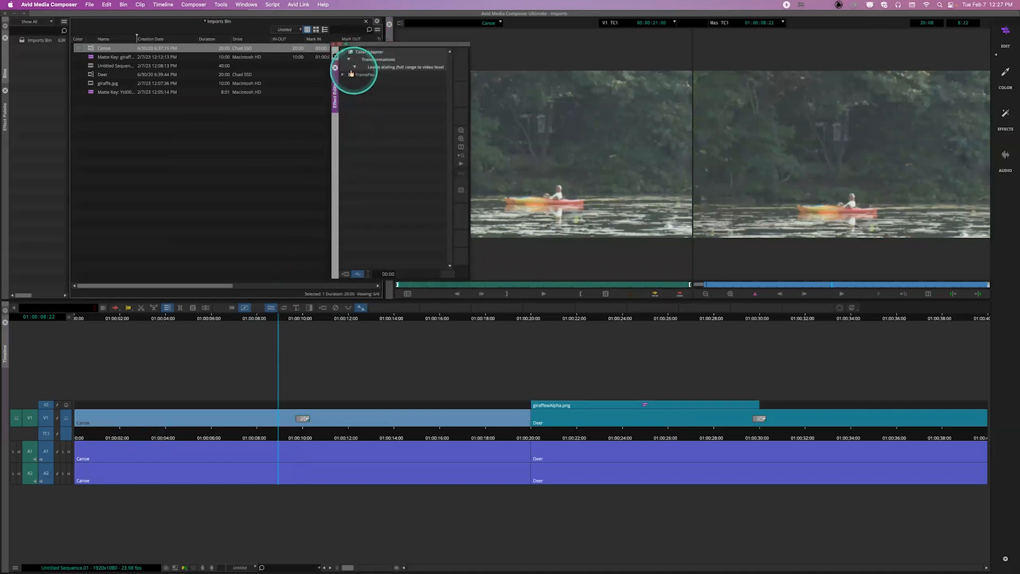
pyautogui.click(343, 75)
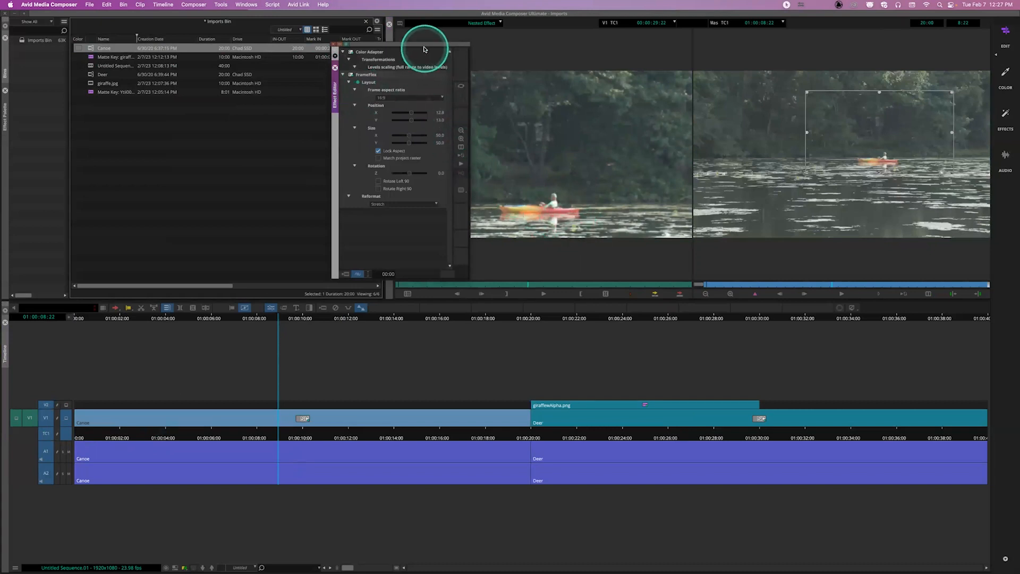
pyautogui.moveTo(422, 47); pyautogui.dragTo(276, 80)
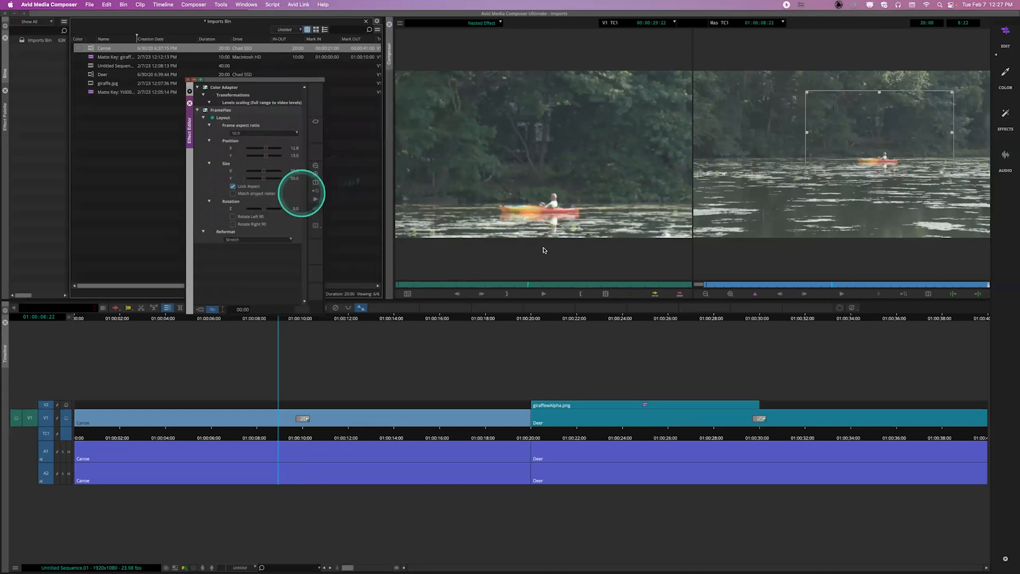
# Add a FrameFlex keyframe at the start of the Canoe segment and set the frame size there to 74.
pyautogui.moveTo(712, 285); pyautogui.dragTo(865, 285)
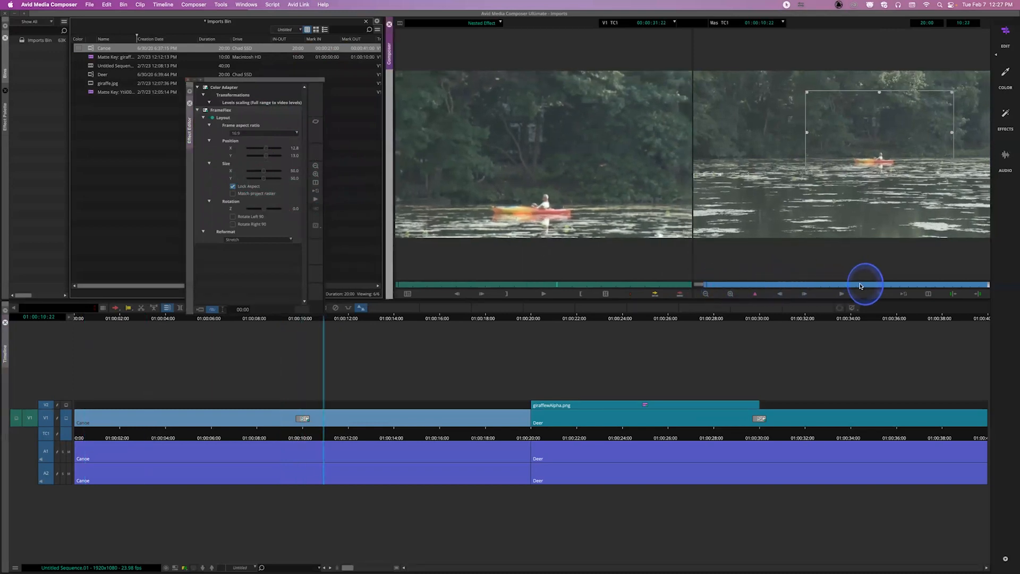
pyautogui.moveTo(742, 285); pyautogui.dragTo(702, 287)
pyautogui.click(755, 294)
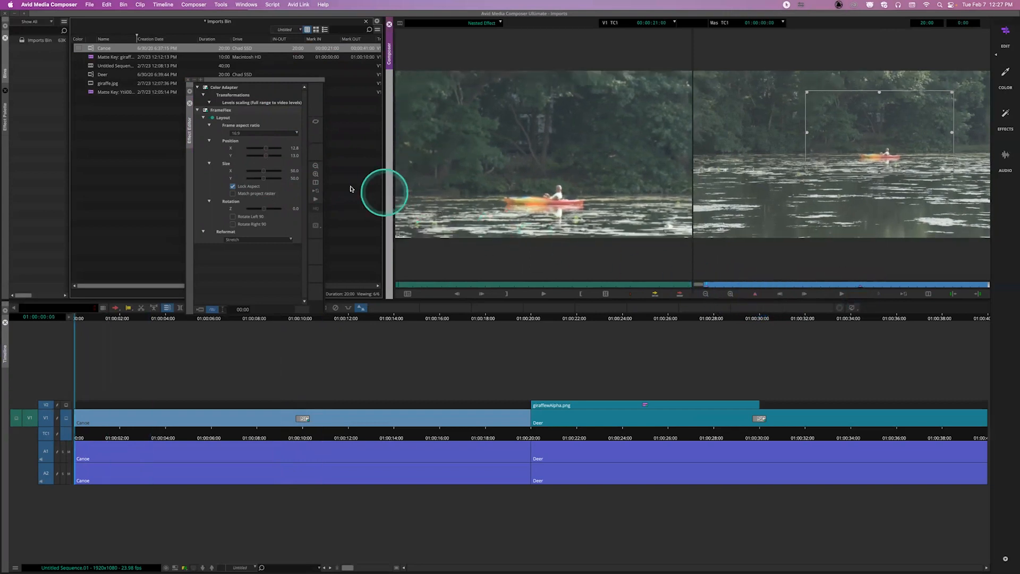
pyautogui.click(262, 178)
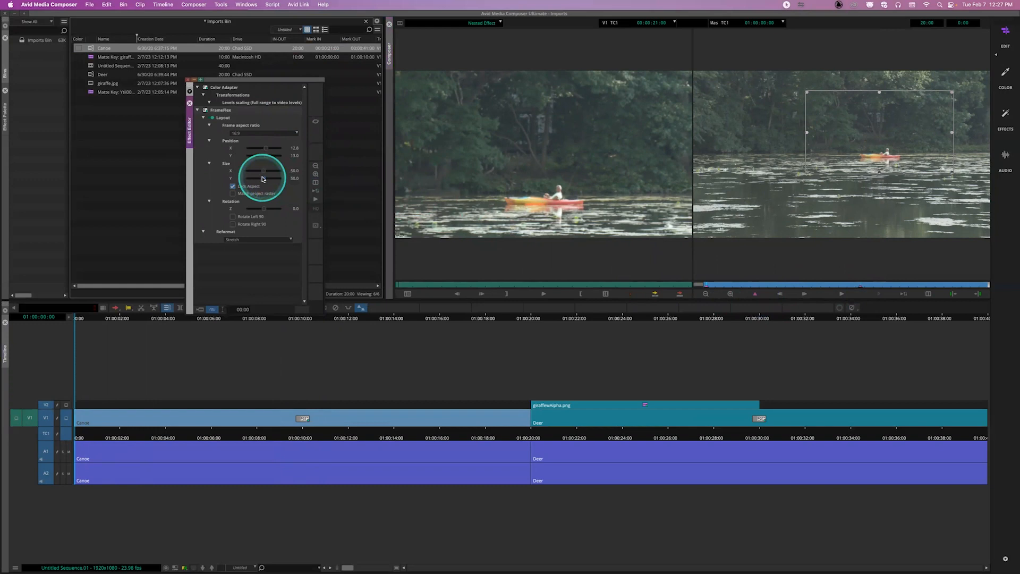
pyautogui.click(262, 178)
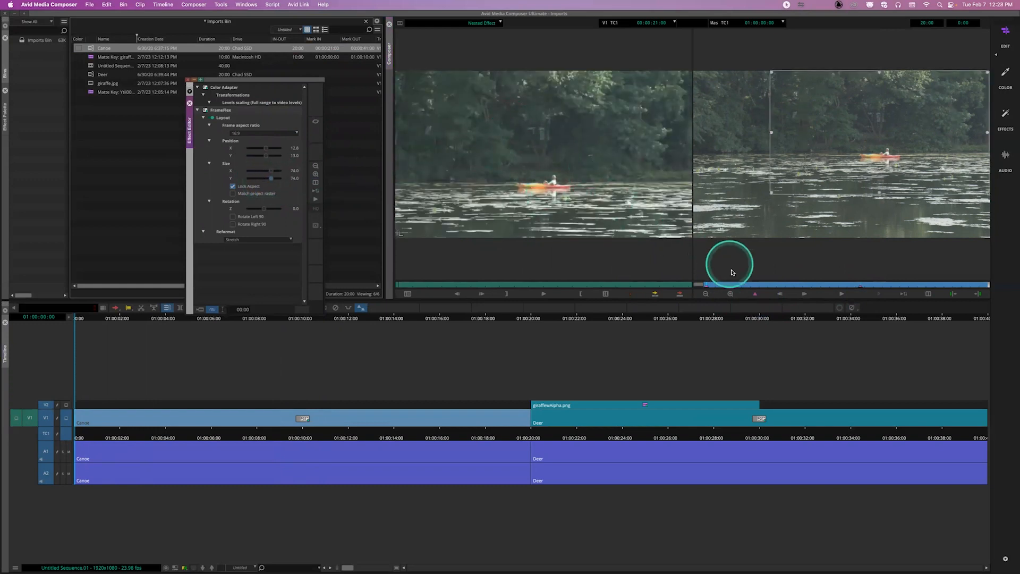
# Scrub and play the Canoe segment to review the FrameFlex move, close the Effect Editor and replay the sequence from its start.
pyautogui.moveTo(712, 286); pyautogui.dragTo(729, 285)
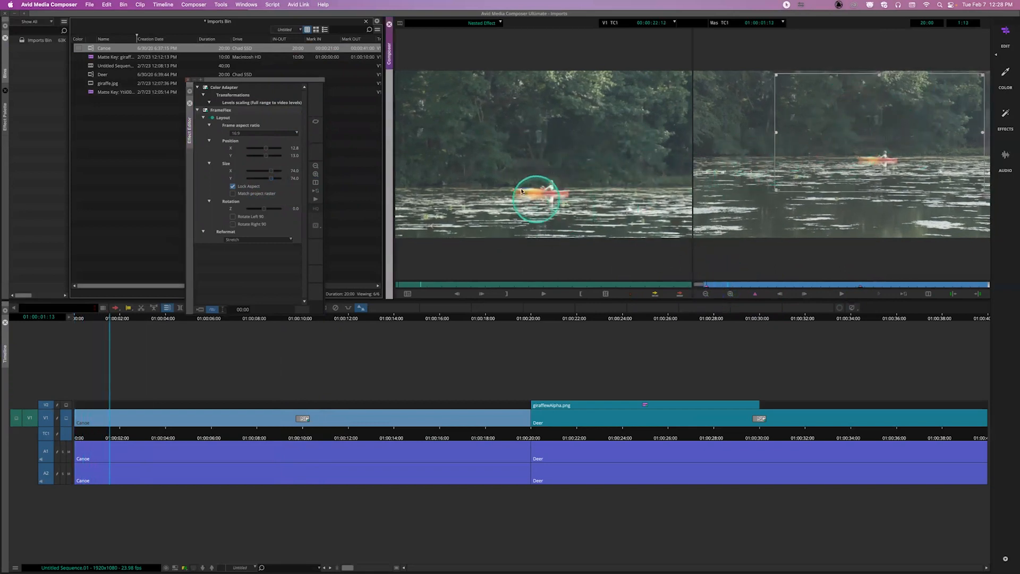
pyautogui.moveTo(740, 284); pyautogui.dragTo(709, 286)
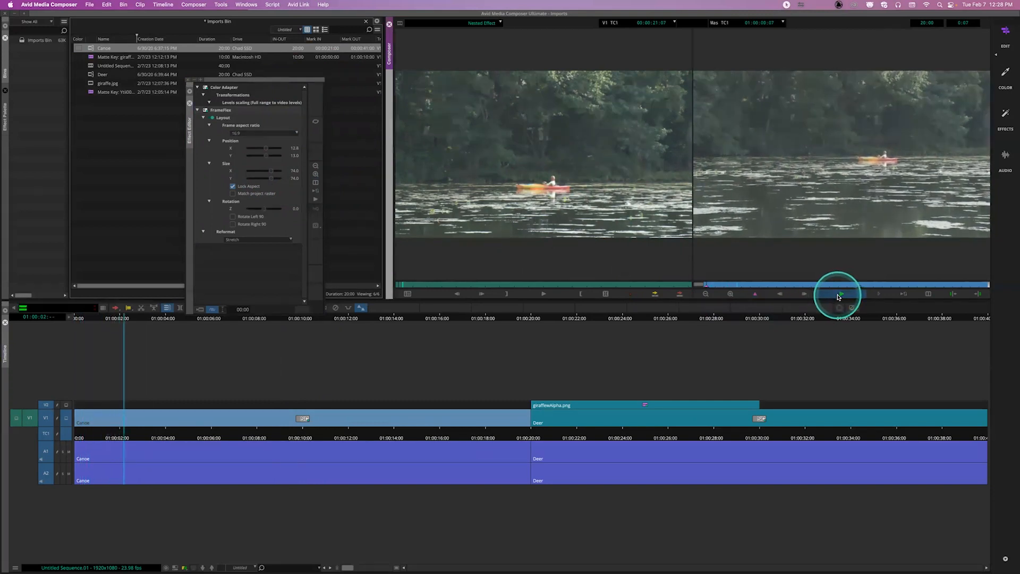
pyautogui.moveTo(798, 285); pyautogui.dragTo(800, 286)
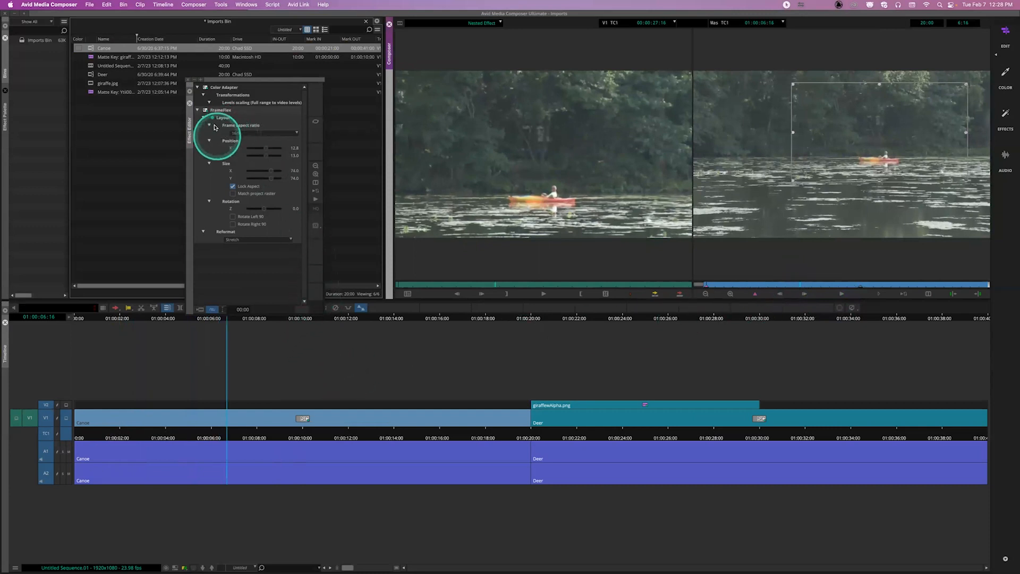
pyautogui.click(190, 104)
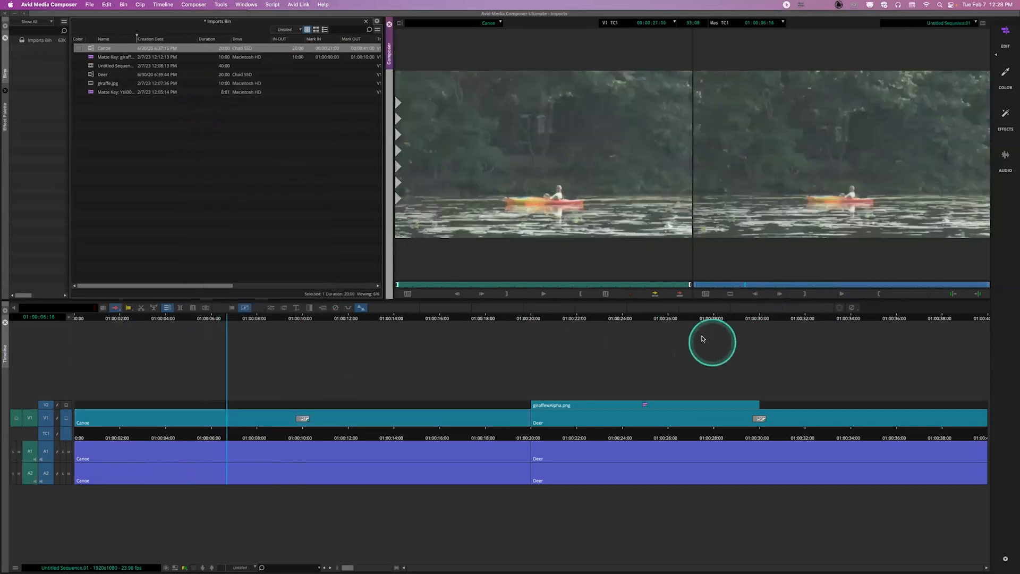
pyautogui.click(705, 285)
pyautogui.moveTo(704, 286); pyautogui.dragTo(692, 287)
pyautogui.press('space')
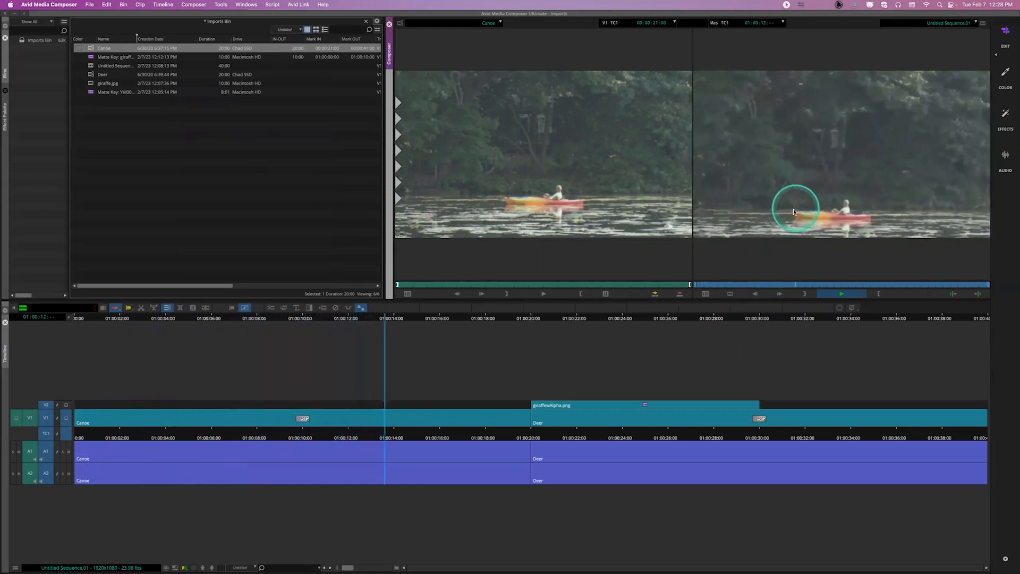
pyautogui.moveTo(391, 436); pyautogui.dragTo(72, 426)
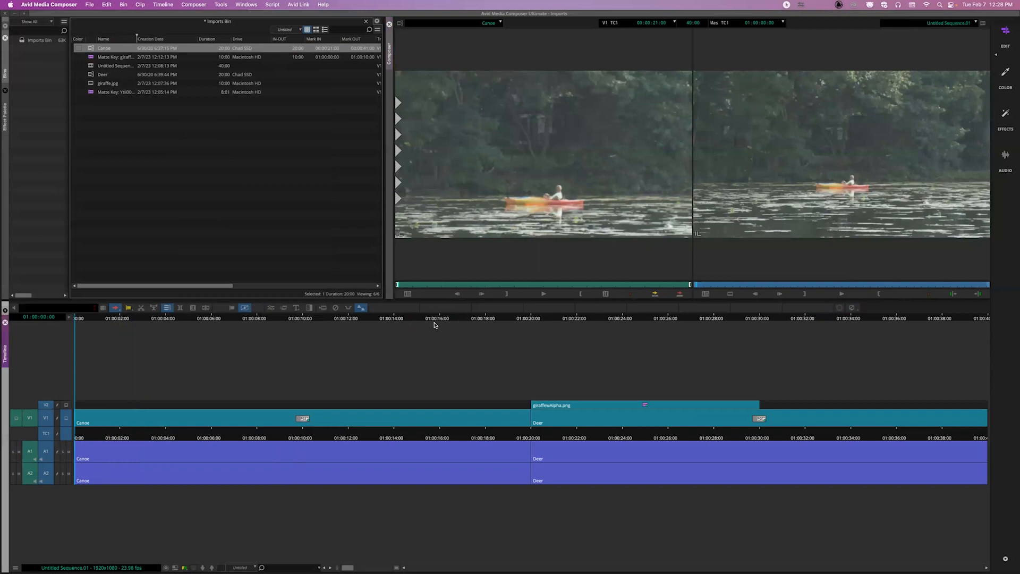
pyautogui.press('space')
# Open the Source Browser from the Imports Bin and browse to the Desktop folder.
pyautogui.rightClick(136, 154)
pyautogui.moveTo(164, 166)
pyautogui.click(218, 167)
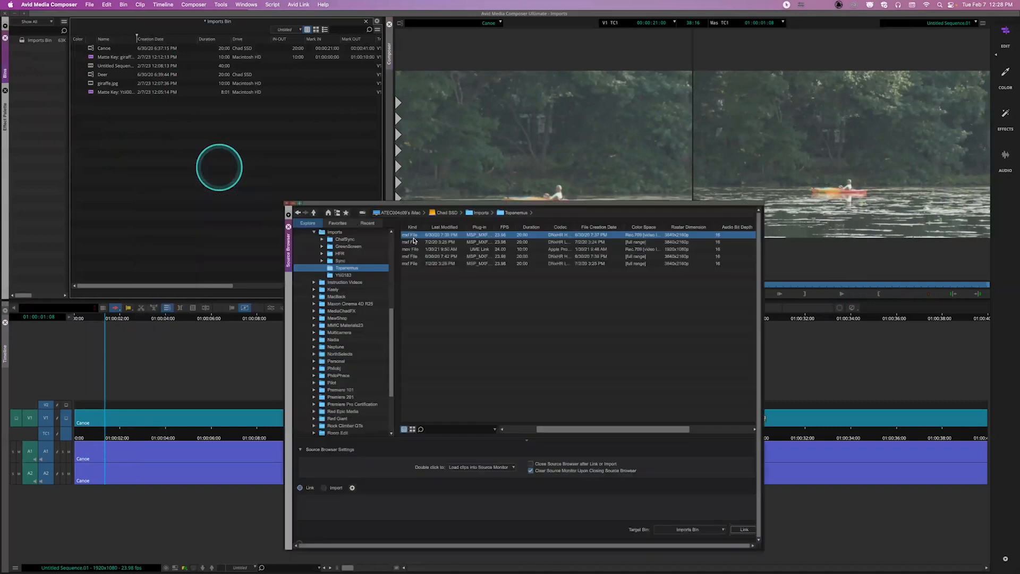
pyautogui.moveTo(583, 428); pyautogui.dragTo(512, 368)
pyautogui.click(481, 215)
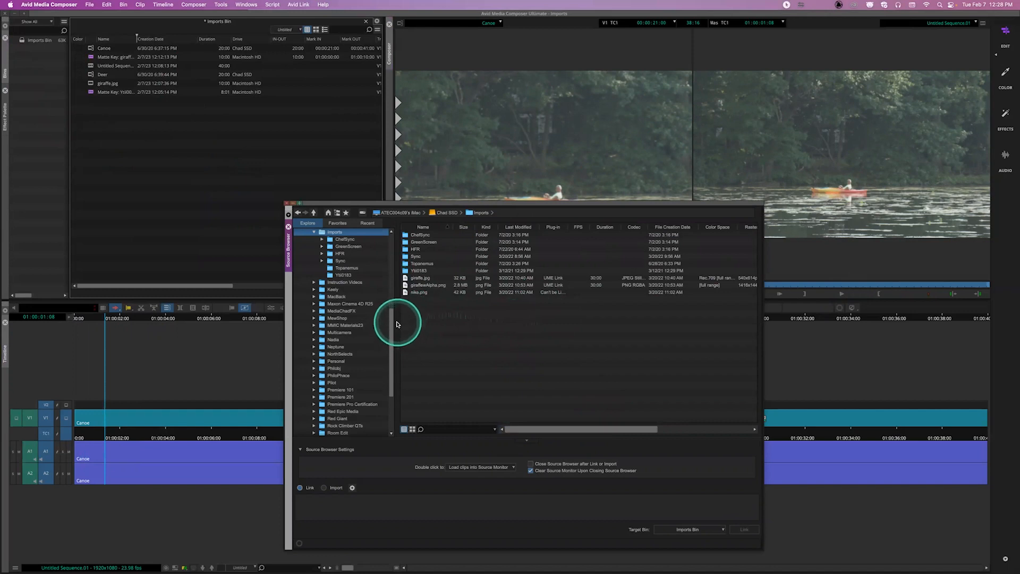
pyautogui.moveTo(394, 323); pyautogui.dragTo(394, 223)
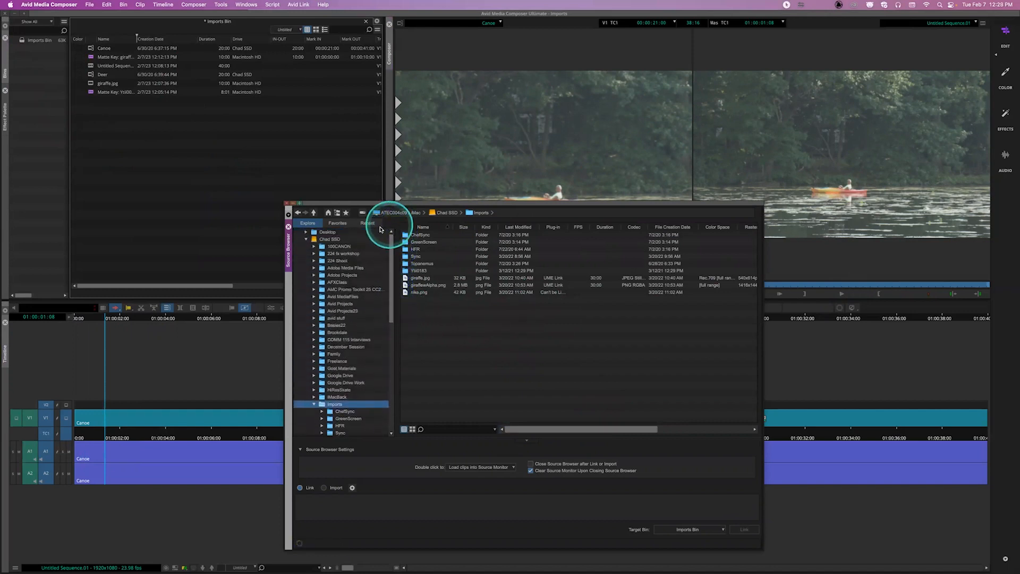
pyautogui.click(316, 232)
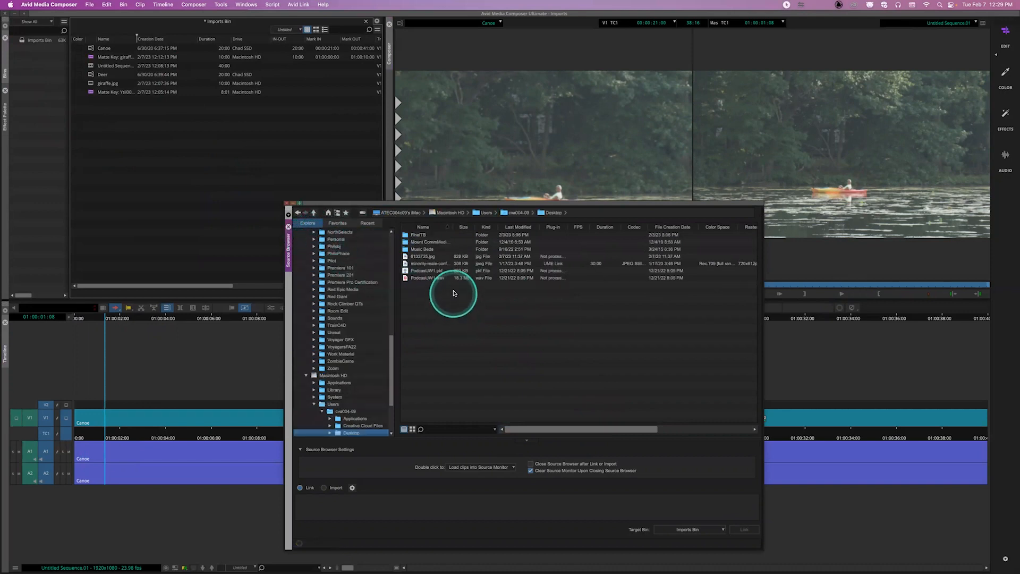
# Link 6133725.jpg from the Desktop into the Imports Bin and close the Source Browser.
pyautogui.click(423, 256)
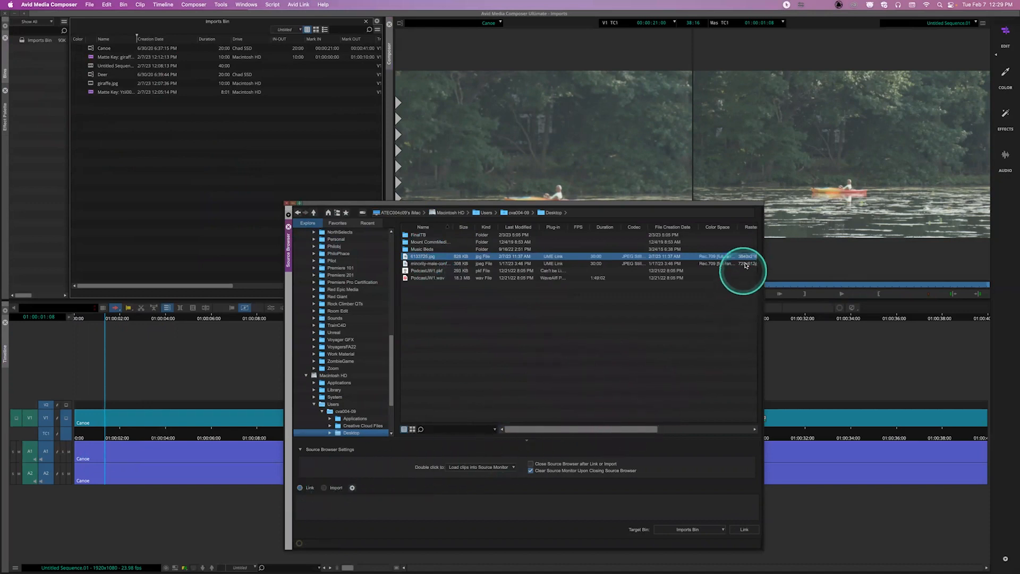
pyautogui.click(744, 529)
pyautogui.click(287, 203)
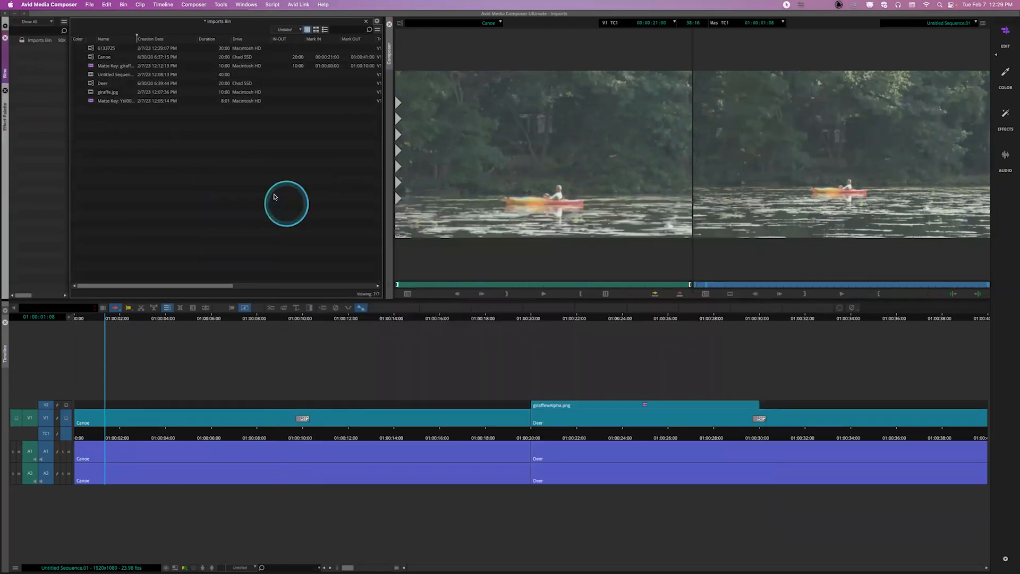
# Load the 6133725 clip and set its source FrameFlex frame so the size matches the project raster.
pyautogui.doubleClick(91, 49)
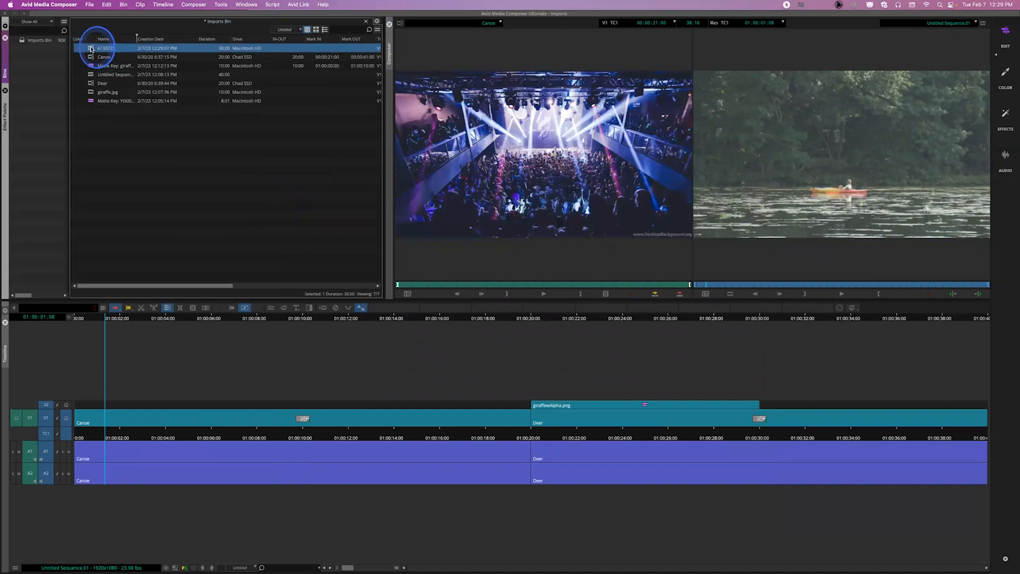
pyautogui.rightClick(91, 48)
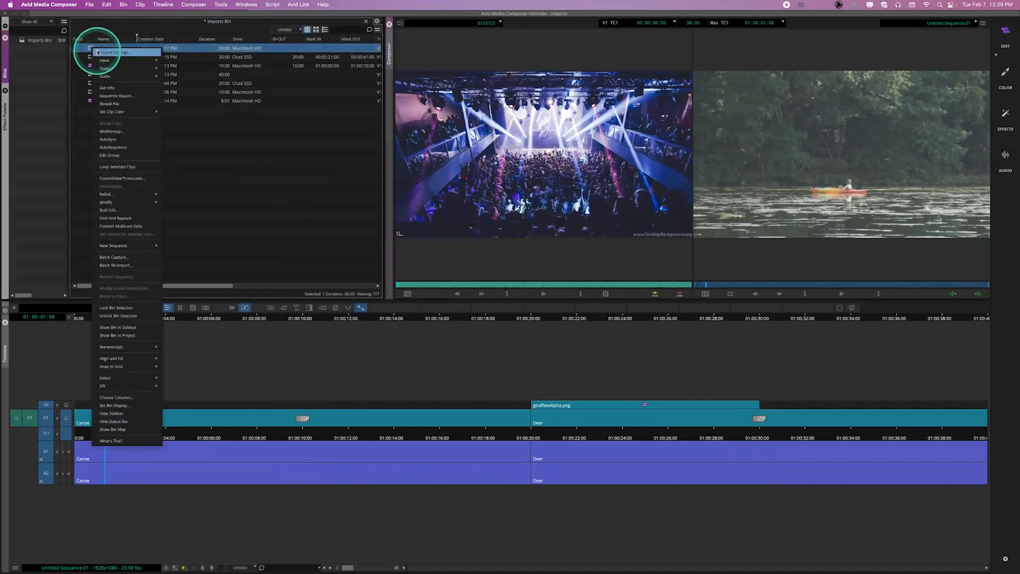
pyautogui.click(97, 52)
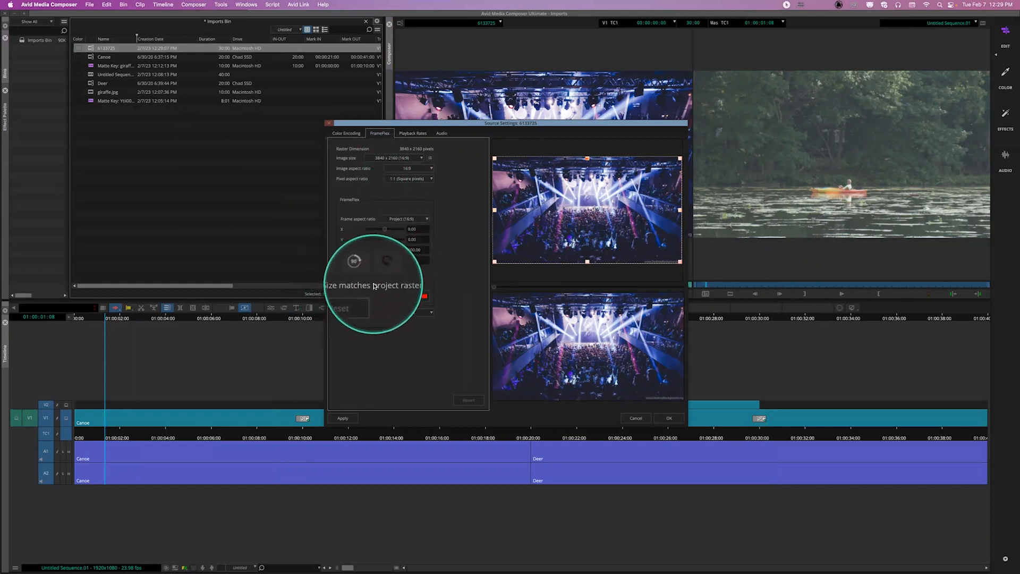
pyautogui.click(343, 286)
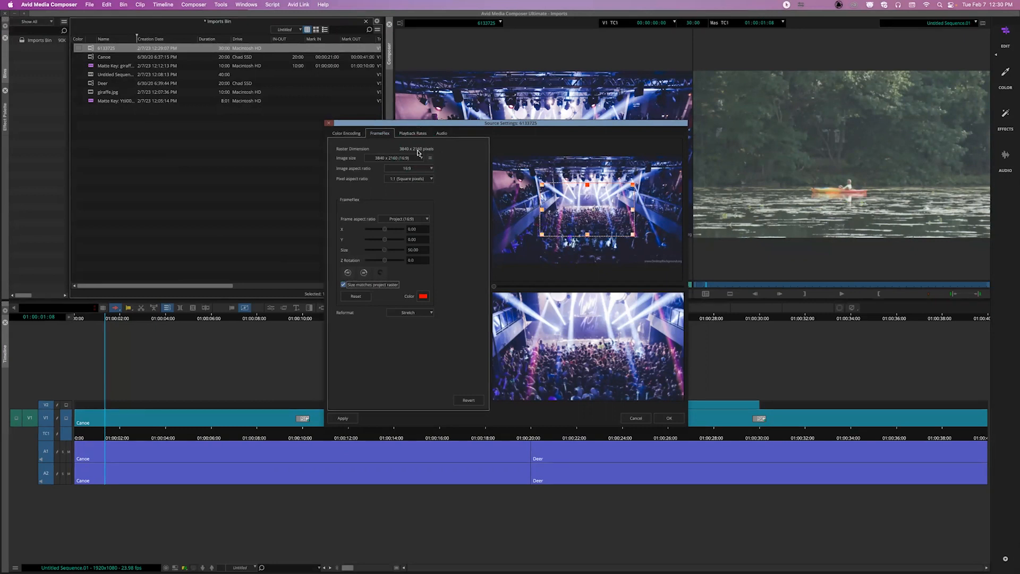
pyautogui.click(667, 418)
# Splice the 6133725 clip in at the start of the sequence and open its FrameFlex effect for editing.
pyautogui.moveTo(84, 434); pyautogui.dragTo(56, 435)
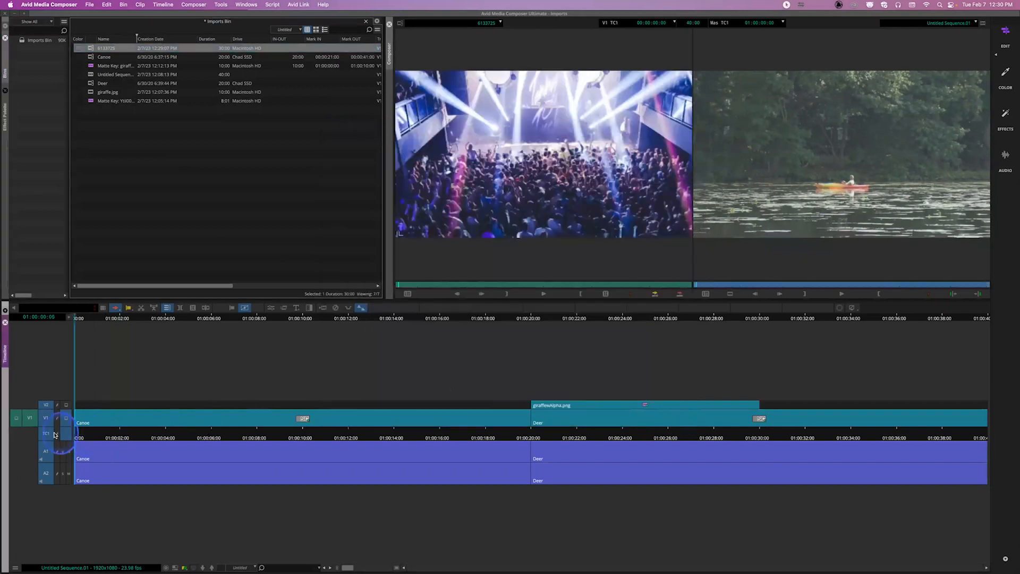
pyautogui.click(655, 293)
pyautogui.moveTo(365, 429); pyautogui.dragTo(260, 420)
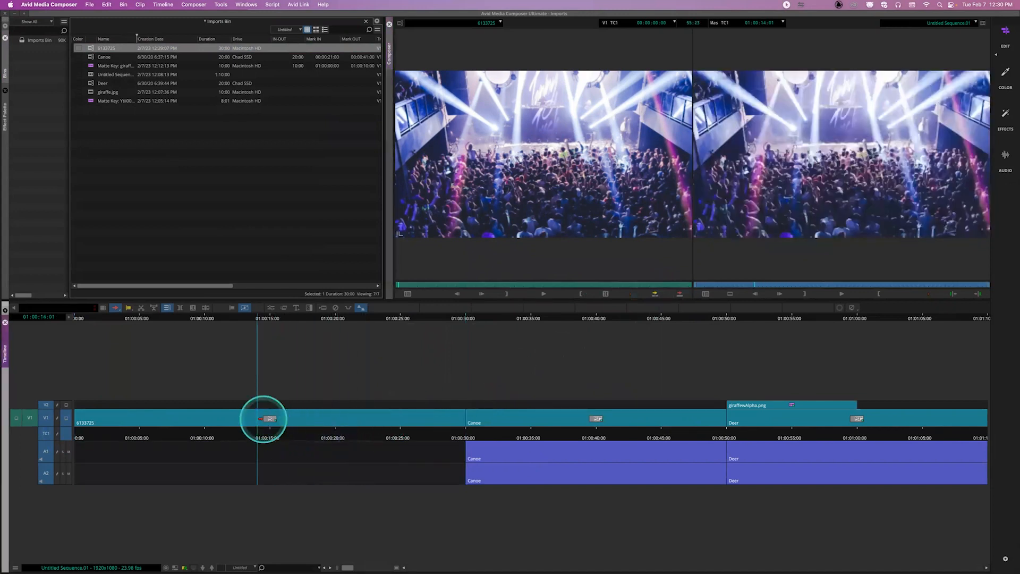
pyautogui.click(271, 309)
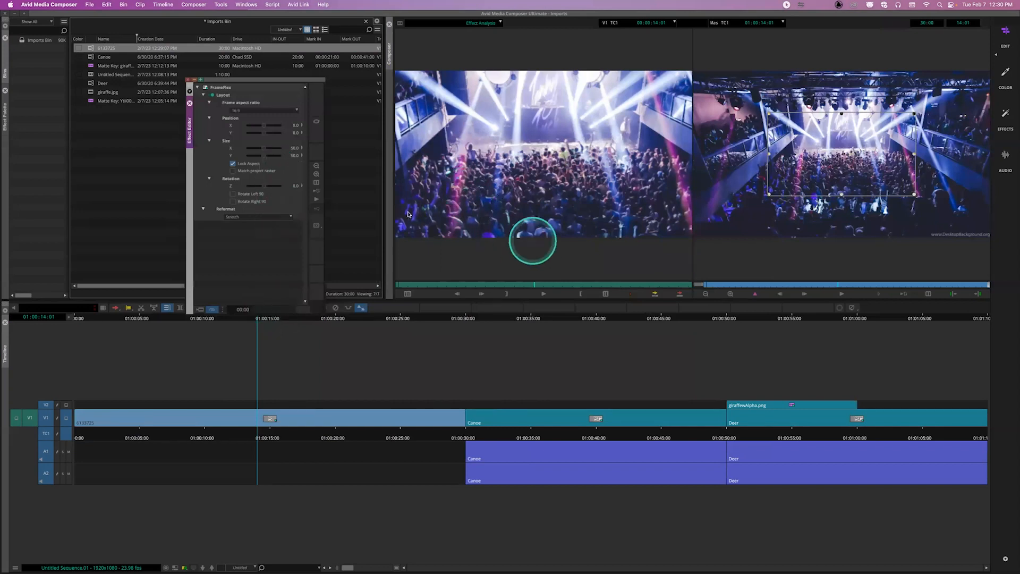
# Add a FrameFlex keyframe near the middle of the 6133725 segment and set the frame size at its start to 100.
pyautogui.click(838, 285)
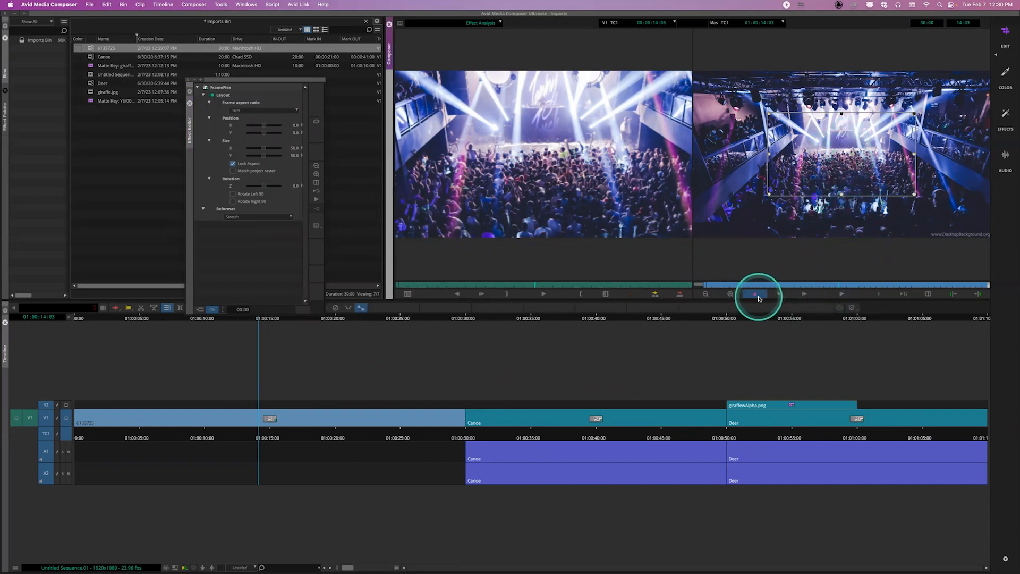
pyautogui.moveTo(755, 286); pyautogui.dragTo(684, 287)
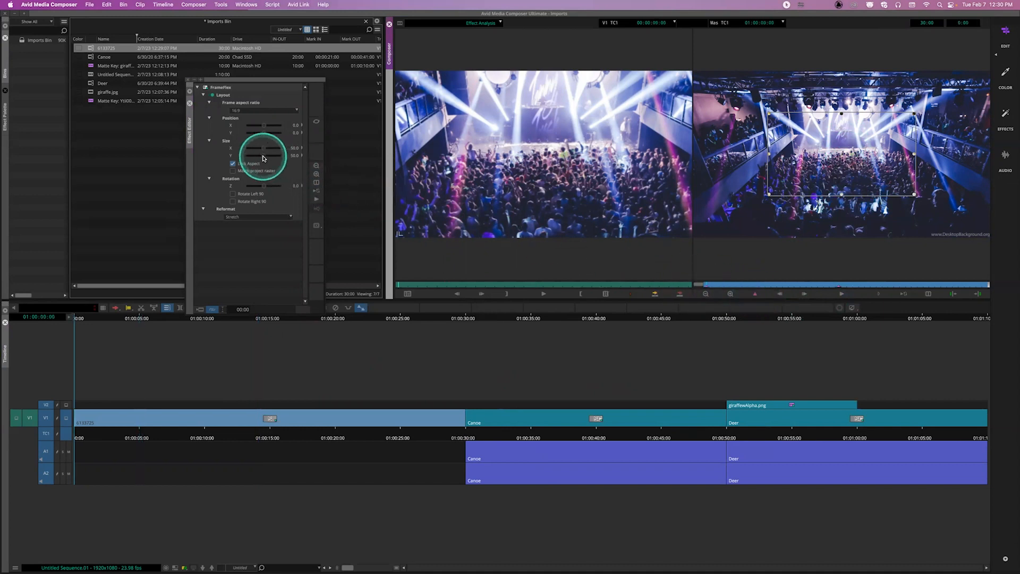
pyautogui.click(263, 156)
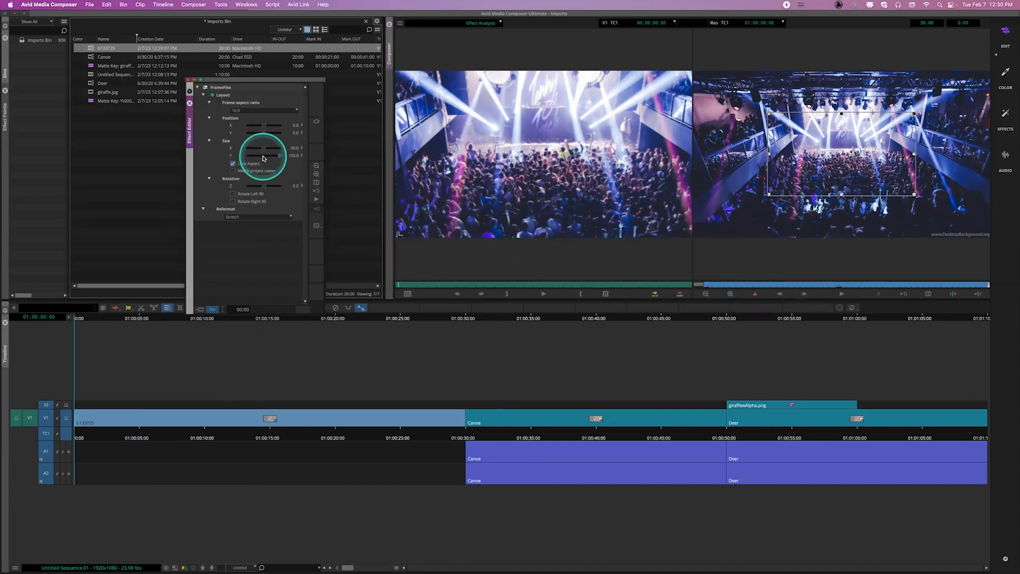
pyautogui.click(263, 158)
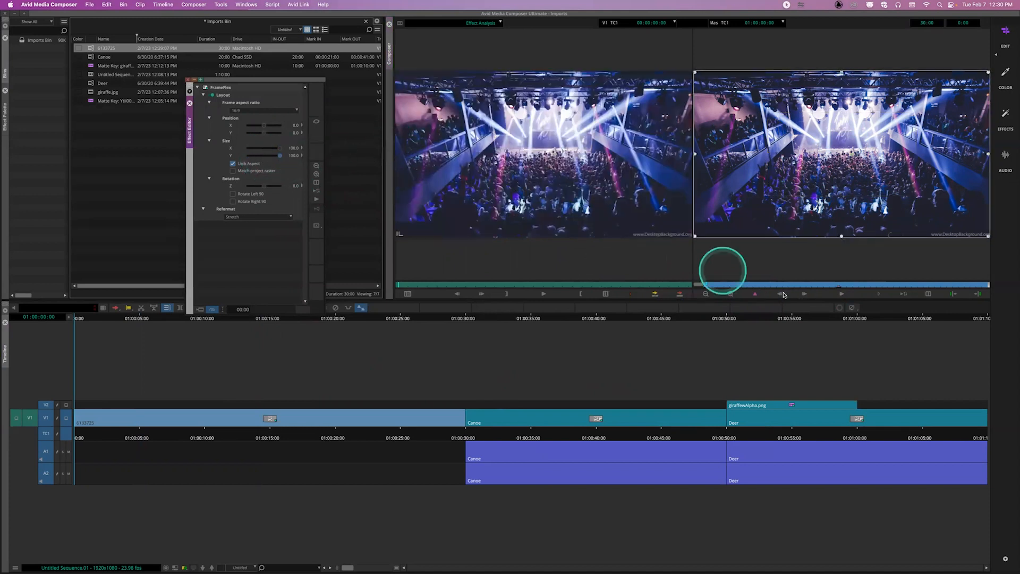
# Move the FrameFlex frame up and right over the balcony at the segment's middle keyframe, and close the Effect Editor.
pyautogui.click(838, 289)
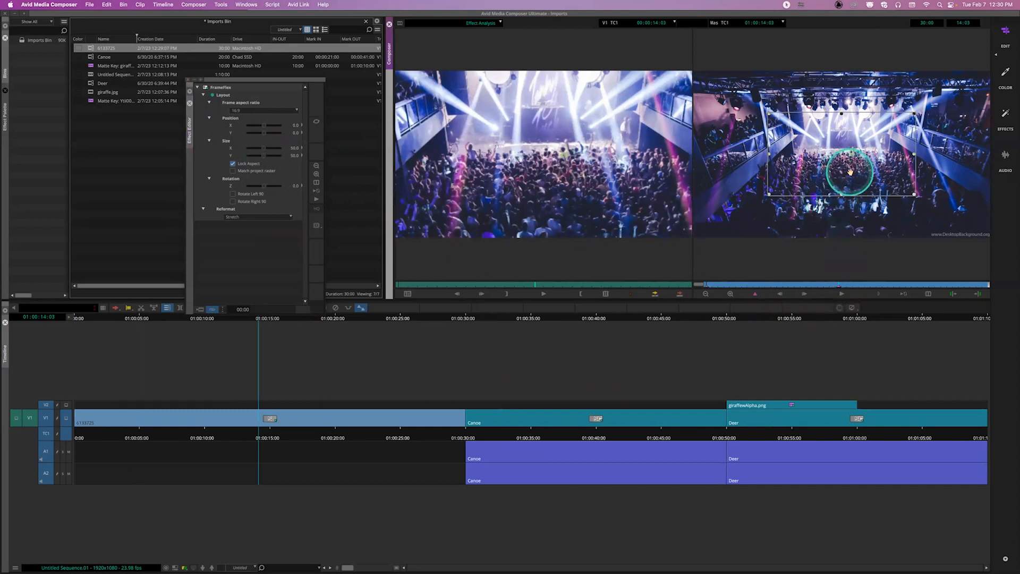
pyautogui.moveTo(850, 171); pyautogui.dragTo(917, 156)
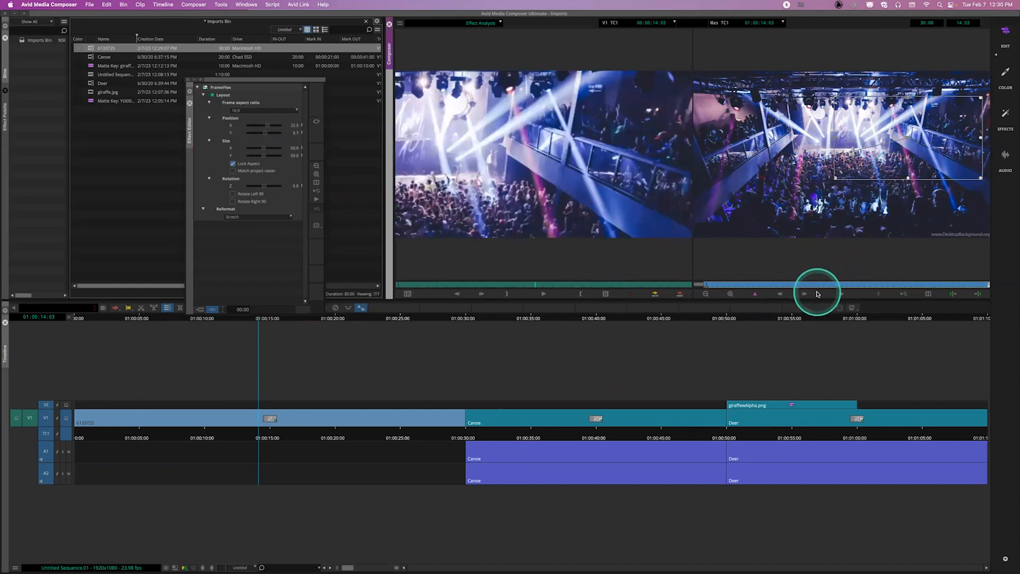
pyautogui.click(190, 103)
# Scrub and play the 6133725 segment to review its FrameFlex move, and return to the start of the sequence.
pyautogui.moveTo(239, 428); pyautogui.dragTo(284, 425)
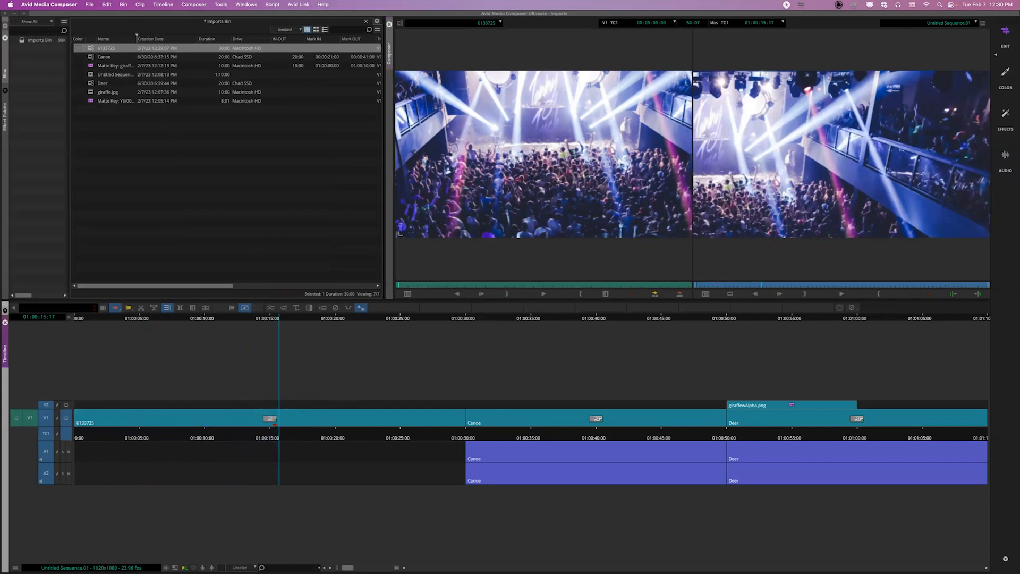
pyautogui.moveTo(289, 430); pyautogui.dragTo(55, 430)
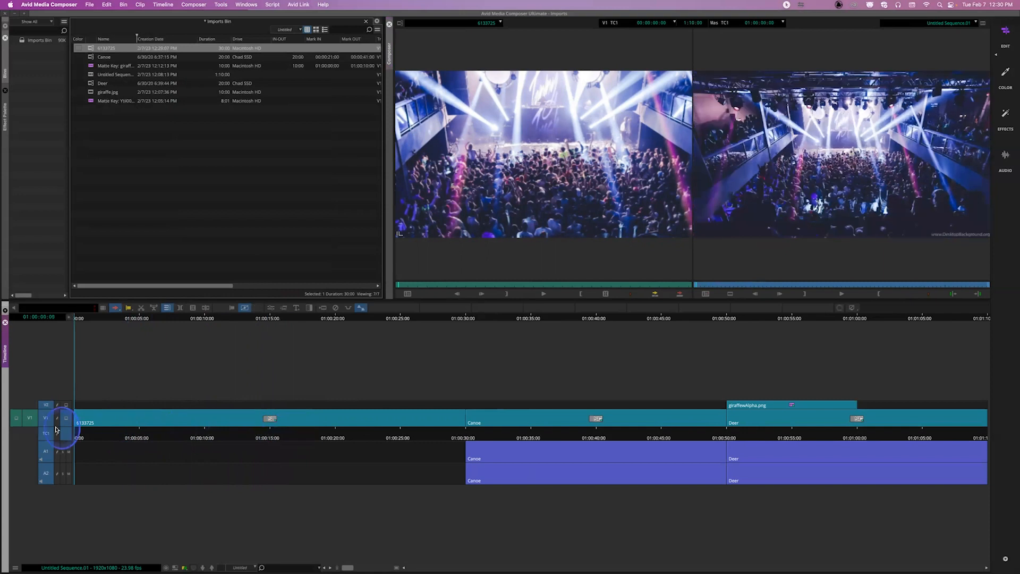
pyautogui.press('space')
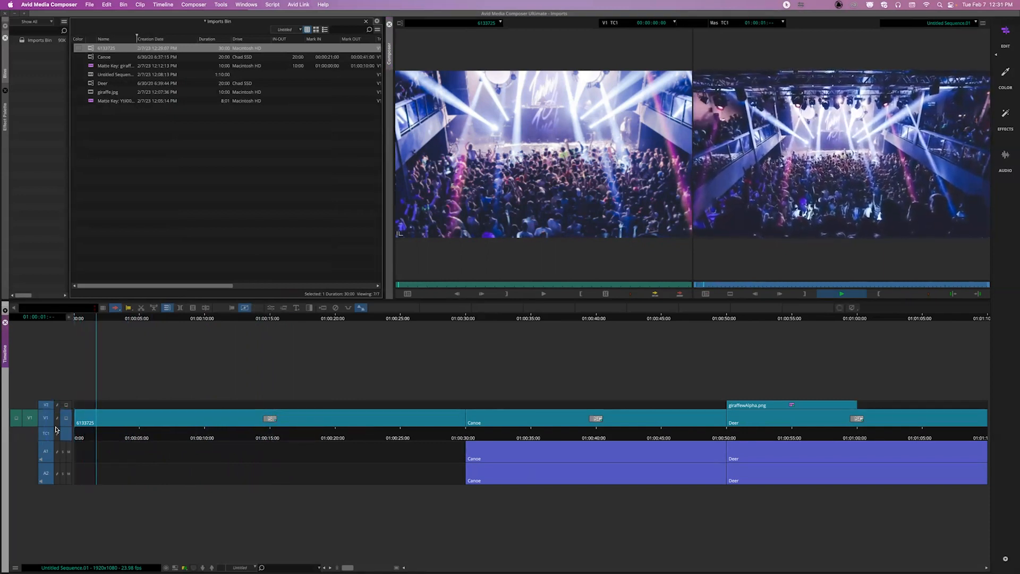
pyautogui.press('space')
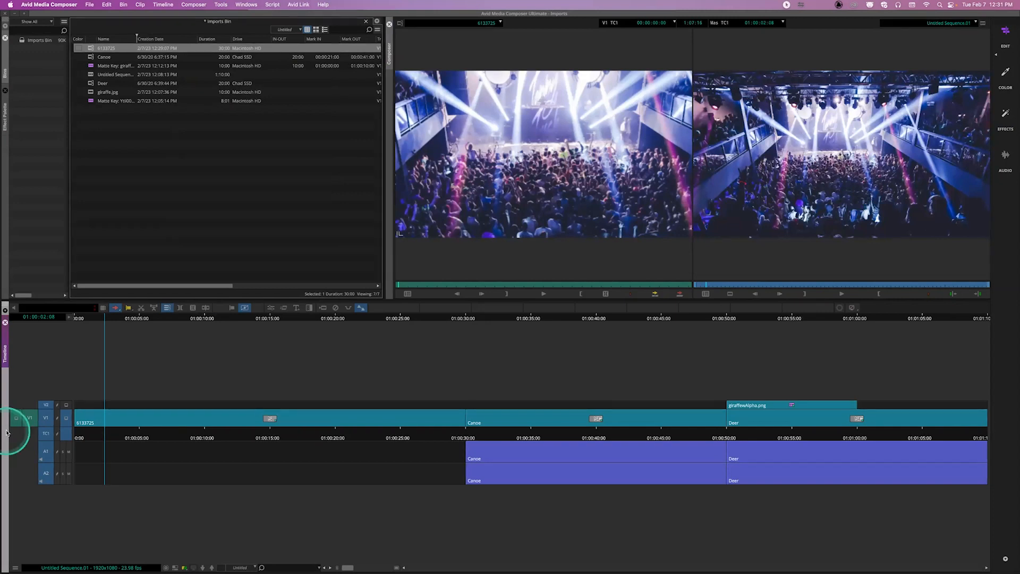
pyautogui.click(75, 432)
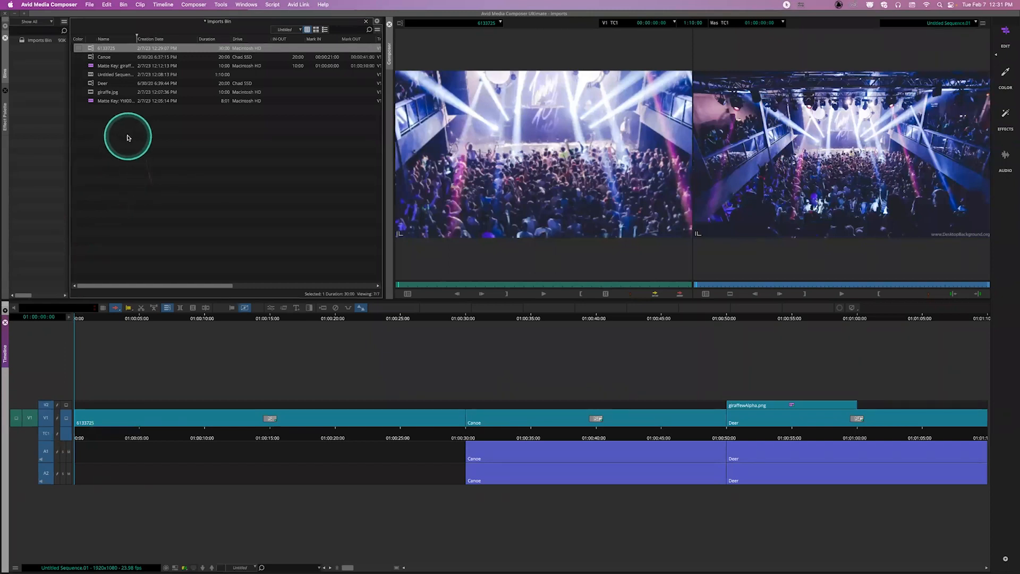
# Open the Source Browser from the Imports Bin and browse to GT Slow 1_1.mxf in the SSD's Imports > HFR folder.
pyautogui.rightClick(171, 149)
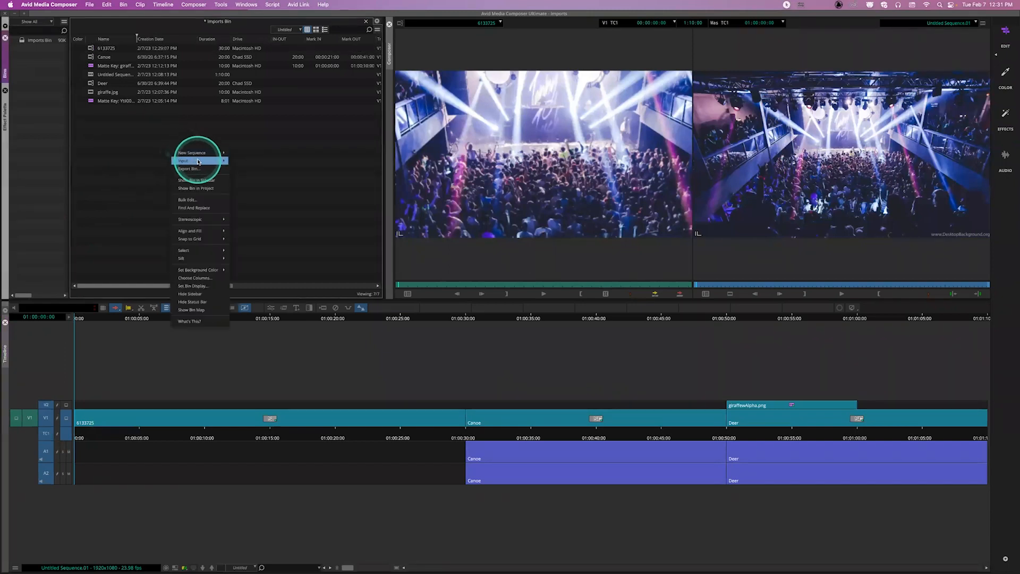
pyautogui.moveTo(198, 161)
pyautogui.click(239, 162)
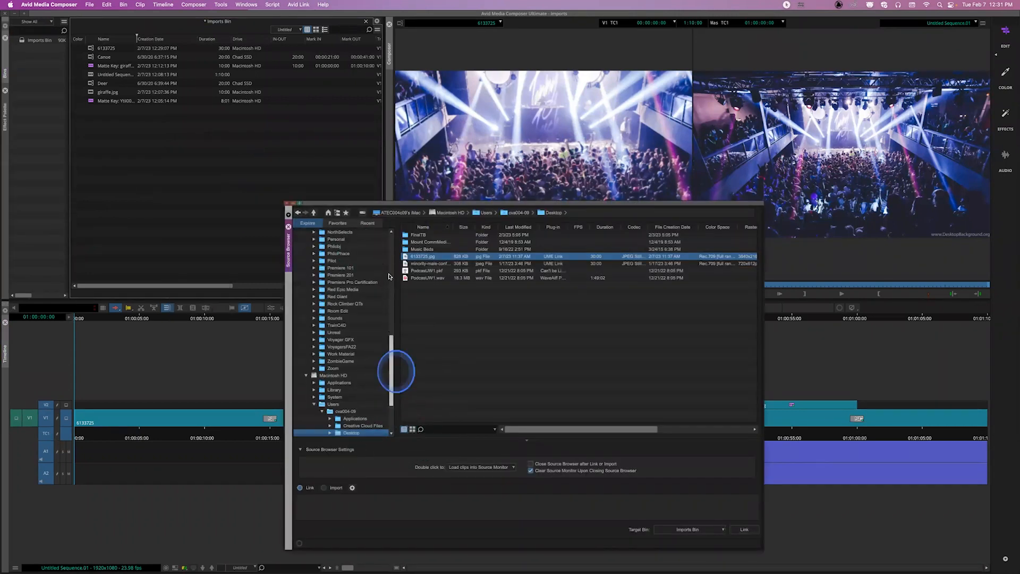
pyautogui.moveTo(393, 372); pyautogui.dragTo(393, 244)
pyautogui.click(319, 239)
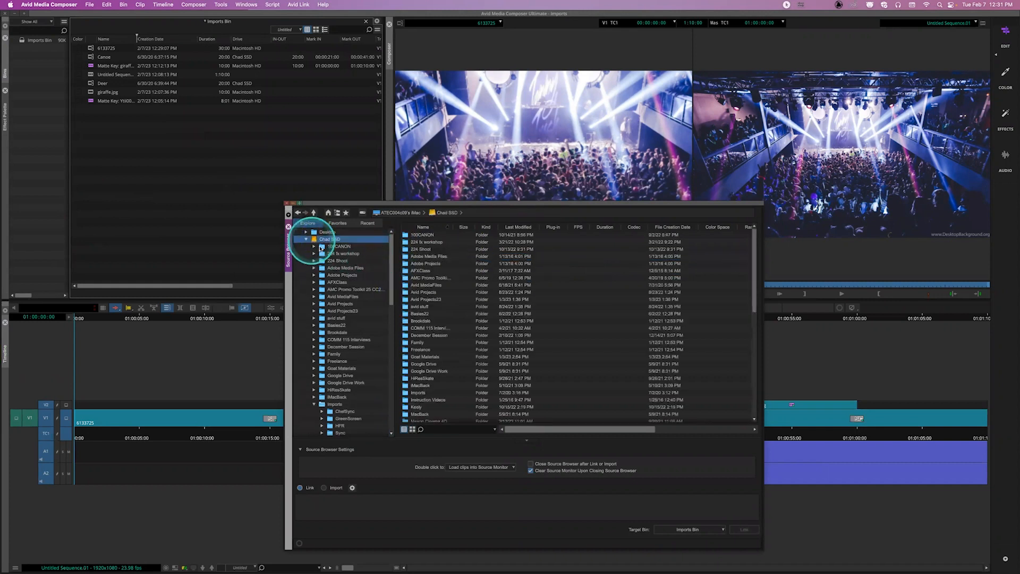
pyautogui.doubleClick(409, 393)
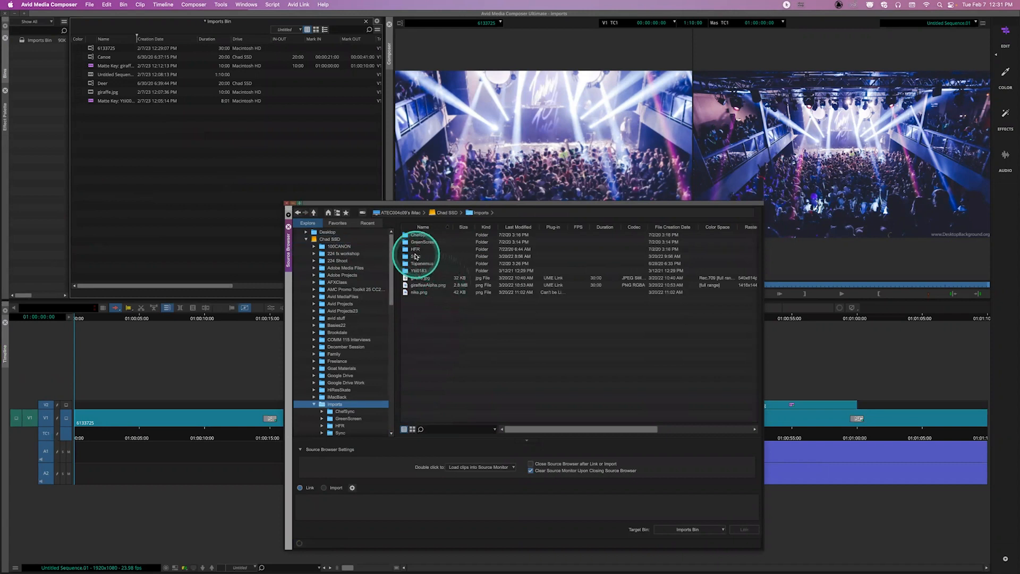
pyautogui.doubleClick(415, 248)
pyautogui.click(423, 235)
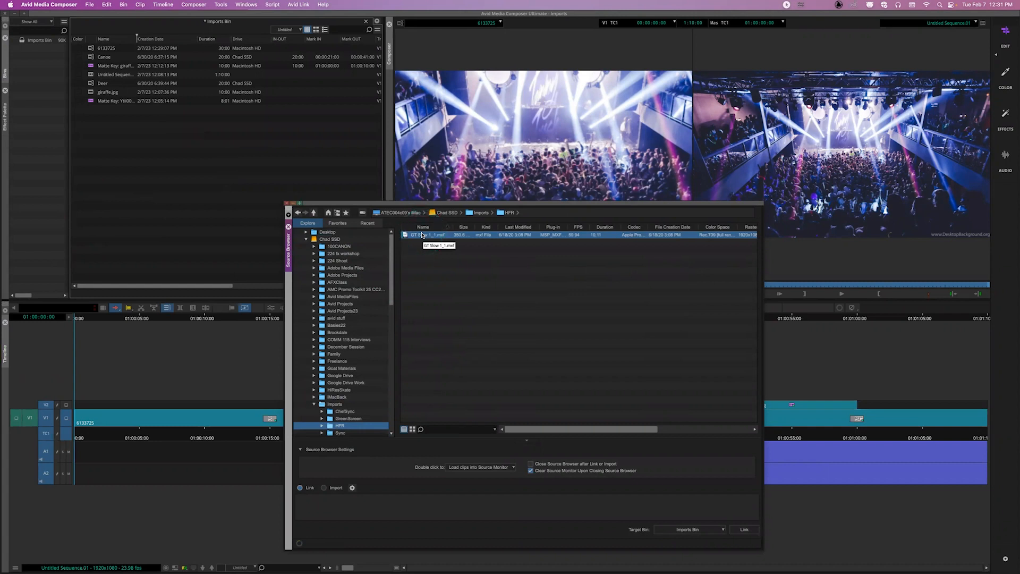
pyautogui.click(417, 235)
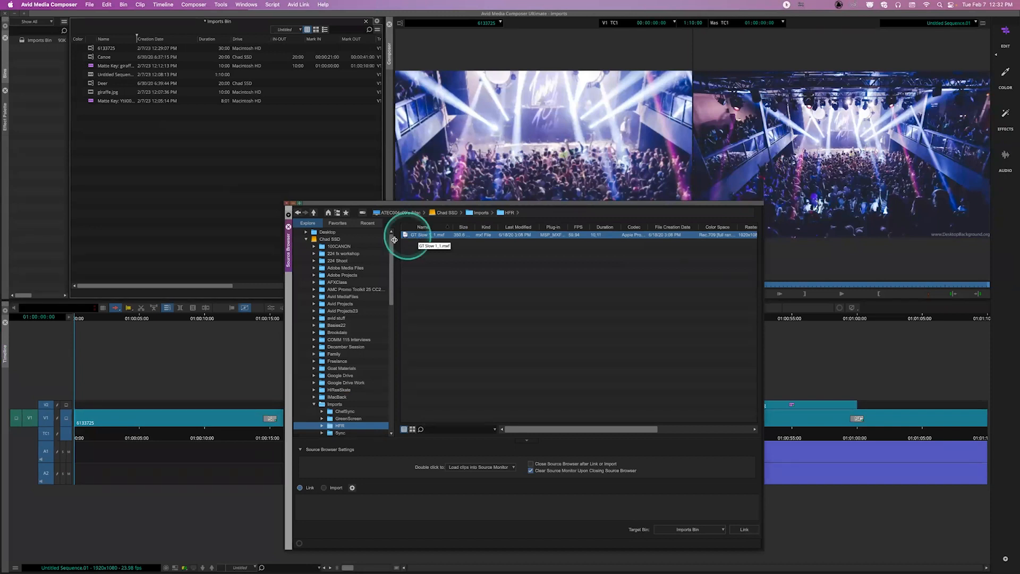
# Close the Source Browser and check the frame rate in the project's Format settings.
pyautogui.click(288, 227)
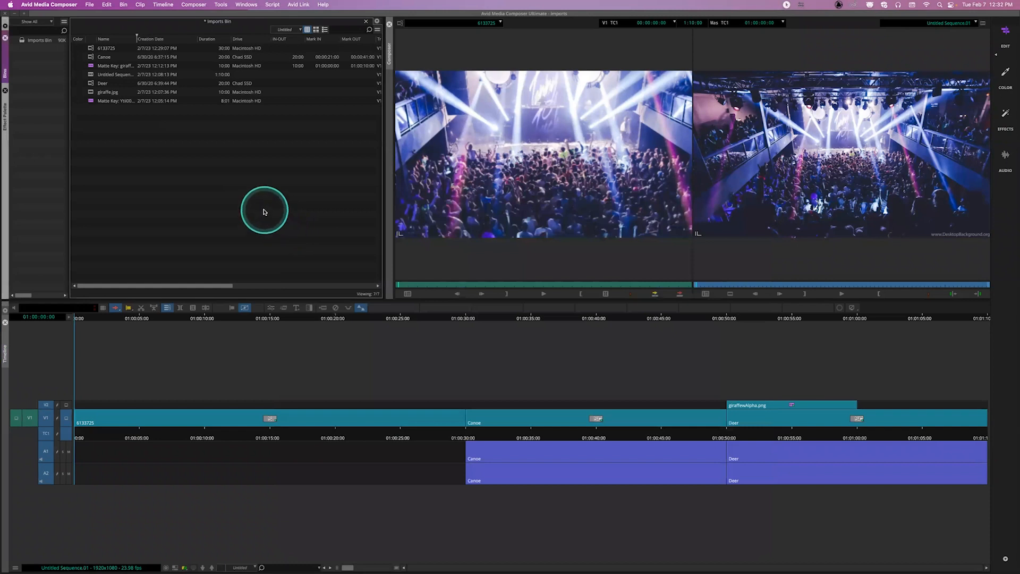
pyautogui.press('shift+super+equal')
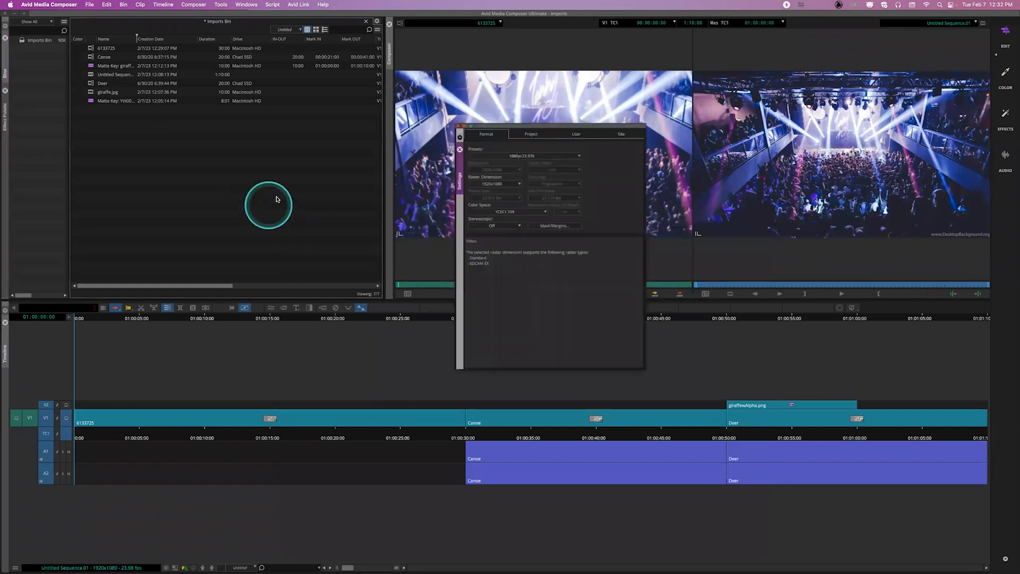
pyautogui.click(519, 160)
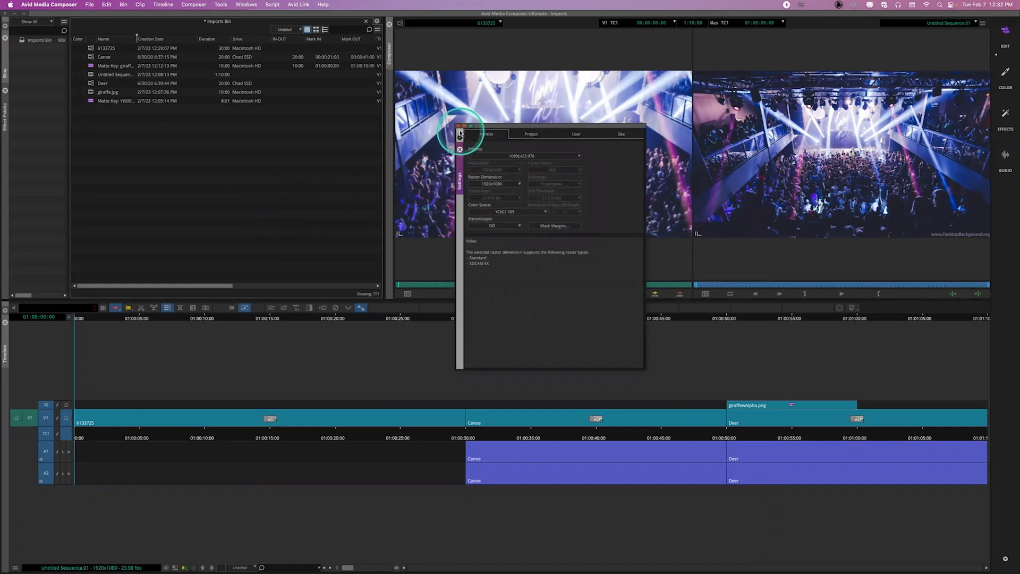
pyautogui.click(460, 149)
# Reopen the Source Browser and link GT Slow 1_1.mxf into the Imports Bin, closing the browser when done.
pyautogui.rightClick(272, 168)
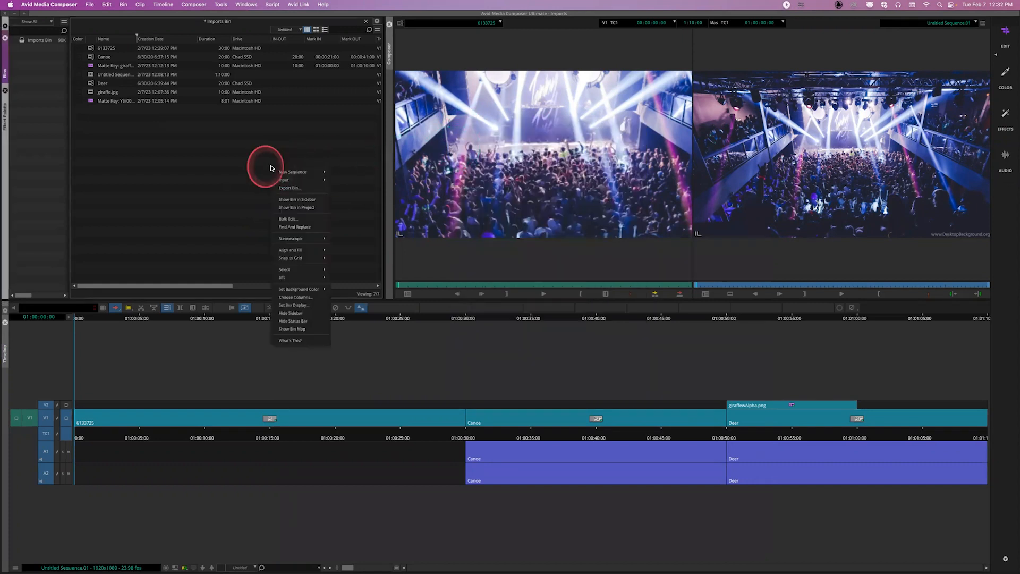
pyautogui.click(337, 179)
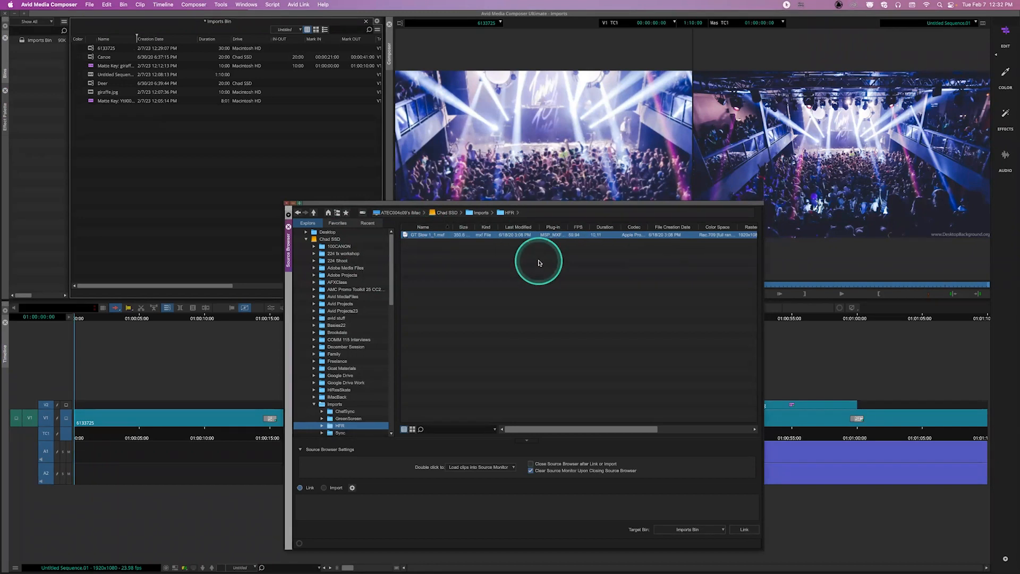
pyautogui.click(330, 489)
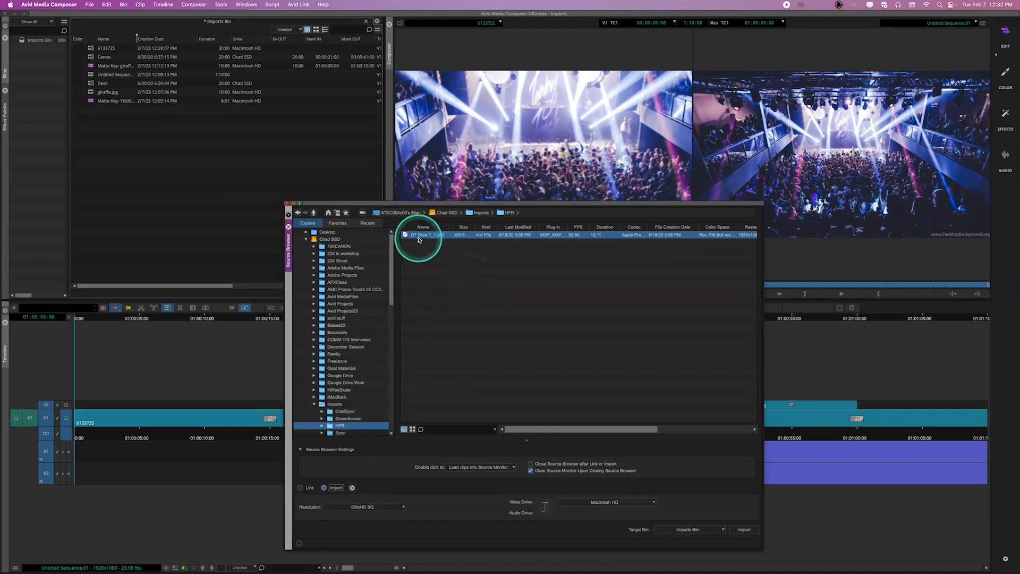
pyautogui.click(300, 487)
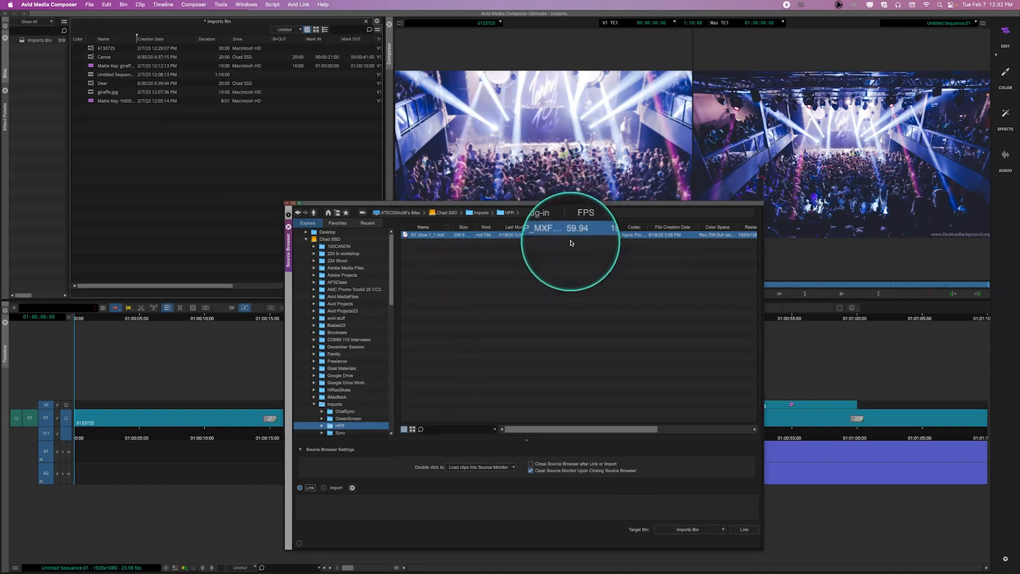
pyautogui.click(744, 529)
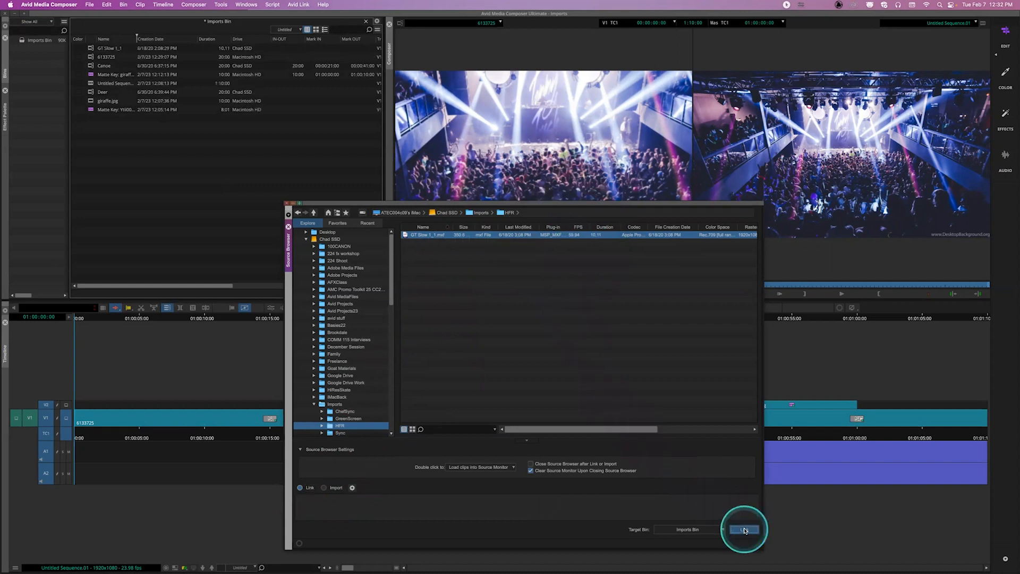
pyautogui.click(286, 203)
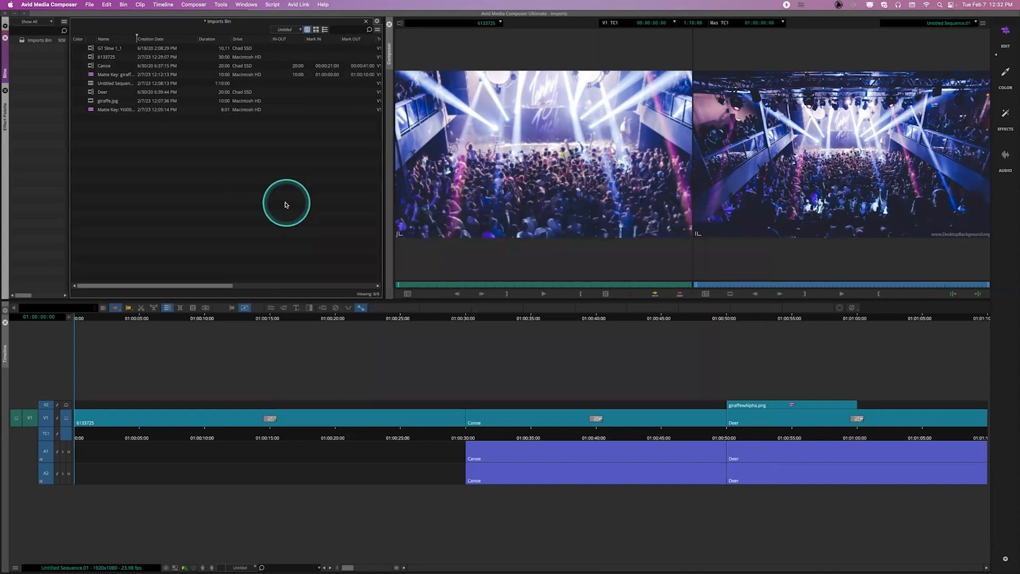
# Load the GT Slow 1_1 clip into the source monitor and play it to review its motion.
pyautogui.doubleClick(91, 48)
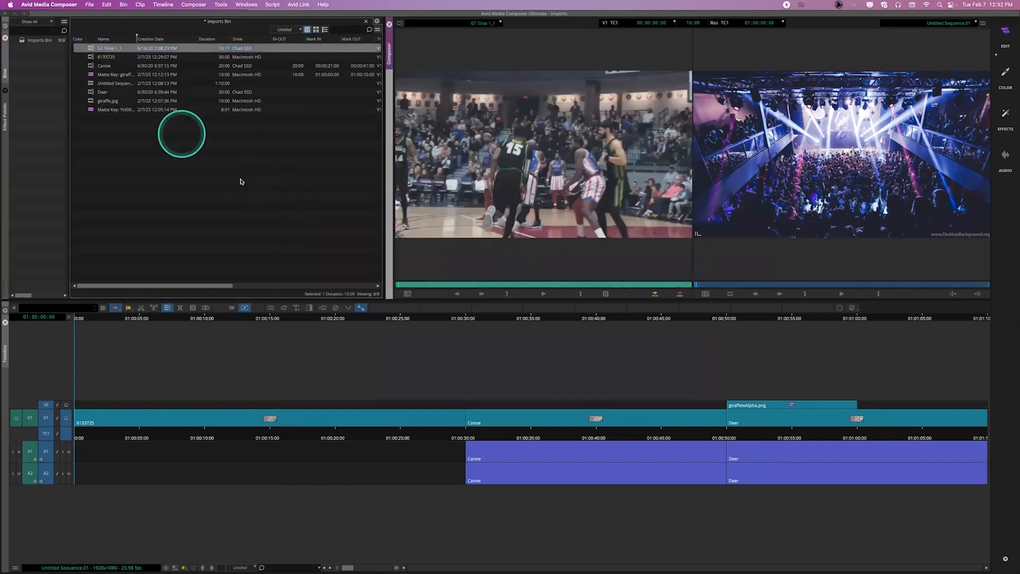
pyautogui.click(542, 294)
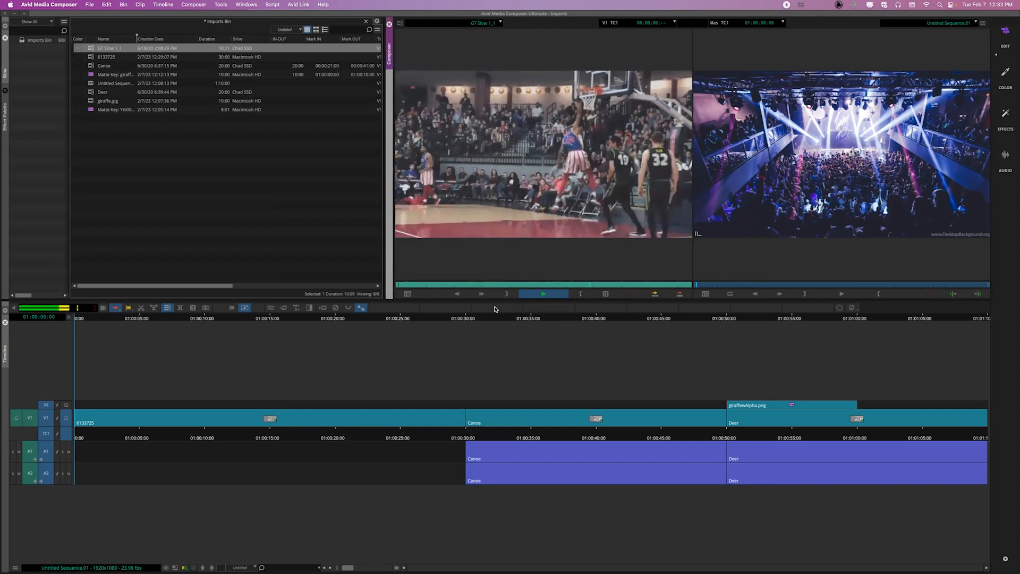
# Replay the GT Slow 1_1 clip from its start several times in the source monitor to review its motion.
pyautogui.moveTo(488, 284); pyautogui.dragTo(396, 284)
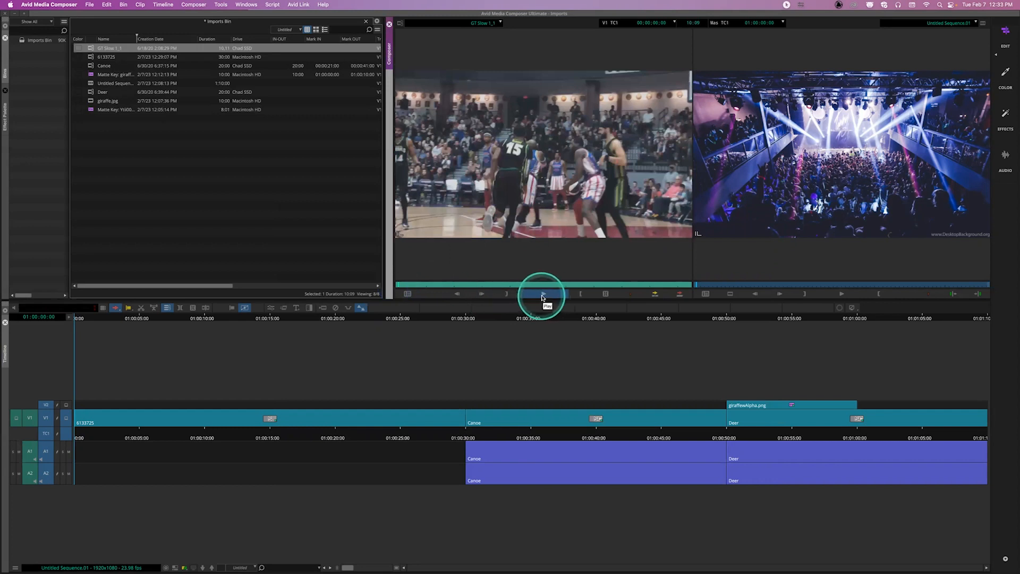
pyautogui.click(543, 294)
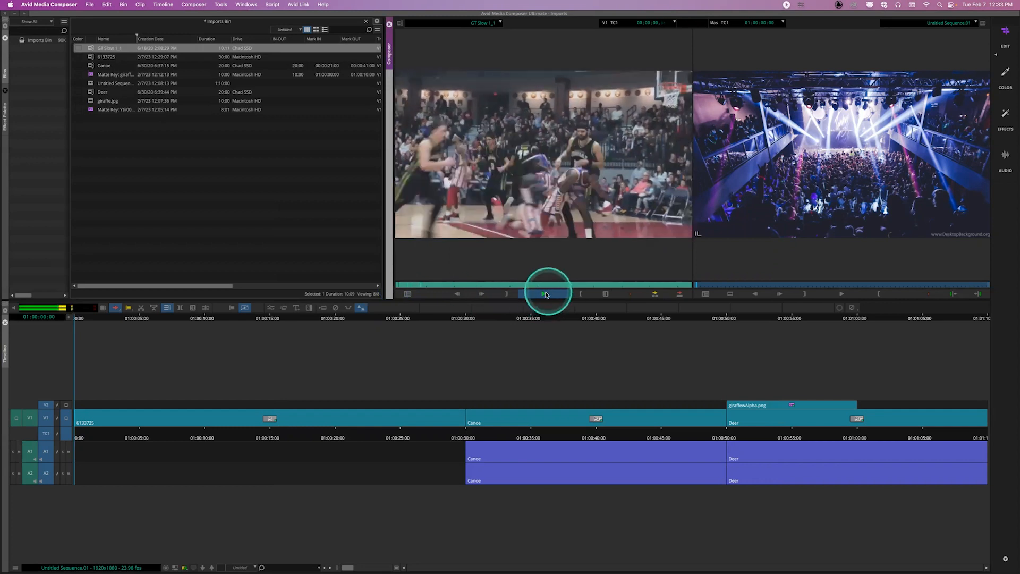
pyautogui.click(546, 296)
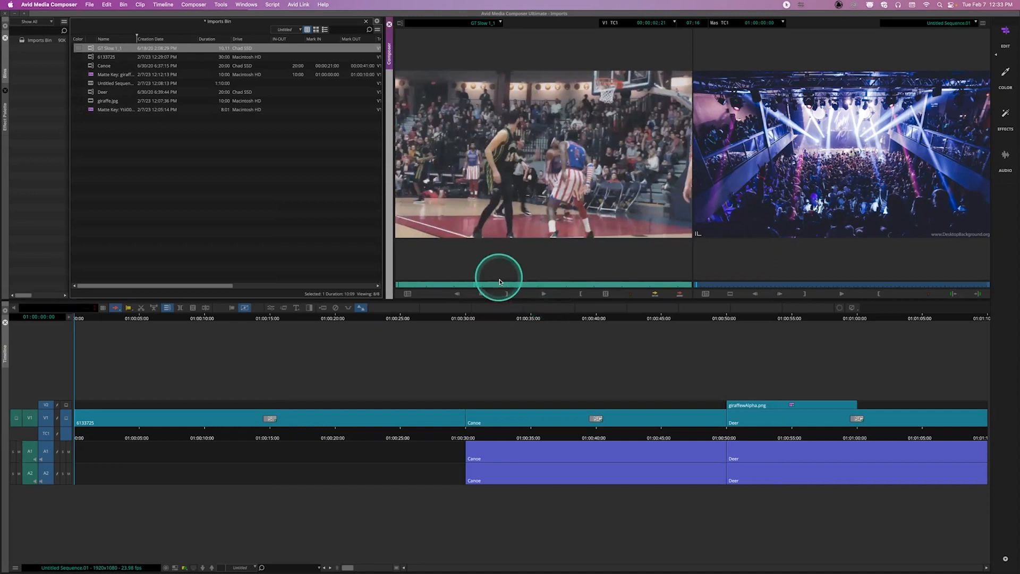
pyautogui.moveTo(497, 285); pyautogui.dragTo(396, 285)
pyautogui.click(542, 294)
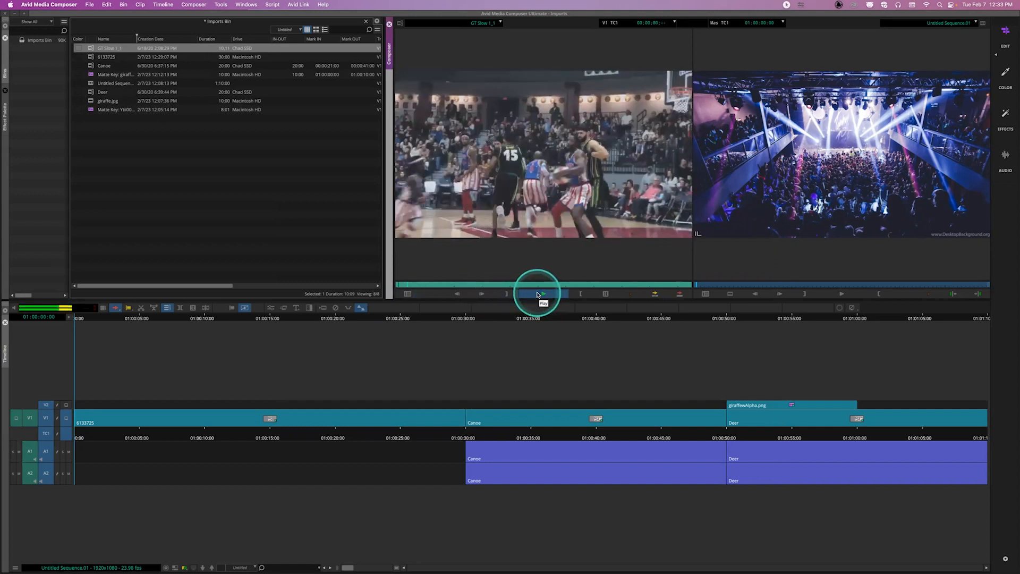
pyautogui.click(543, 294)
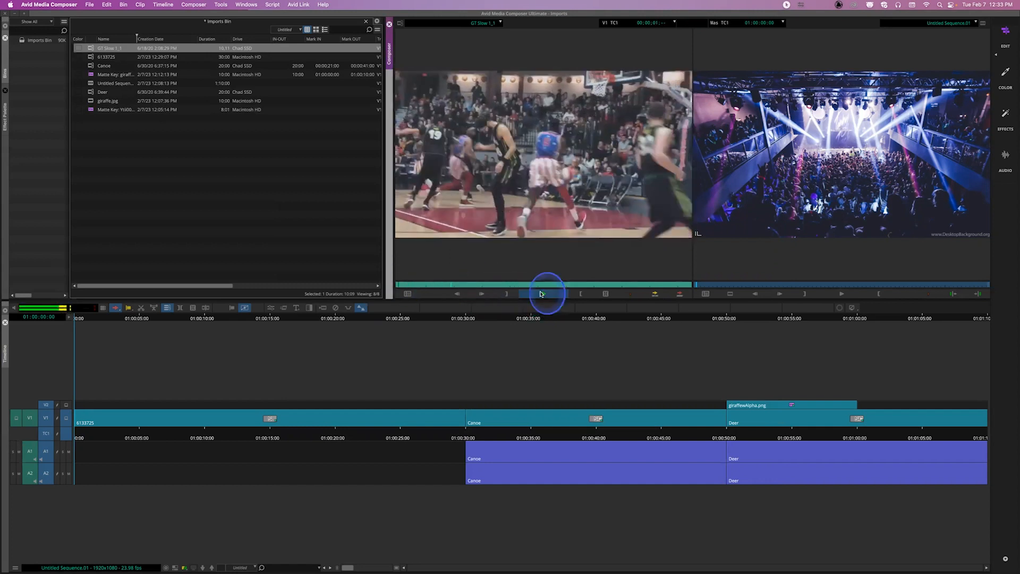
# Set the playback frame rate of GT Slow 1_1 to the project's FPS (23.976) in its source settings.
pyautogui.rightClick(100, 51)
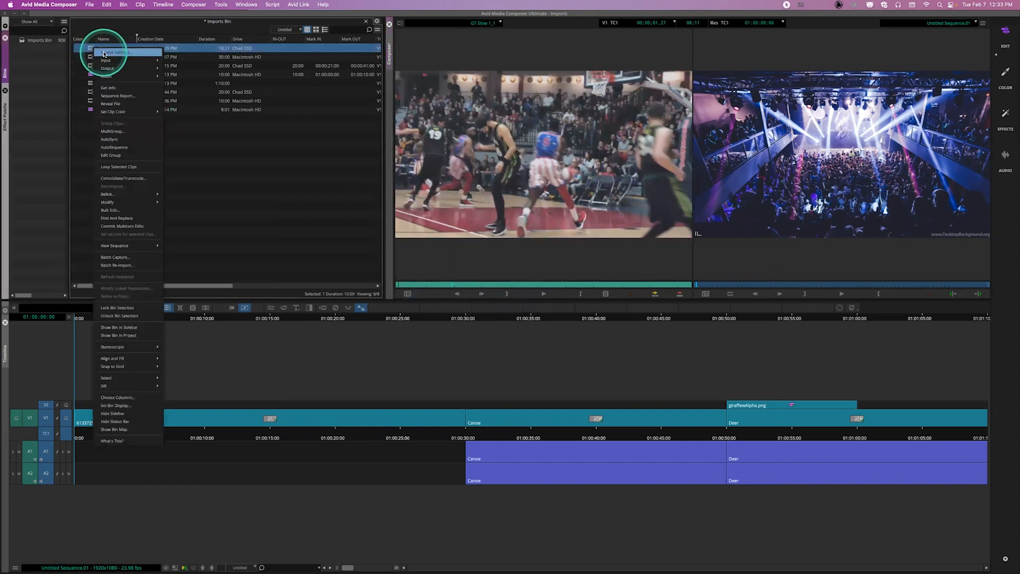
pyautogui.click(106, 54)
pyautogui.click(449, 132)
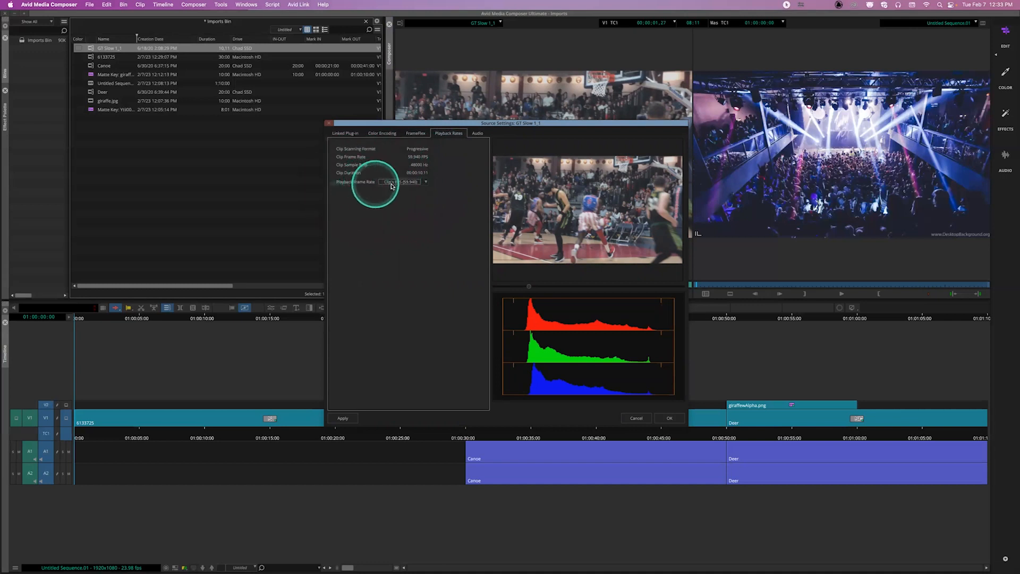
pyautogui.click(412, 183)
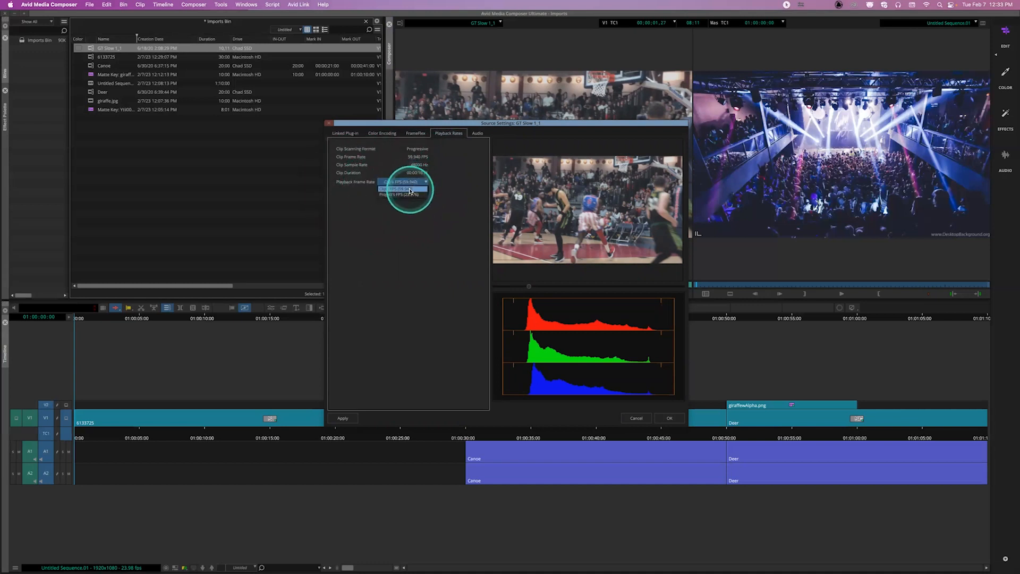
pyautogui.click(402, 189)
pyautogui.click(402, 182)
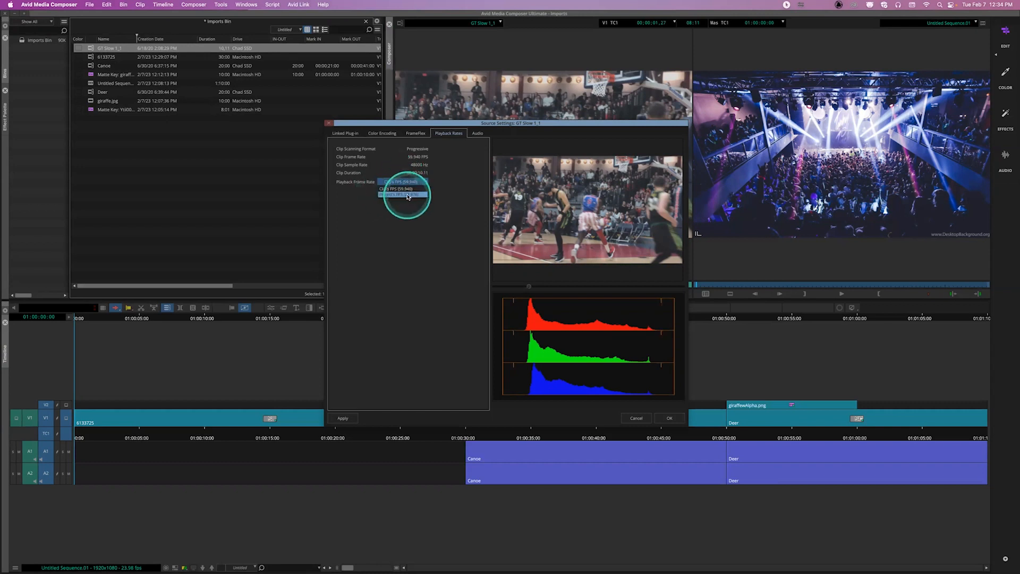
pyautogui.click(407, 195)
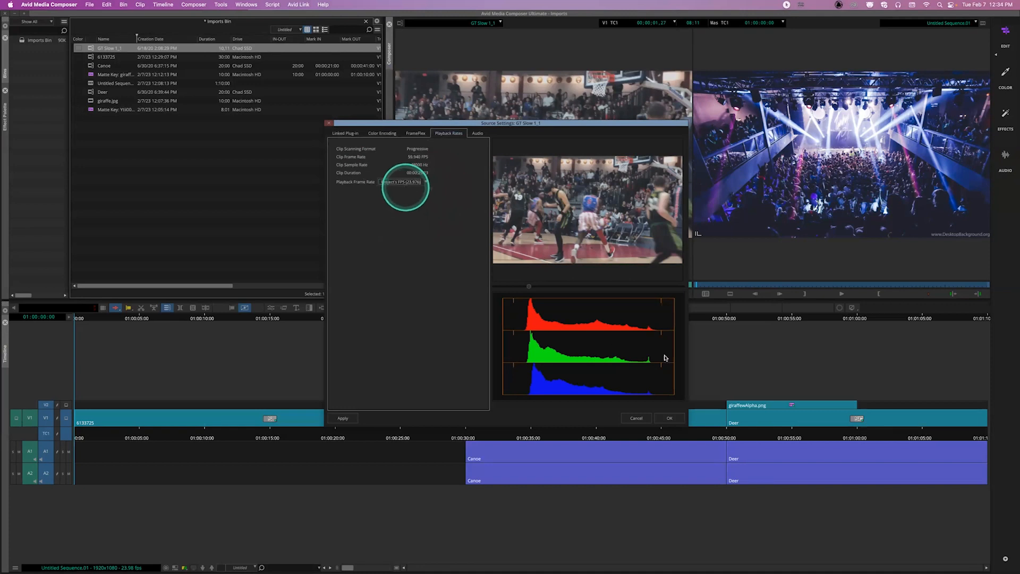
pyautogui.click(672, 419)
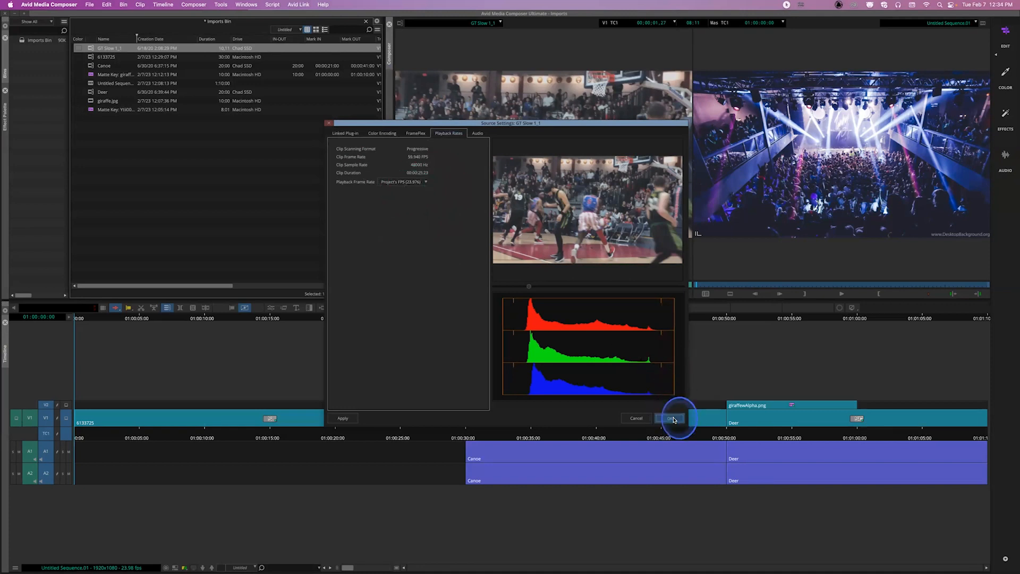
# Play GT Slow 1_1 from near its start in the source monitor to review its motion at the project frame rate.
pyautogui.moveTo(420, 279); pyautogui.dragTo(406, 286)
pyautogui.click(538, 295)
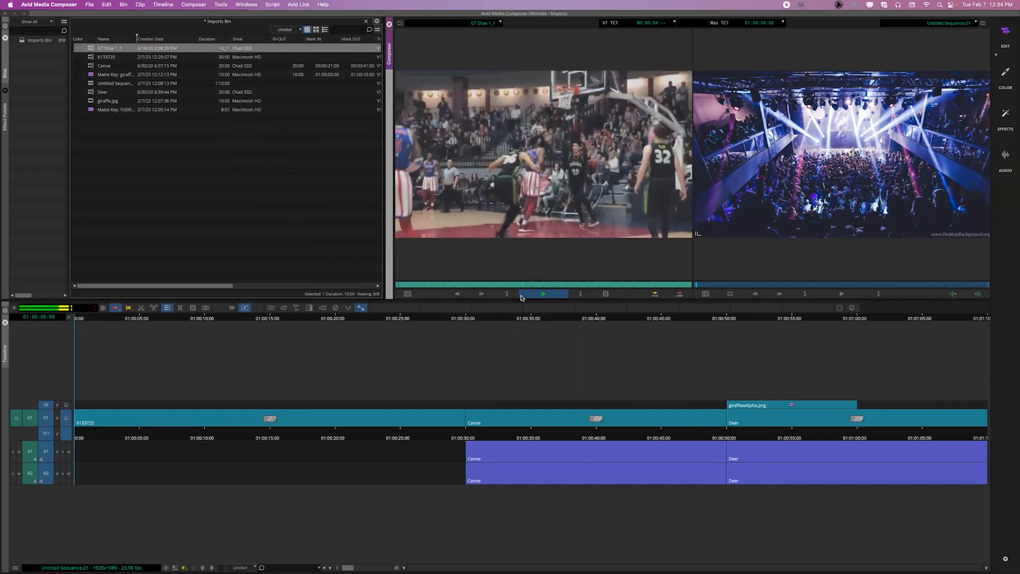
pyautogui.click(521, 296)
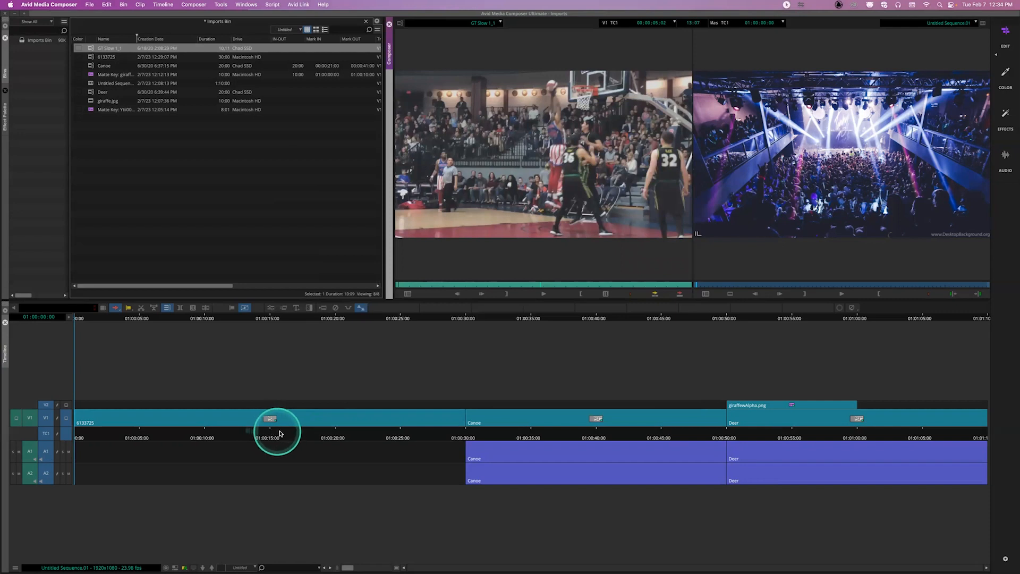
# Mark the whole GT Slow 1_1 source clip and splice it in at the start of the sequence.
pyautogui.click(307, 433)
pyautogui.moveTo(308, 433); pyautogui.dragTo(267, 433)
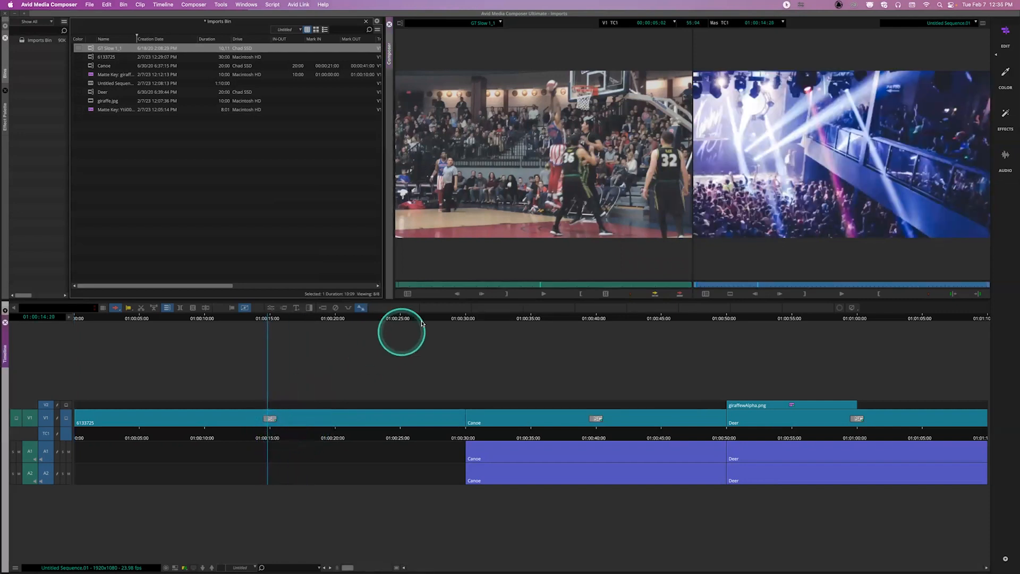
pyautogui.click(490, 217)
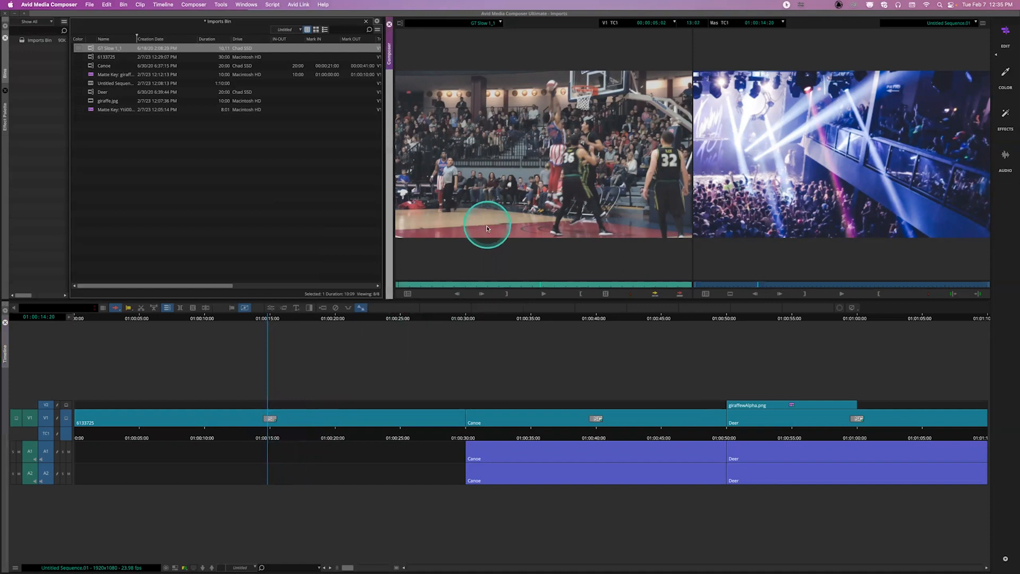
pyautogui.click(501, 285)
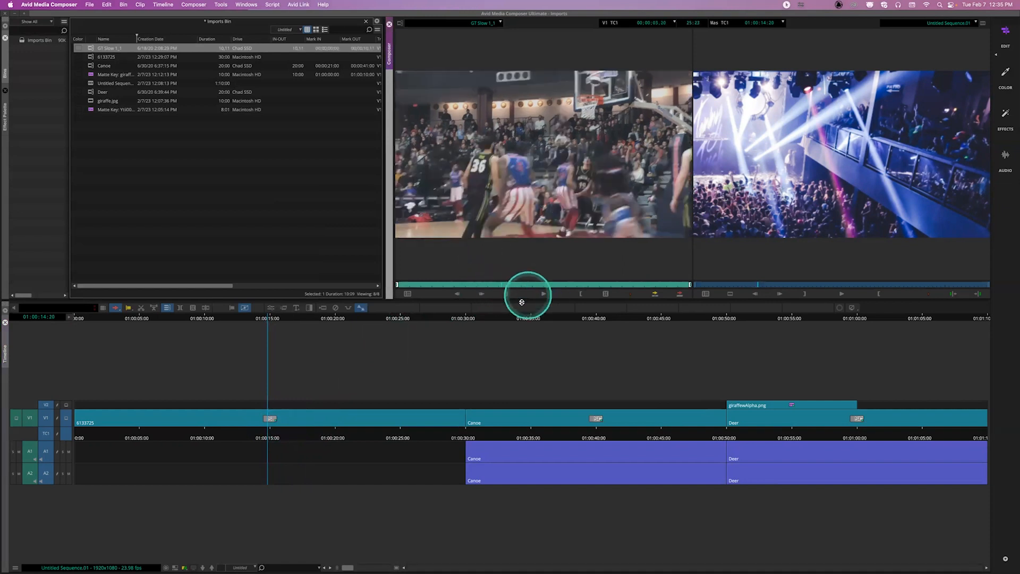
pyautogui.moveTo(200, 431); pyautogui.dragTo(66, 440)
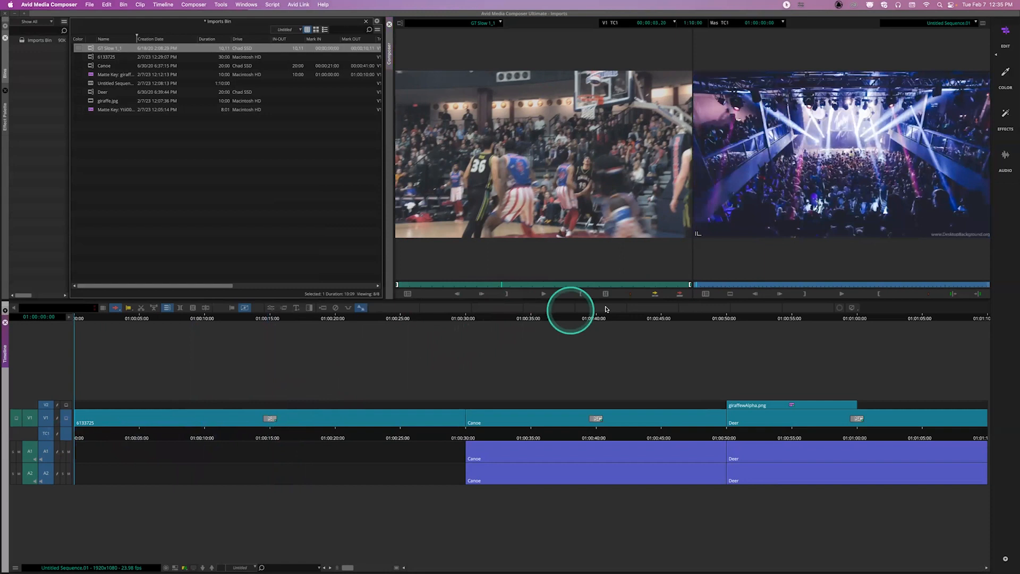
pyautogui.click(655, 294)
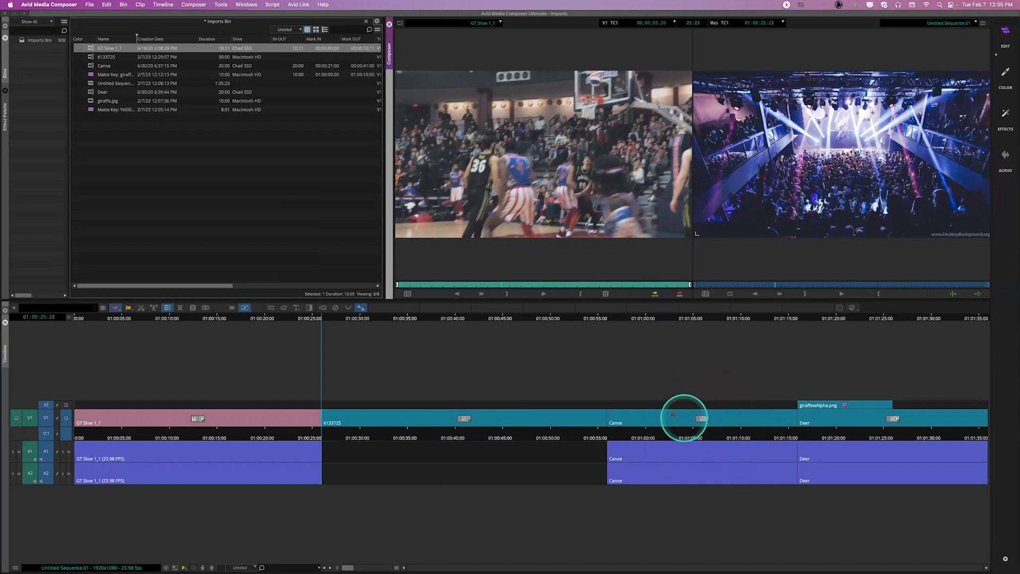
# Park on the GT Slow 1_1 segment in the sequence and inspect its adapters in the Effect Editor, closing the editor when done.
pyautogui.click(198, 435)
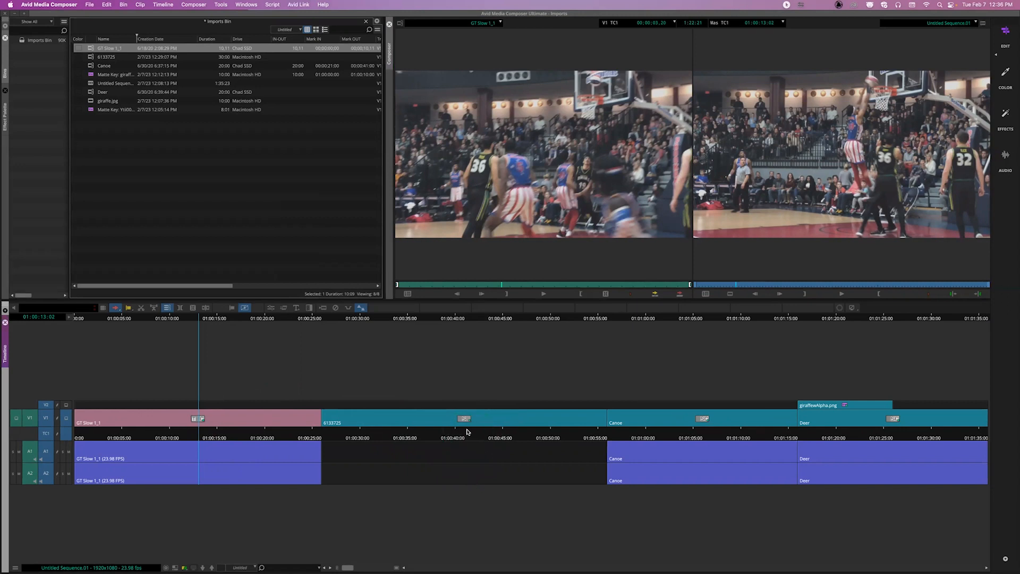
pyautogui.click(243, 423)
pyautogui.click(272, 308)
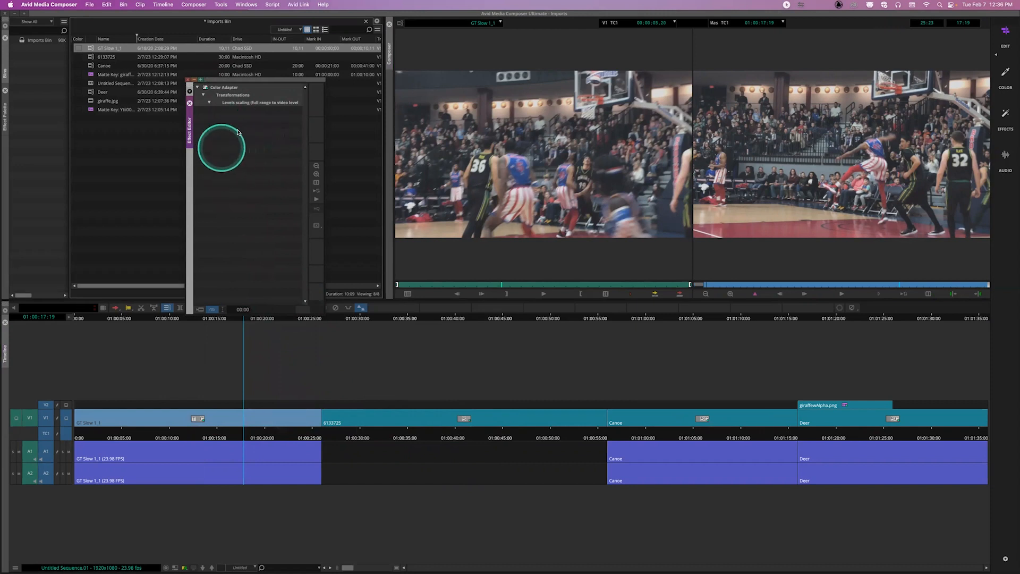
pyautogui.click(189, 103)
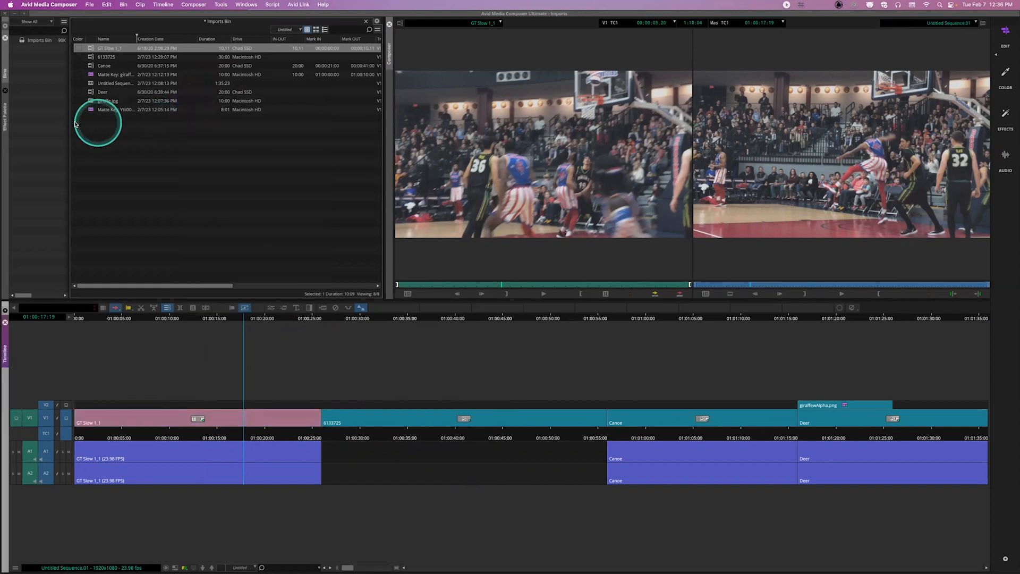
# Show the Timewarp category in the Effect Palette.
pyautogui.click(5, 117)
pyautogui.click(20, 206)
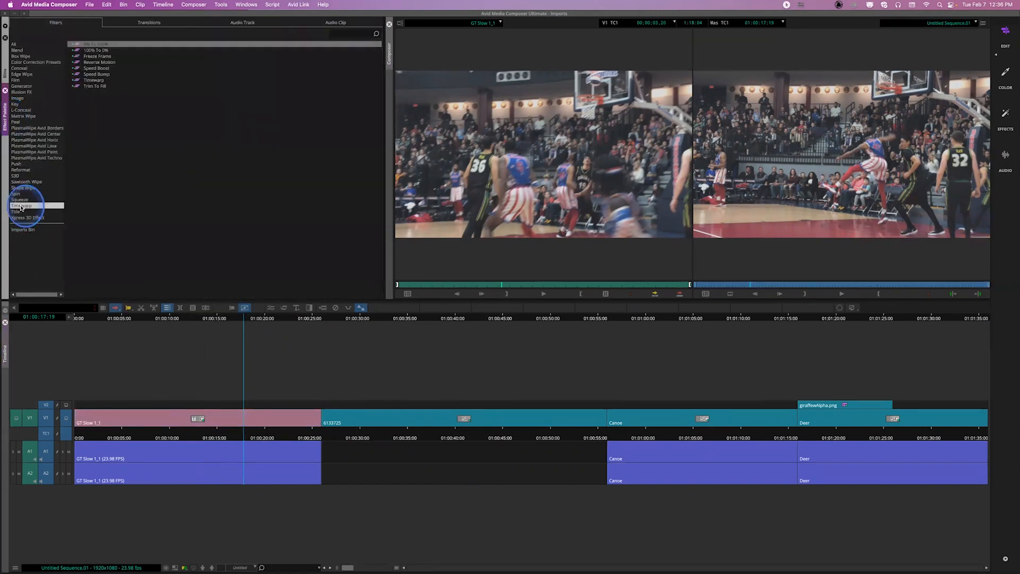
pyautogui.click(224, 231)
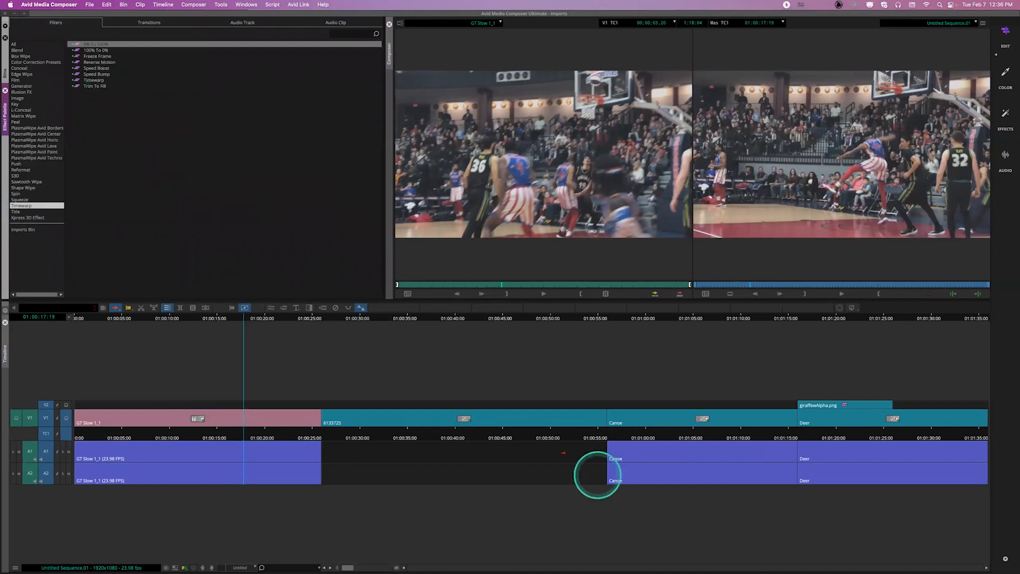
# Park on the 6133725 segment and inspect its FrameFlex parameters in the Effect Editor, closing the editor when done.
pyautogui.click(473, 439)
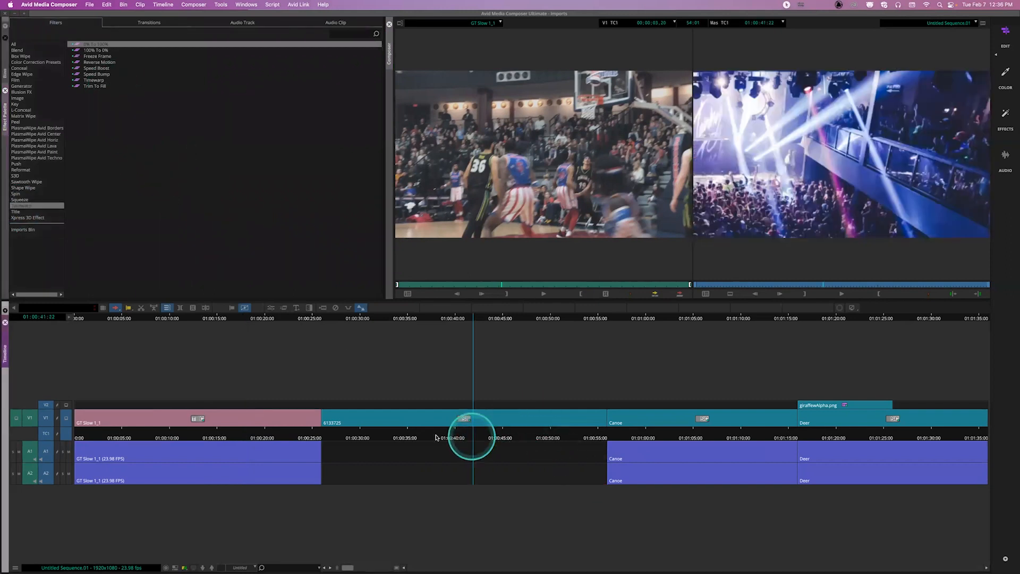
pyautogui.click(457, 437)
pyautogui.click(465, 435)
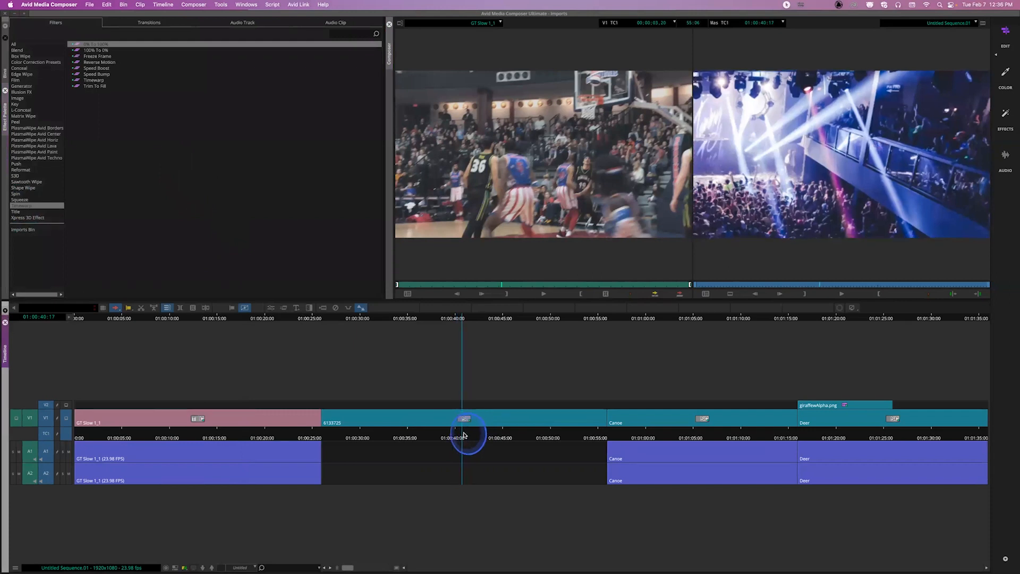
pyautogui.click(270, 308)
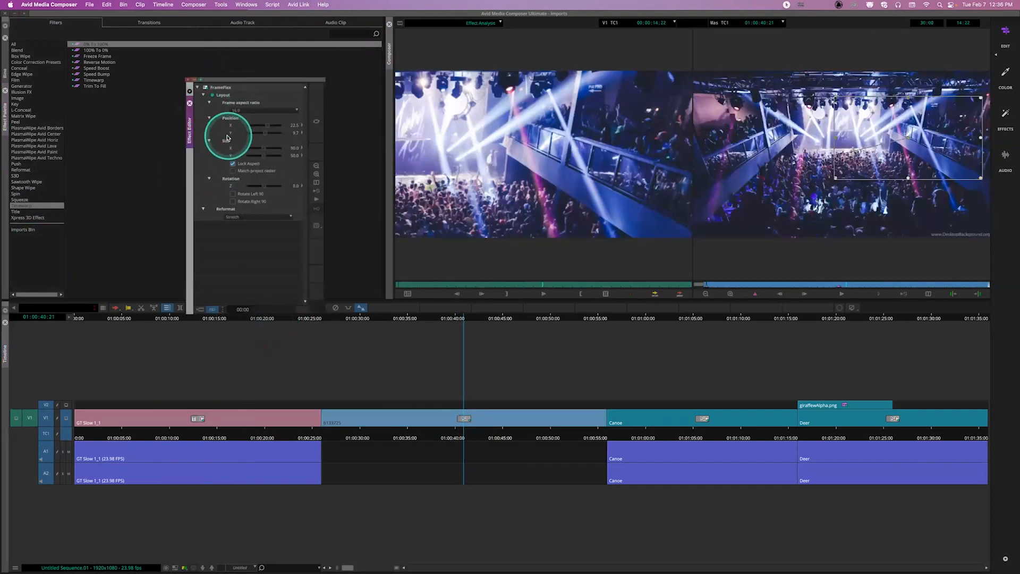
pyautogui.click(189, 103)
# Inspect the Color Adapter and FrameFlex layout parameters of the Canoe segment in the Effect Editor, closing the editor when done.
pyautogui.click(706, 431)
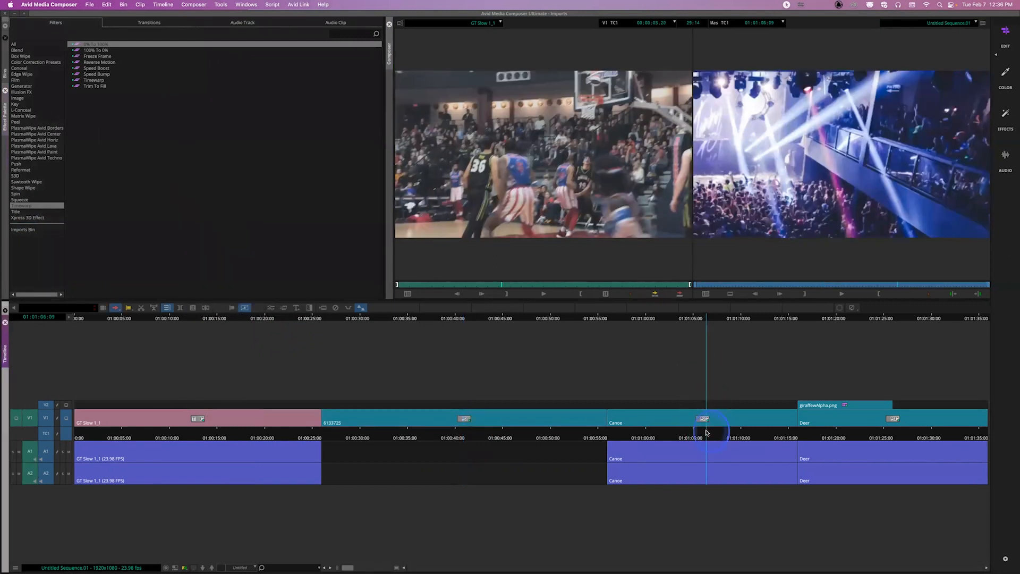
pyautogui.click(270, 307)
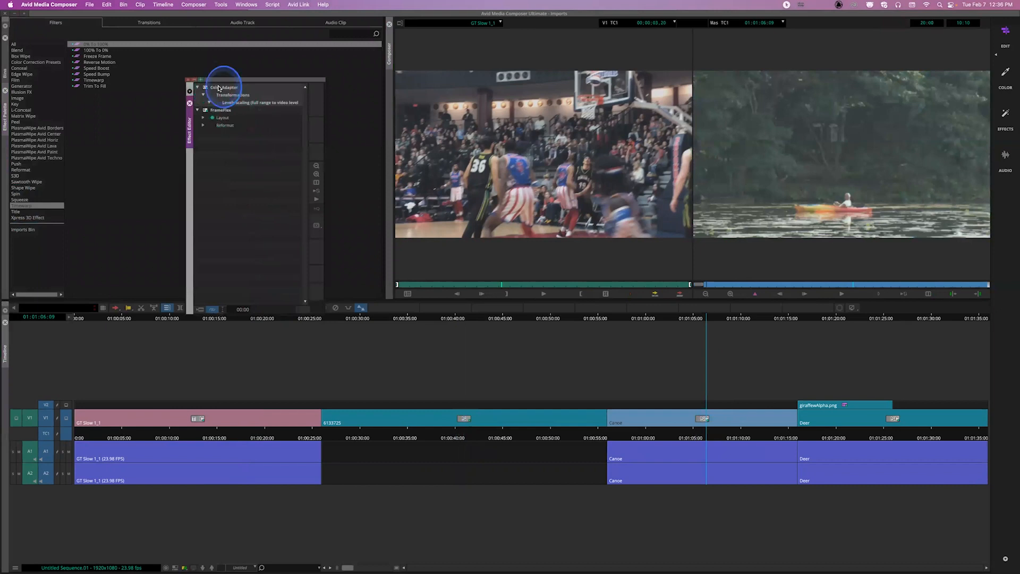
pyautogui.click(197, 88)
pyautogui.click(197, 88)
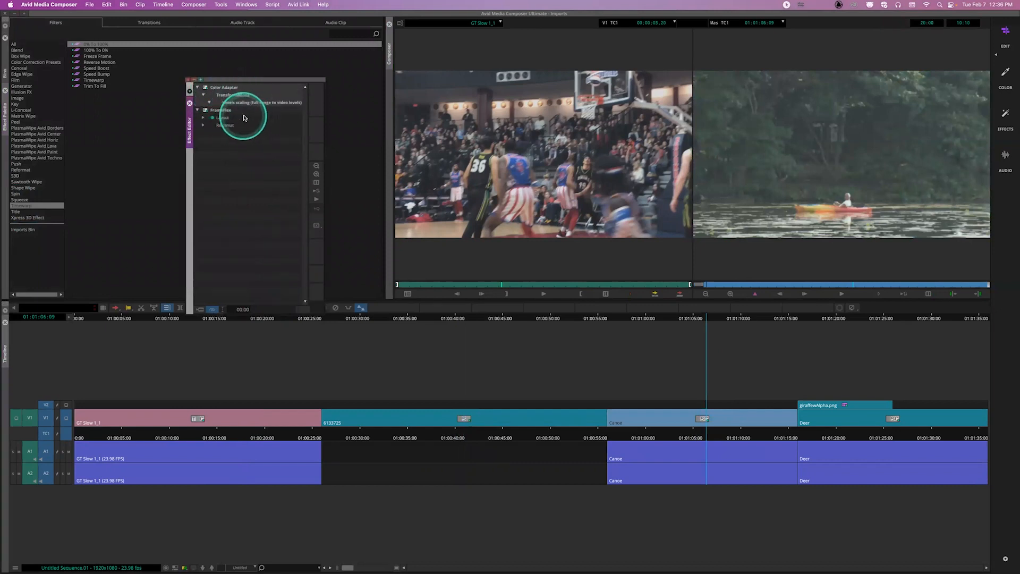
pyautogui.click(203, 97)
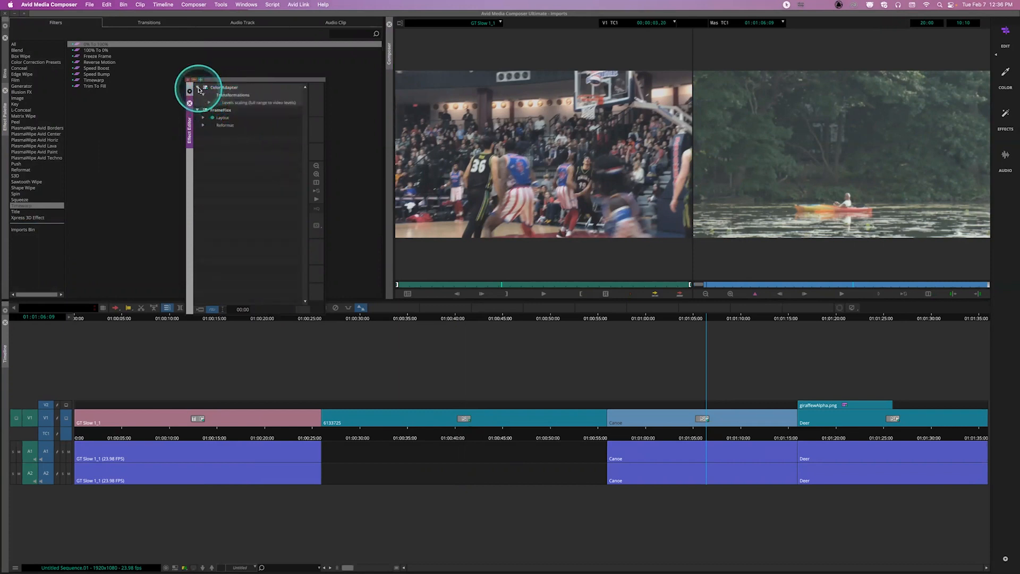
pyautogui.click(198, 87)
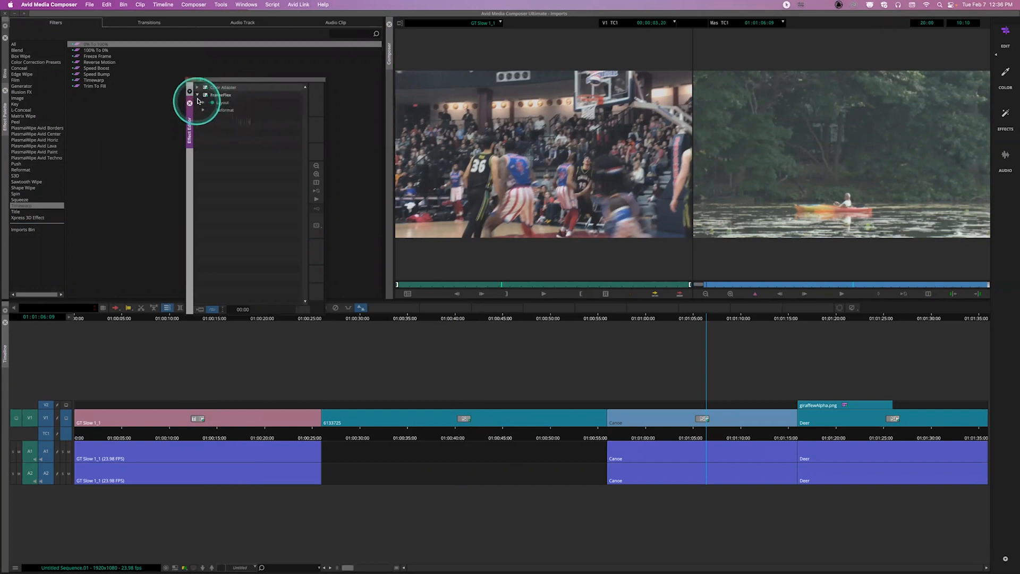
pyautogui.click(203, 102)
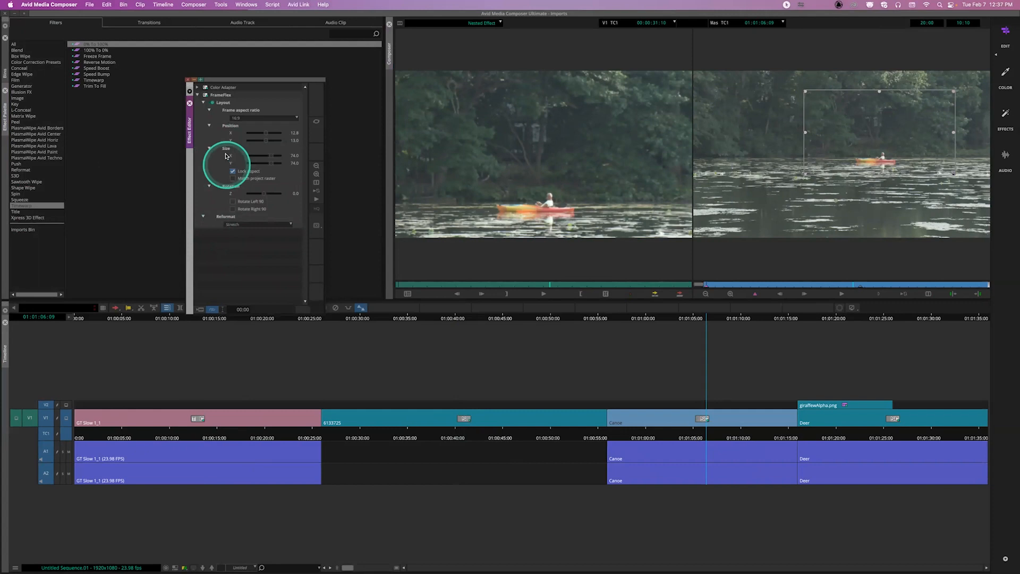
pyautogui.click(190, 103)
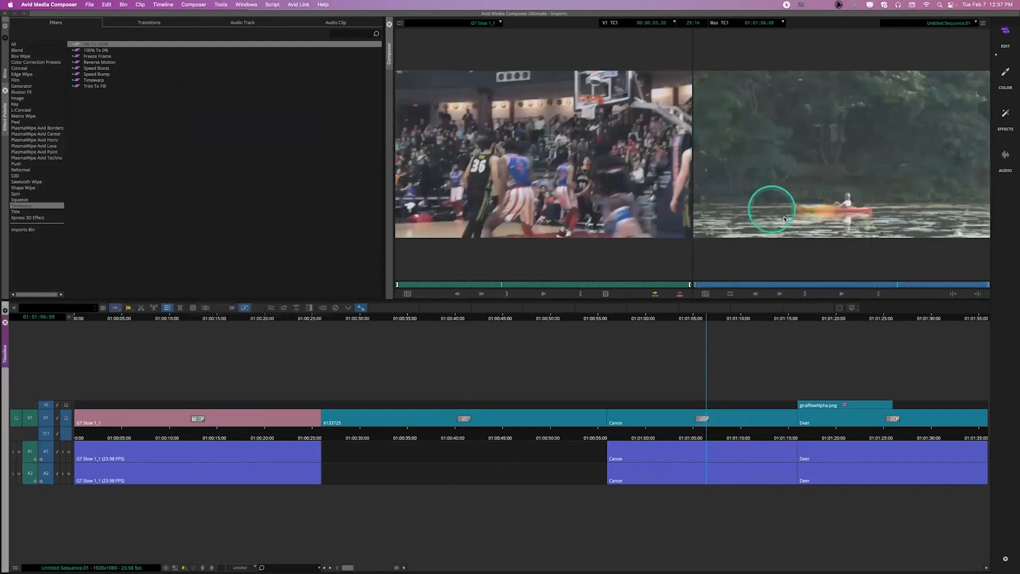
# Scrub the sequence from the Canoe segment back to the GT Slow 1_1 segment.
pyautogui.moveTo(700, 439); pyautogui.dragTo(531, 446)
pyautogui.click(496, 448)
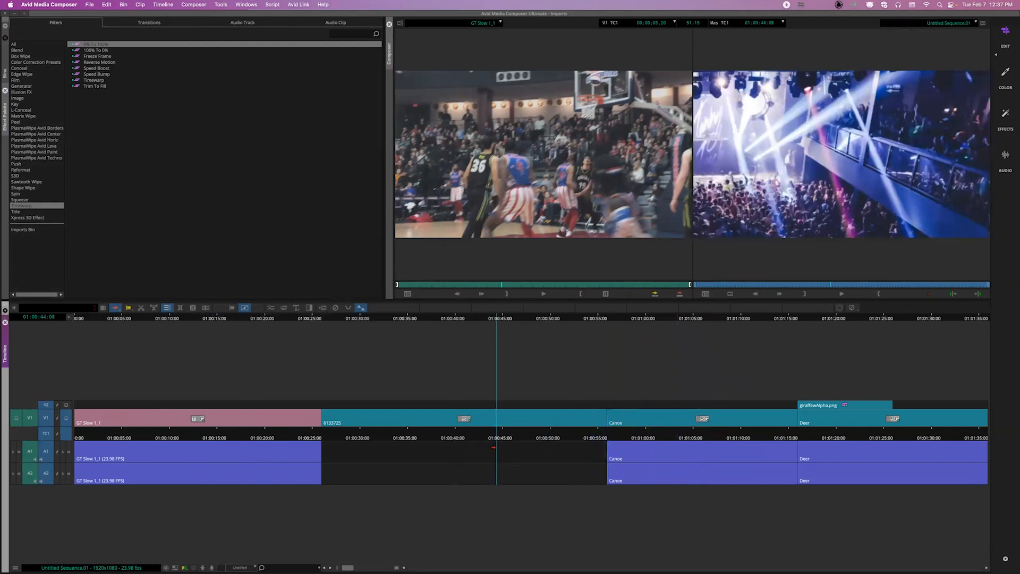
pyautogui.moveTo(489, 444); pyautogui.dragTo(232, 443)
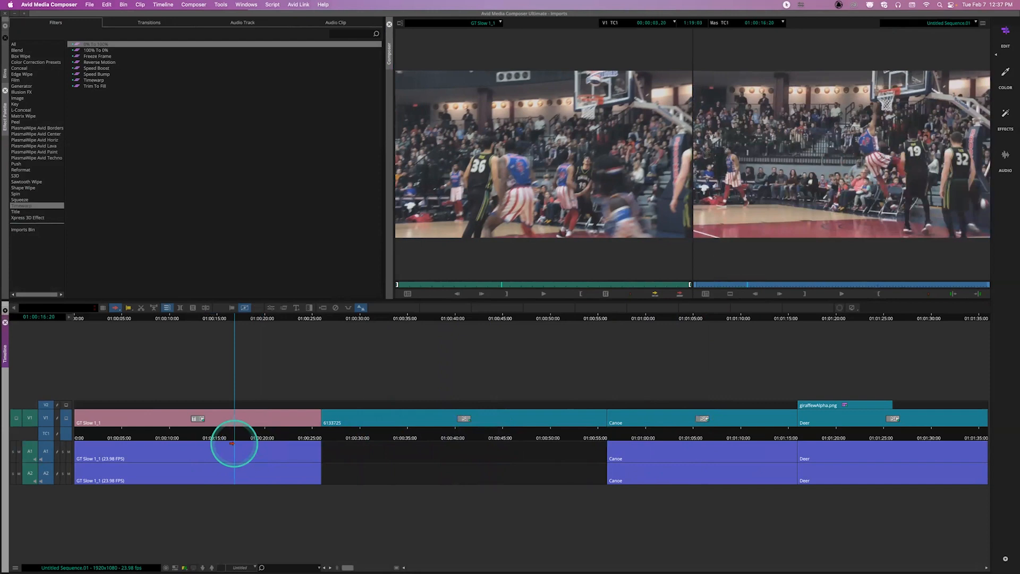
# Bring up the Imports Bin and select the GT Slow 1_1, 6133725 and Canoe clips together.
pyautogui.click(4, 69)
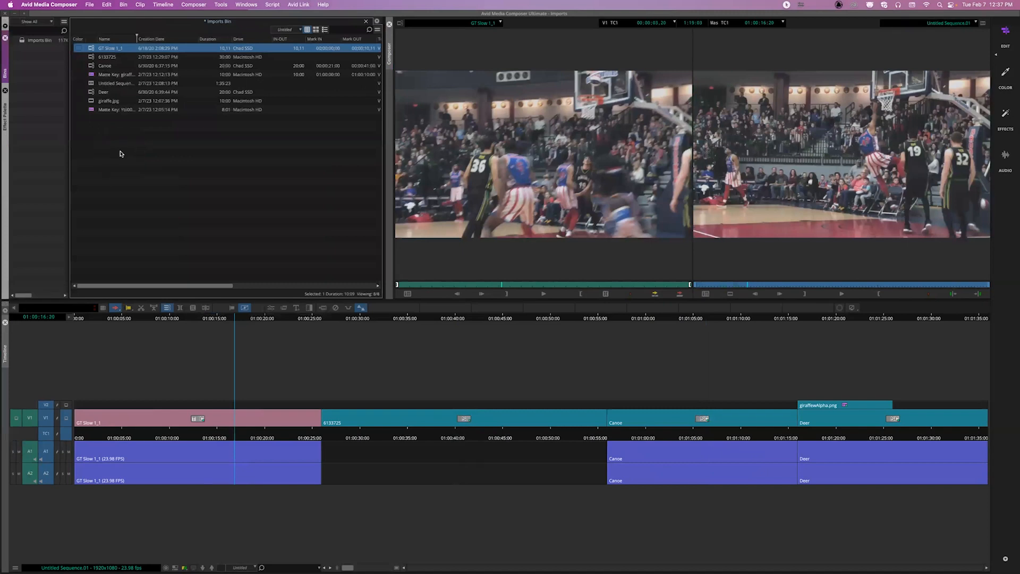
pyautogui.keyDown('shift'); pyautogui.click(91, 66); pyautogui.keyUp('shift')
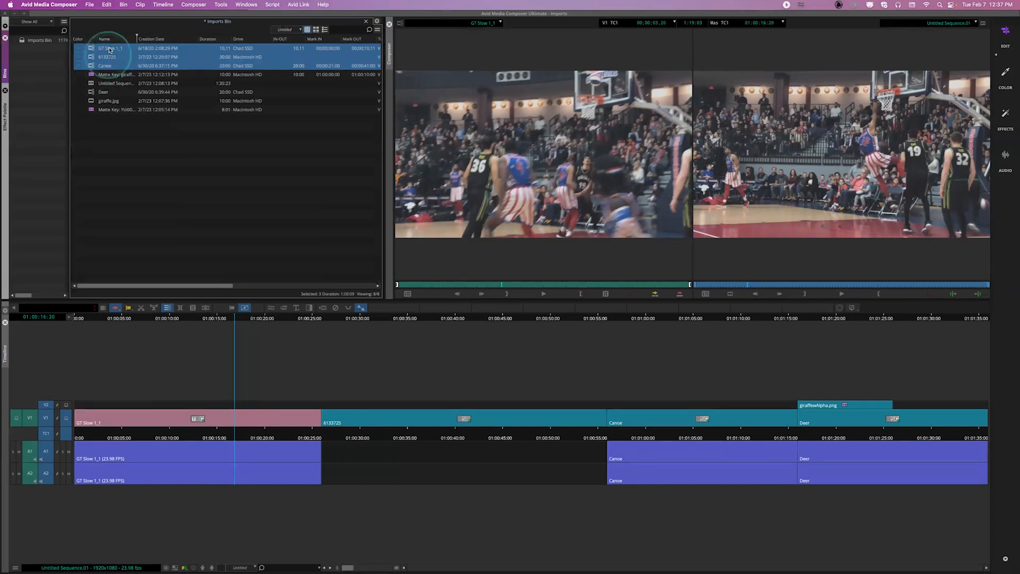
pyautogui.click(110, 48)
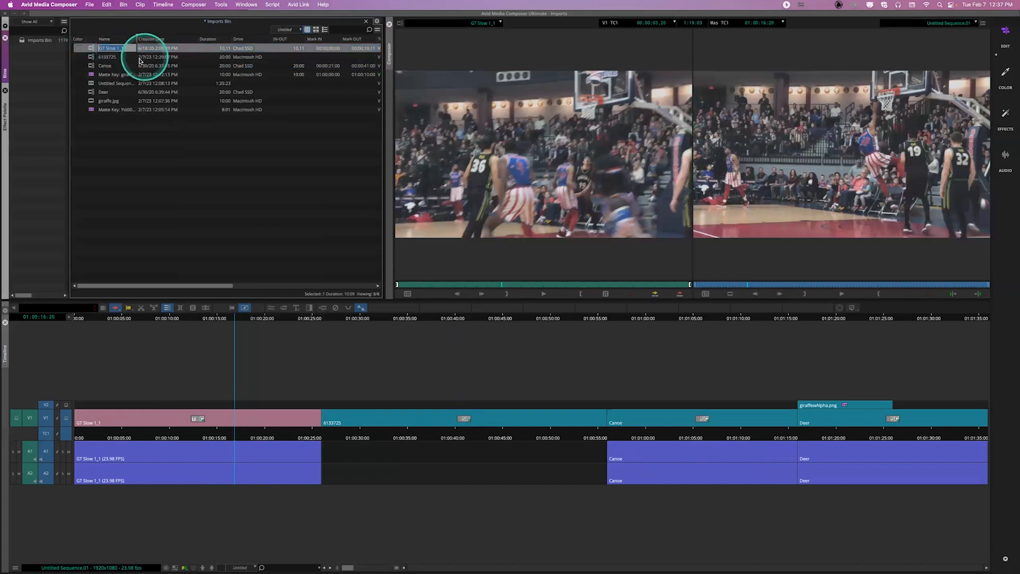
pyautogui.click(102, 57)
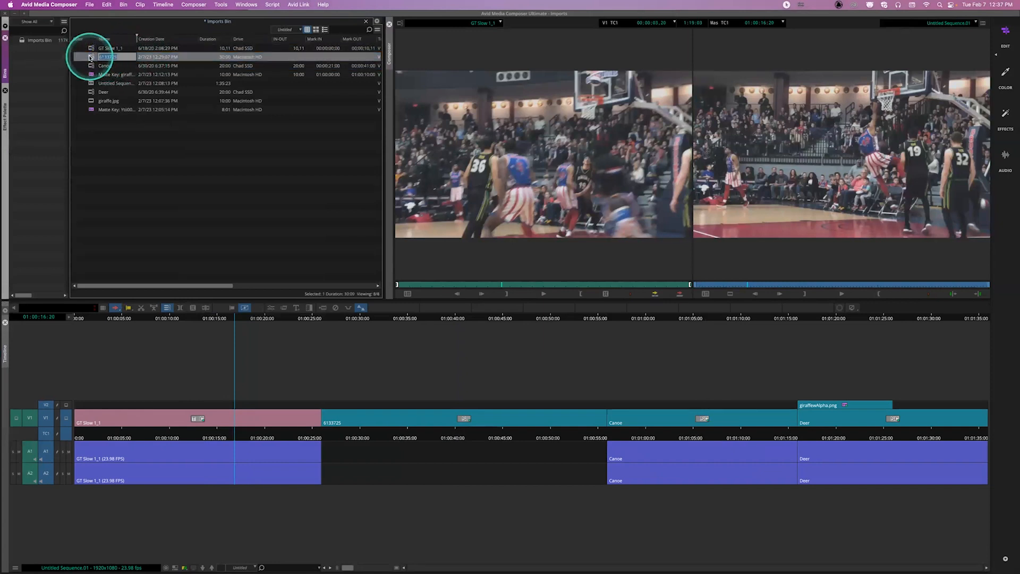
pyautogui.click(92, 65)
pyautogui.click(92, 49)
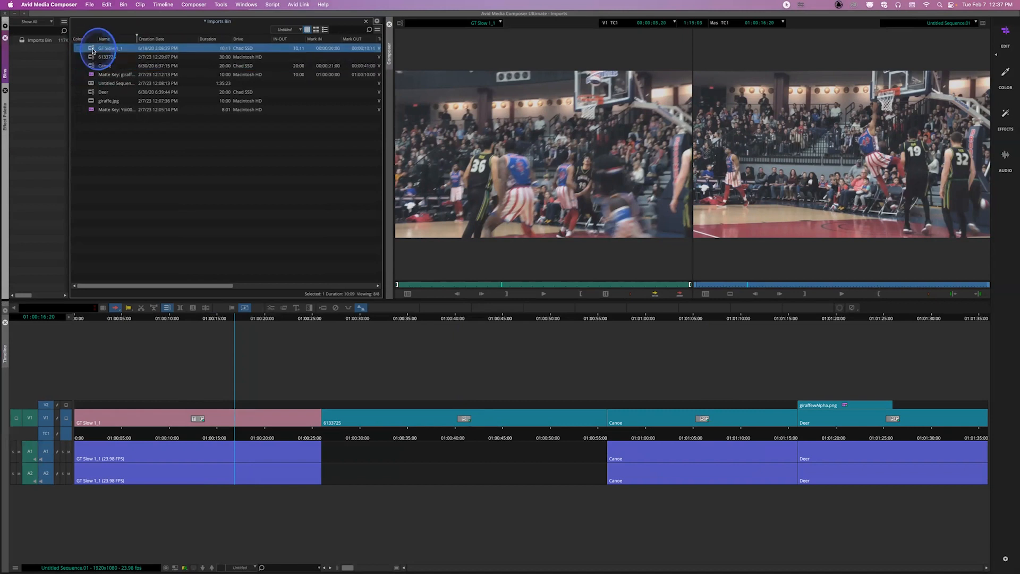
pyautogui.keyDown('shift'); pyautogui.click(91, 66); pyautogui.keyUp('shift')
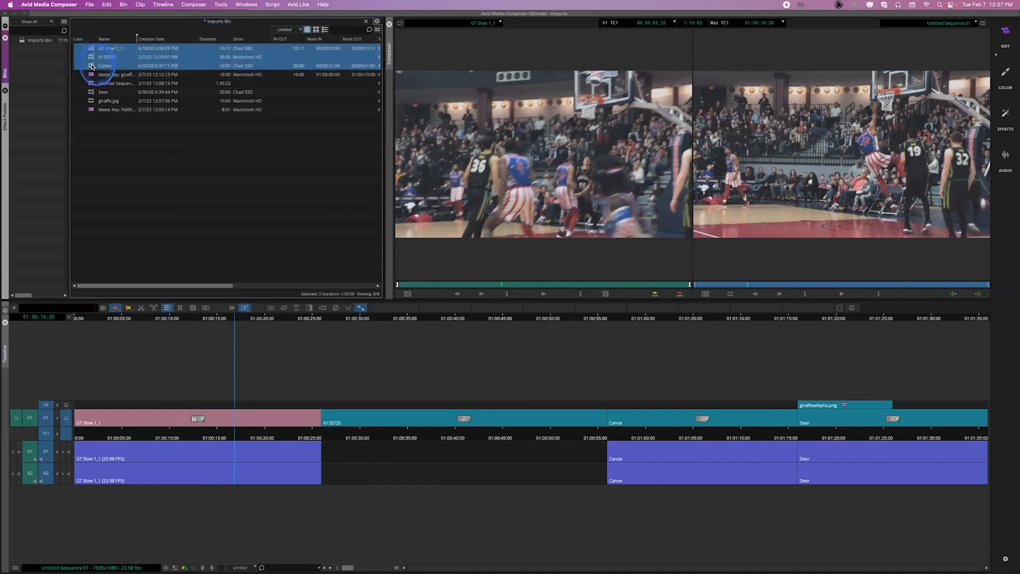
# Review the Transcode options of Consolidate/Transcode for the three selected clips, cancel without processing and clear the selection.
pyautogui.click(140, 5)
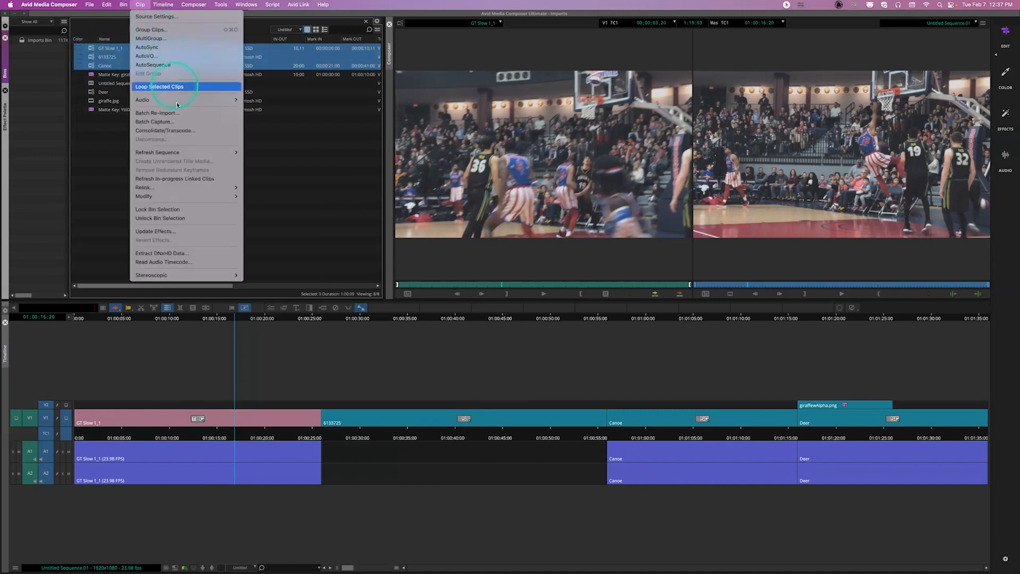
pyautogui.click(179, 131)
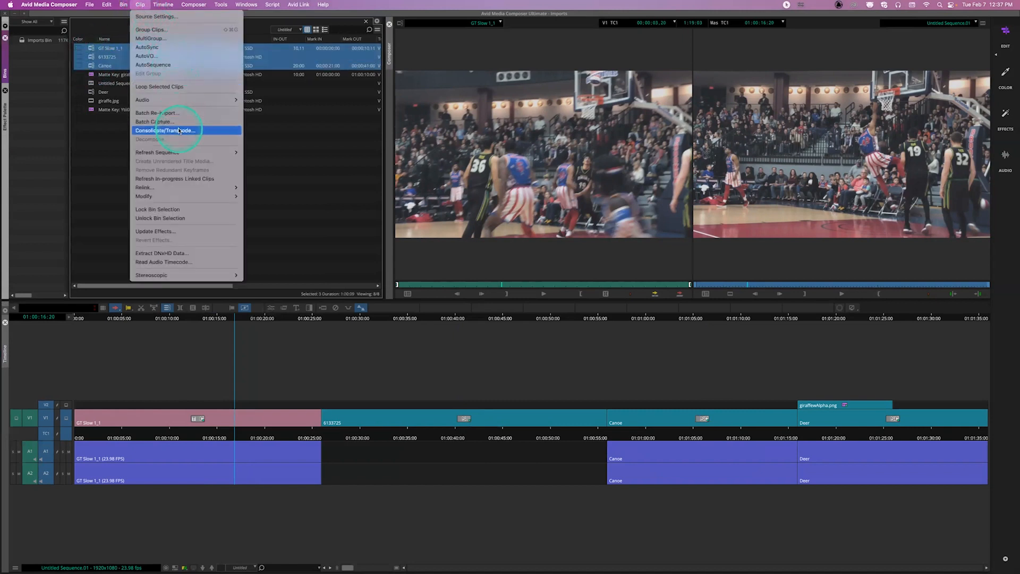
pyautogui.rightClick(91, 50)
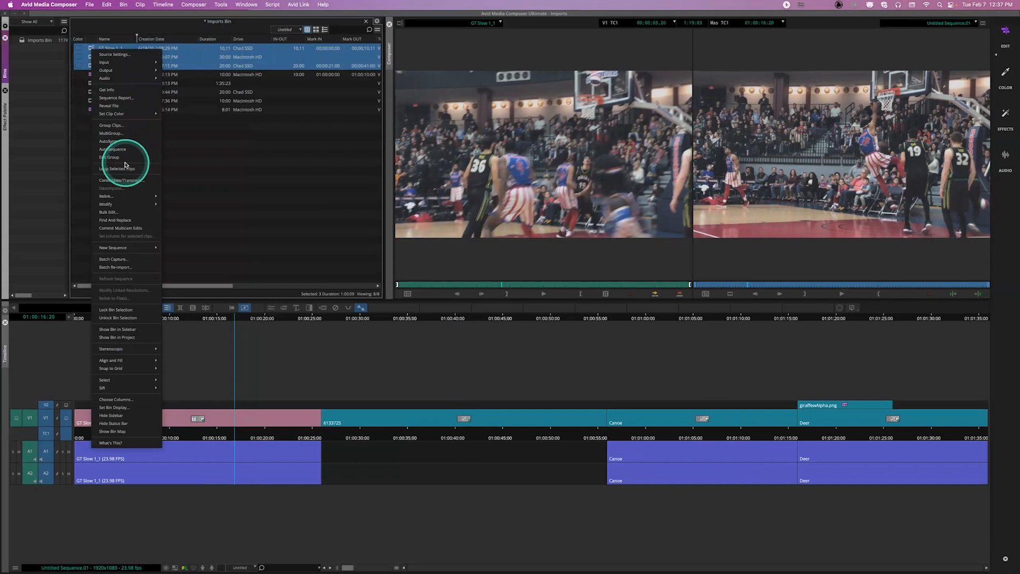
pyautogui.click(132, 181)
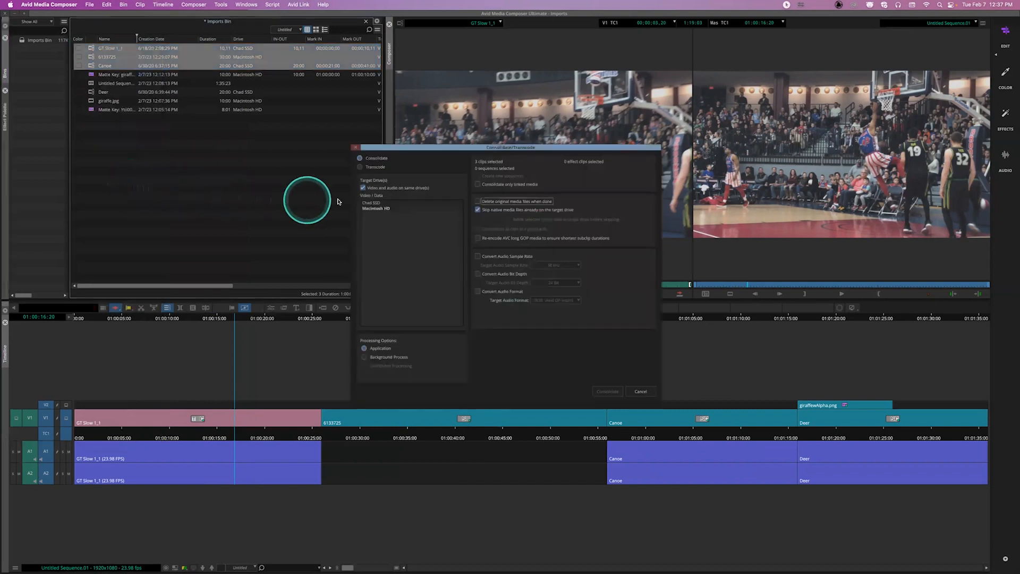
pyautogui.click(381, 168)
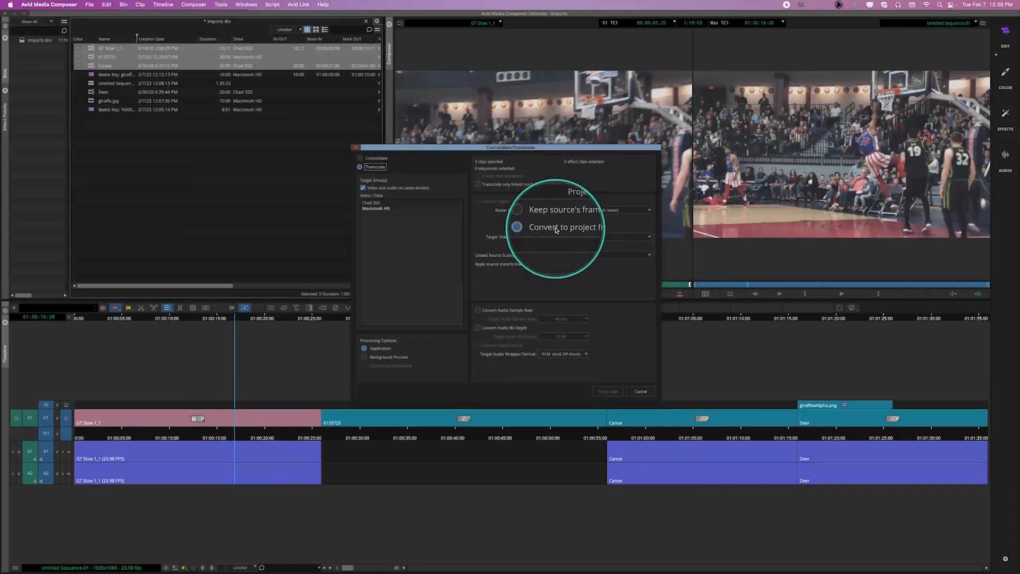
pyautogui.click(641, 392)
pyautogui.click(108, 125)
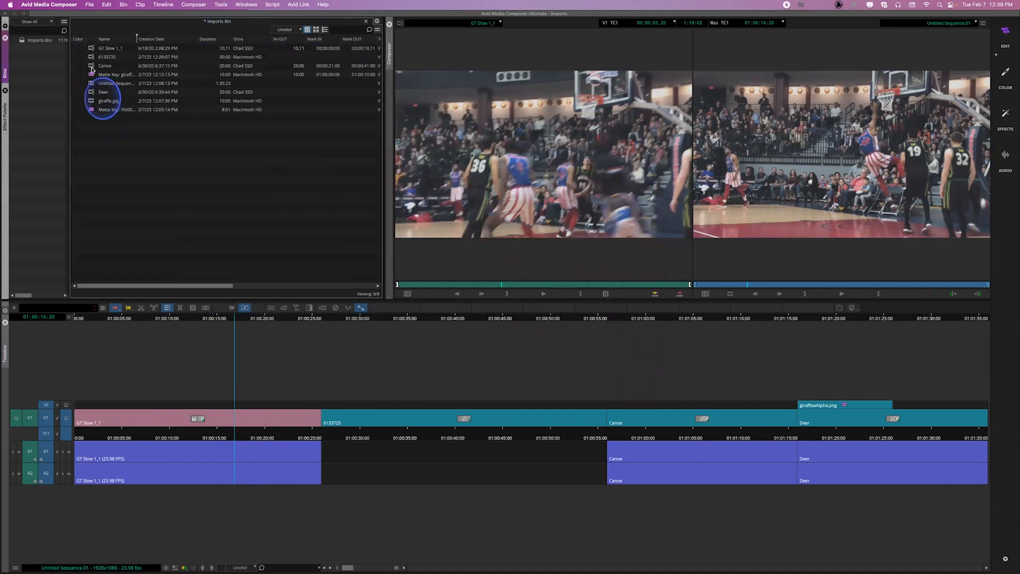
# Preview the Canoe clip in the source monitor, followed by a brief playback of GT Slow 1_1 from near its start.
pyautogui.doubleClick(91, 65)
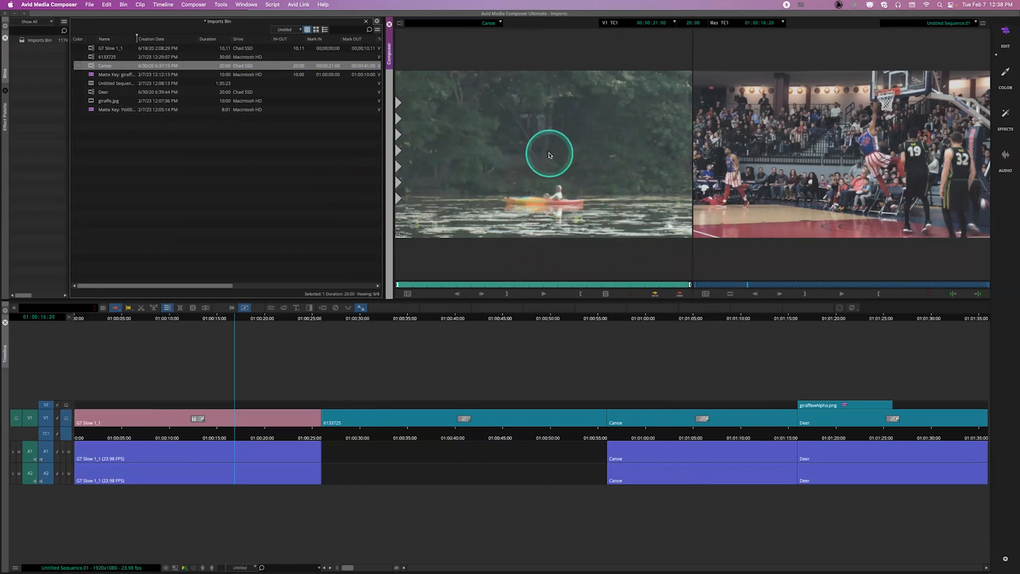
pyautogui.rightClick(92, 67)
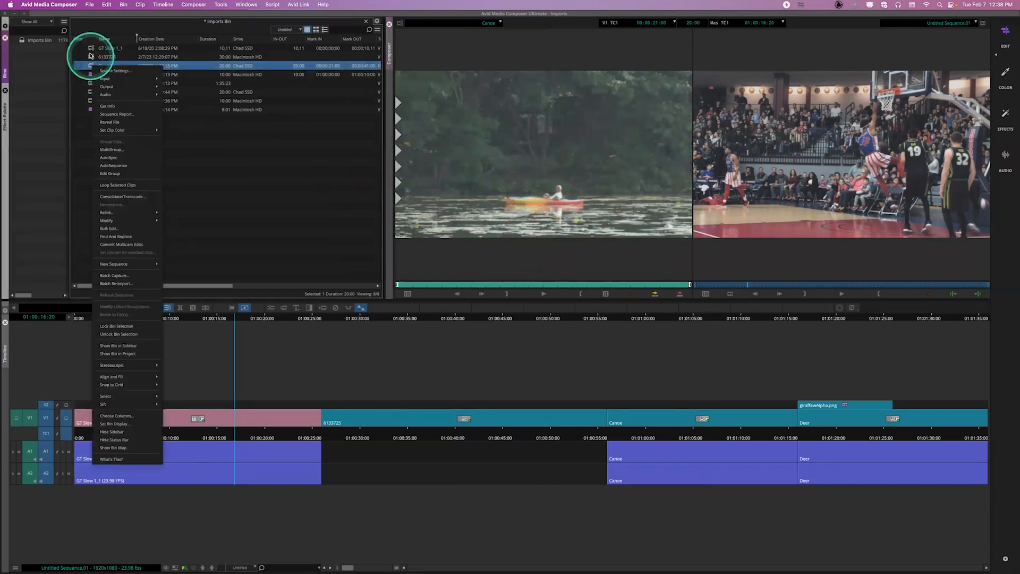
pyautogui.click(92, 49)
pyautogui.doubleClick(92, 48)
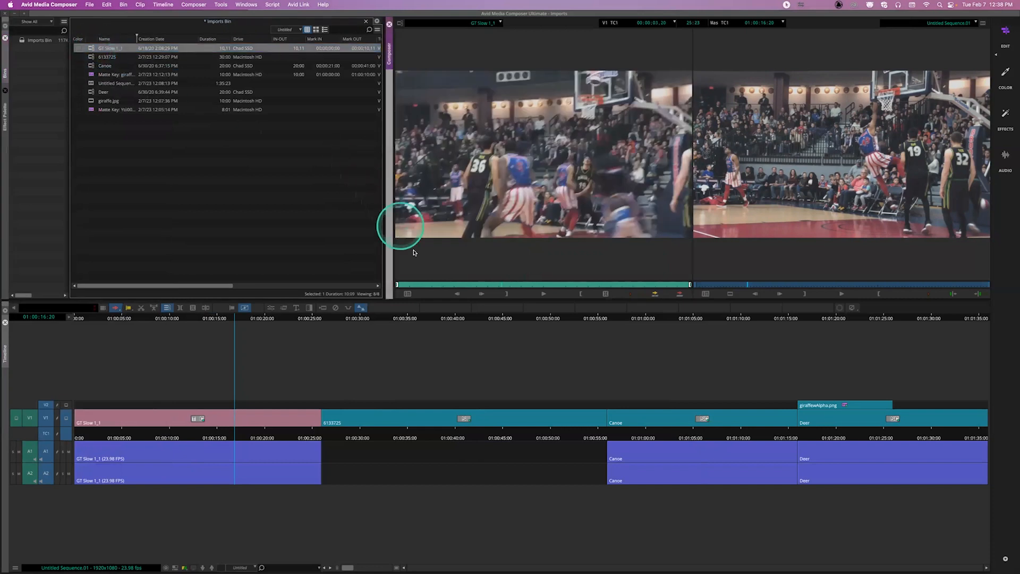
pyautogui.click(427, 285)
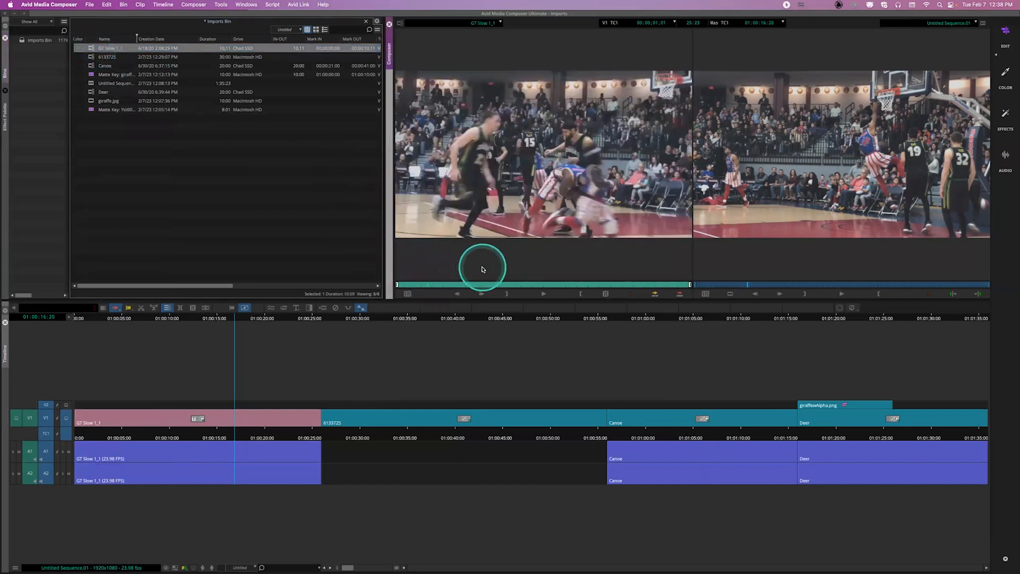
pyautogui.press('space')
pyautogui.press('space')
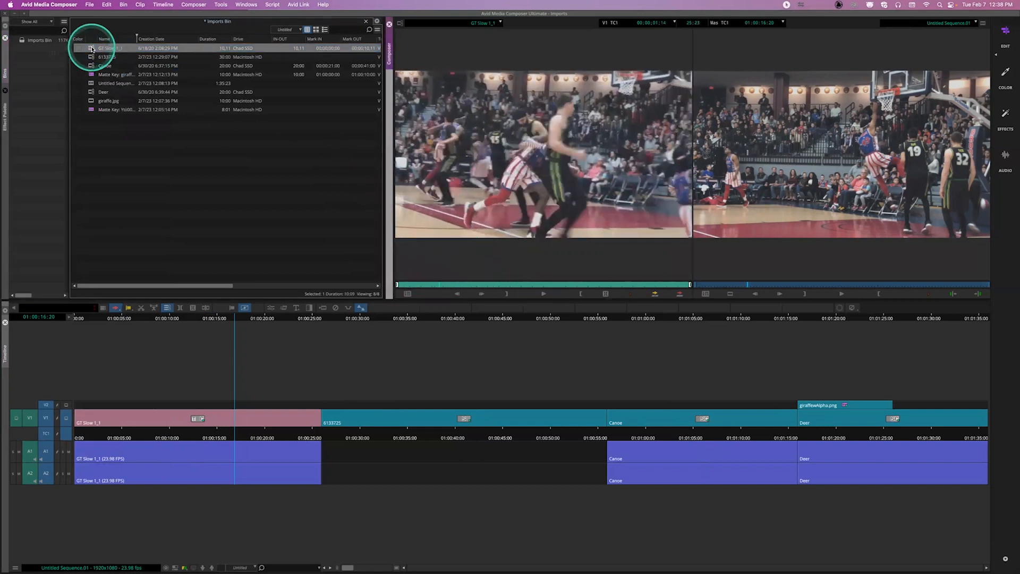
# Open Consolidate/Transcode for GT Slow 1_1 in Transcode mode and try Keep source's frame rate before choosing Convert to project frame rate.
pyautogui.rightClick(93, 48)
pyautogui.click(154, 185)
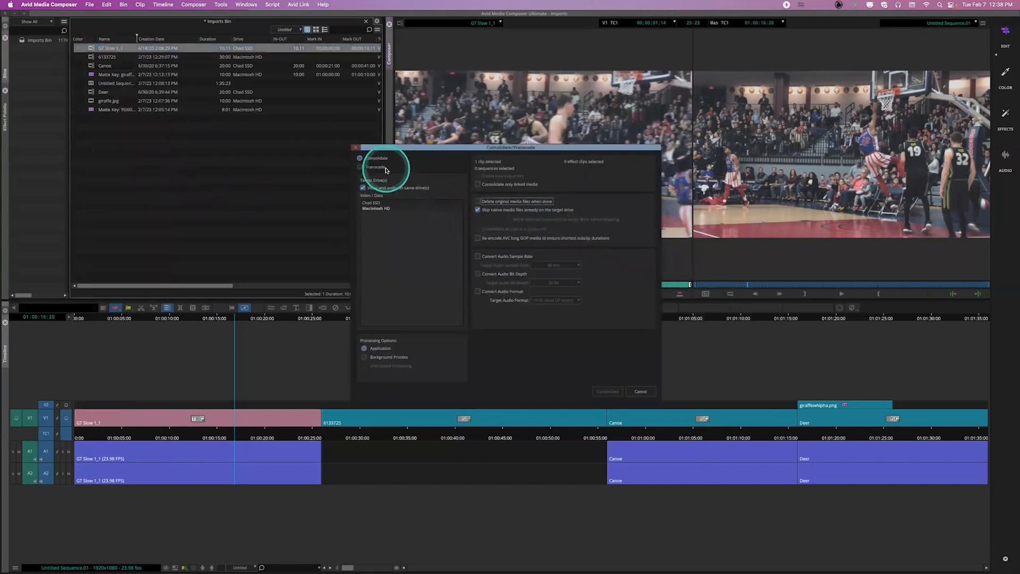
pyautogui.click(360, 167)
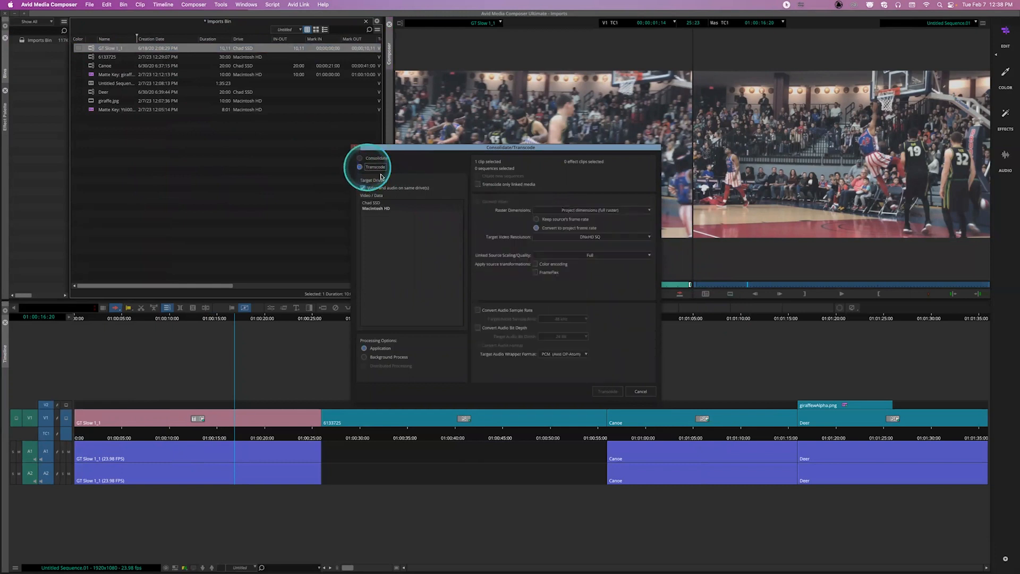
pyautogui.click(560, 224)
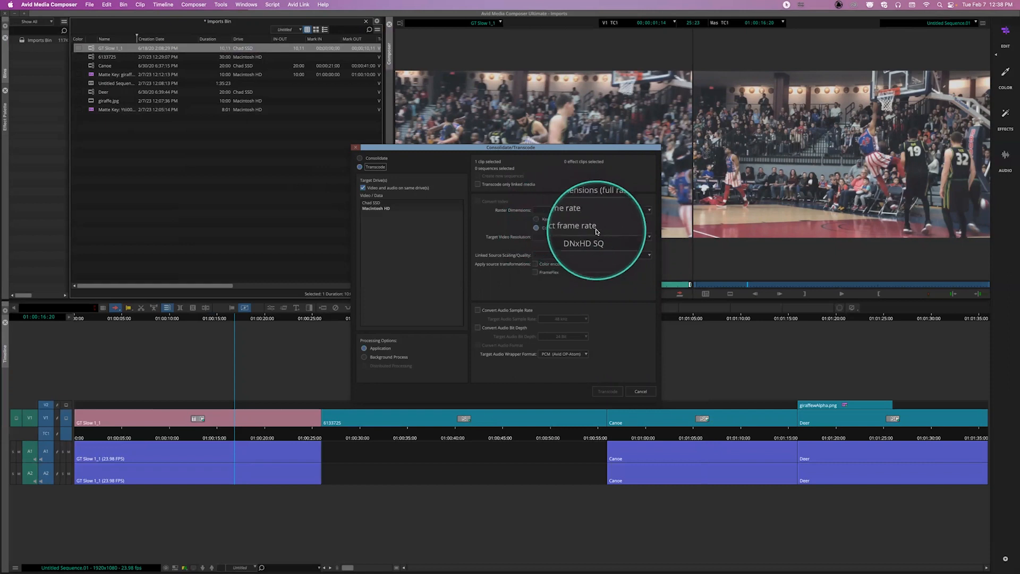
pyautogui.click(548, 221)
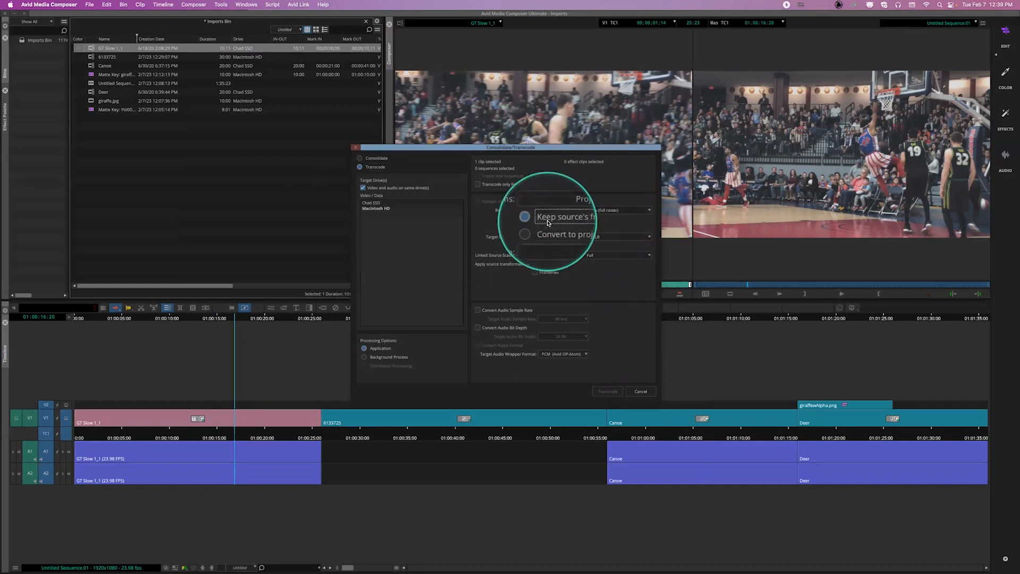
pyautogui.click(550, 221)
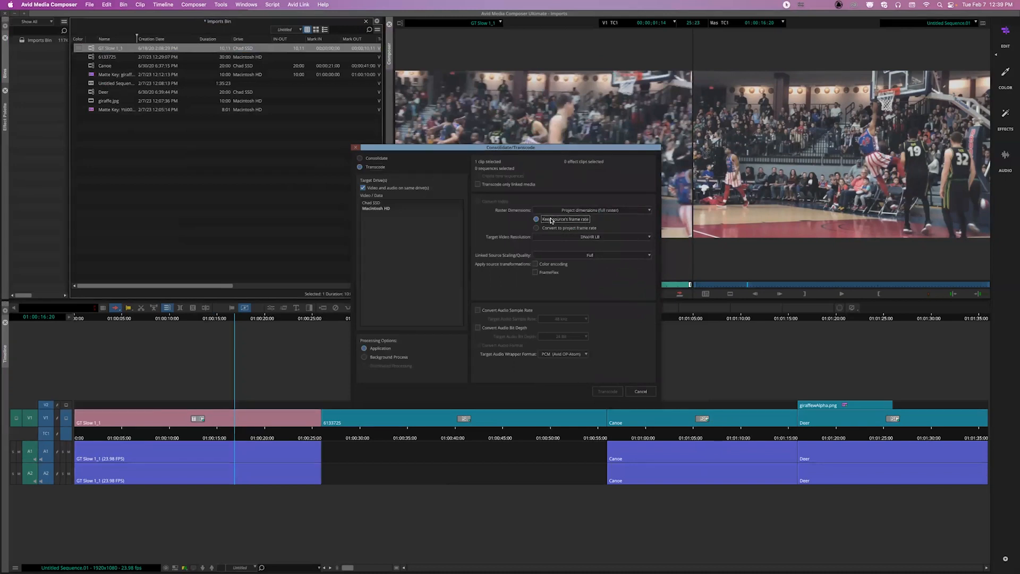
pyautogui.click(578, 229)
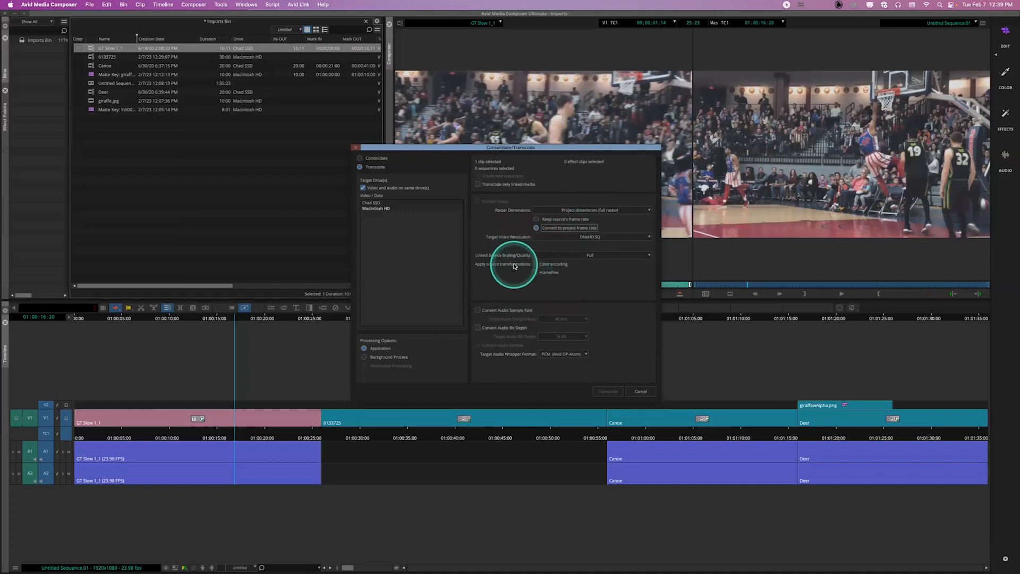
# Try the Color encoding and FrameFlex source transformations for the transcode, leaving both off.
pyautogui.click(535, 264)
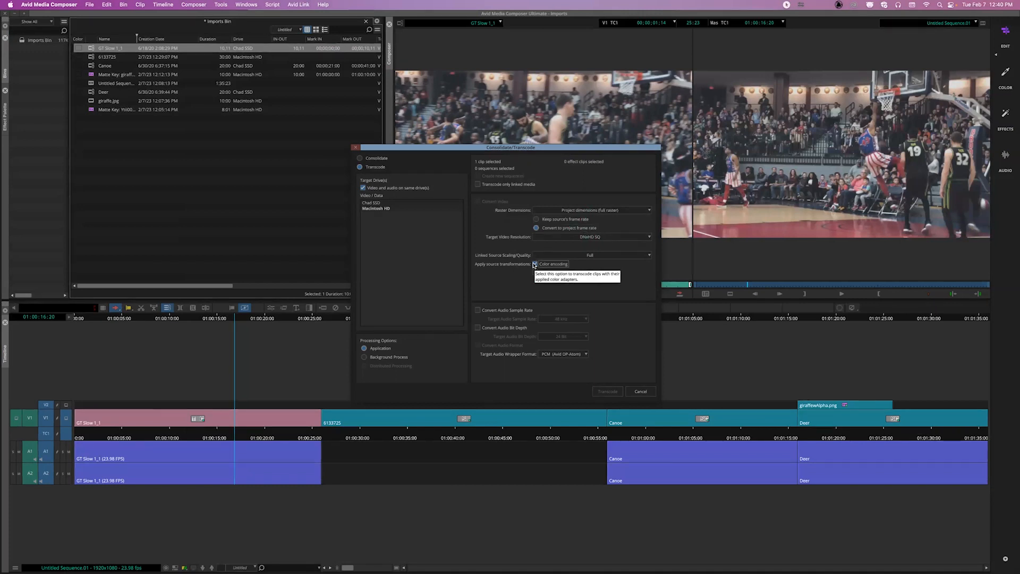
pyautogui.click(534, 264)
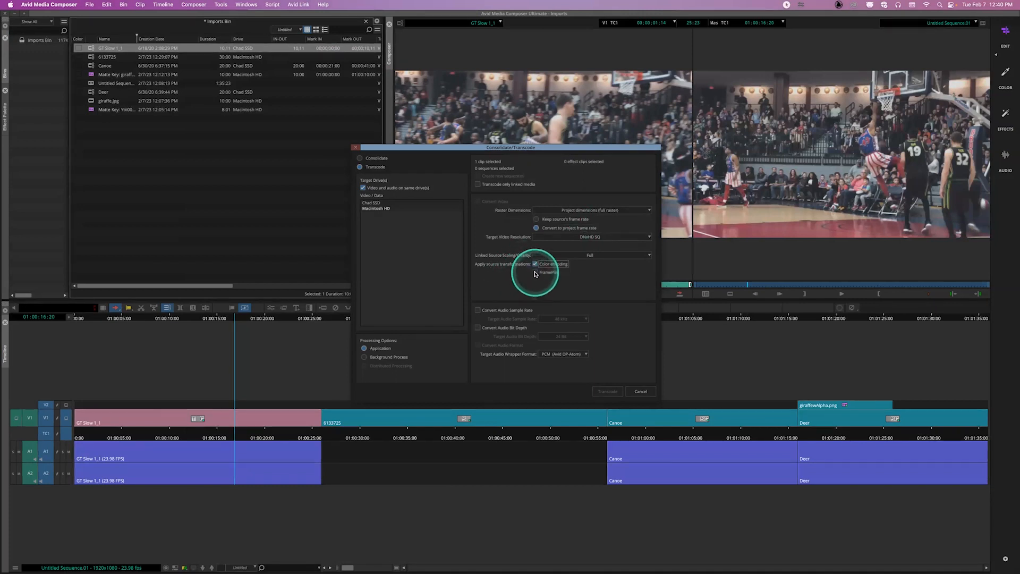
pyautogui.click(535, 272)
pyautogui.click(535, 272)
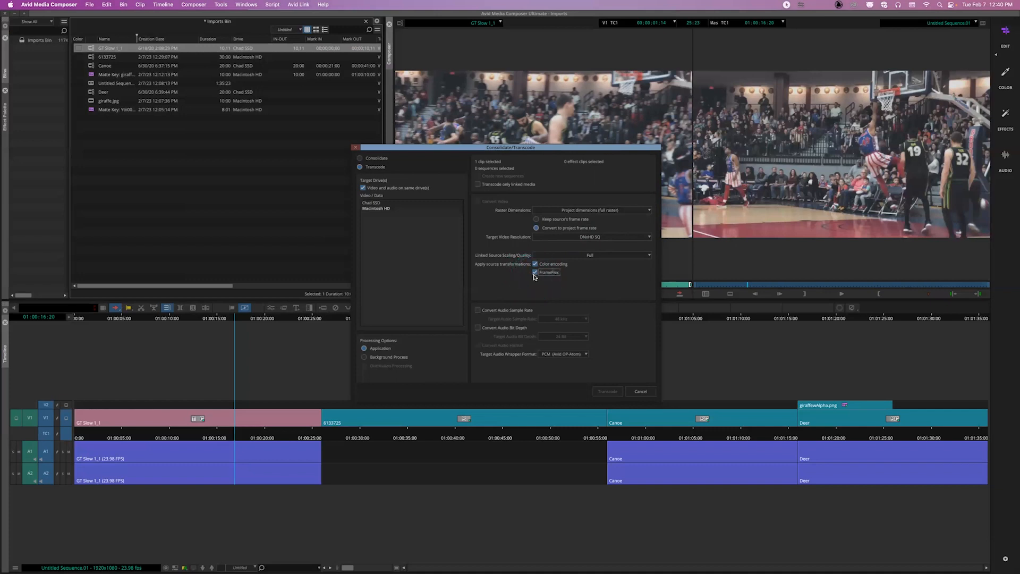
pyautogui.click(523, 273)
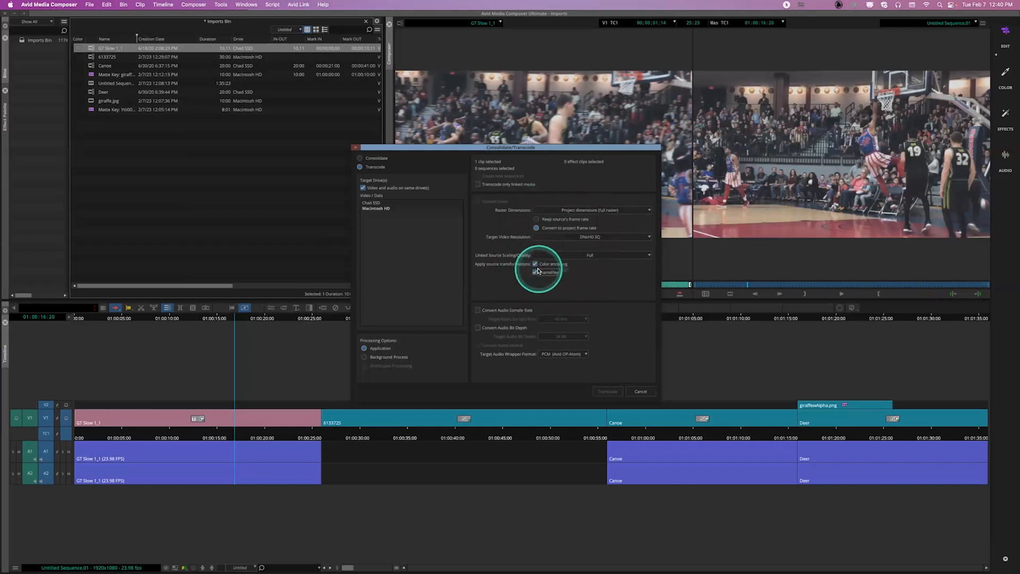
pyautogui.click(535, 264)
# Switch the transcode to Keep source's frame rate, toggle FrameFlex on and off, and cancel without transcoding.
pyautogui.click(536, 220)
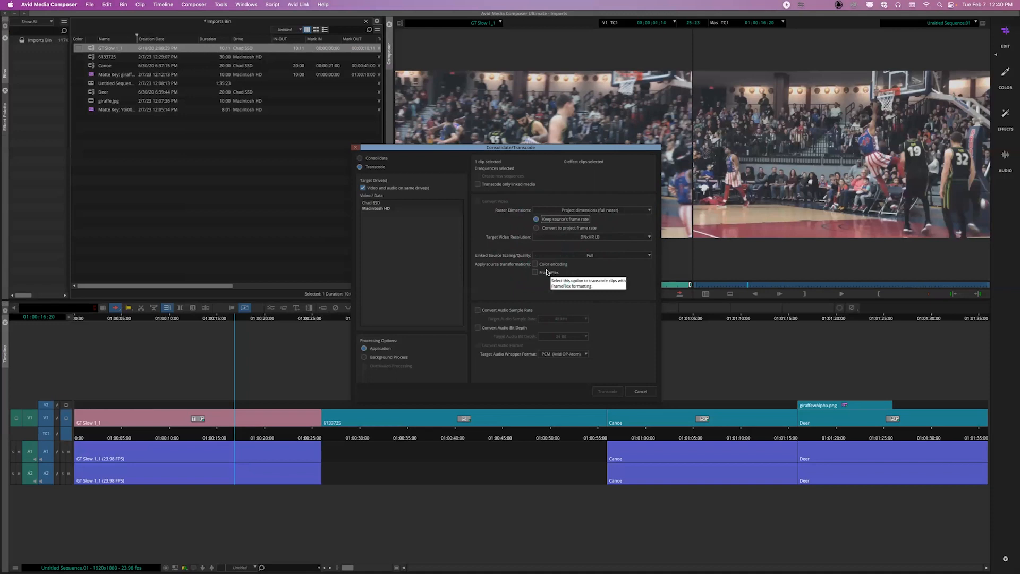
pyautogui.click(556, 269)
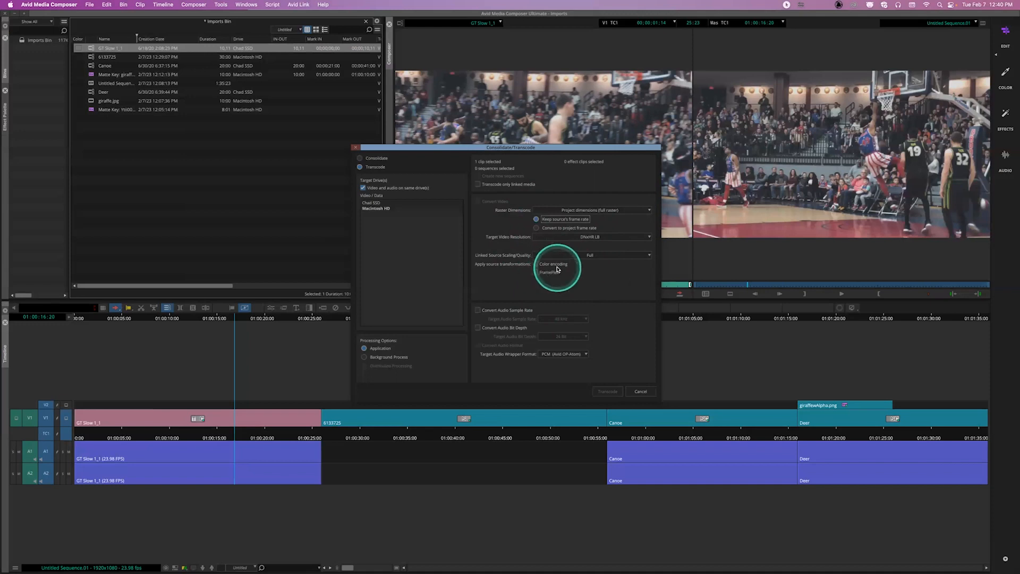
pyautogui.click(553, 272)
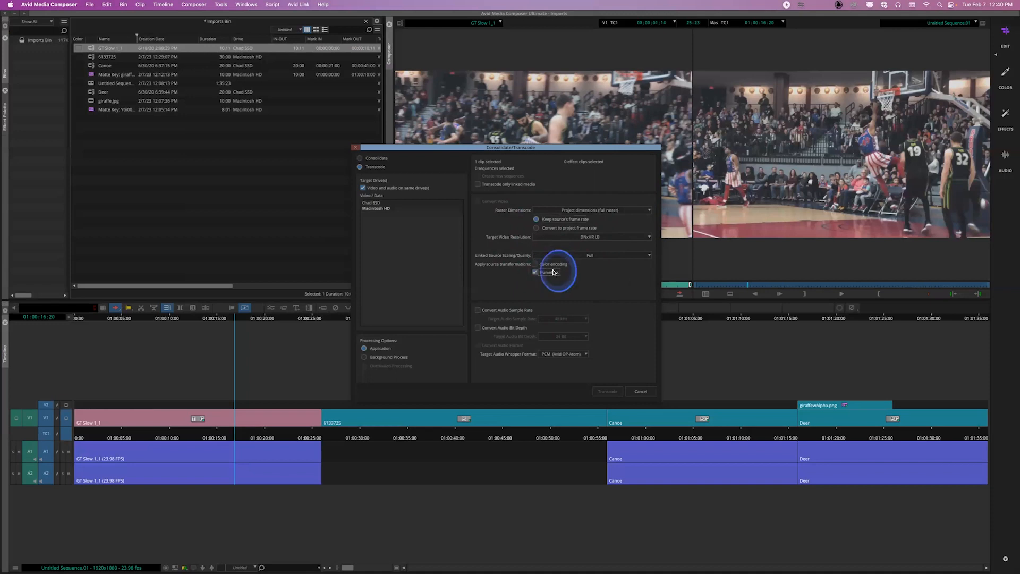
pyautogui.click(553, 272)
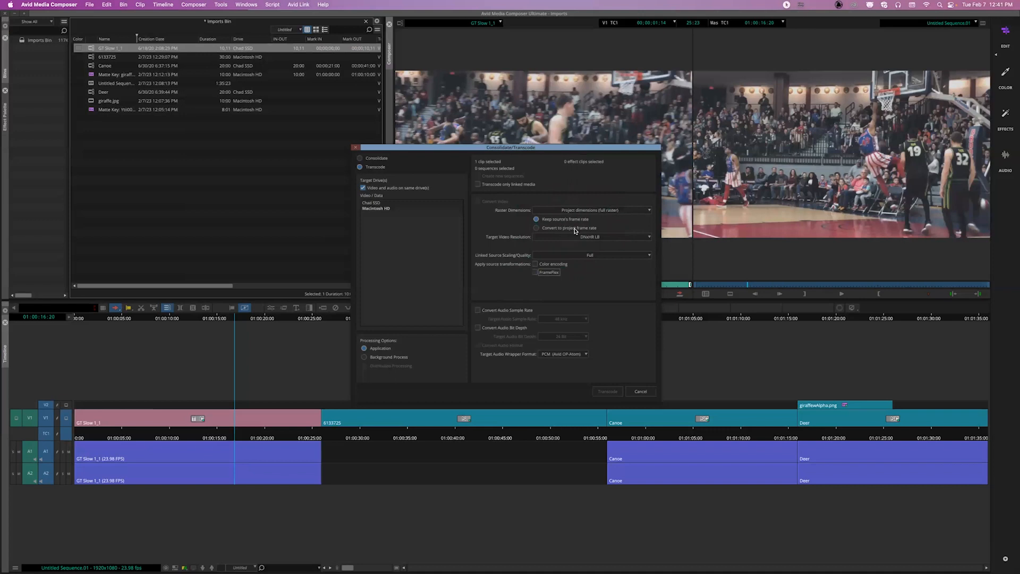
pyautogui.click(640, 392)
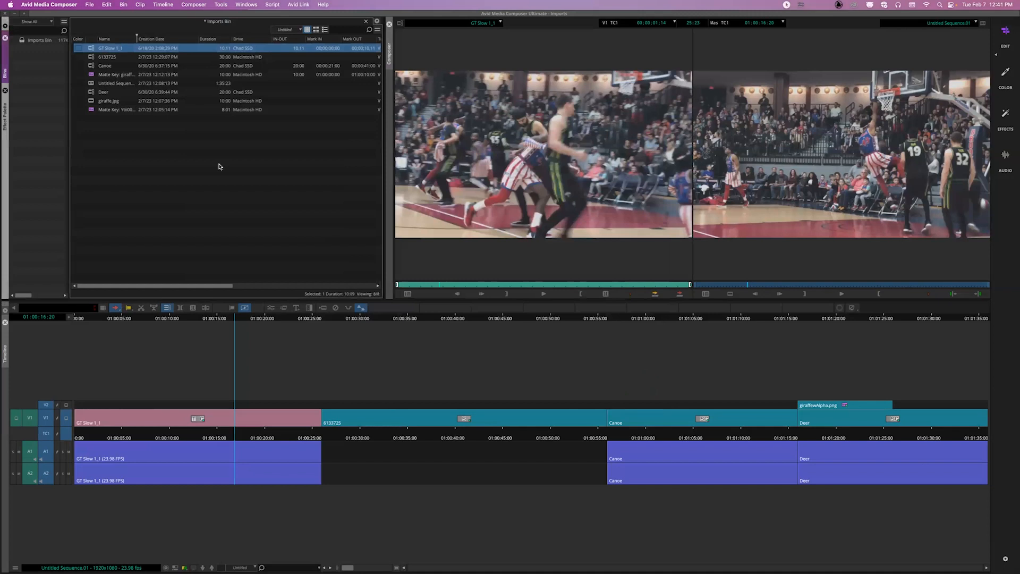
# Look through the Format, Project and User settings, closing the Settings window when done.
pyautogui.press('super+equal')
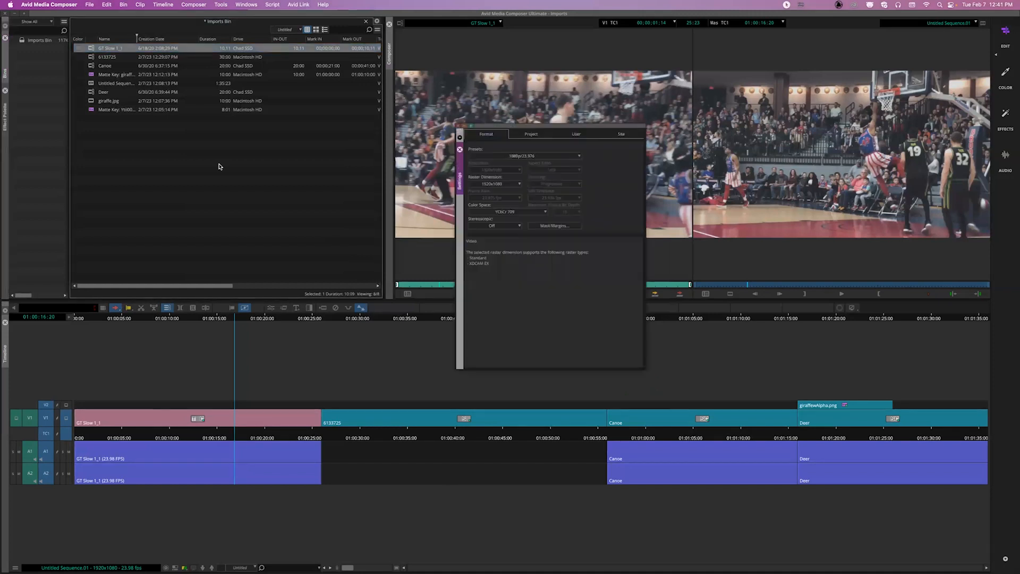
pyautogui.click(531, 134)
pyautogui.click(576, 134)
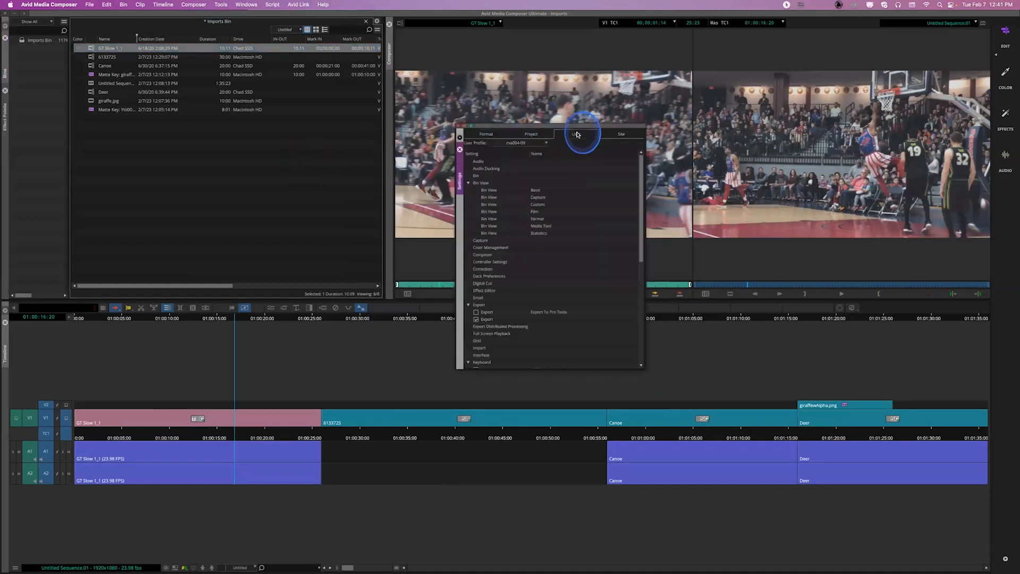
pyautogui.click(460, 126)
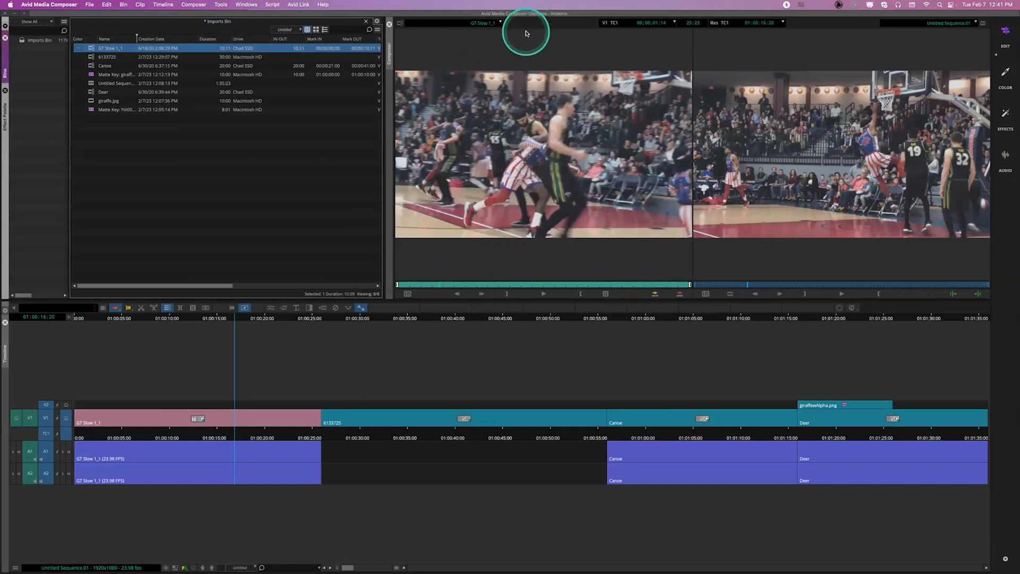
pyautogui.click(652, 32)
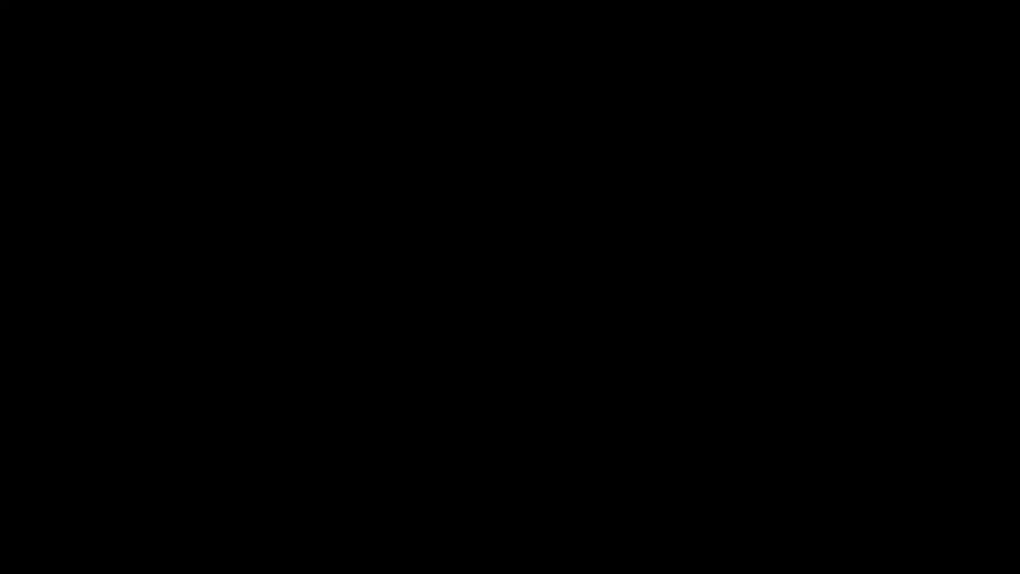